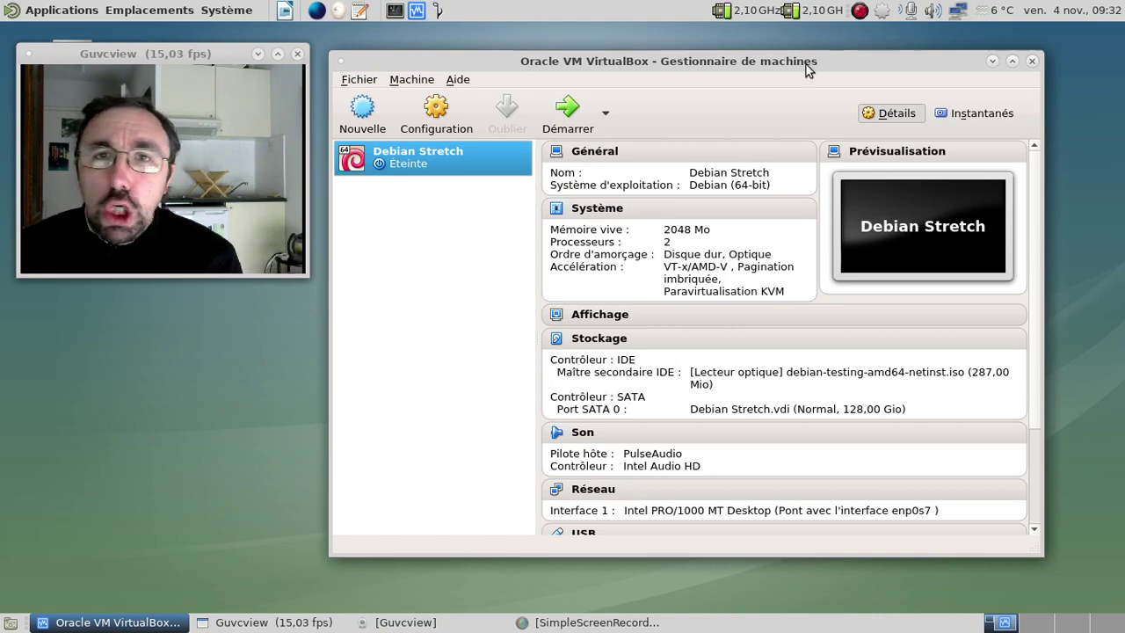
# Start the Debian Stretch virtual machine, boot Debian GNU/Linux and log in with the account's user name and password
pyautogui.click(562, 112)
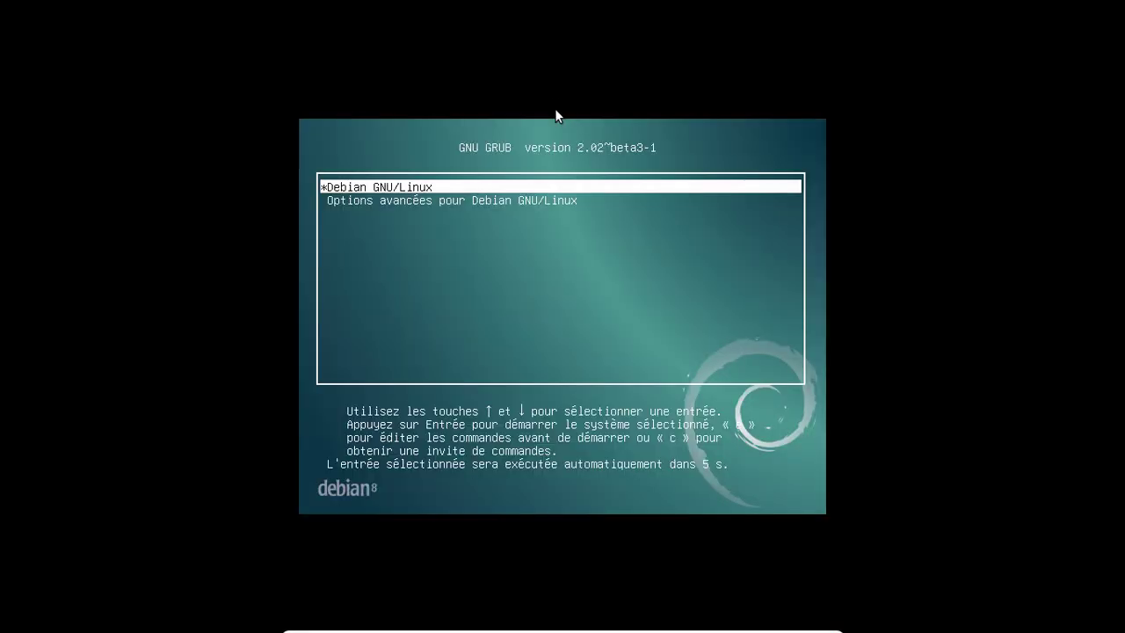
pyautogui.press('Return')
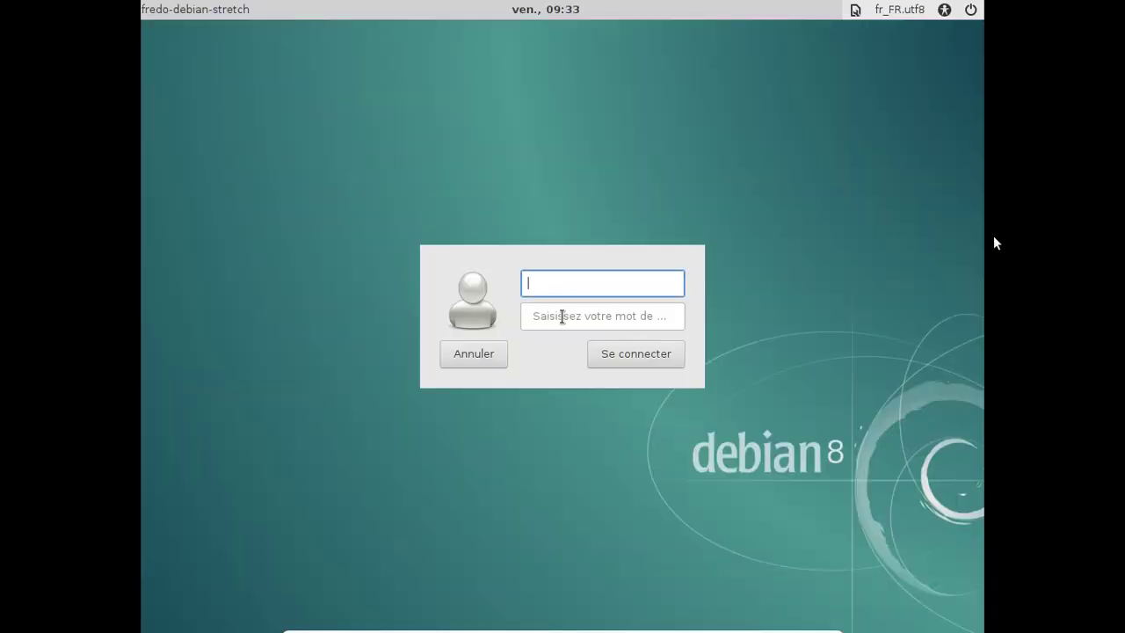
pyautogui.write('fred')
pyautogui.press('Tab')
pyautogui.write('•••••••••')
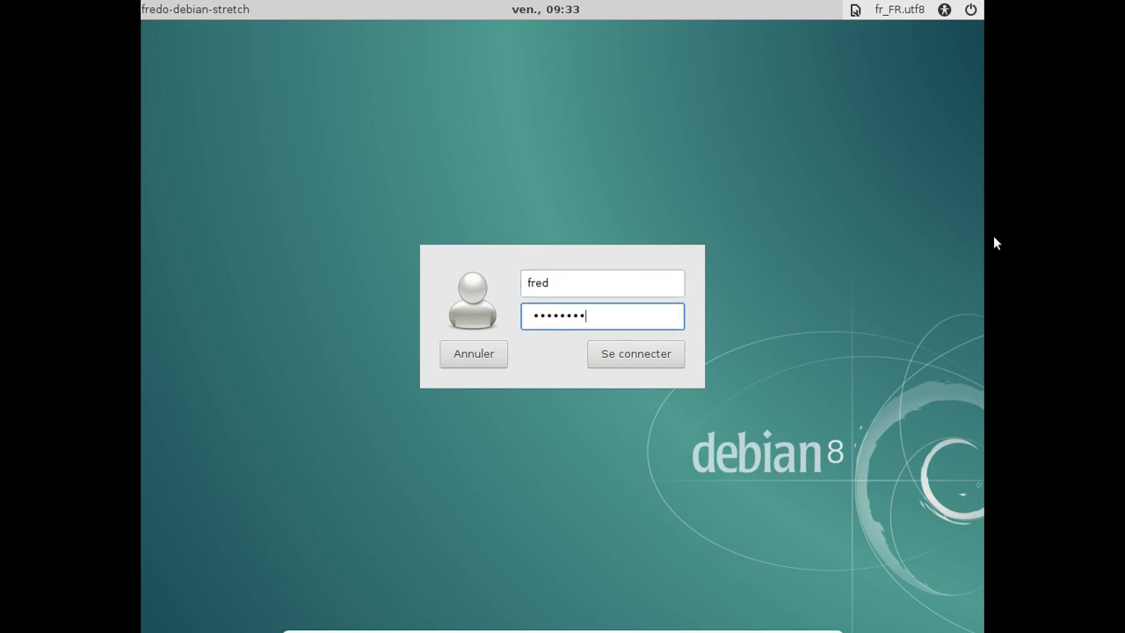
pyautogui.press('Return')
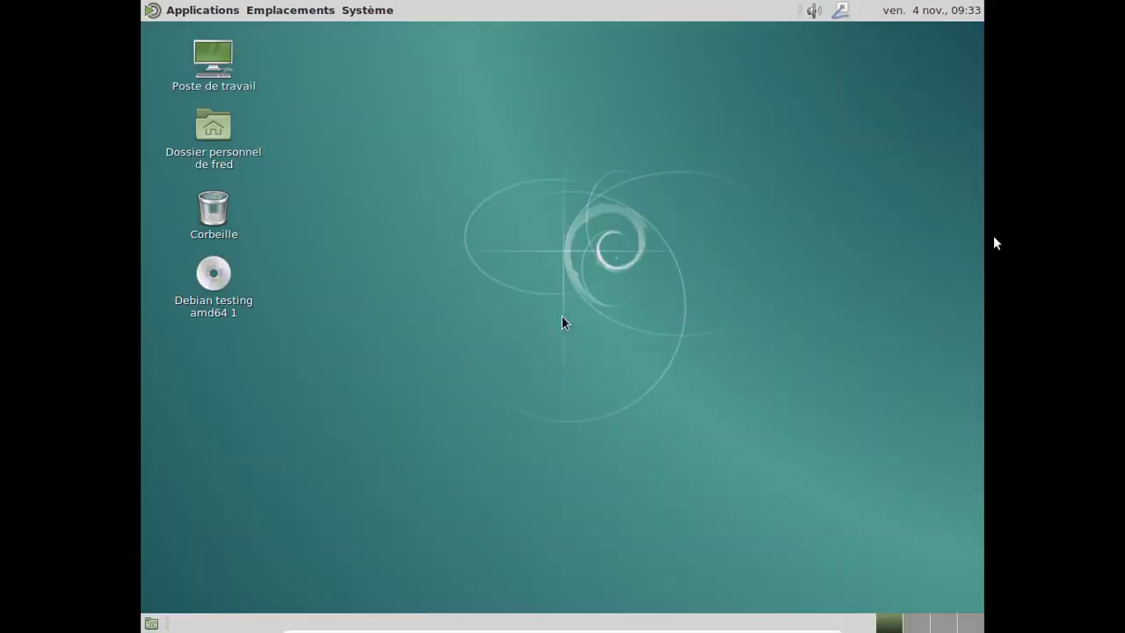
# View the version information of the NetworkManager applet and of the MATE desktop, closing each window
pyautogui.rightClick(840, 15)
pyautogui.click(759, 134)
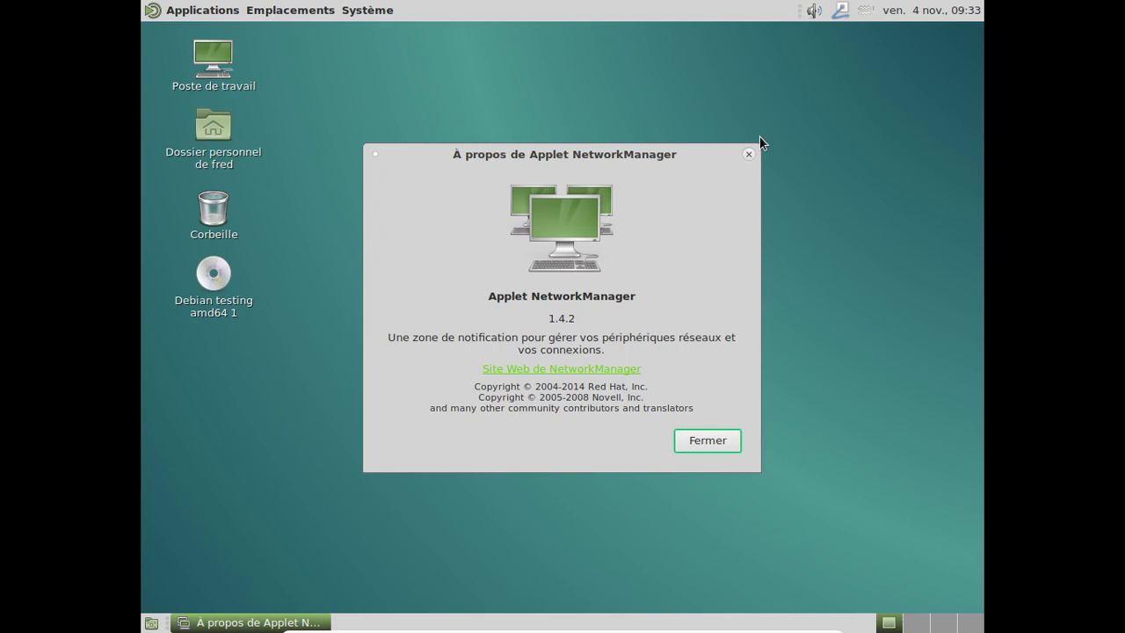
pyautogui.click(749, 155)
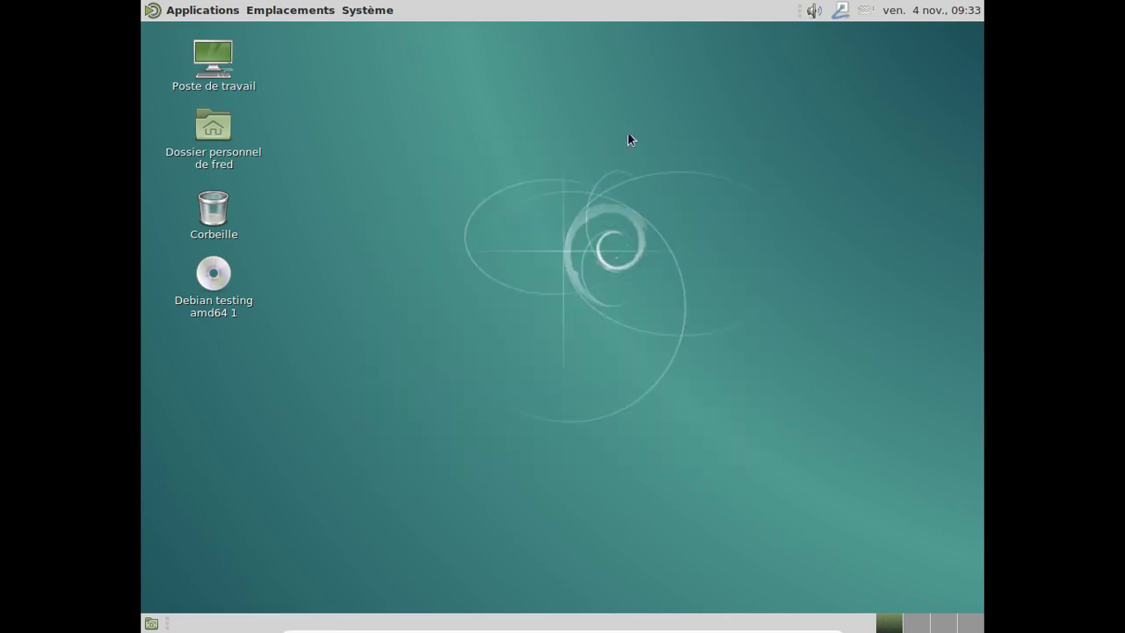
pyautogui.click(378, 11)
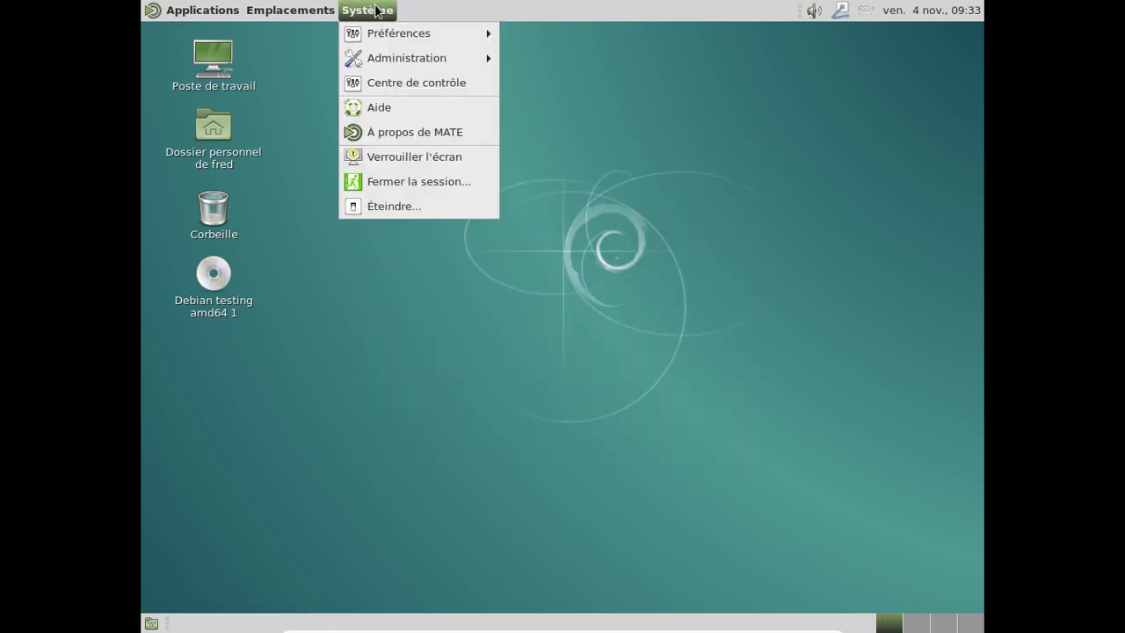
pyautogui.click(408, 130)
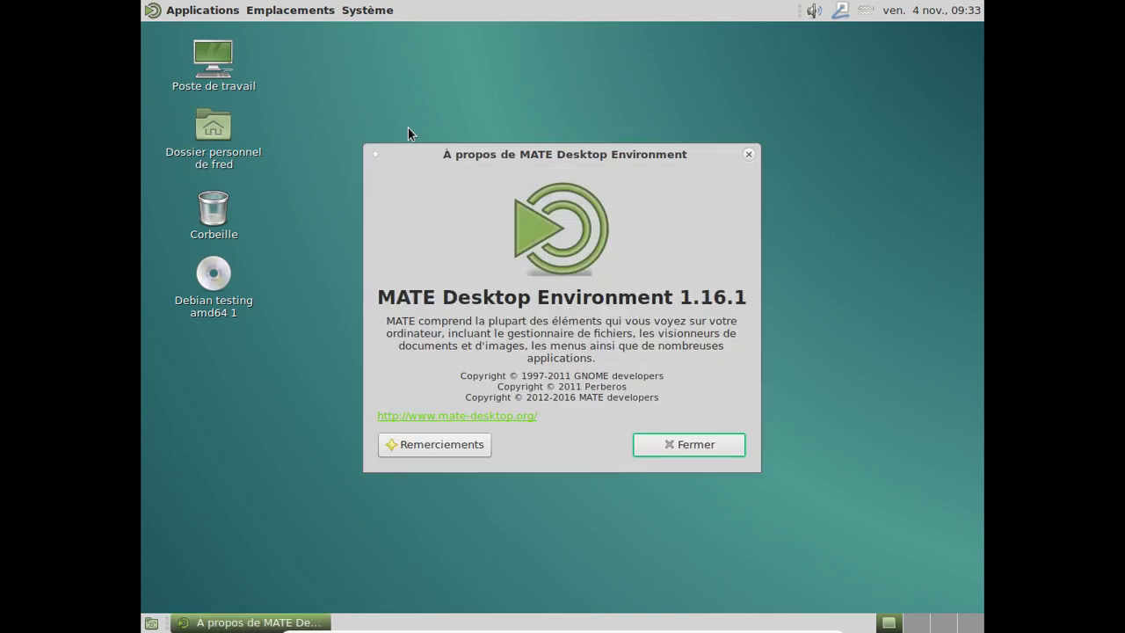
pyautogui.click(681, 445)
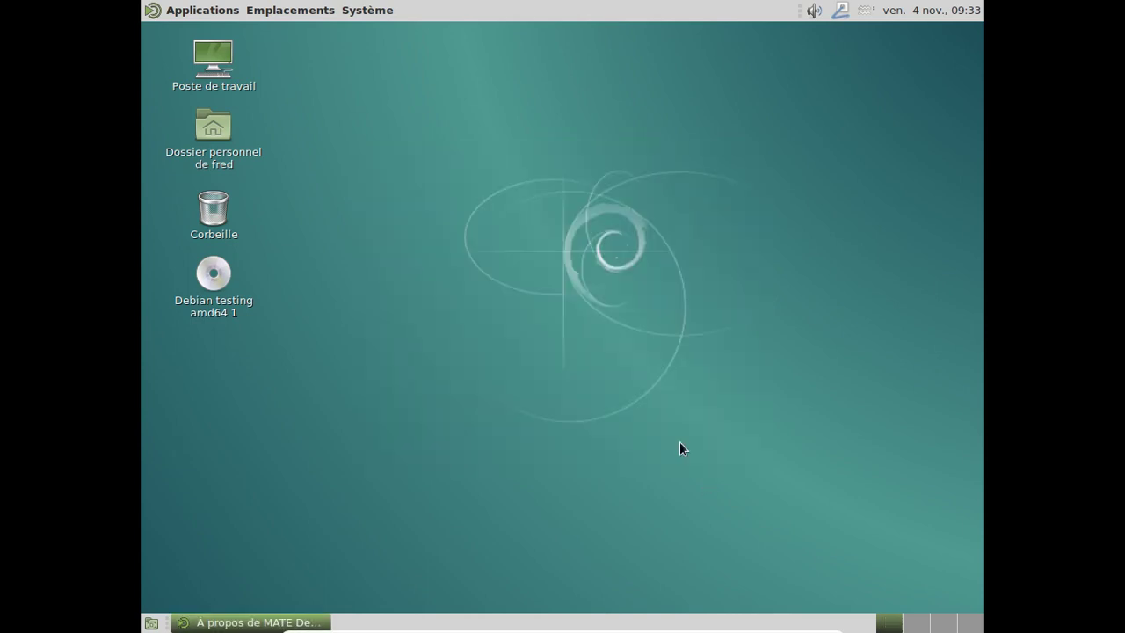
# Examine the installed applications by category, including office, graphics, Internet and sound, and the available places
pyautogui.click(203, 10)
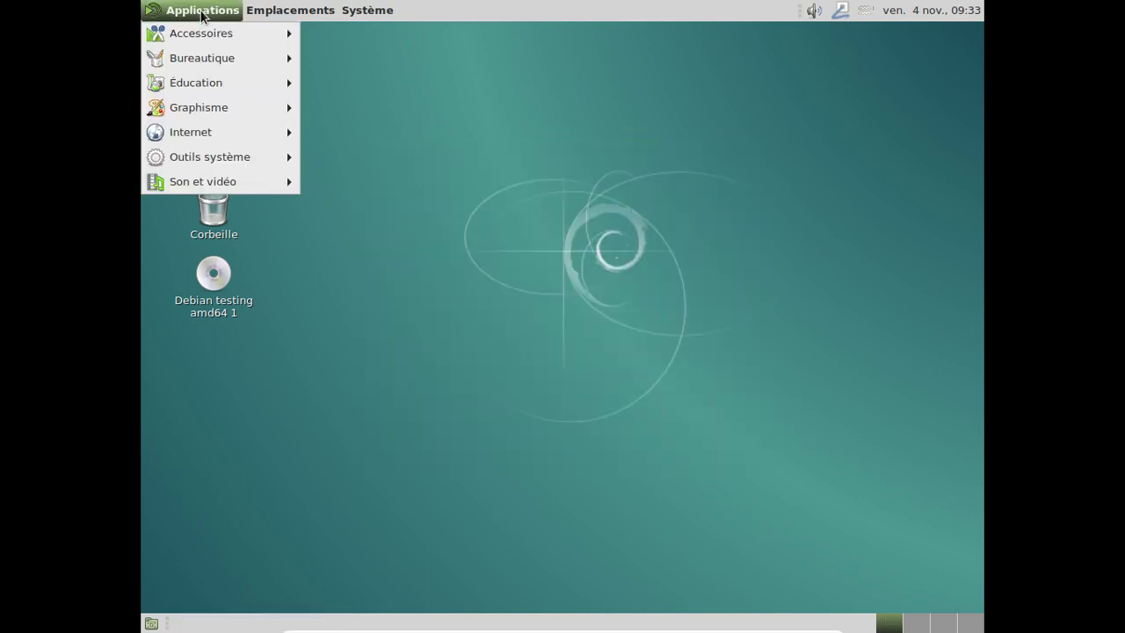
pyautogui.moveTo(201, 36)
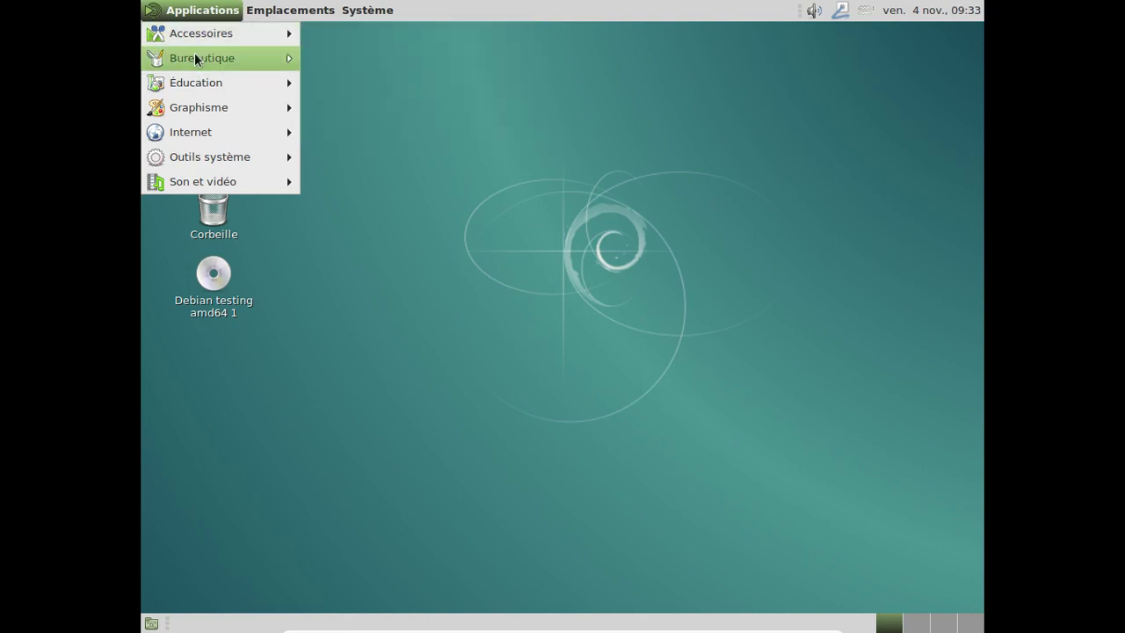
pyautogui.moveTo(194, 58)
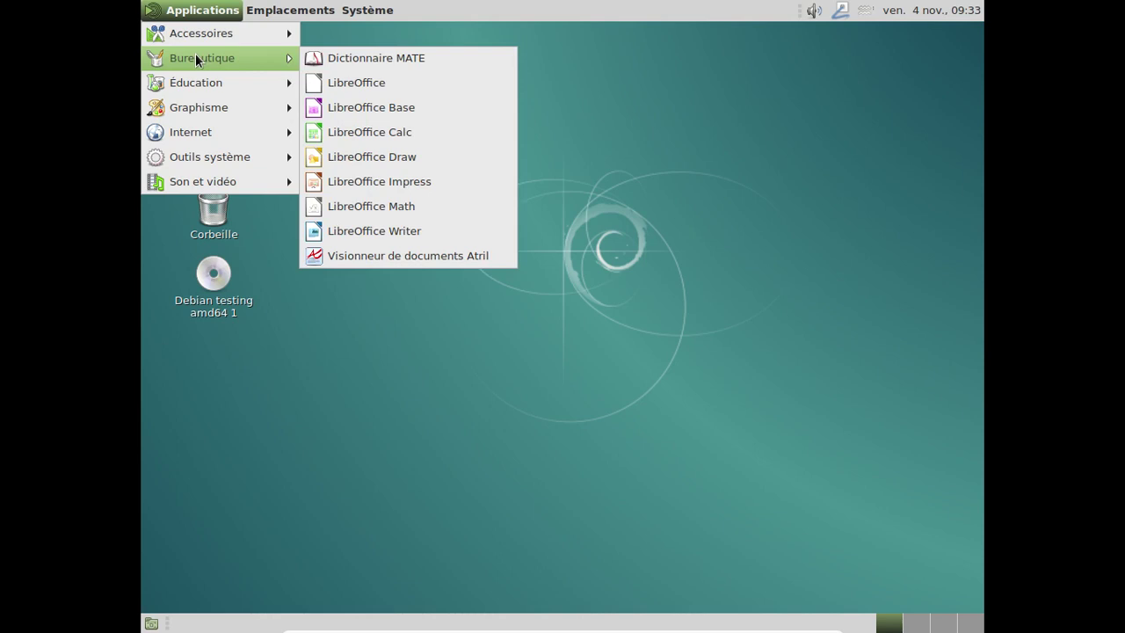
pyautogui.moveTo(193, 107)
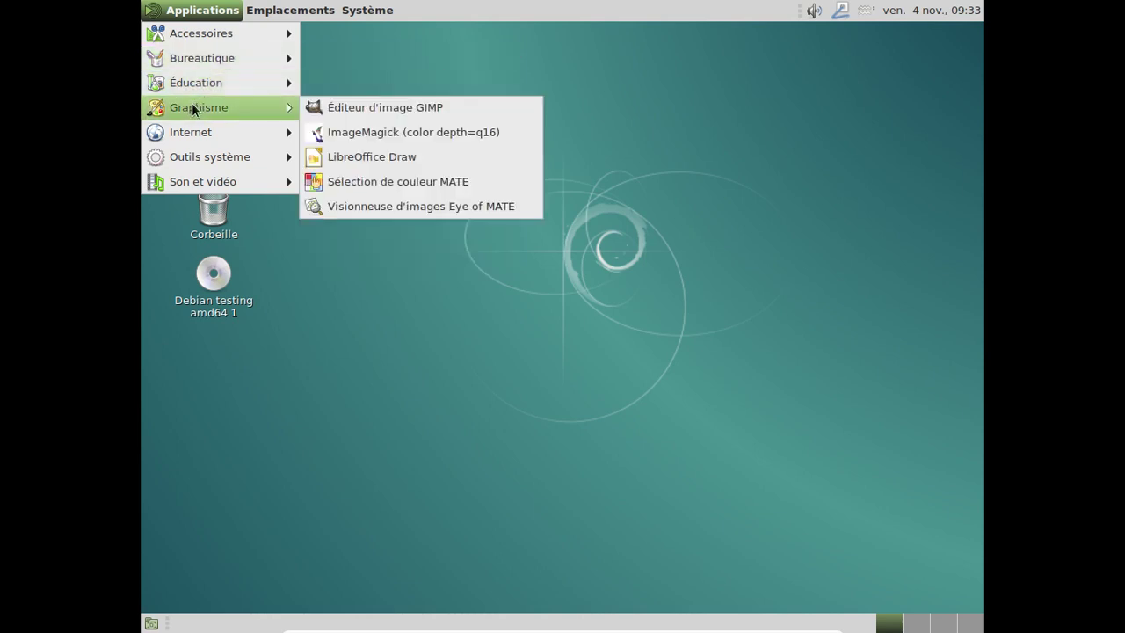
pyautogui.moveTo(197, 133)
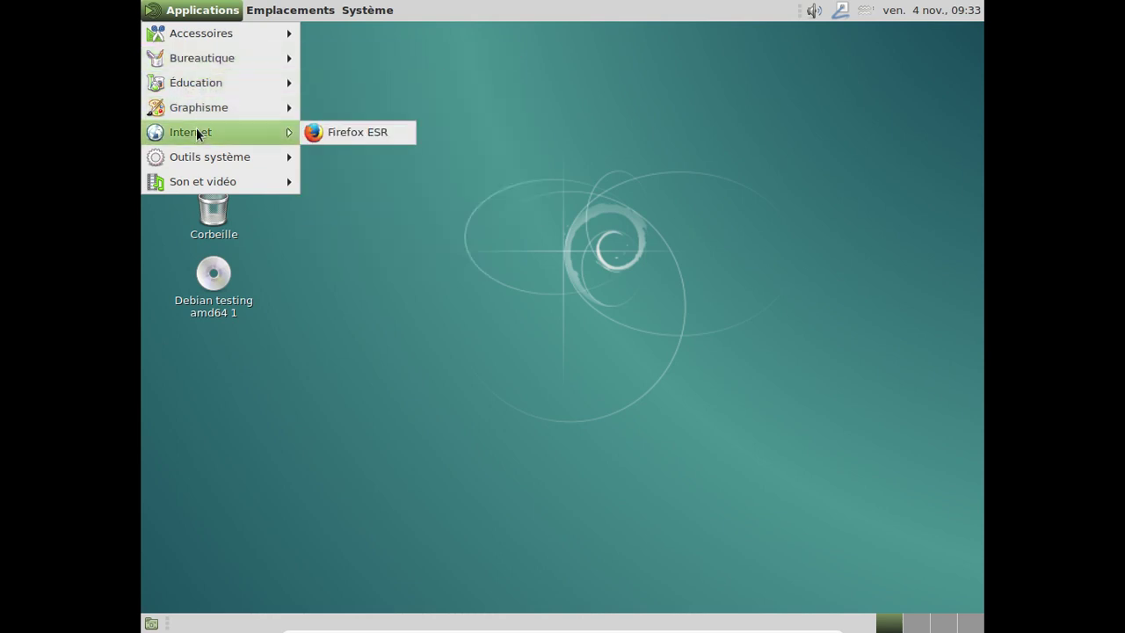
pyautogui.moveTo(190, 158)
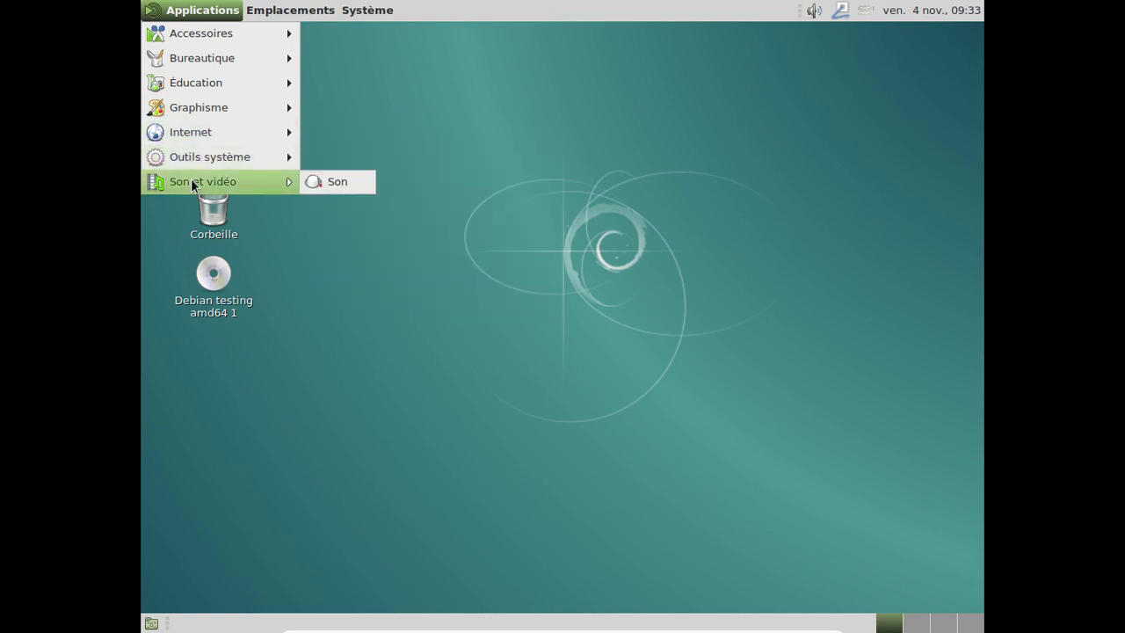
pyautogui.moveTo(311, 16)
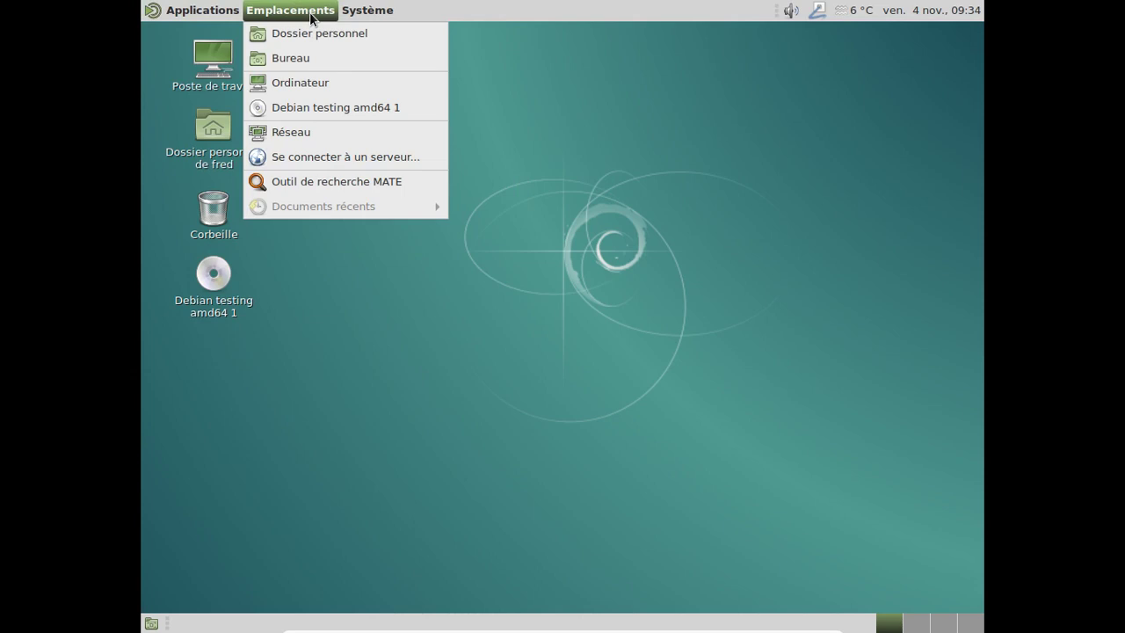
# View the contents of the personal folder from the desktop and close its window
pyautogui.click(216, 136)
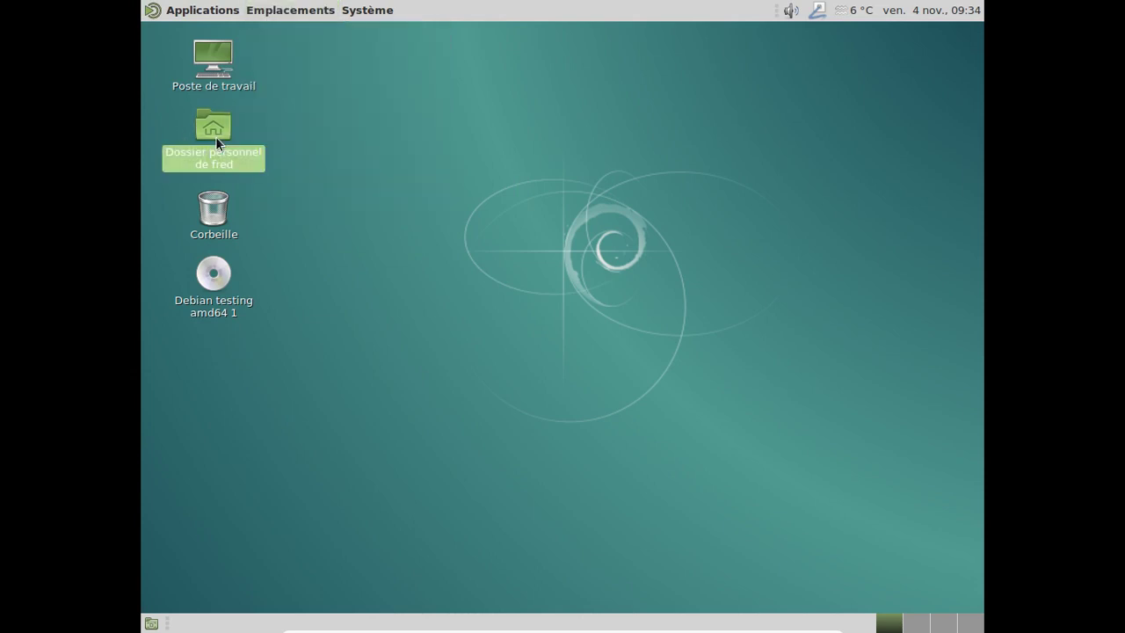
pyautogui.doubleClick(215, 137)
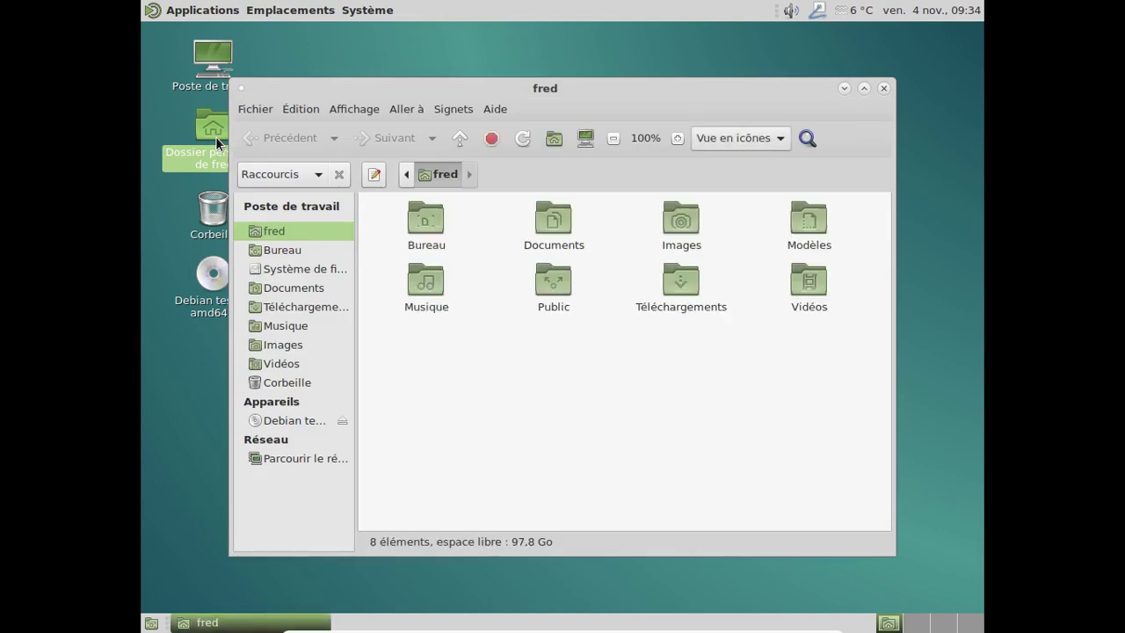
pyautogui.click(883, 88)
# Examine the available system administration tools and the appearance preferences
pyautogui.click(372, 14)
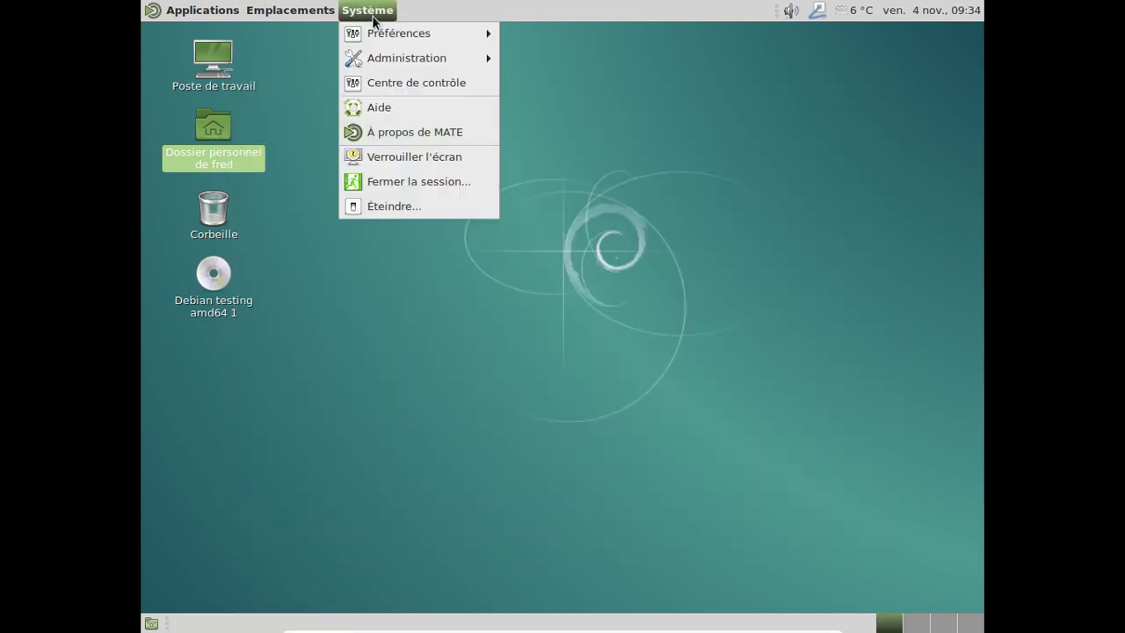
pyautogui.moveTo(416, 66)
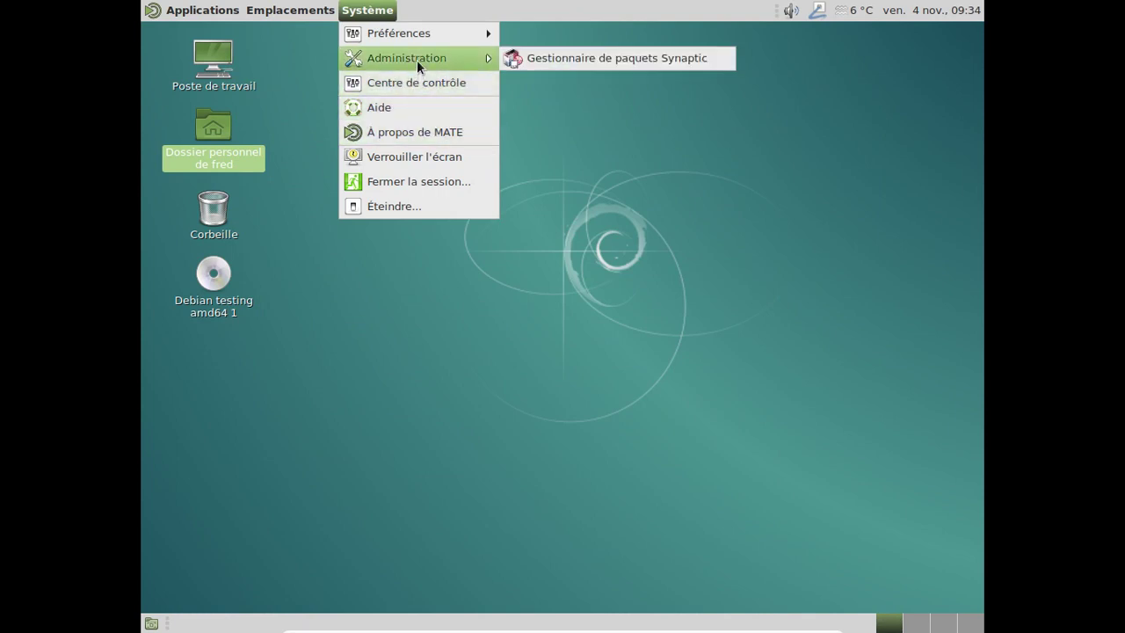
pyautogui.moveTo(414, 34)
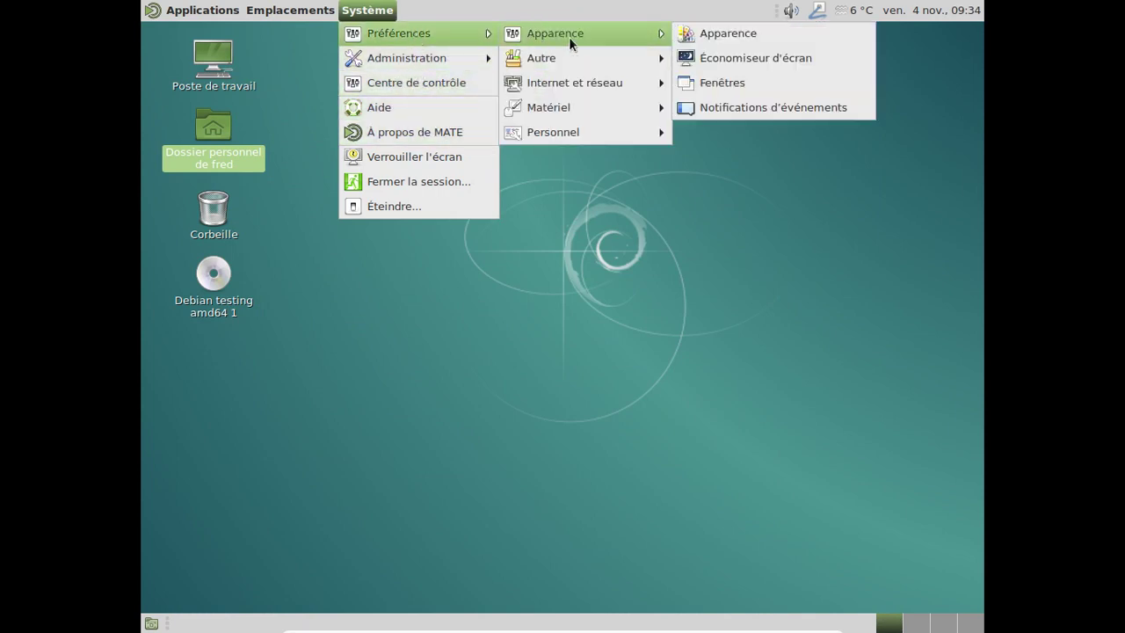
pyautogui.click(305, 101)
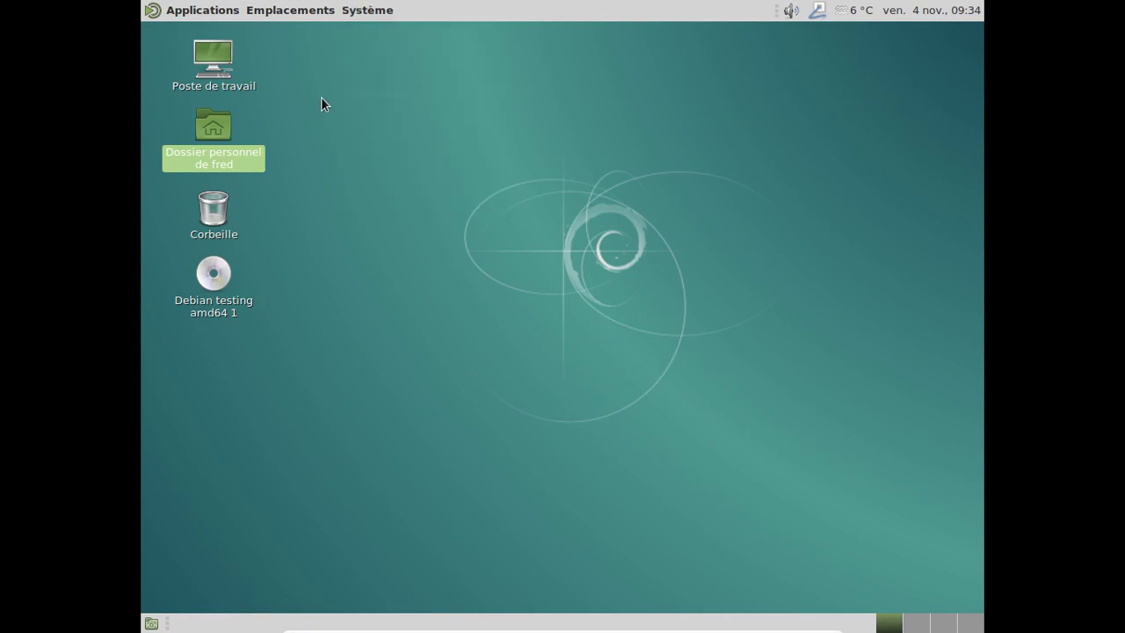
# Check the resource usage, system information and running processes in the MATE system monitor, and close it
pyautogui.click(197, 11)
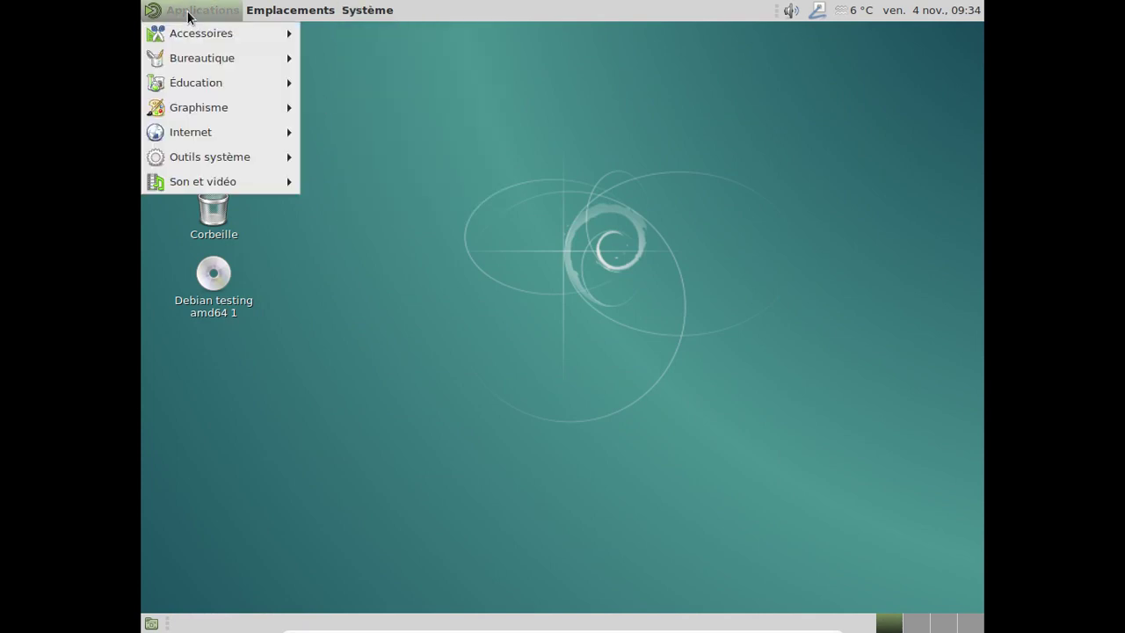
pyautogui.moveTo(204, 162)
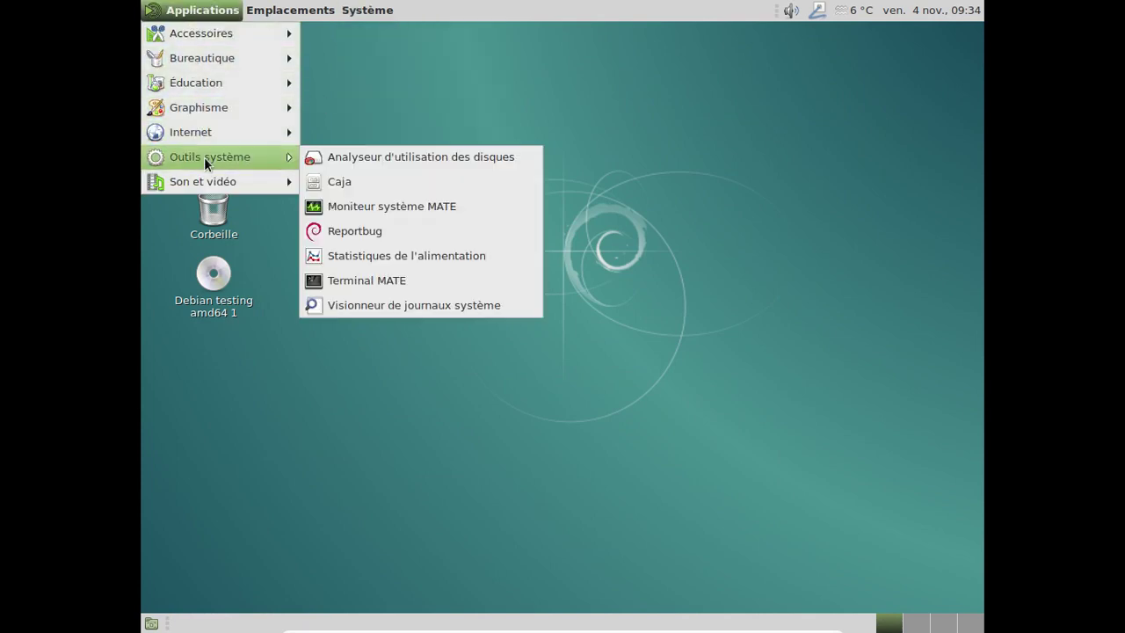
pyautogui.click(359, 204)
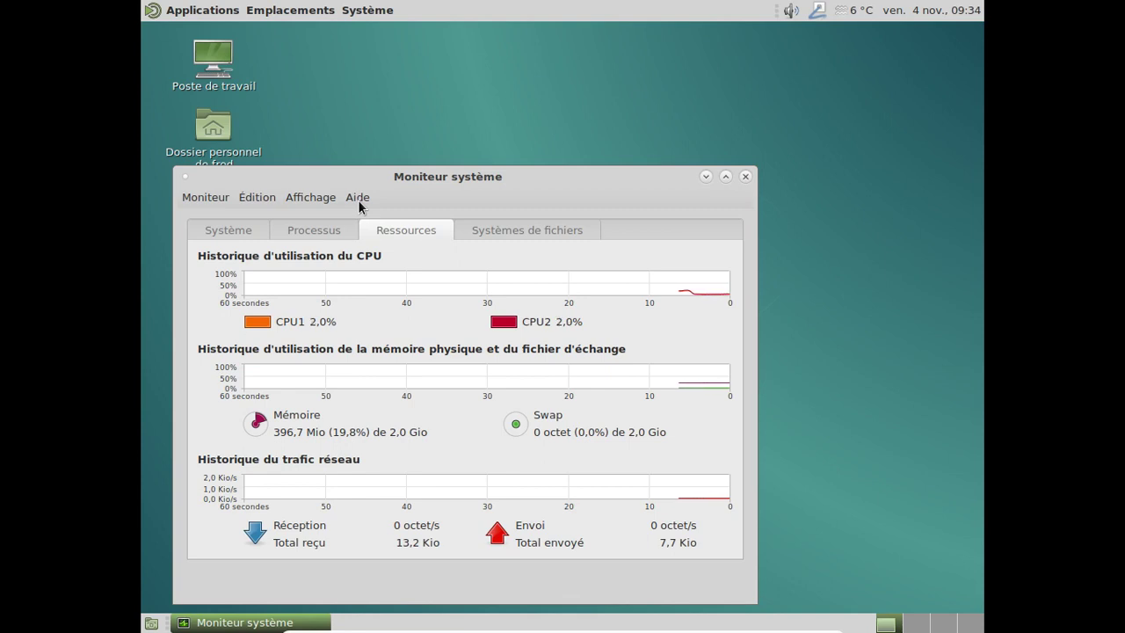
pyautogui.click(233, 241)
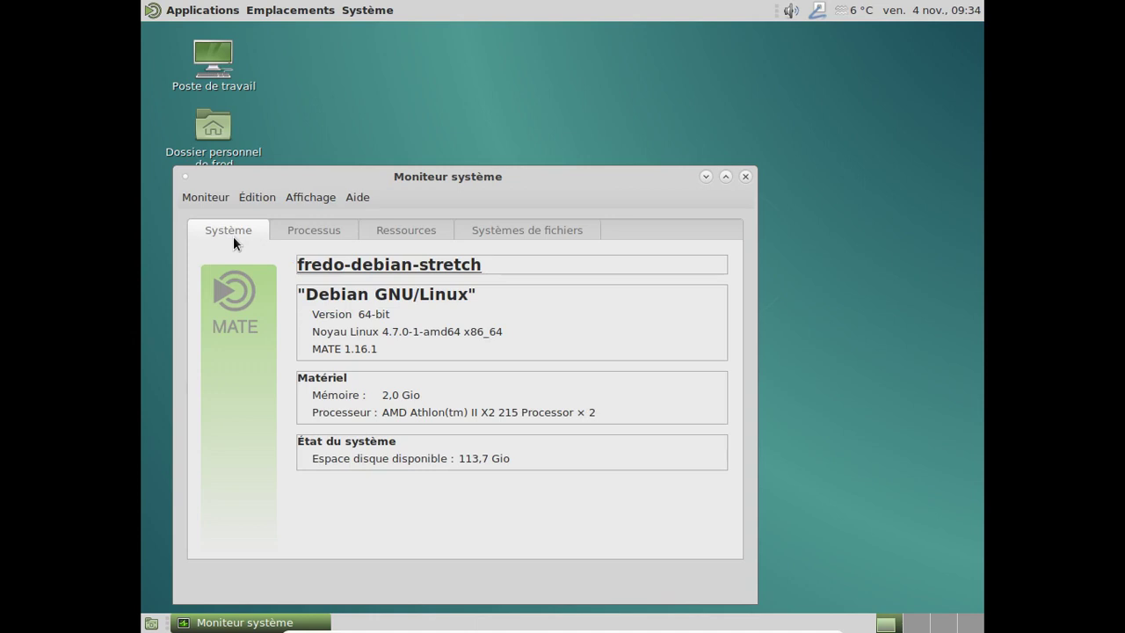
pyautogui.click(288, 233)
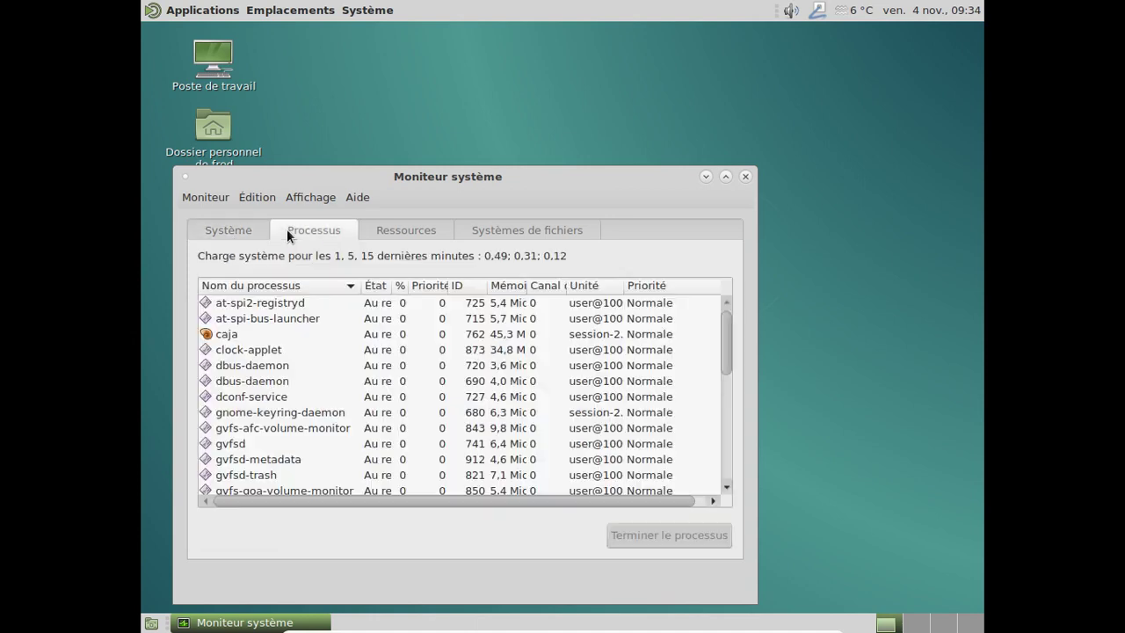
pyautogui.click(746, 177)
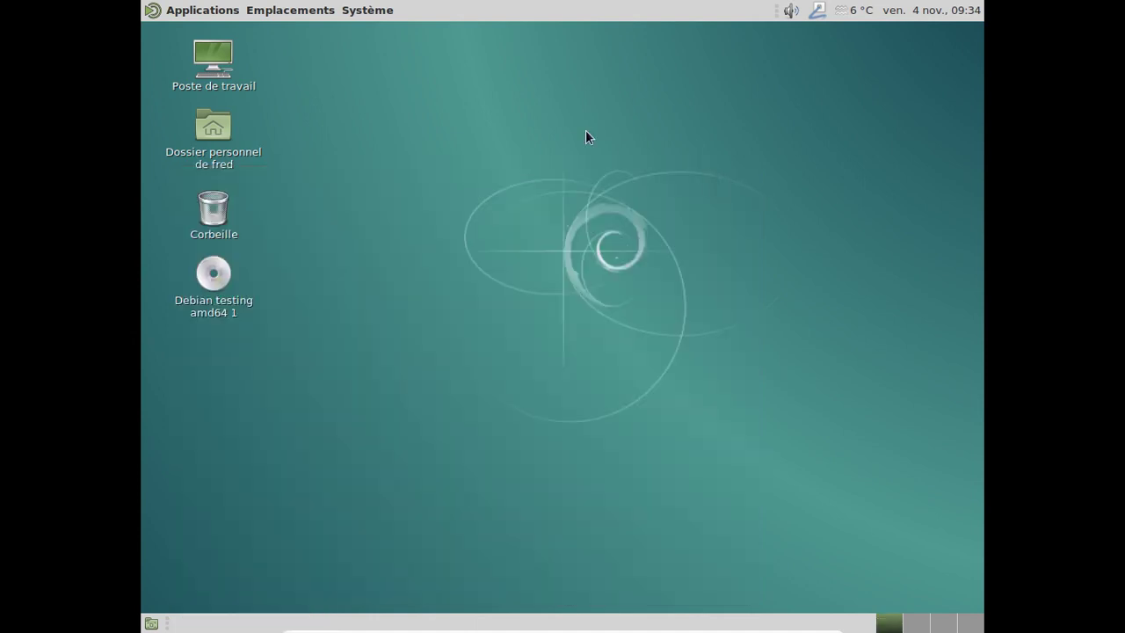
# Launch the Synaptic package manager and authenticate with the root password
pyautogui.click(386, 10)
pyautogui.moveTo(390, 33)
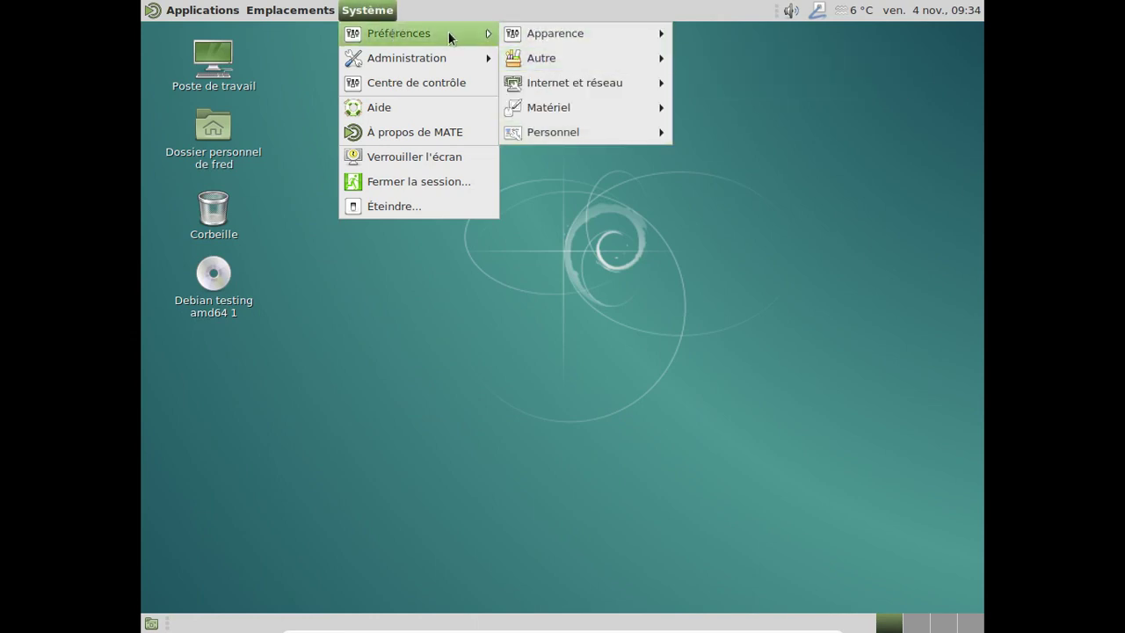
pyautogui.moveTo(445, 53)
pyautogui.click(611, 60)
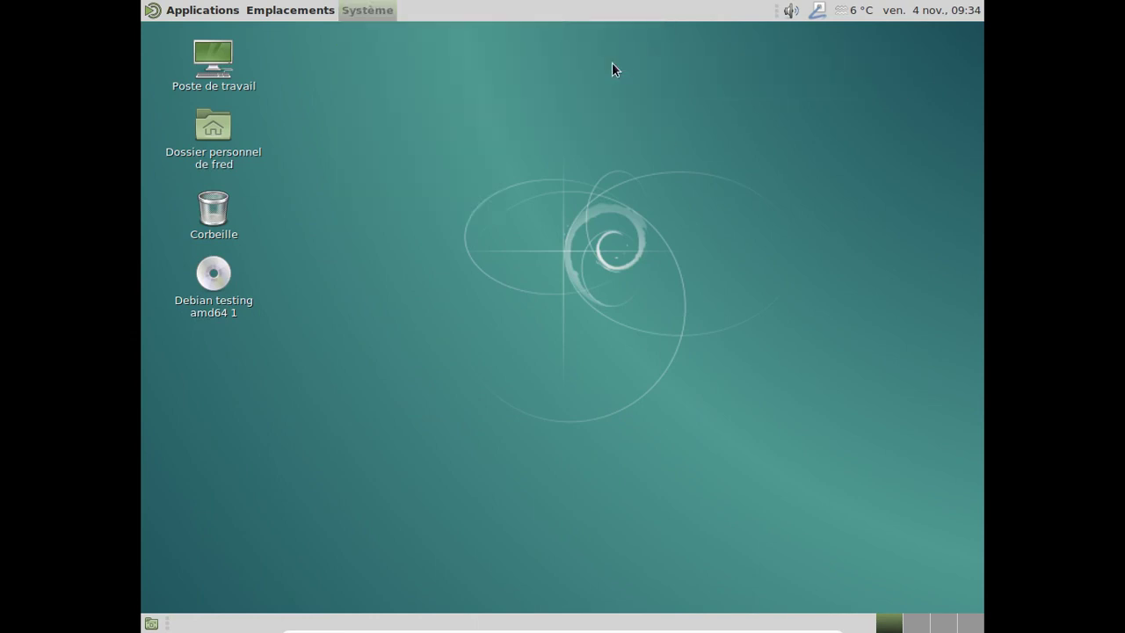
pyautogui.write('•')
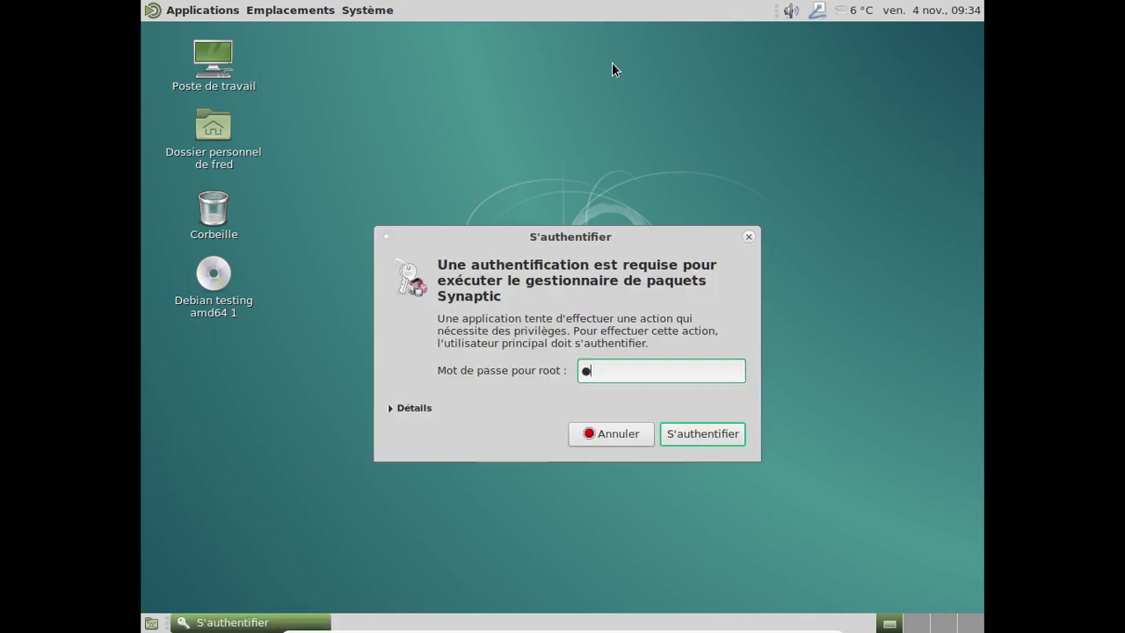
pyautogui.press('BackSpace')
pyautogui.write('••••')
pyautogui.press('BackSpace')
pyautogui.press('BackSpace')
pyautogui.press('BackSpace')
pyautogui.write('••••••')
pyautogui.press('Return')
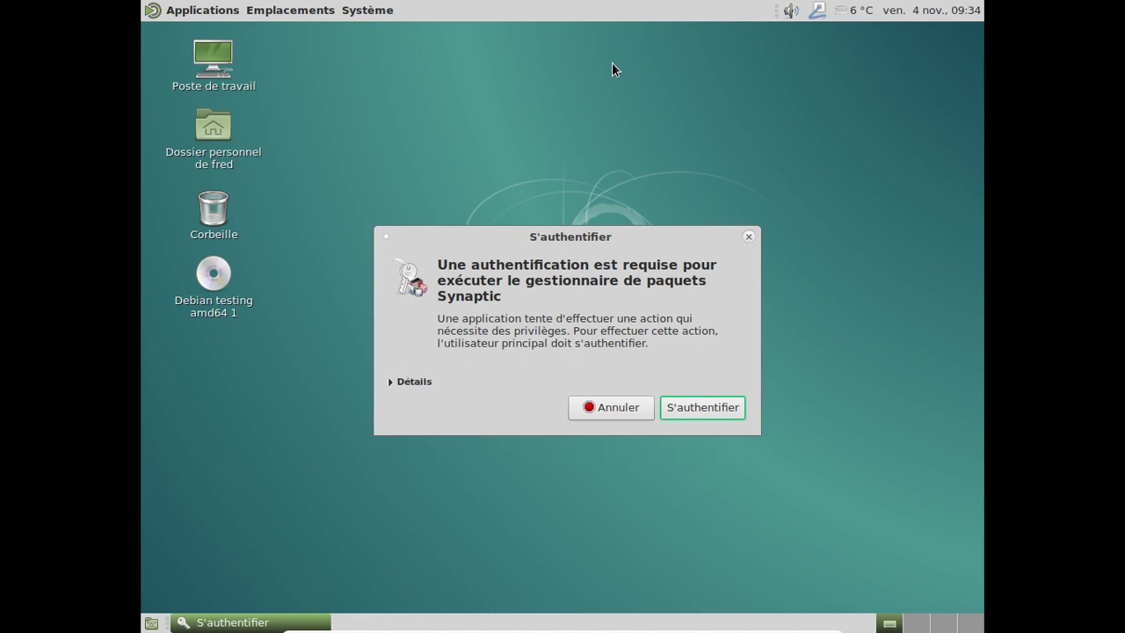
pyautogui.write('••••••••')
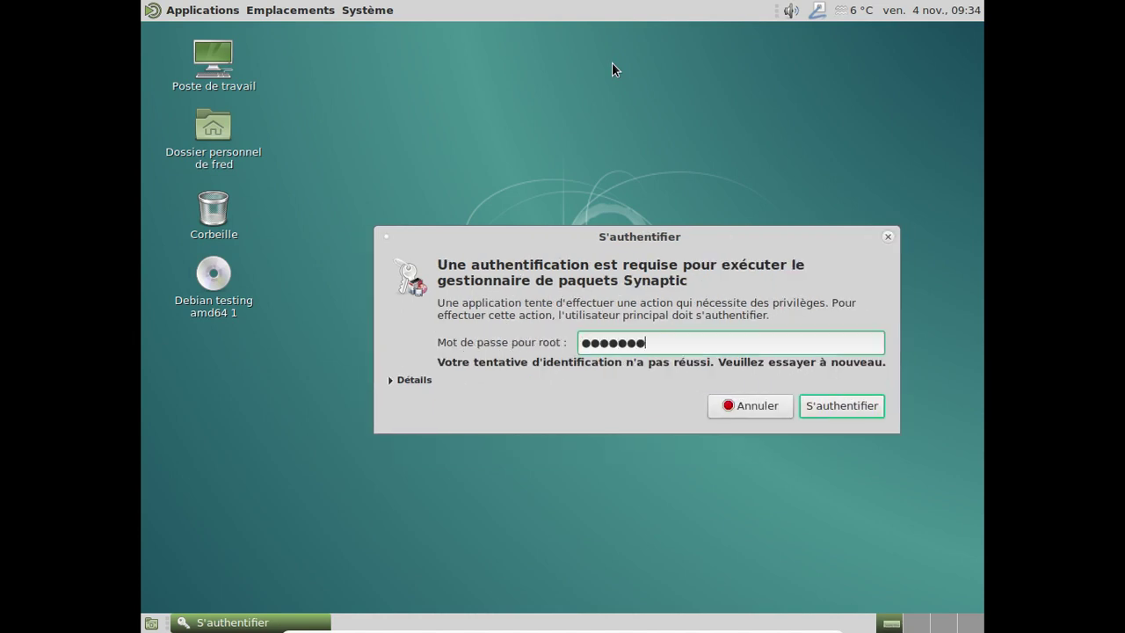
pyautogui.press('Return')
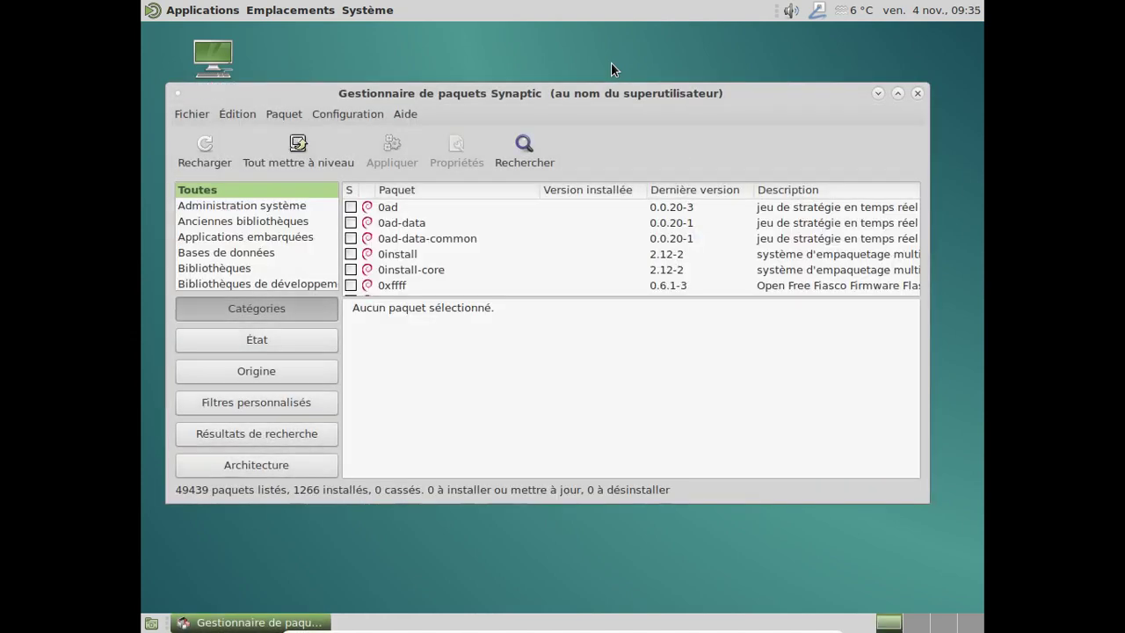
# Enable the display of package properties in the main window in the general preferences
pyautogui.click(336, 124)
pyautogui.click(343, 136)
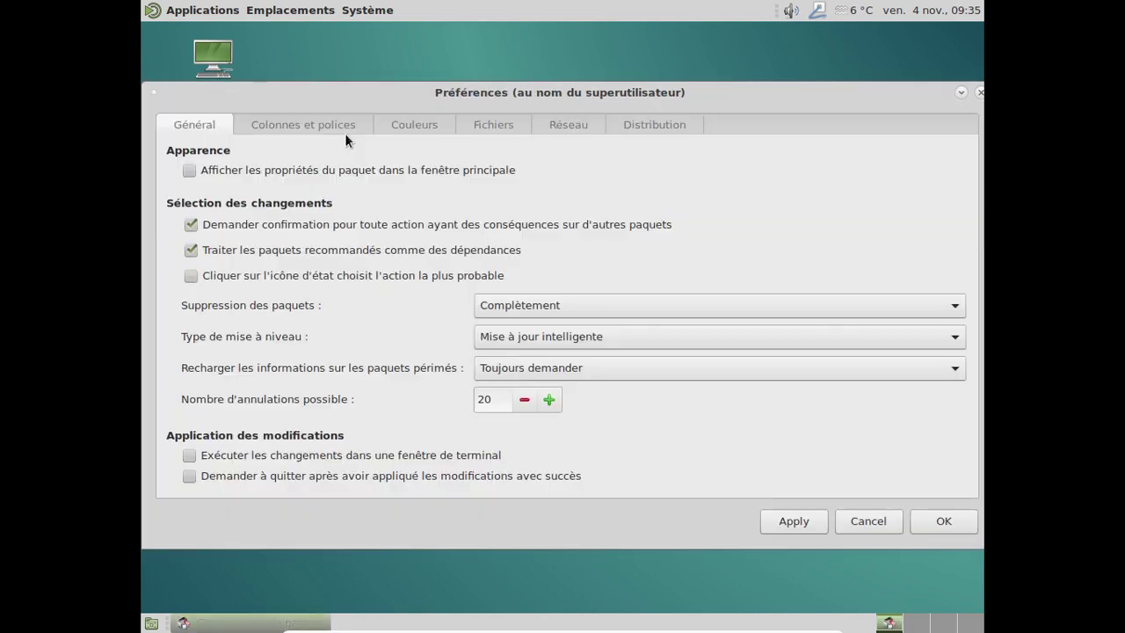
pyautogui.click(255, 169)
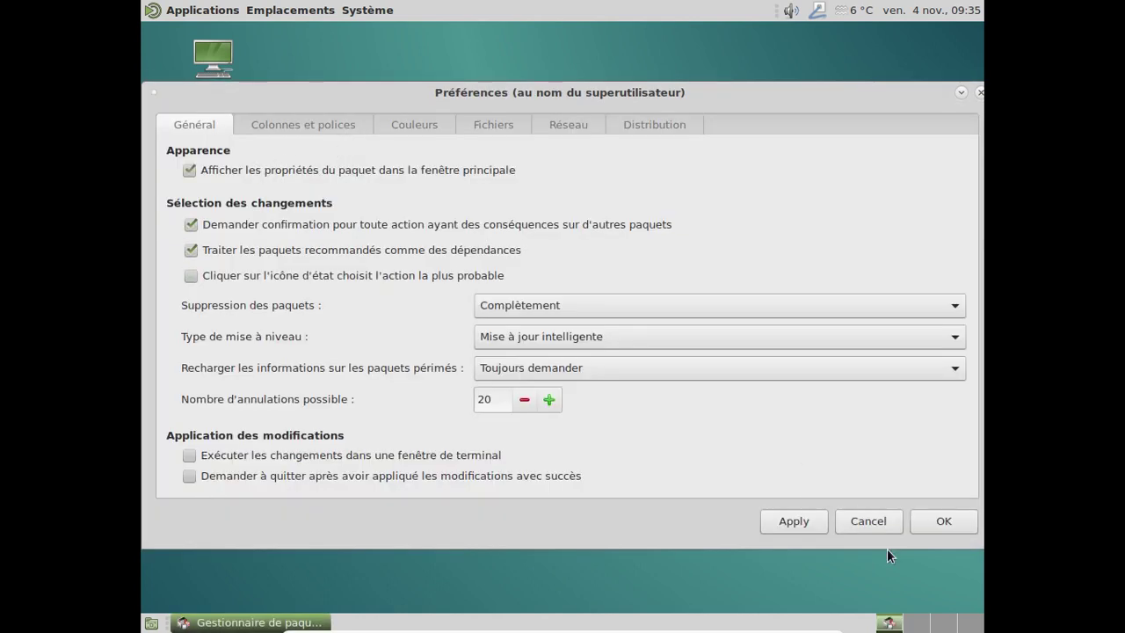
pyautogui.click(777, 517)
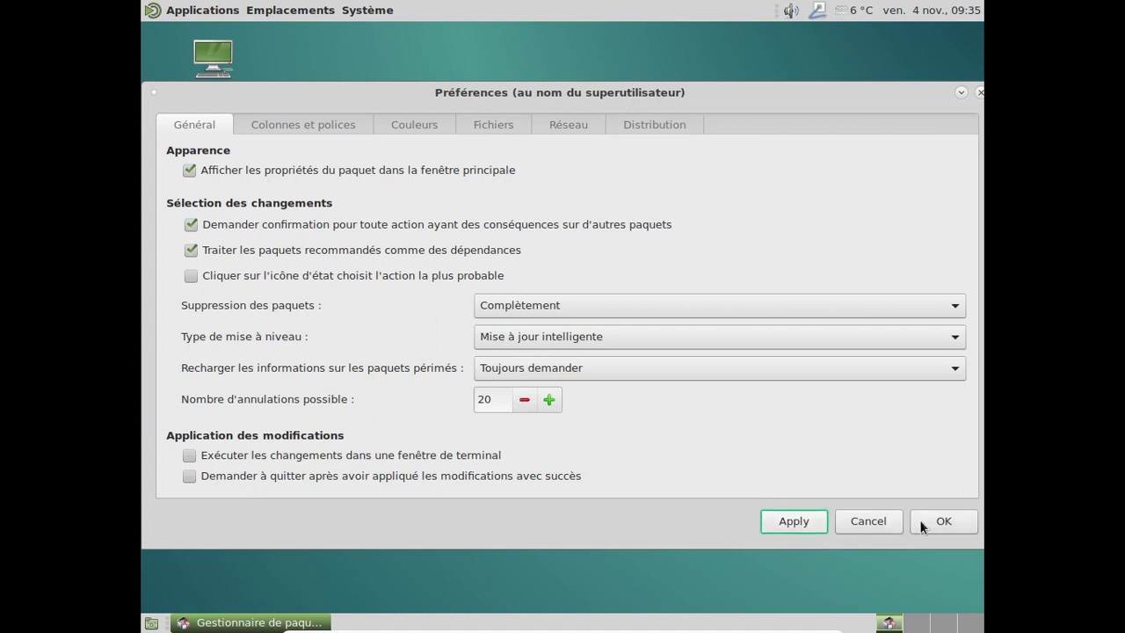
pyautogui.click(932, 519)
# Search descriptions and names for "caja" and examine the dependencies of the caja package
pyautogui.click(509, 145)
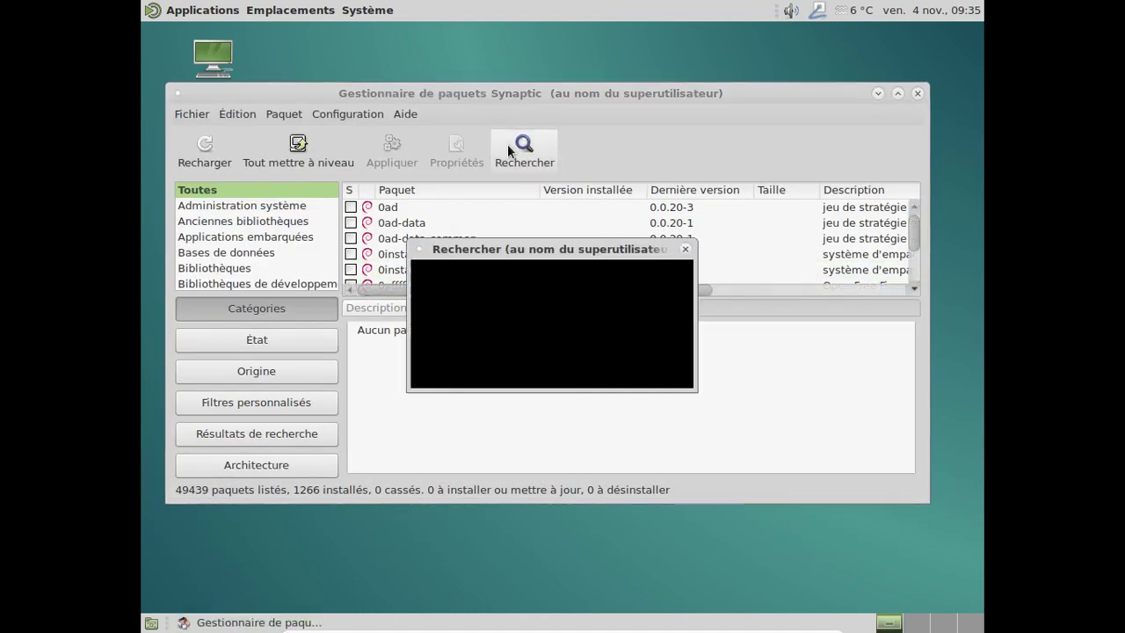
pyautogui.write('caja')
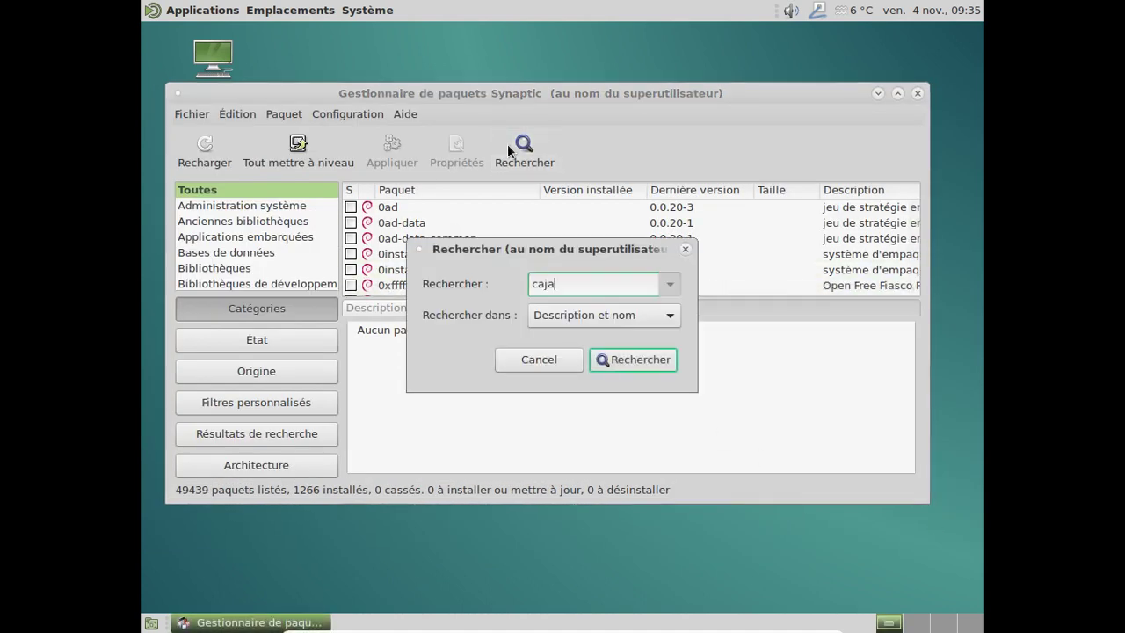
pyautogui.press('Return')
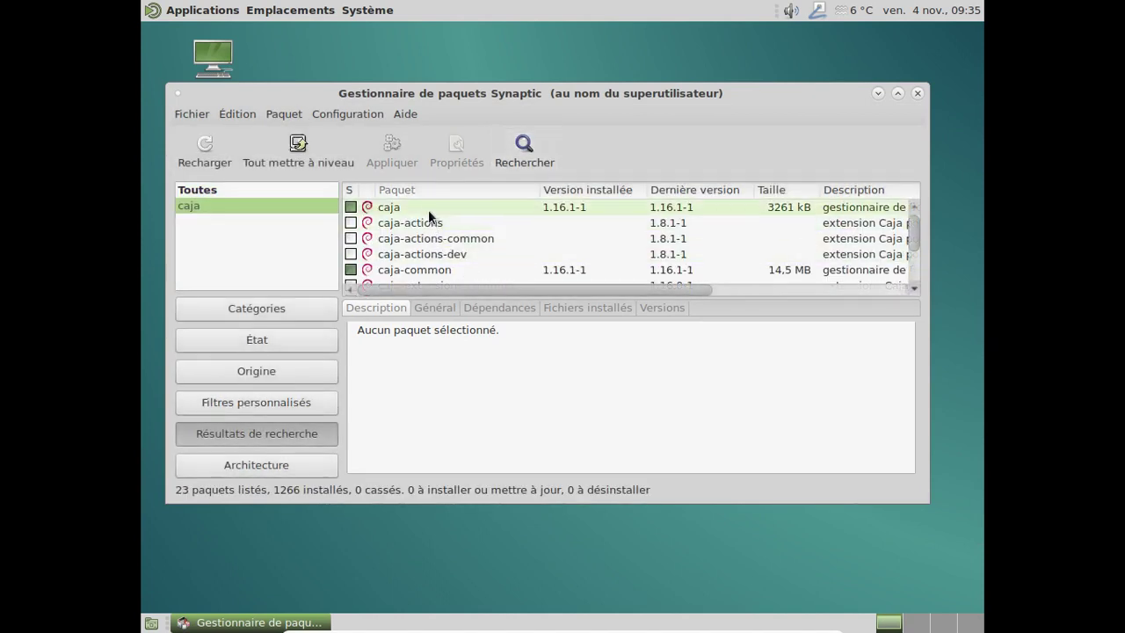
pyautogui.click(426, 205)
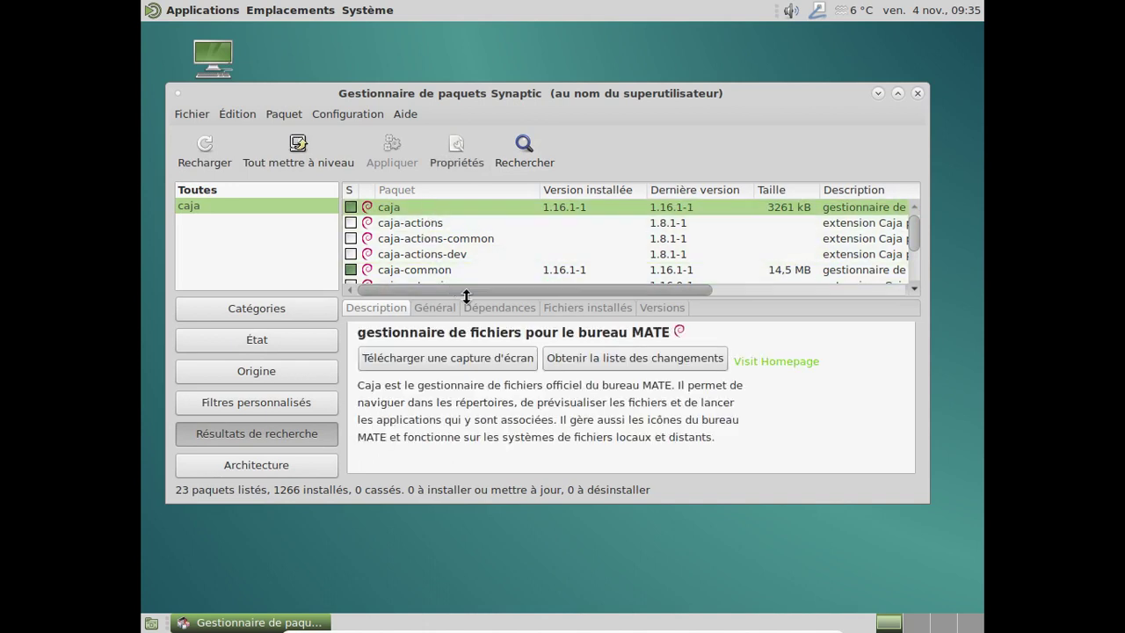
pyautogui.click(493, 308)
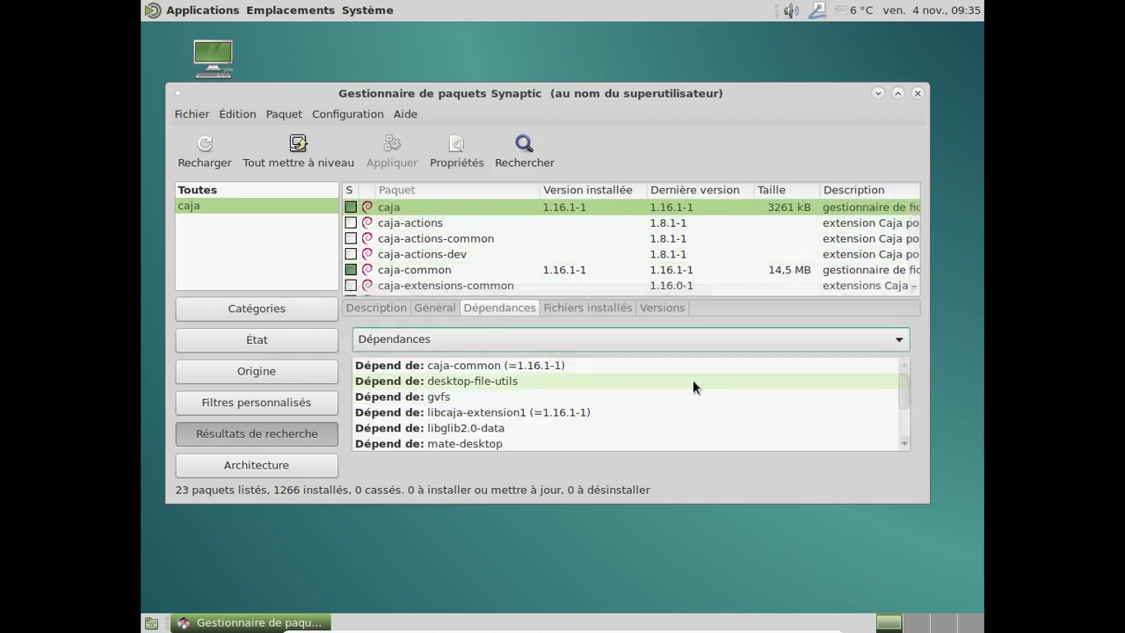
pyautogui.click(904, 442)
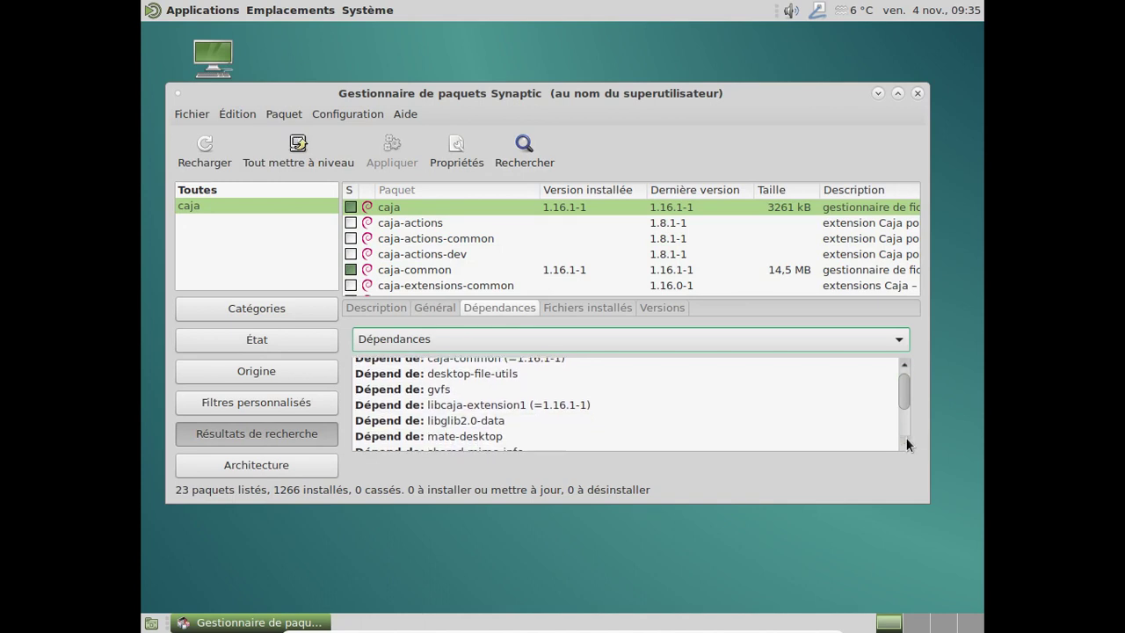
pyautogui.moveTo(907, 444); pyautogui.dragTo(905, 437)
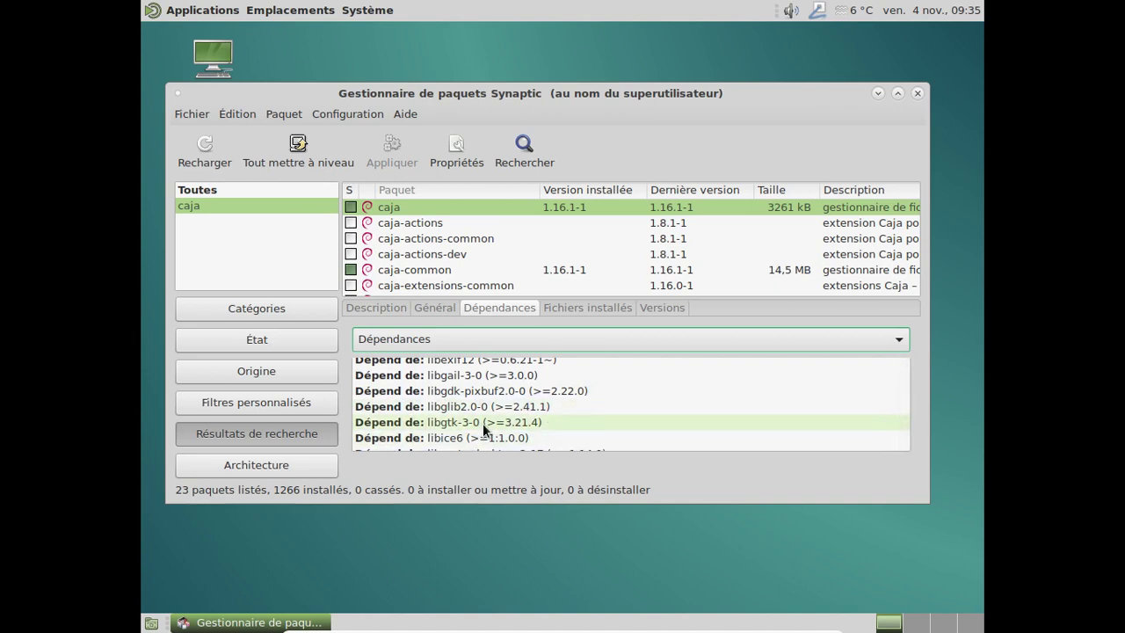
# Search the package descriptions and names for "libgtk"
pyautogui.click(537, 144)
pyautogui.write('hyk')
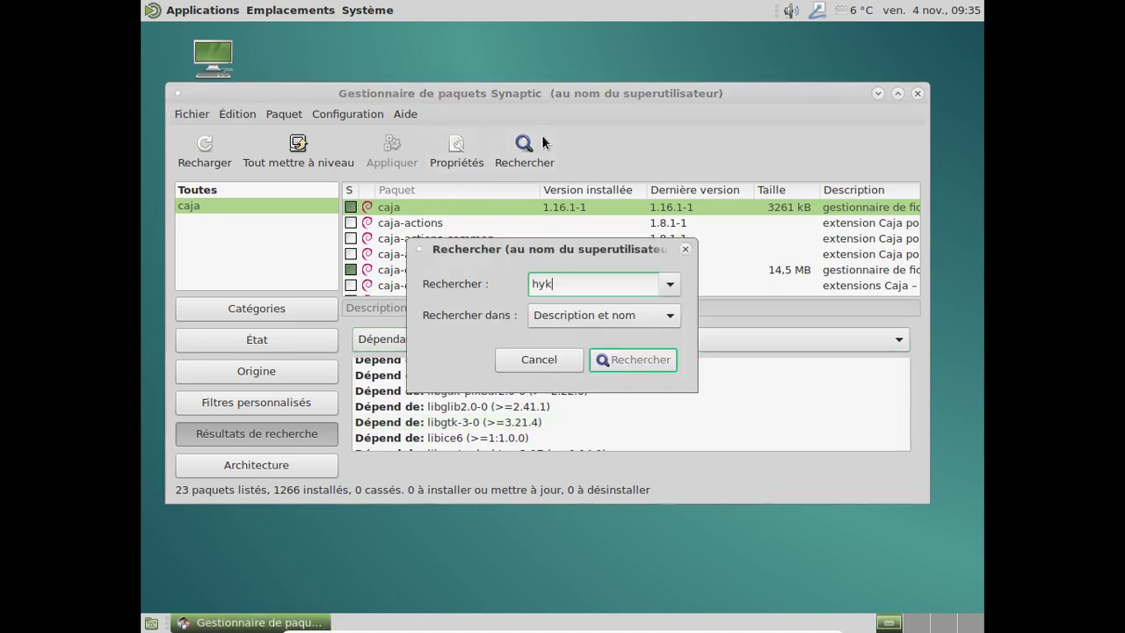
pyautogui.press('BackSpace')
pyautogui.press('BackSpace')
pyautogui.press('BackSpace')
pyautogui.write('gtk')
pyautogui.press('BackSpace')
pyautogui.press('BackSpace')
pyautogui.press('BackSpace')
pyautogui.write('libgtk')
pyautogui.press('Return')
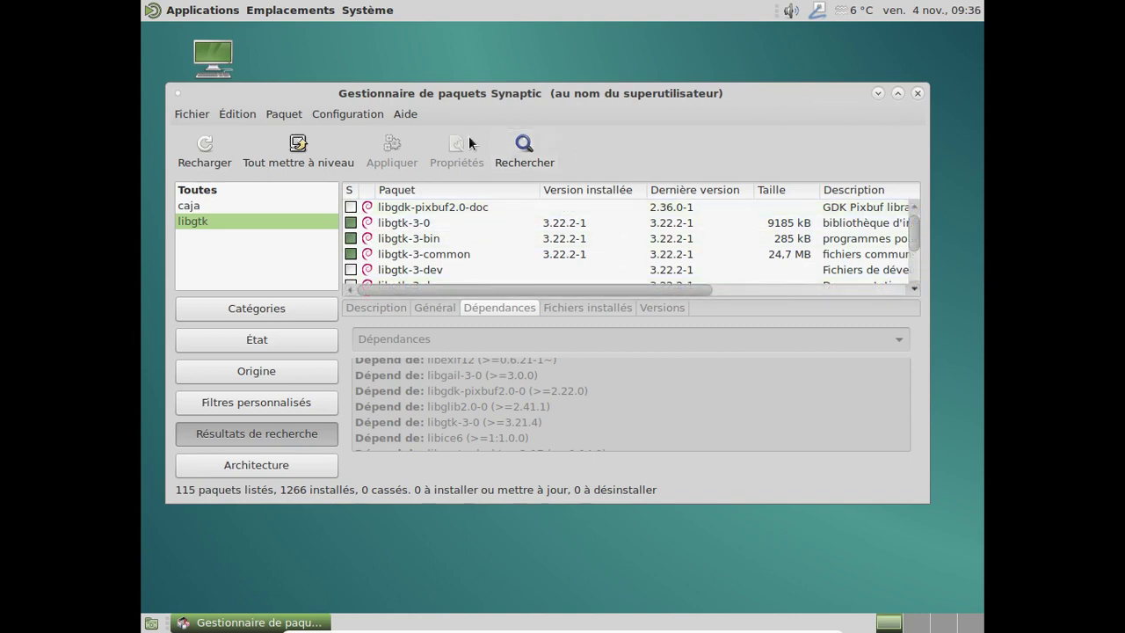
# Add the categories contrib and nonfree to the httpredir.debian.org binary and source repositories, and reload the package lists
pyautogui.click(312, 117)
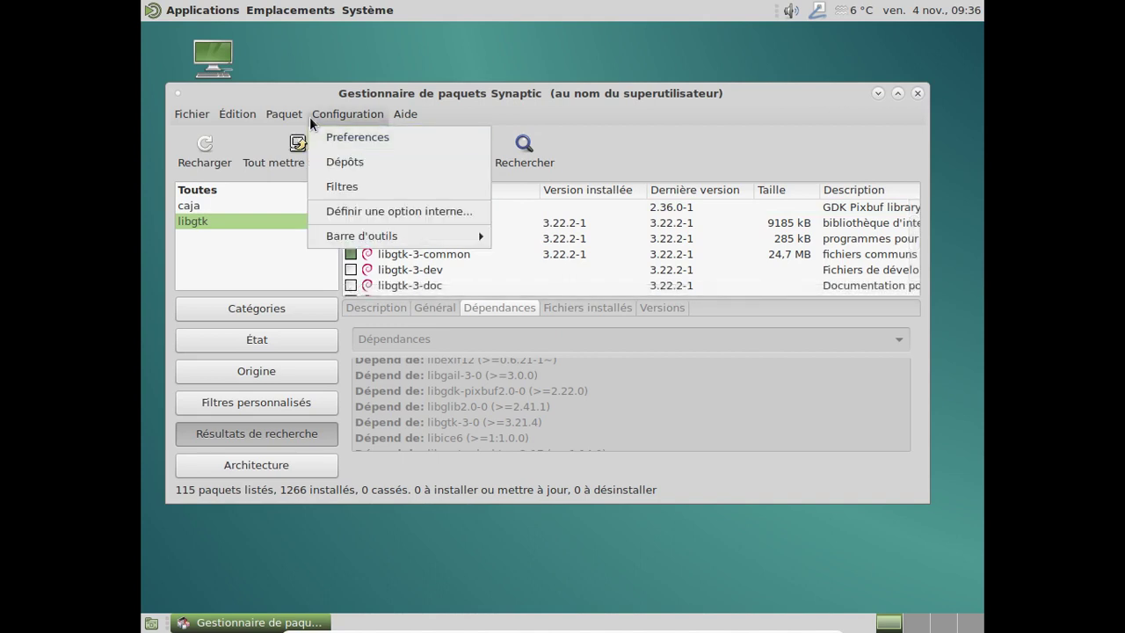
pyautogui.click(356, 163)
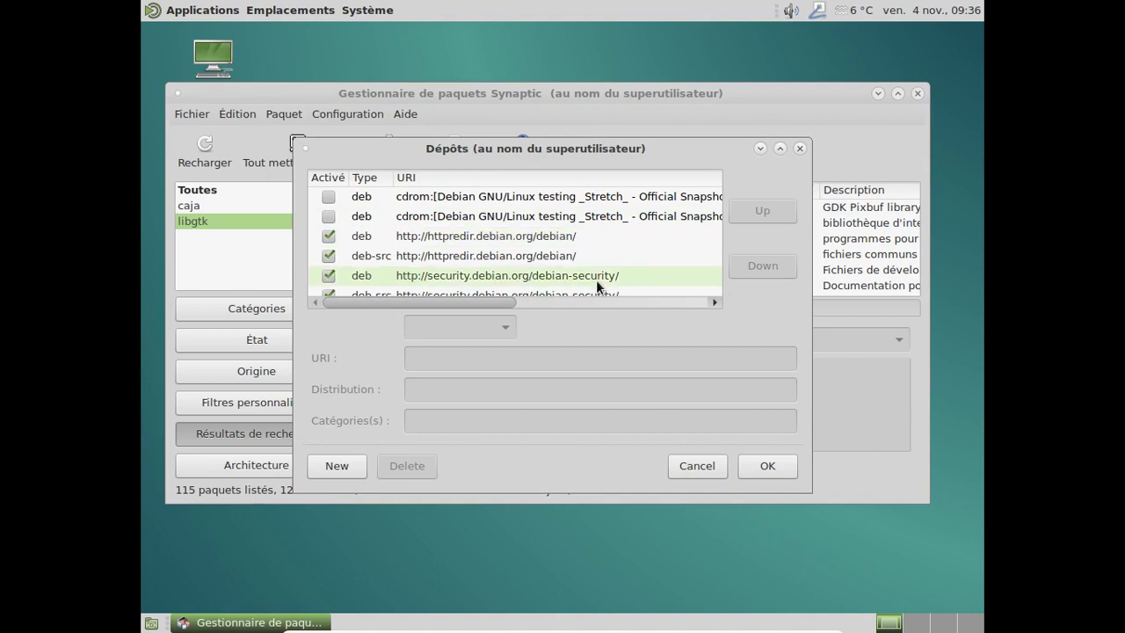
pyautogui.click(607, 235)
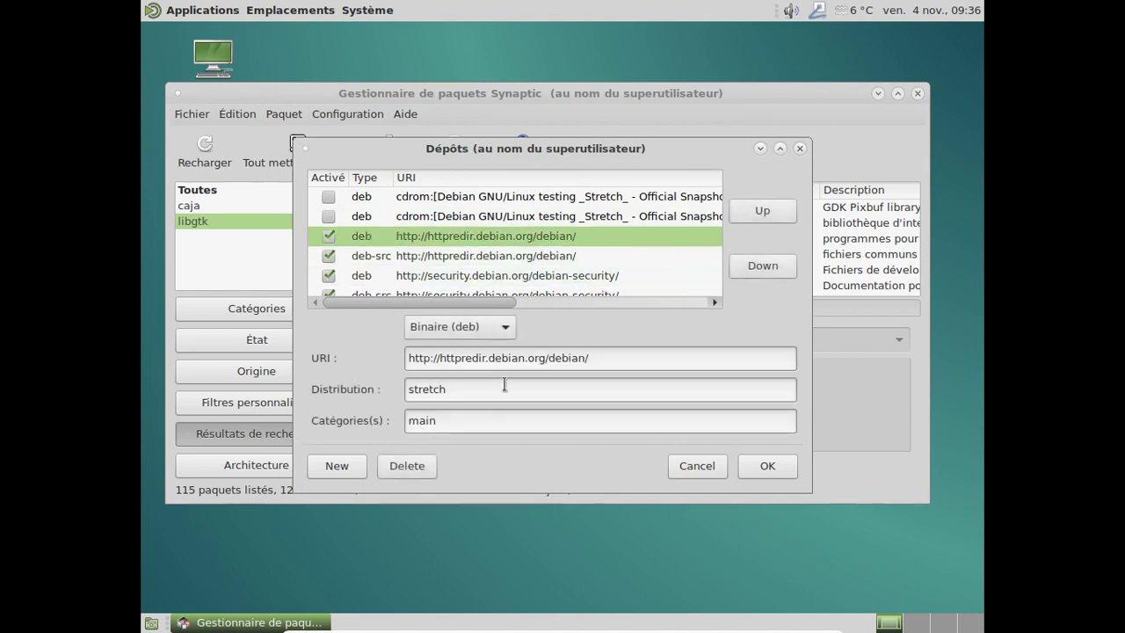
pyautogui.click(497, 419)
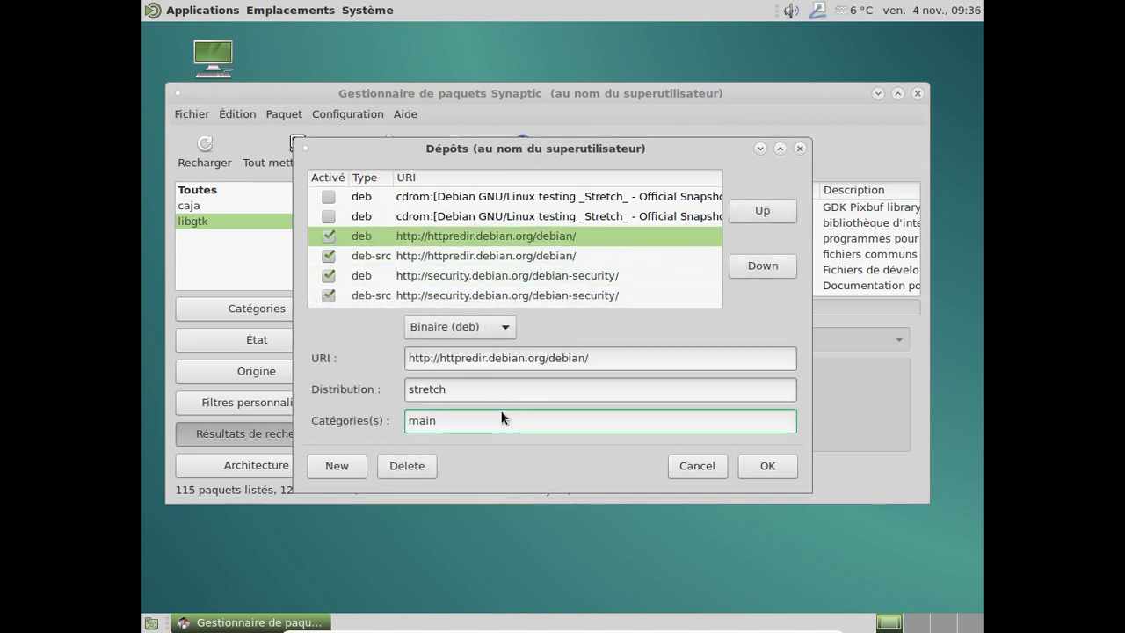
pyautogui.write('contrib nonfree')
pyautogui.click(569, 255)
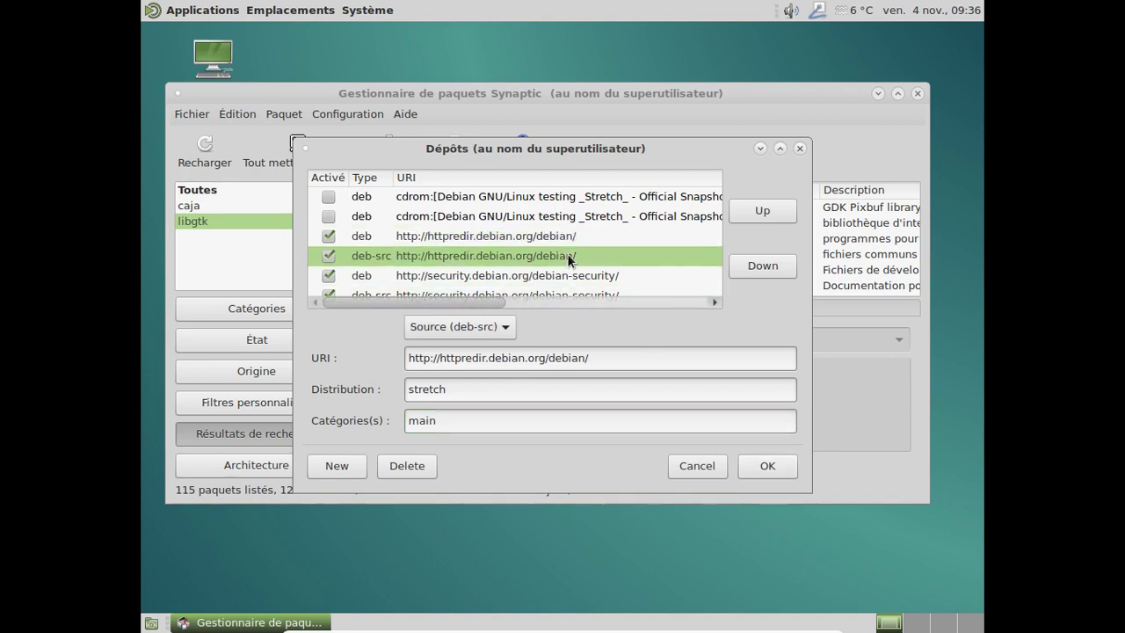
pyautogui.click(477, 423)
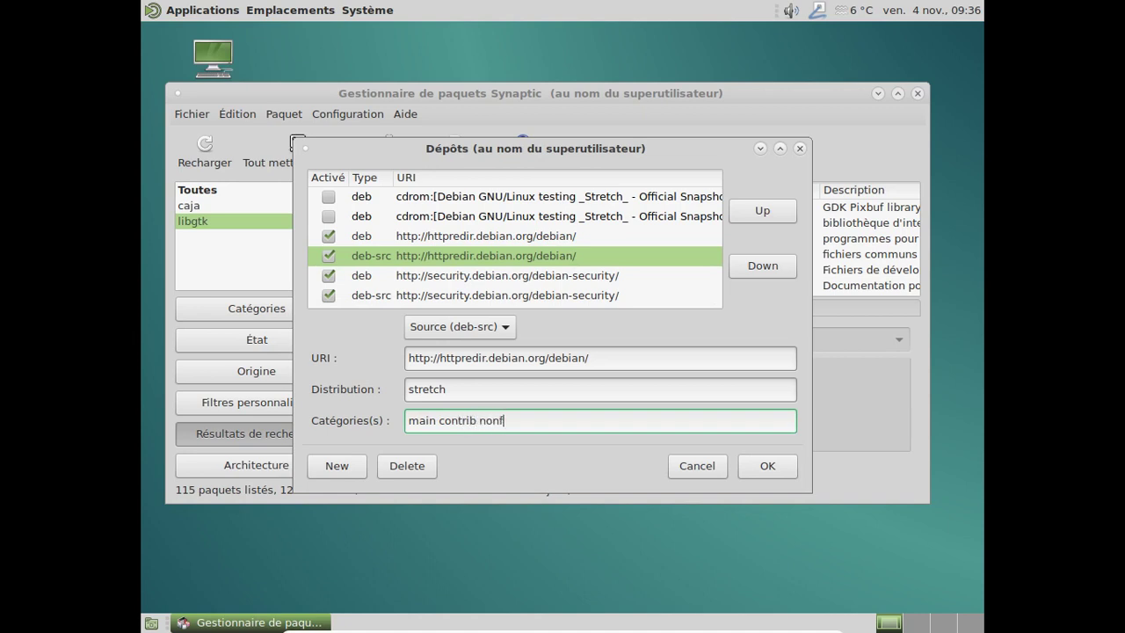
pyautogui.click(773, 471)
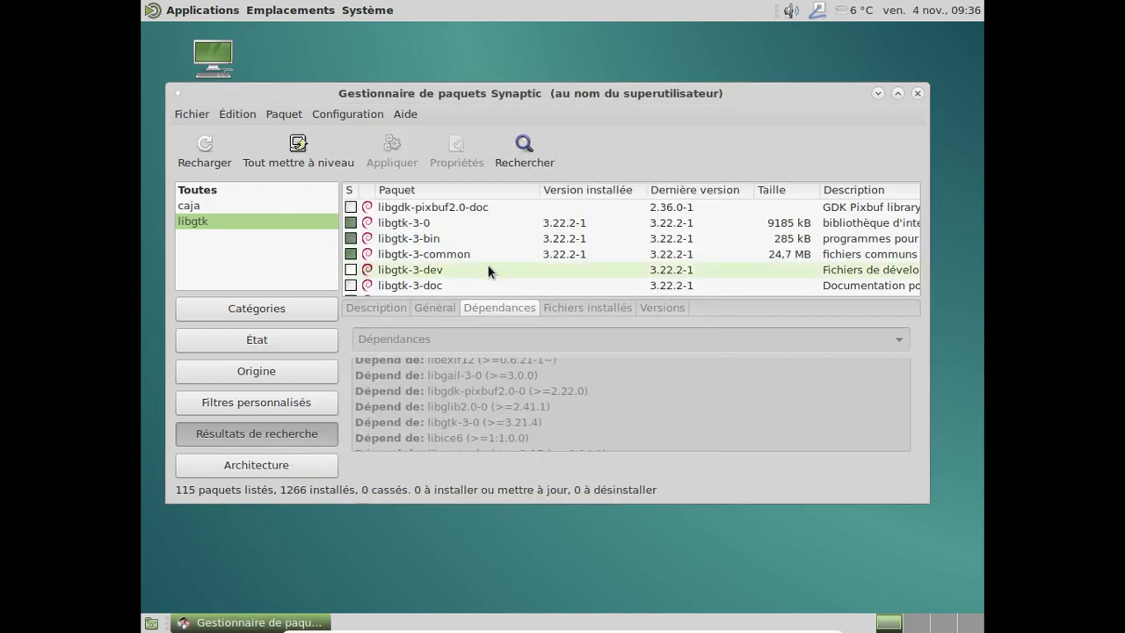
pyautogui.click(233, 153)
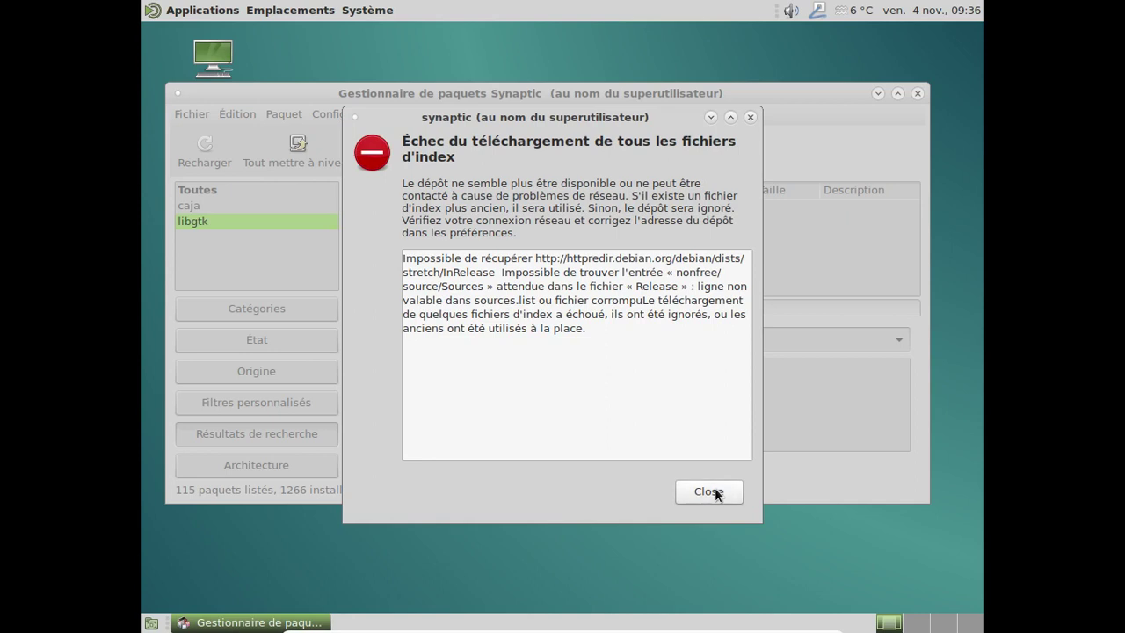
pyautogui.click(714, 493)
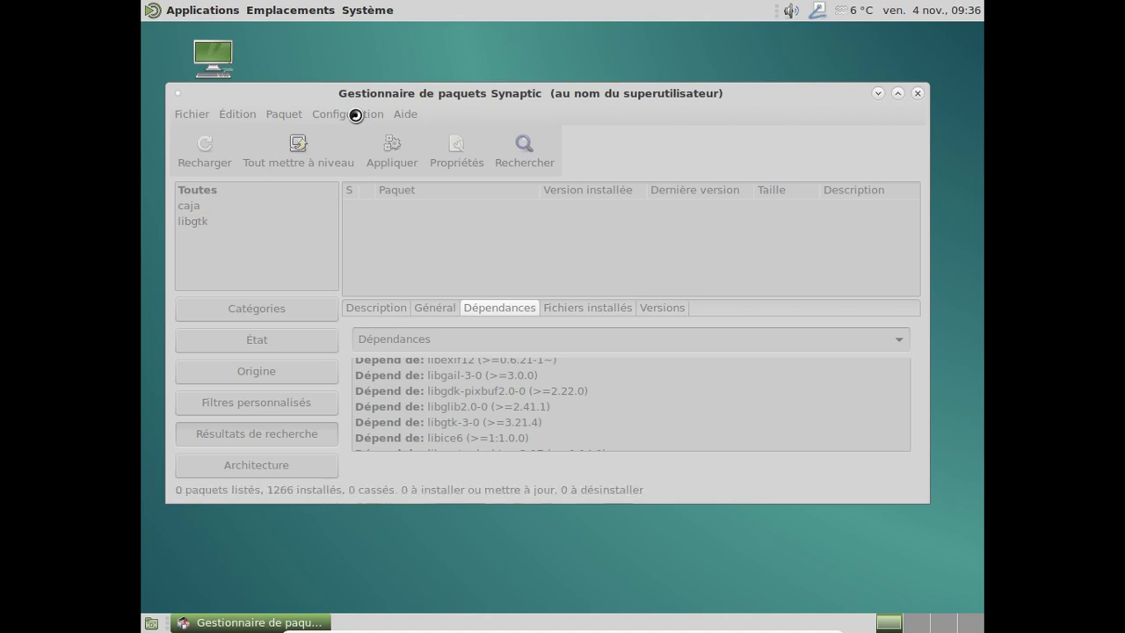
# Correct the category nonfree to non-free in both httpredir.debian.org repositories, binary and source, and reload the package lists
pyautogui.click(355, 114)
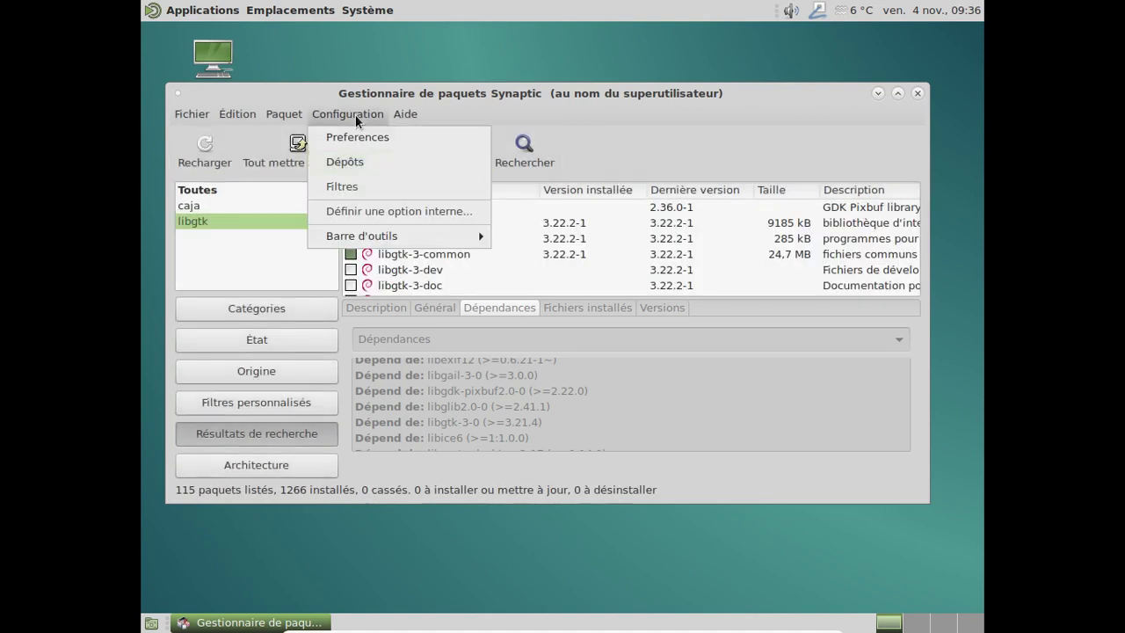
pyautogui.click(365, 161)
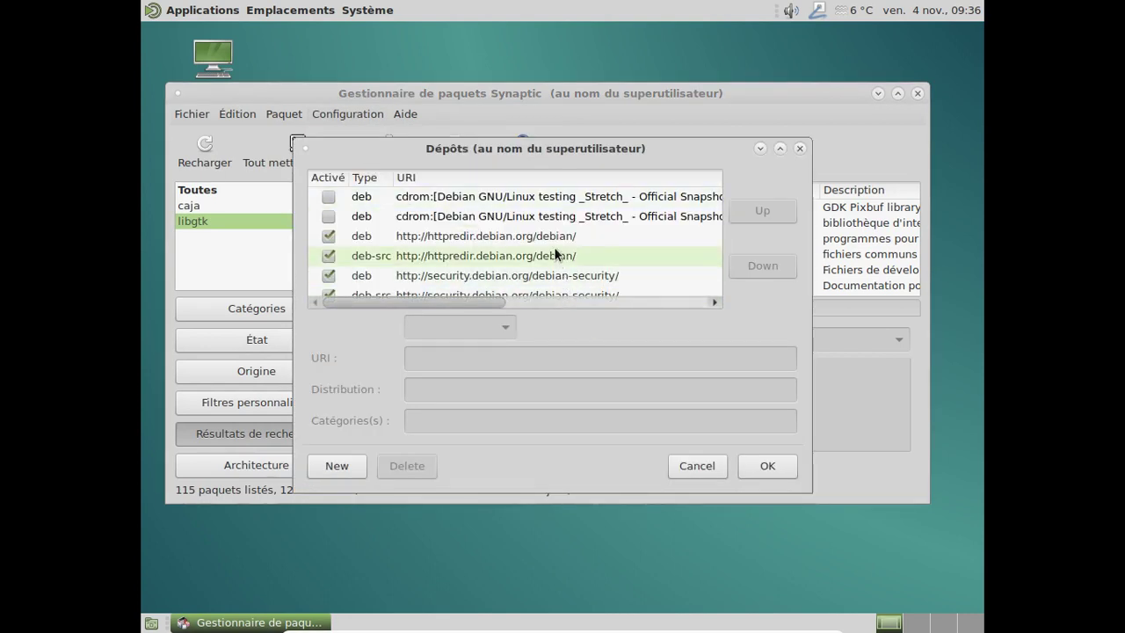
pyautogui.click(551, 238)
pyautogui.click(427, 420)
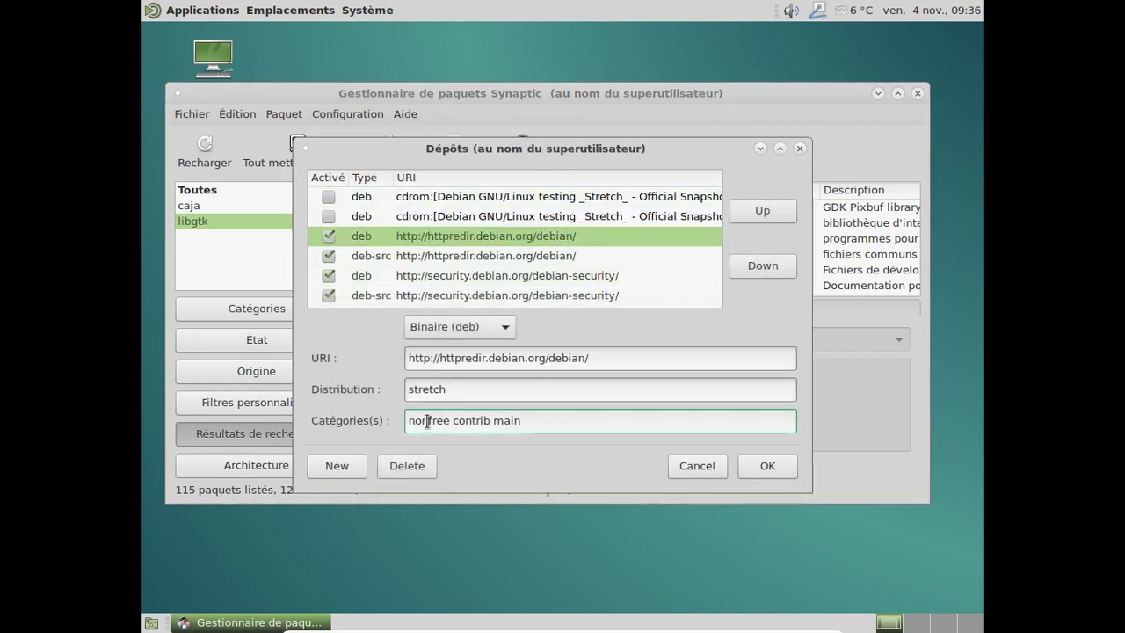
pyautogui.click(535, 255)
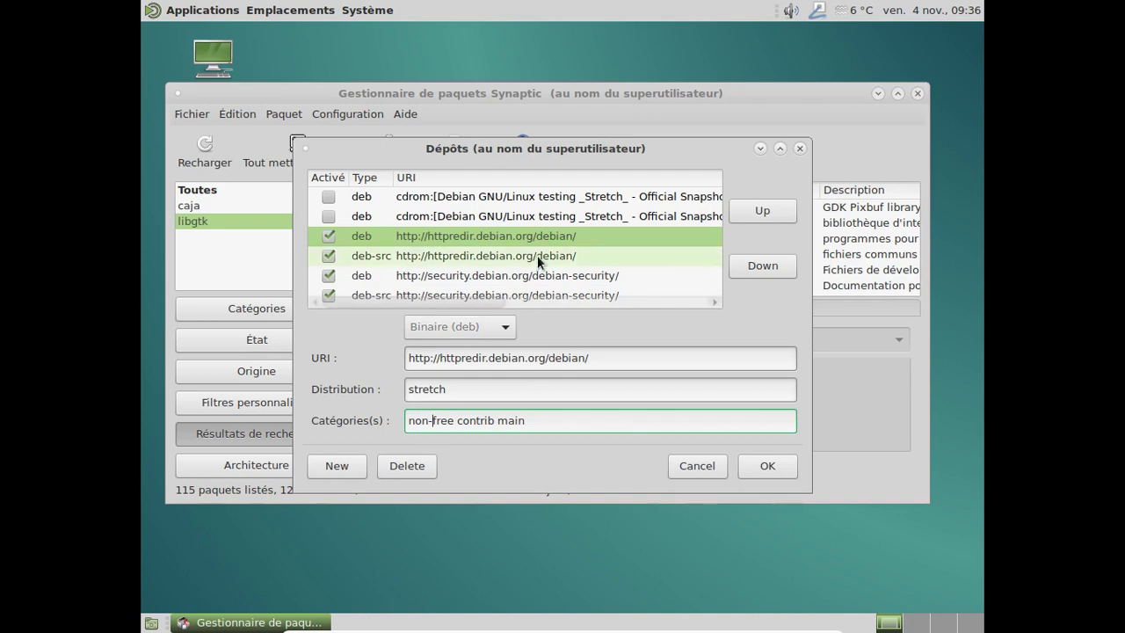
pyautogui.click(428, 421)
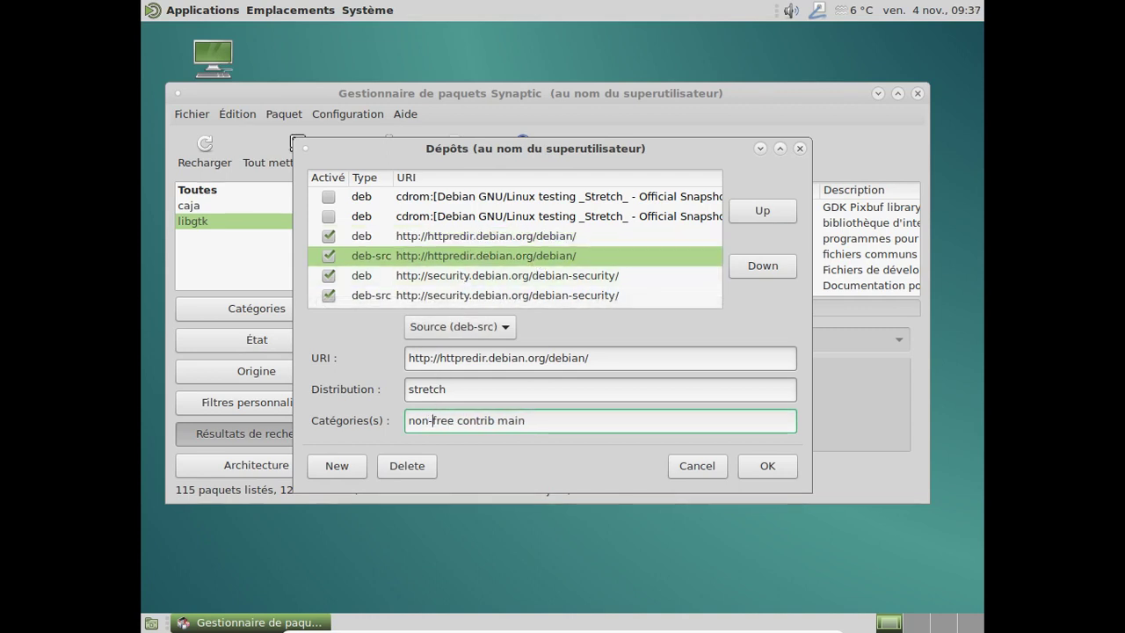
pyautogui.click(770, 464)
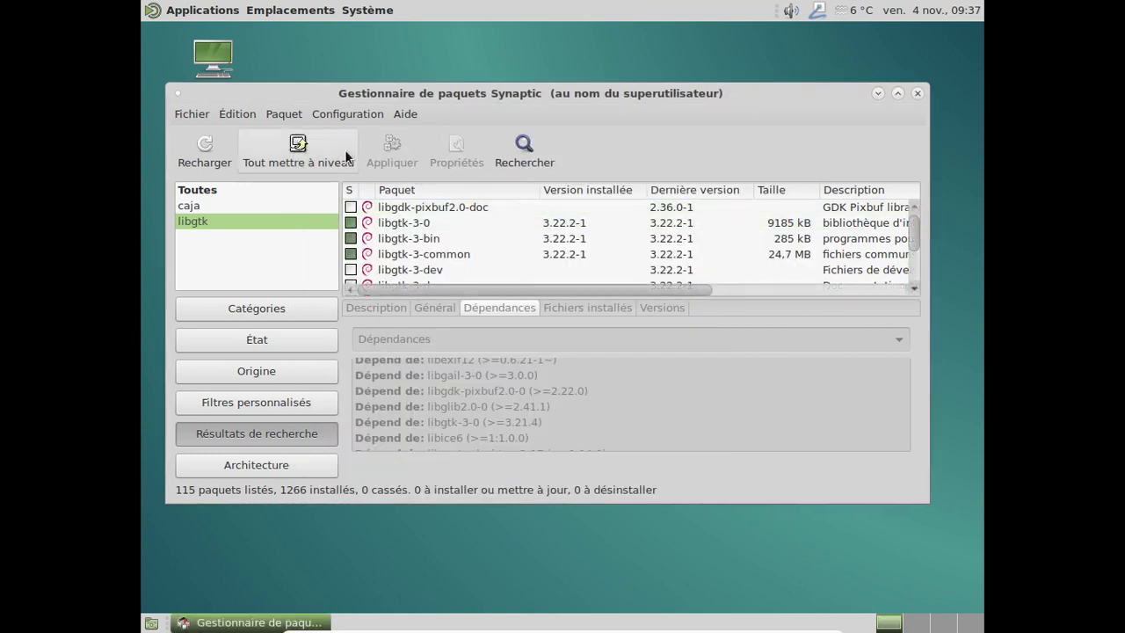
pyautogui.click(234, 151)
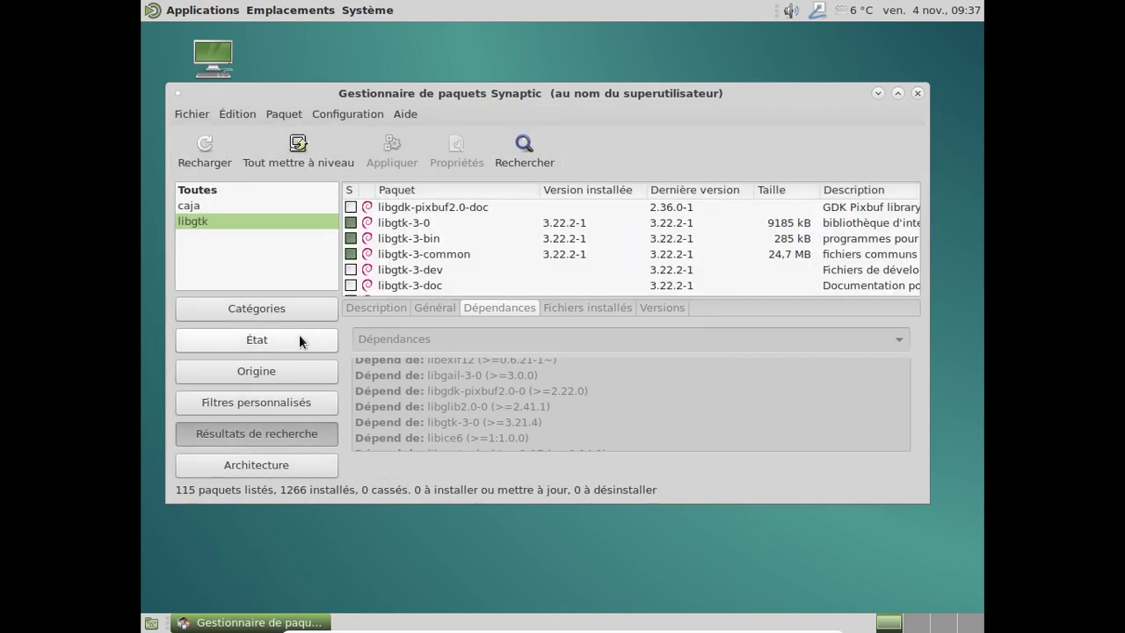
# Filter the packages by the status "Nouveaux dans le dépôt" and look through the listed packages
pyautogui.click(299, 338)
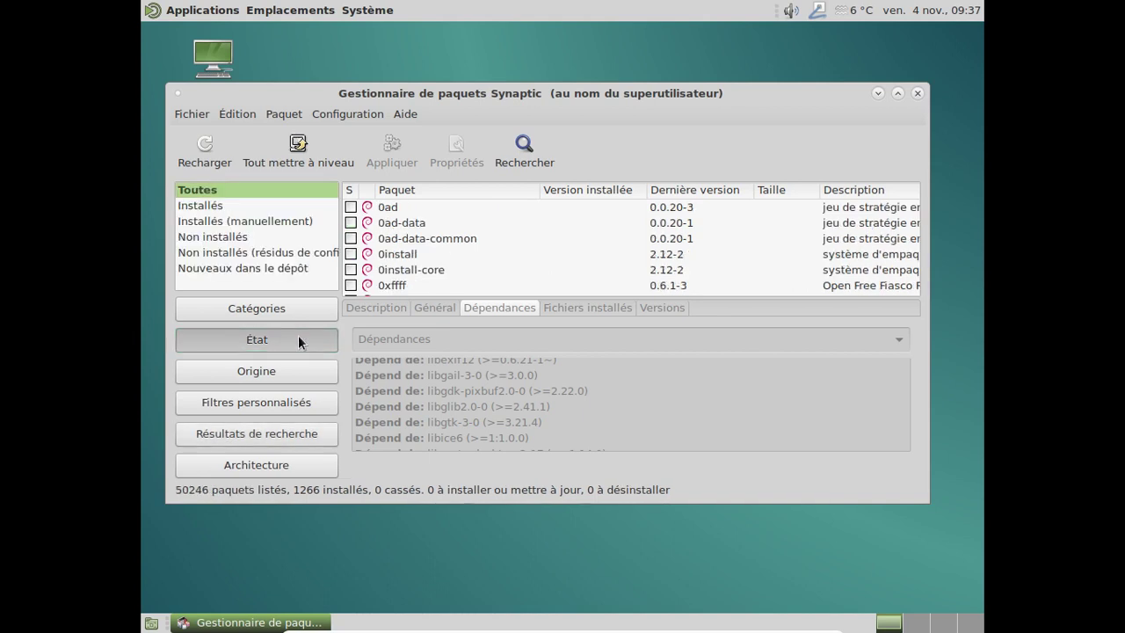
pyautogui.click(248, 268)
pyautogui.scroll(-5, 532, 247)
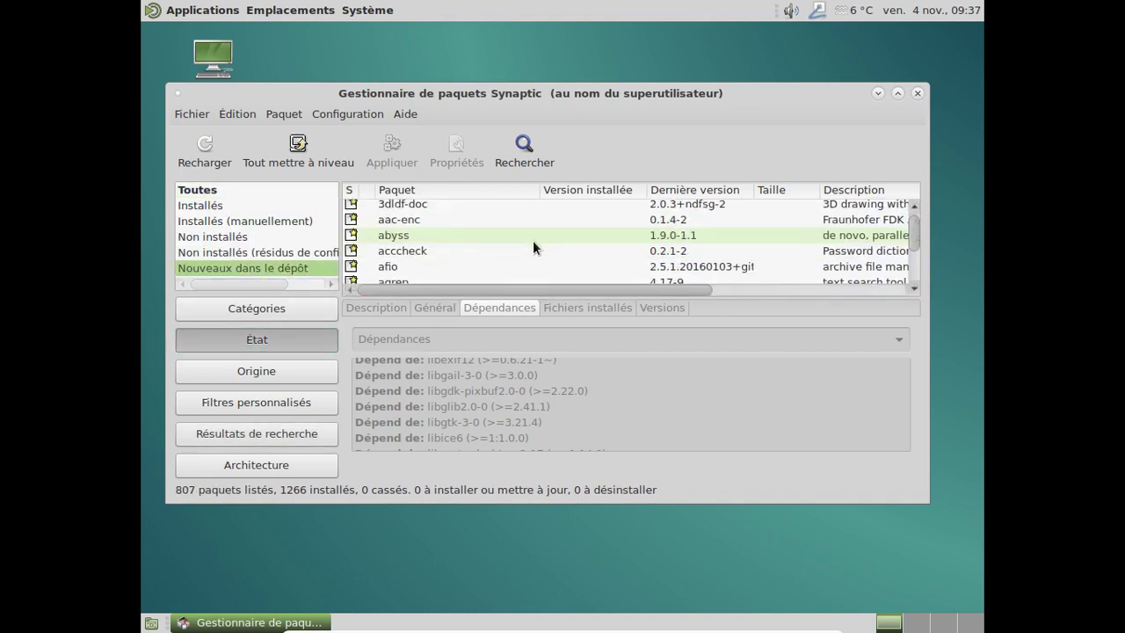
pyautogui.scroll(-10, 533, 240)
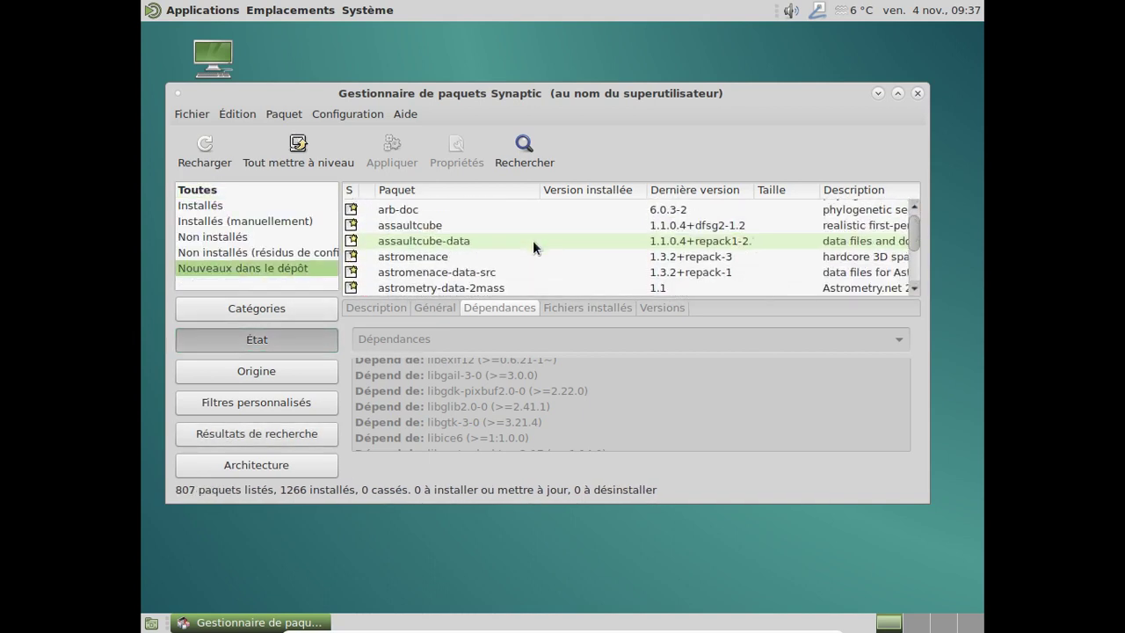
pyautogui.scroll(-12, 532, 240)
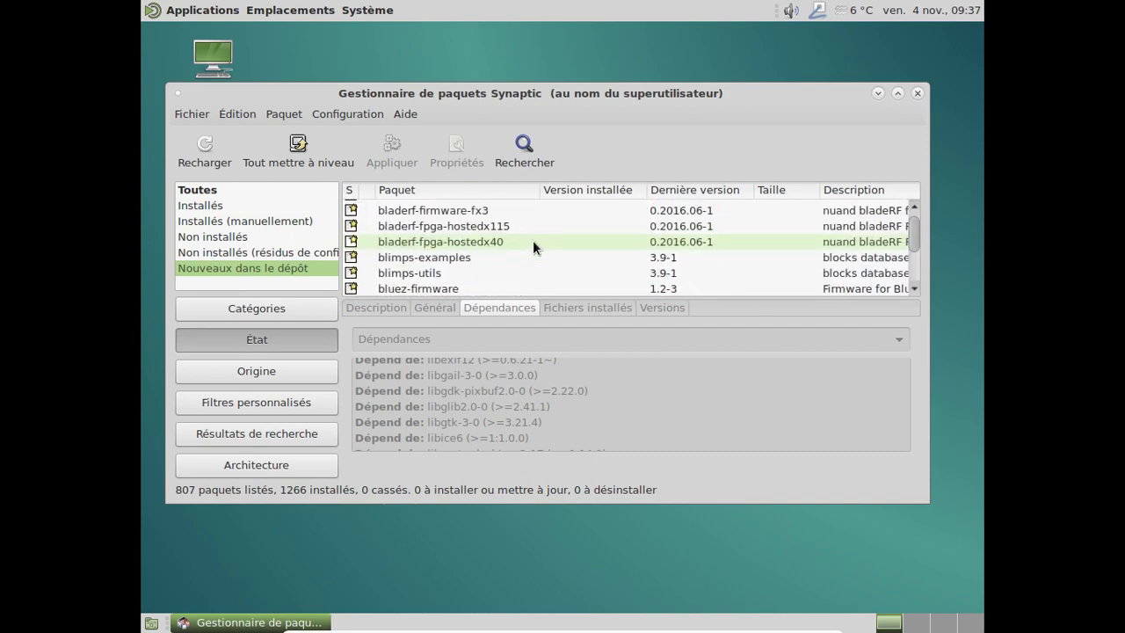
pyautogui.scroll(-12, 532, 247)
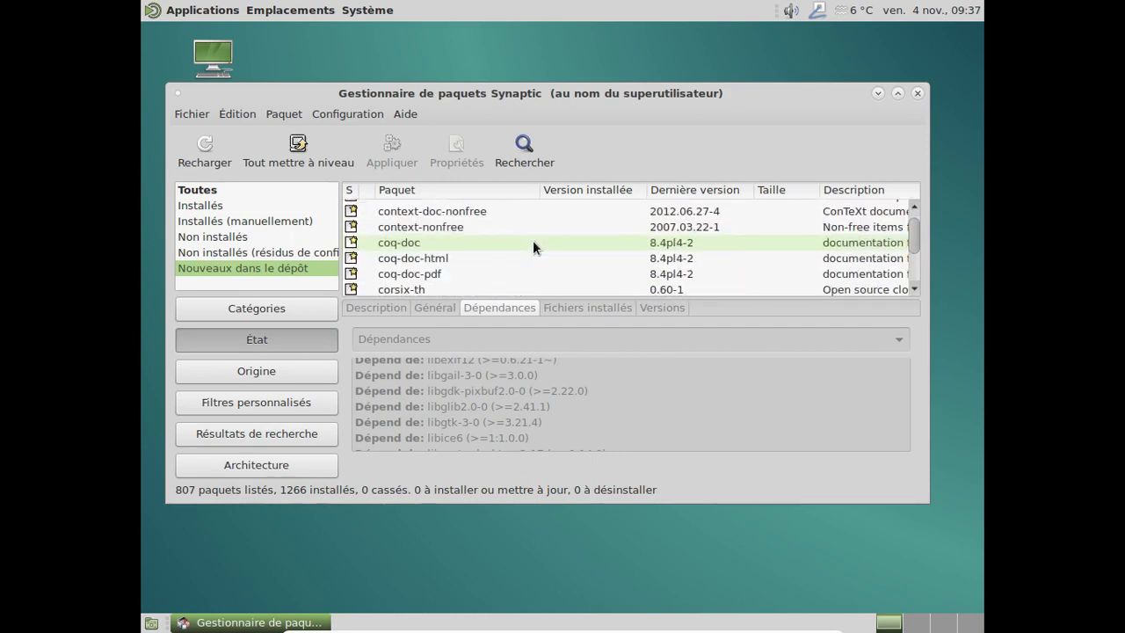
pyautogui.scroll(-12, 532, 247)
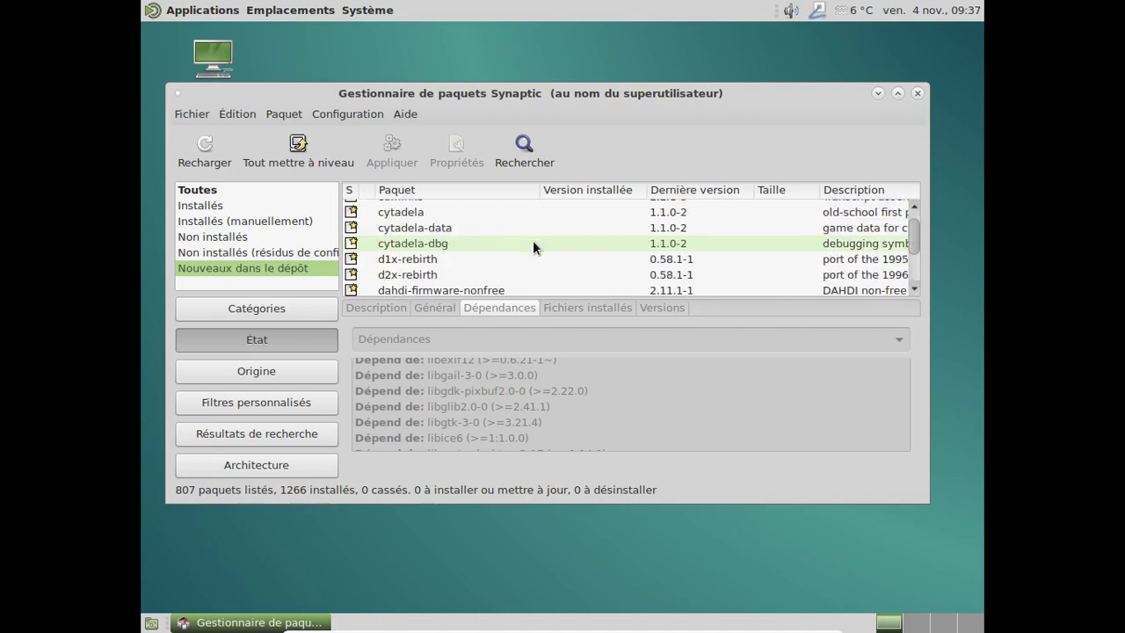
pyautogui.scroll(-12, 533, 247)
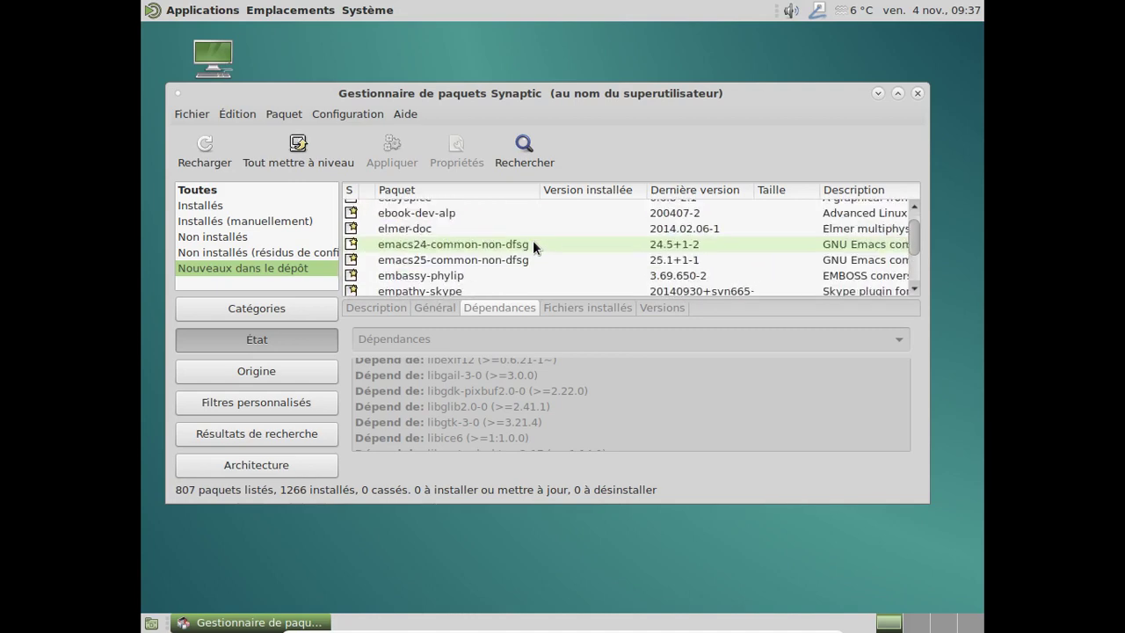
# Examine the packages newly available in the repository, from the emacs entries through the firmware, fonts and google-android packages to the intel-microcode entry
pyautogui.scroll(-12, 532, 247)
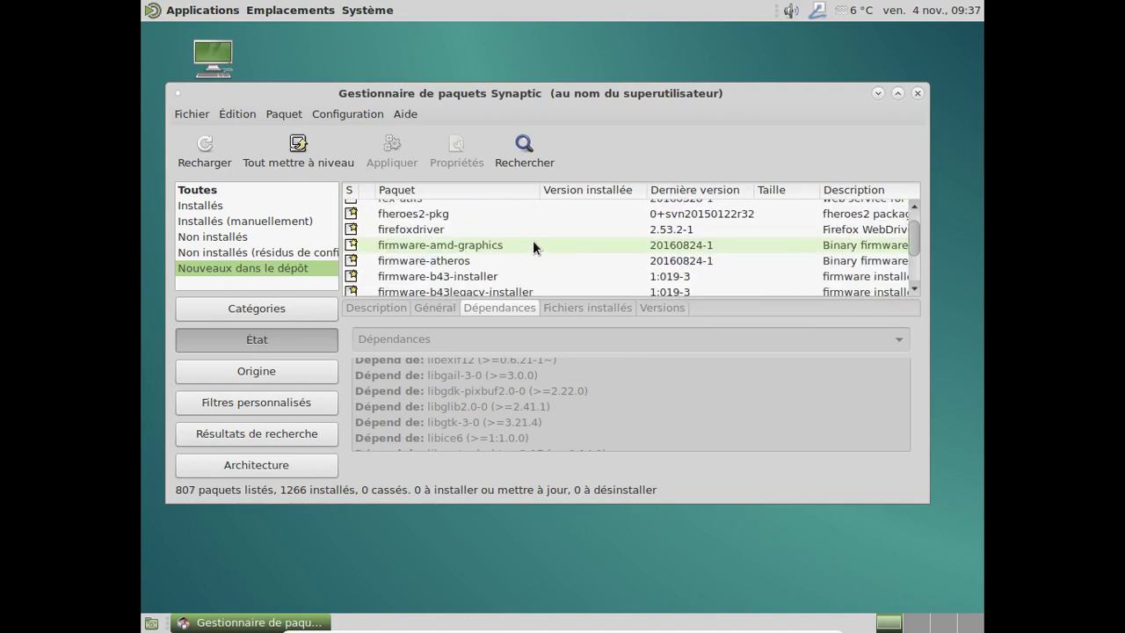
pyautogui.scroll(-7, 532, 247)
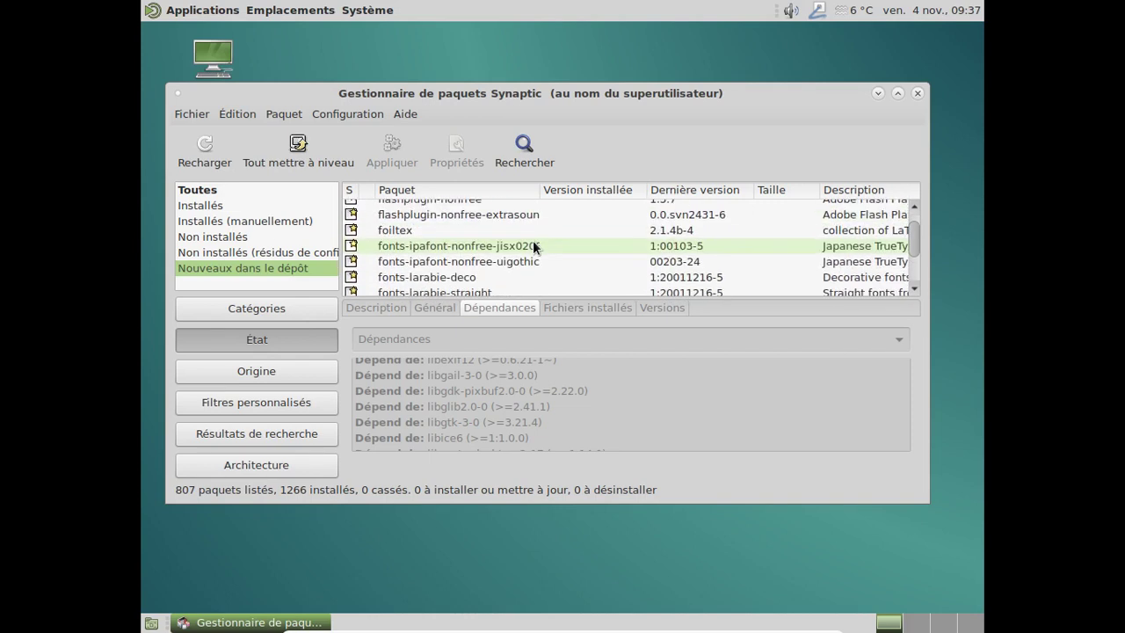
pyautogui.scroll(-5, 533, 247)
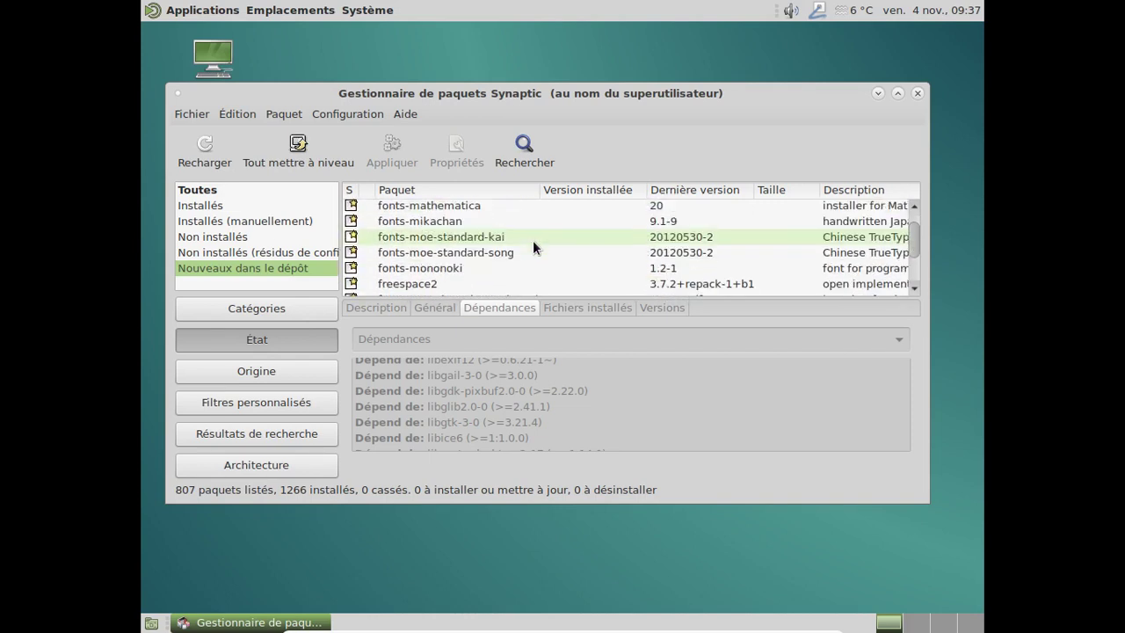
pyautogui.scroll(-5, 532, 247)
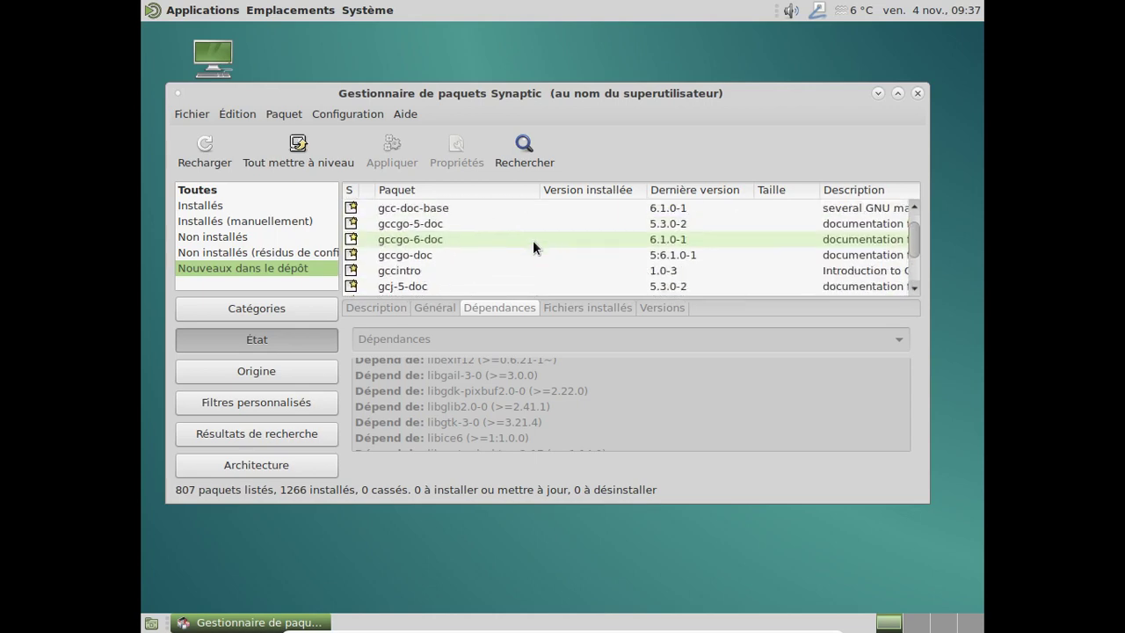
pyautogui.scroll(-7, 532, 247)
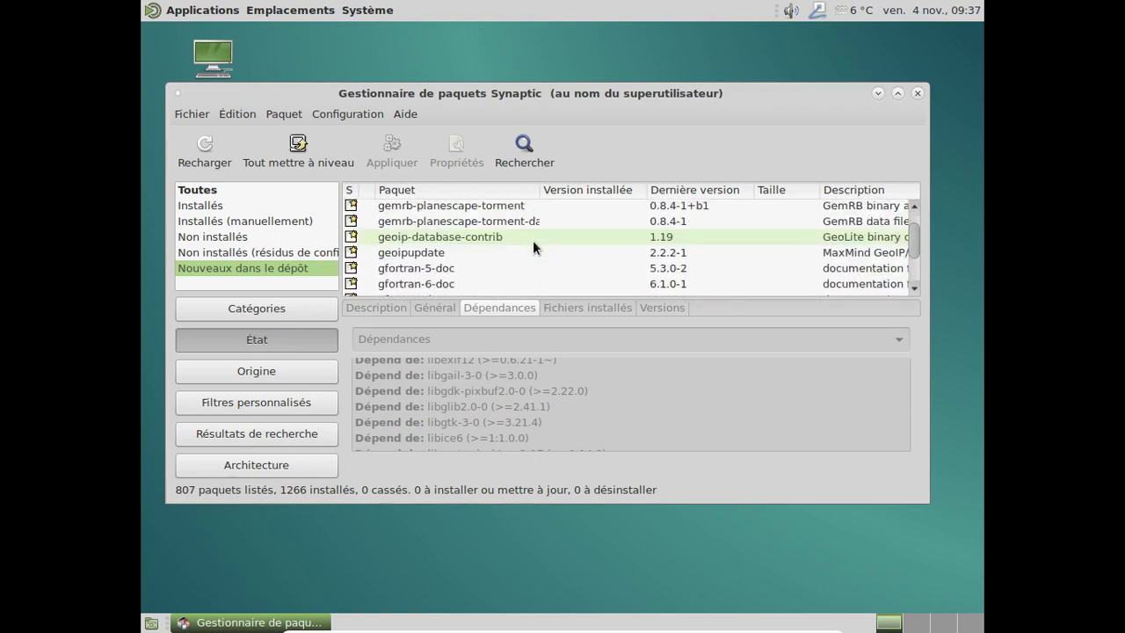
pyautogui.scroll(-6, 533, 247)
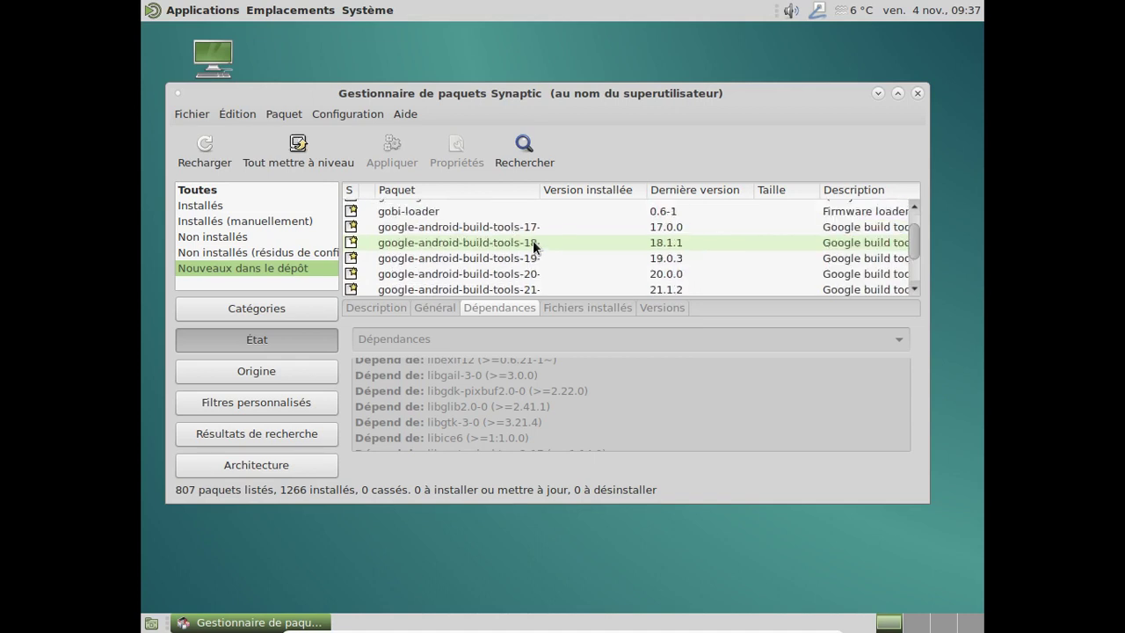
pyautogui.scroll(-7, 533, 247)
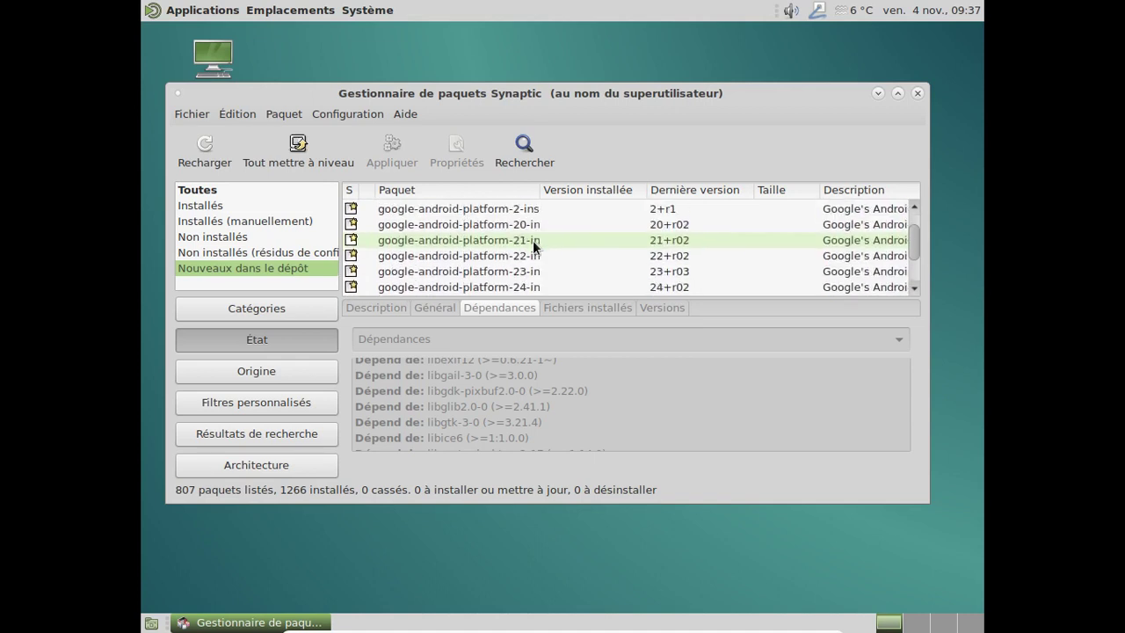
pyautogui.scroll(-3, 532, 242)
pyautogui.scroll(-5, 533, 240)
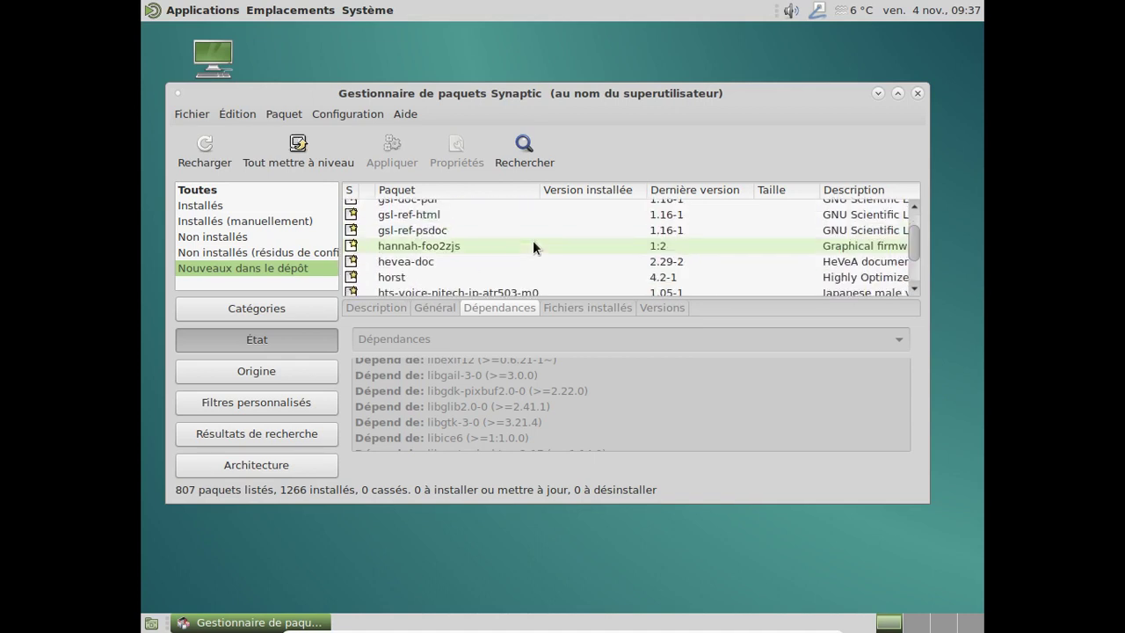
pyautogui.scroll(3, 533, 240)
pyautogui.scroll(8, 532, 240)
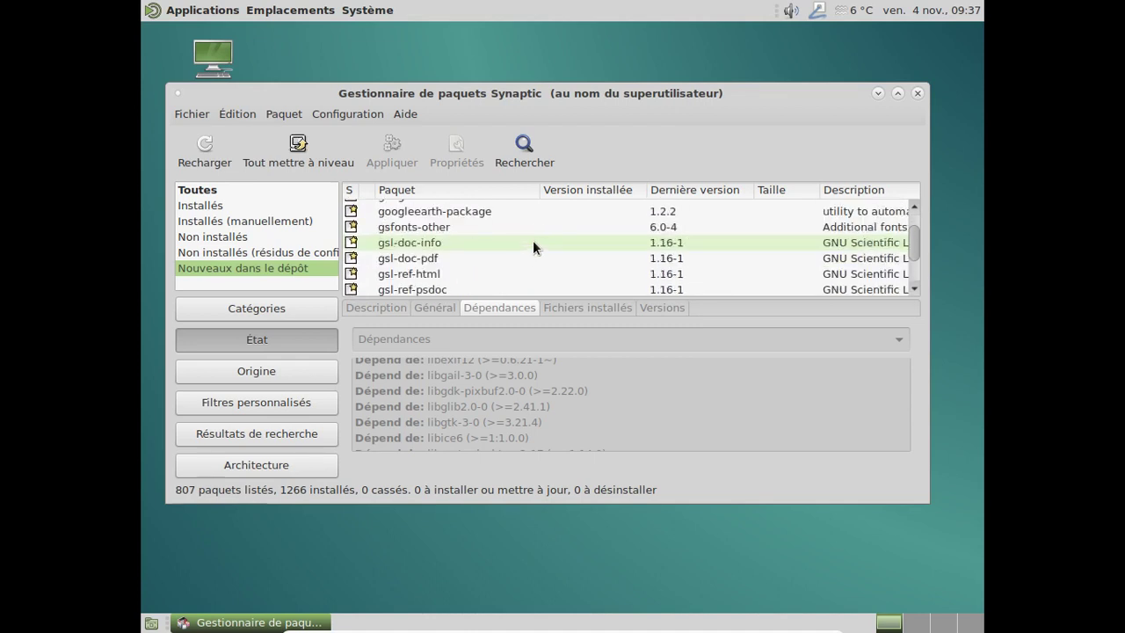
pyautogui.scroll(5, 532, 240)
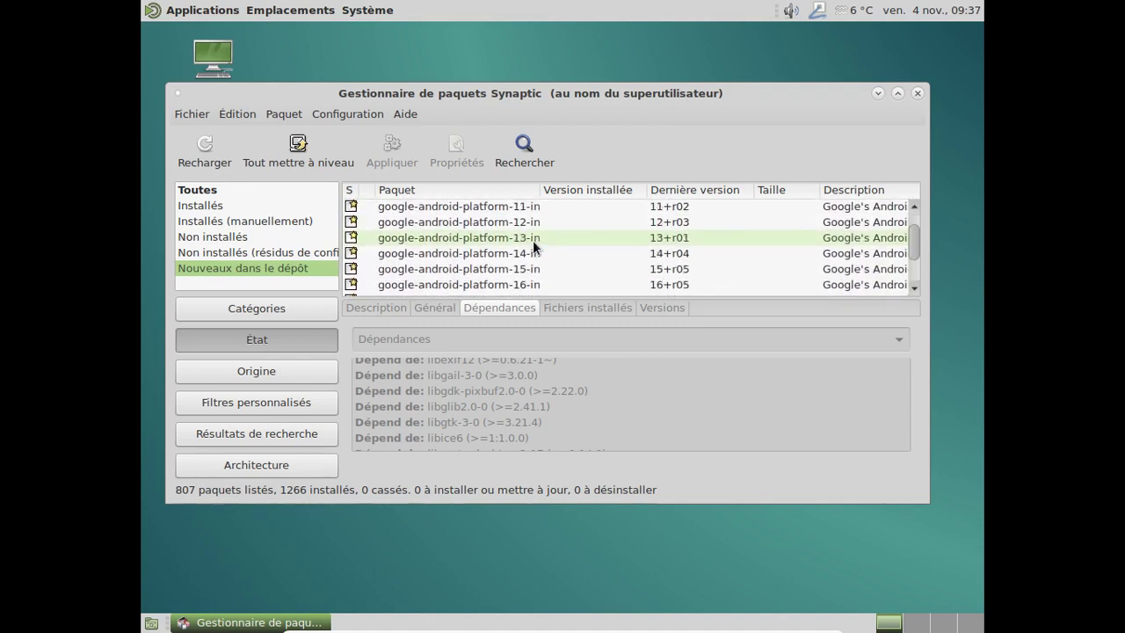
pyautogui.scroll(-4, 532, 240)
pyautogui.scroll(-6, 533, 240)
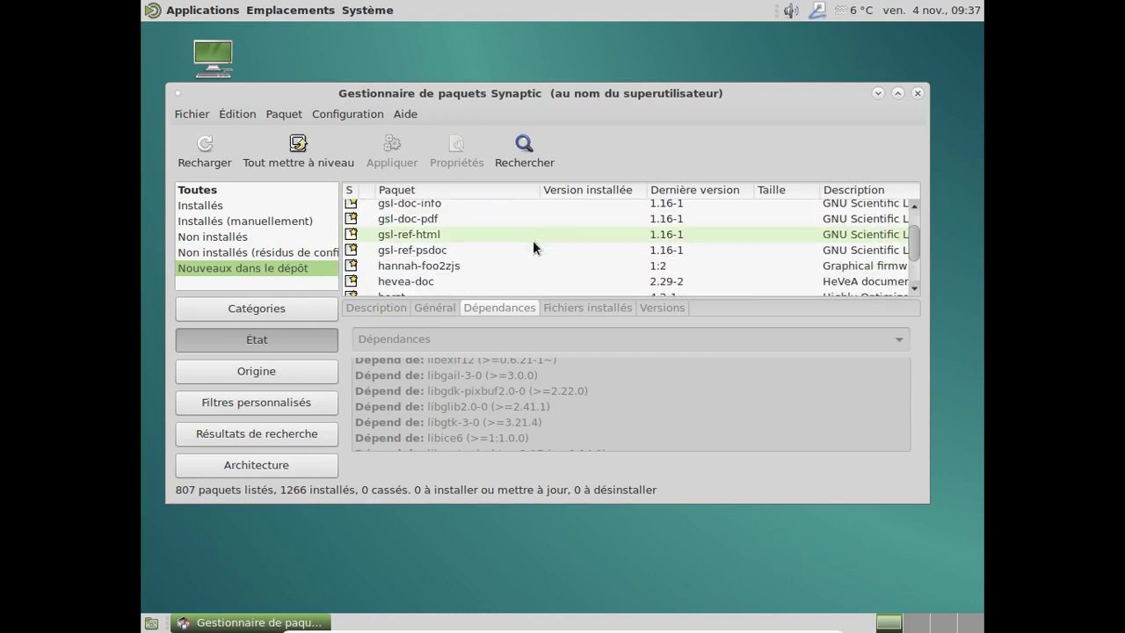
pyautogui.scroll(-2, 505, 207)
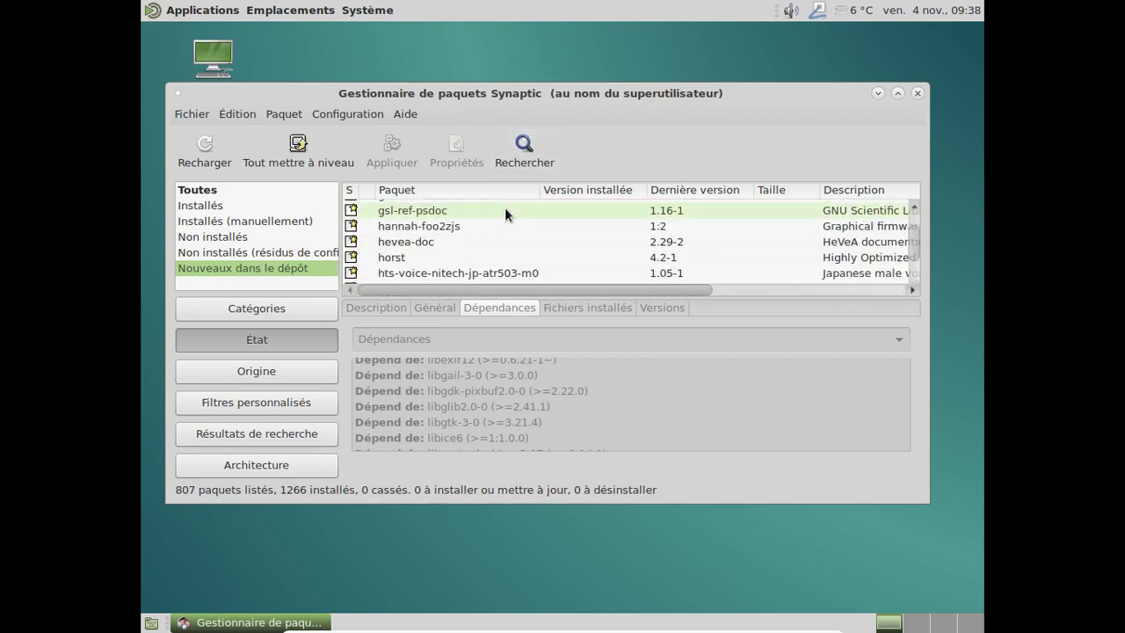
pyautogui.scroll(-4, 504, 207)
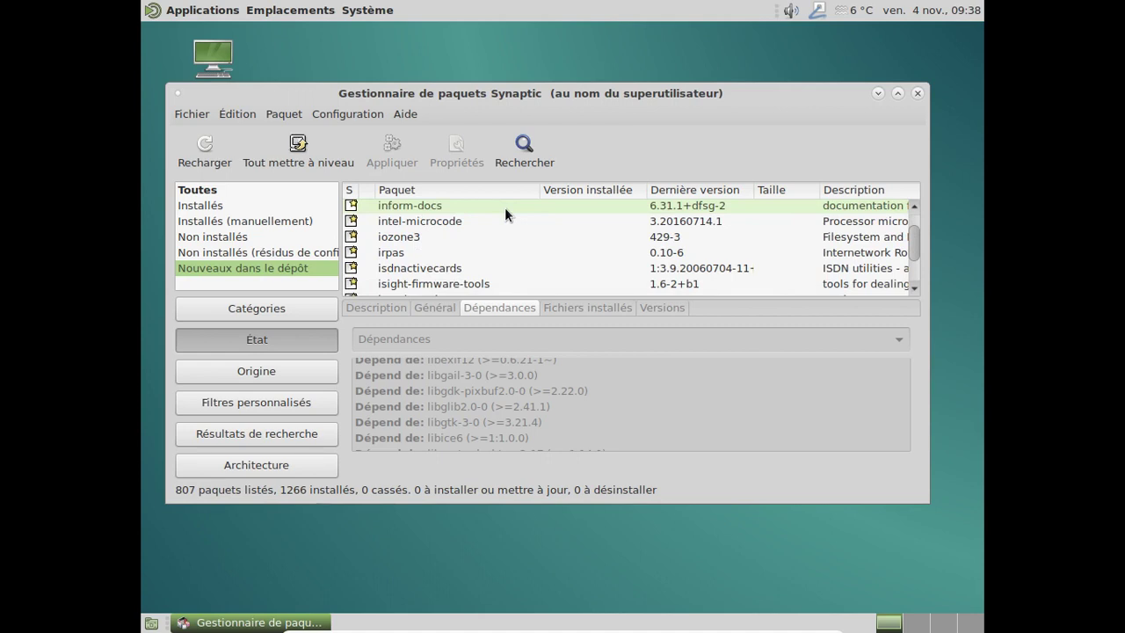
# Search the package descriptions and names for "gst"
pyautogui.click(521, 146)
pyautogui.write('gst')
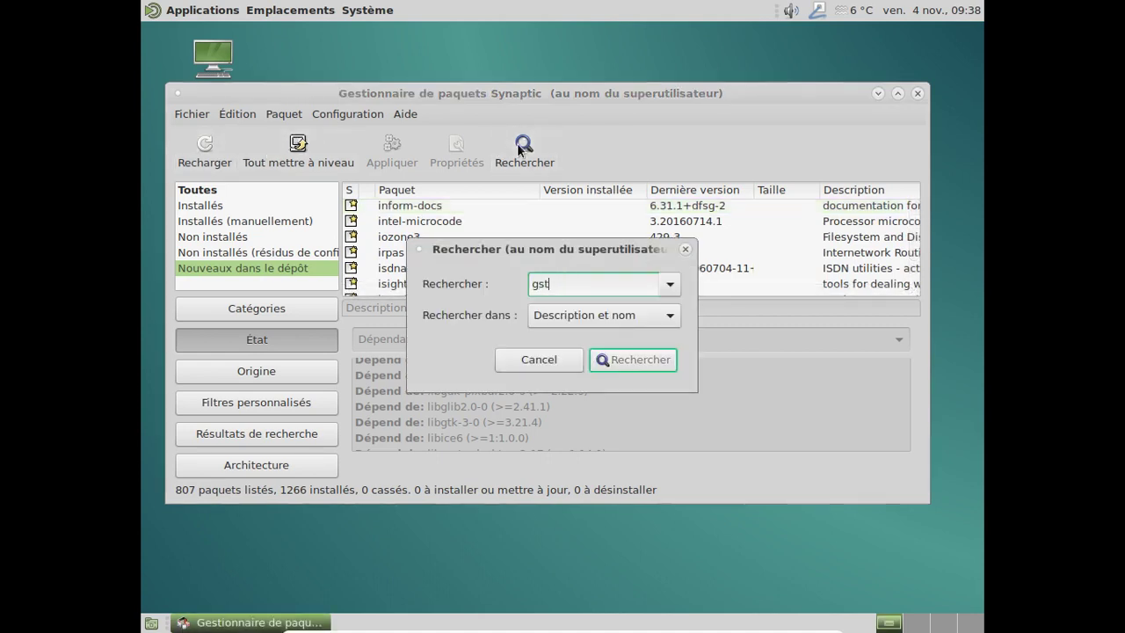
pyautogui.press('Return')
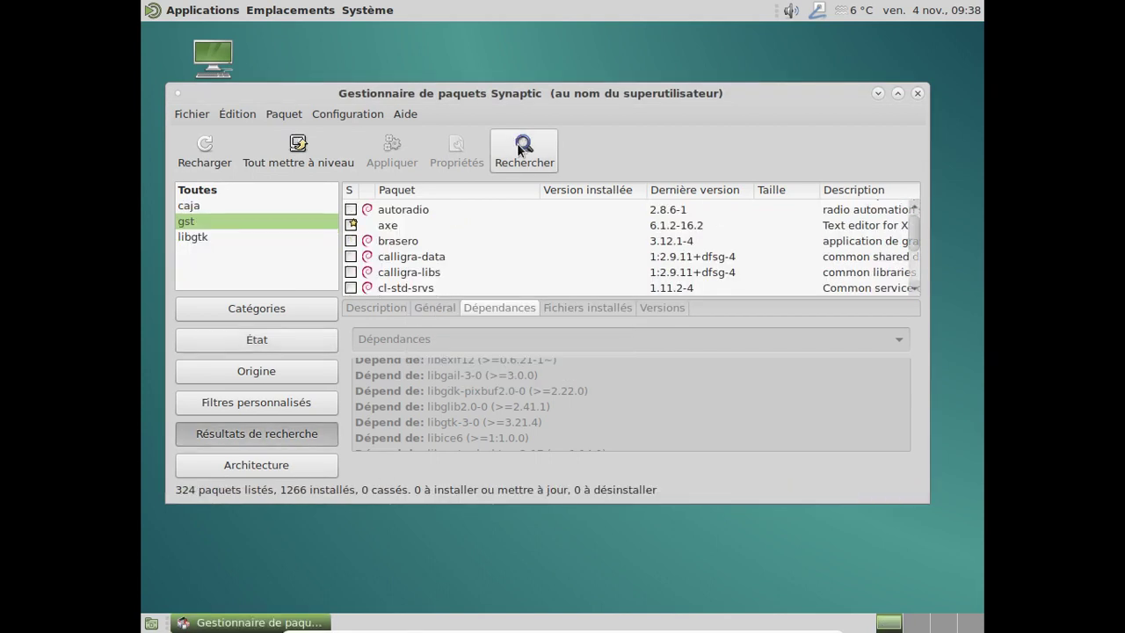
# Mark gstreamer1.0-plugins-bad for installation together with its required dependencies
pyautogui.scroll(-3, 526, 234)
pyautogui.scroll(-10, 526, 235)
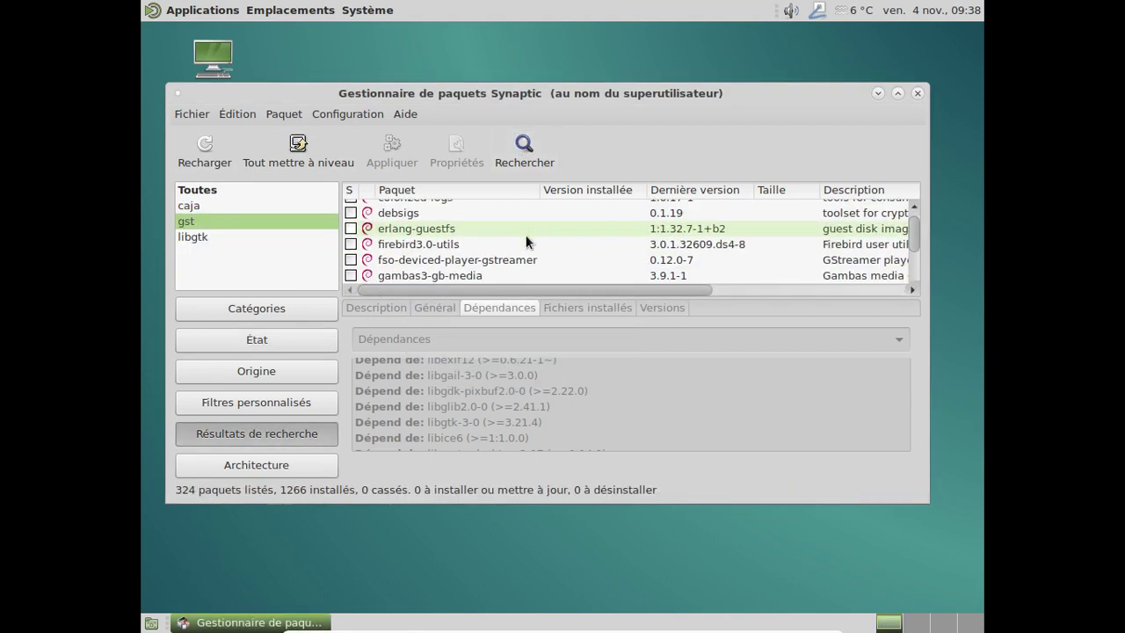
pyautogui.scroll(-10, 525, 235)
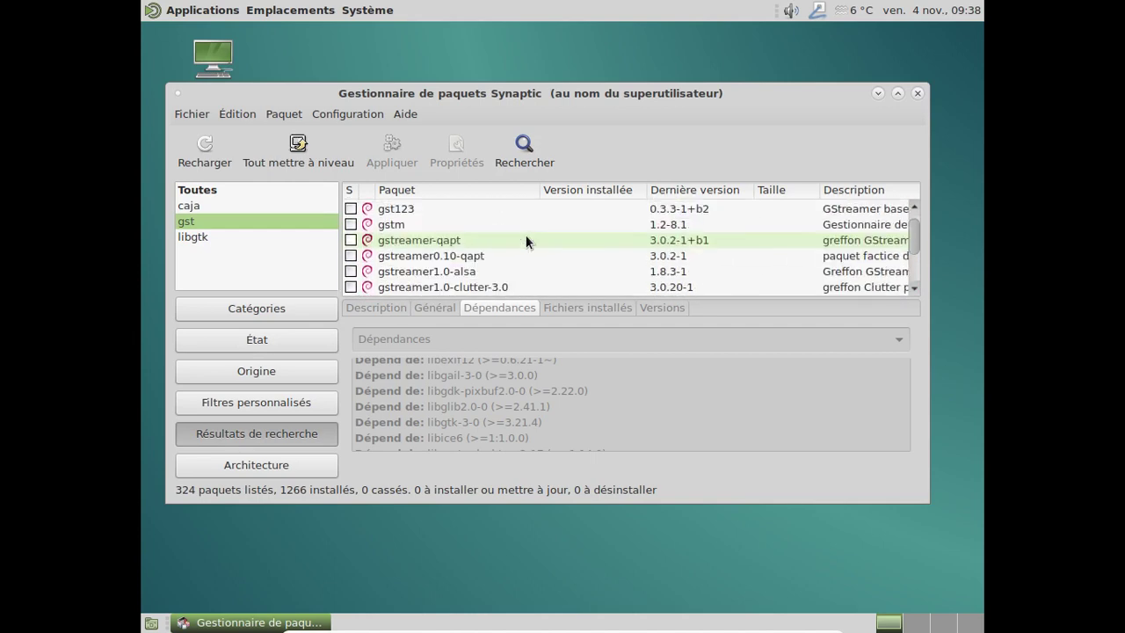
pyautogui.scroll(-2, 526, 235)
pyautogui.scroll(-1, 526, 235)
pyautogui.scroll(-3, 526, 234)
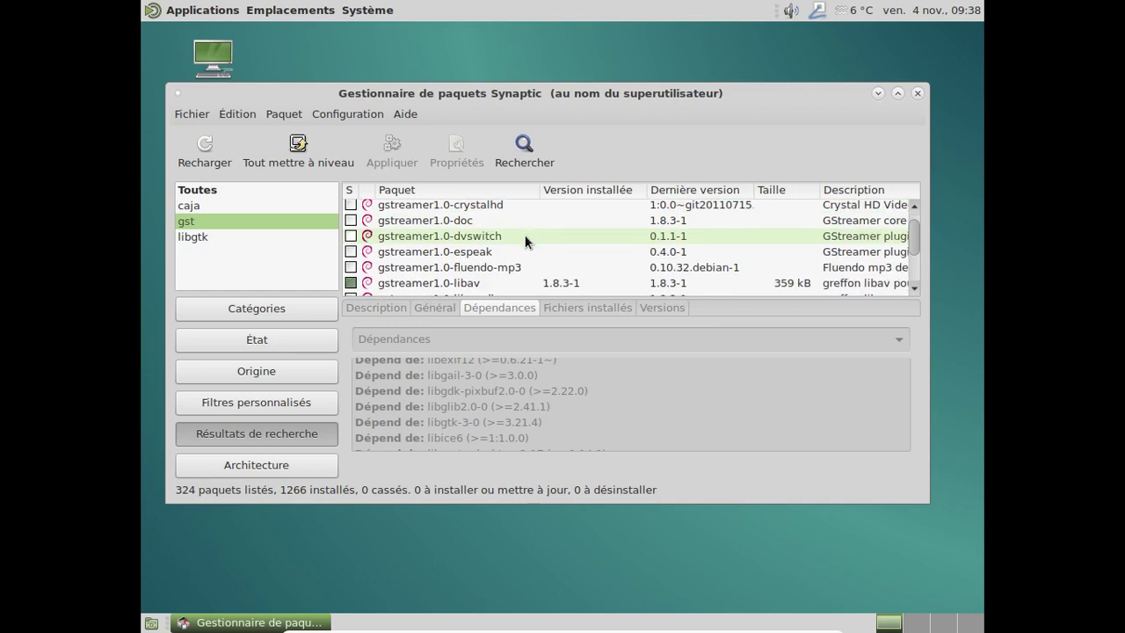
pyautogui.scroll(-1, 518, 232)
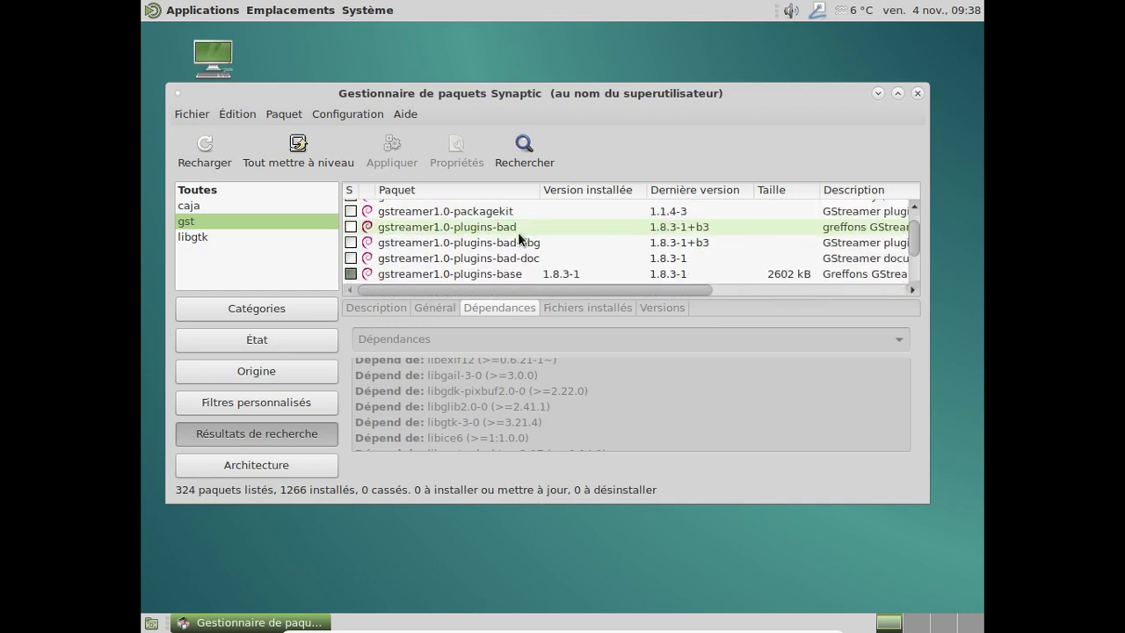
pyautogui.click(503, 229)
pyautogui.rightClick(503, 229)
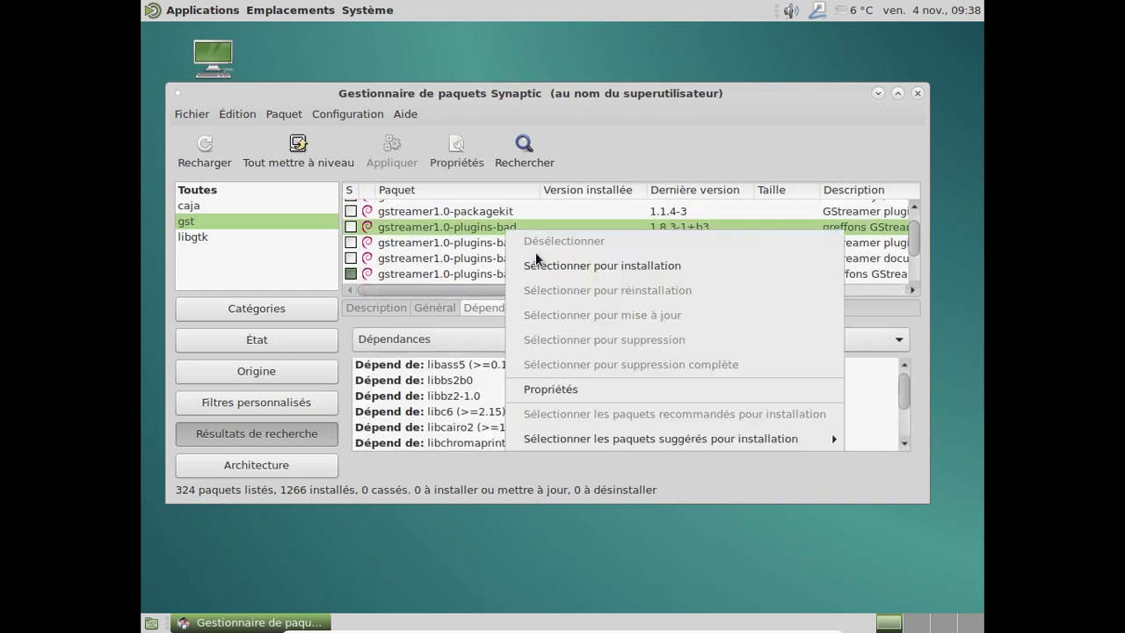
pyautogui.click(556, 264)
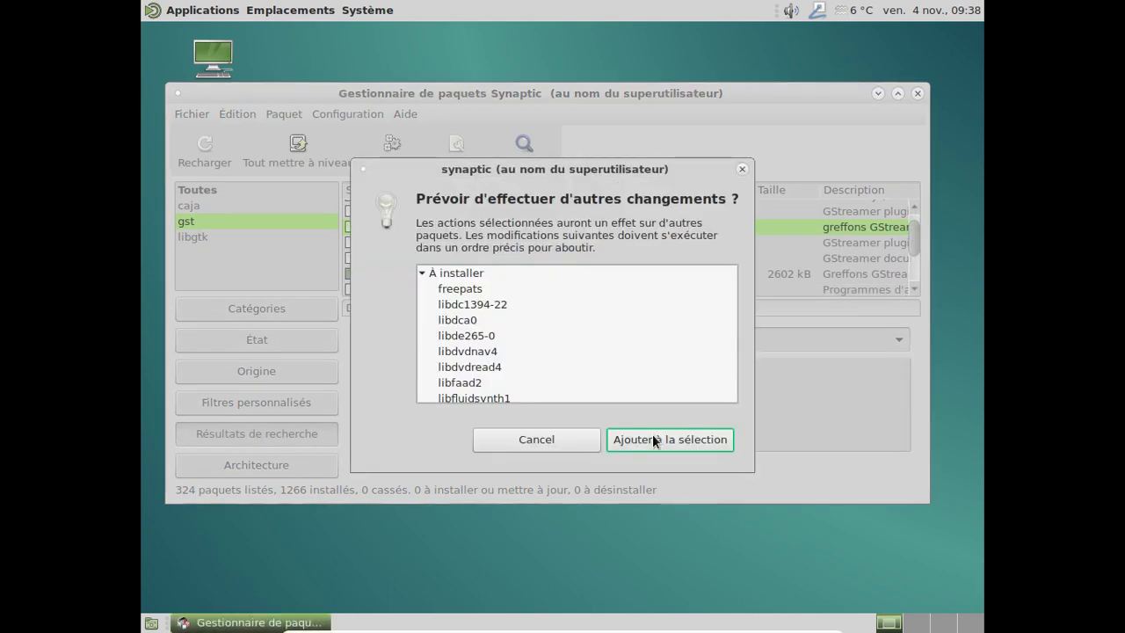
pyautogui.click(661, 440)
# Mark gstreamer1.0-plugins-ugly for installation and accept its additional dependencies
pyautogui.scroll(-5, 579, 239)
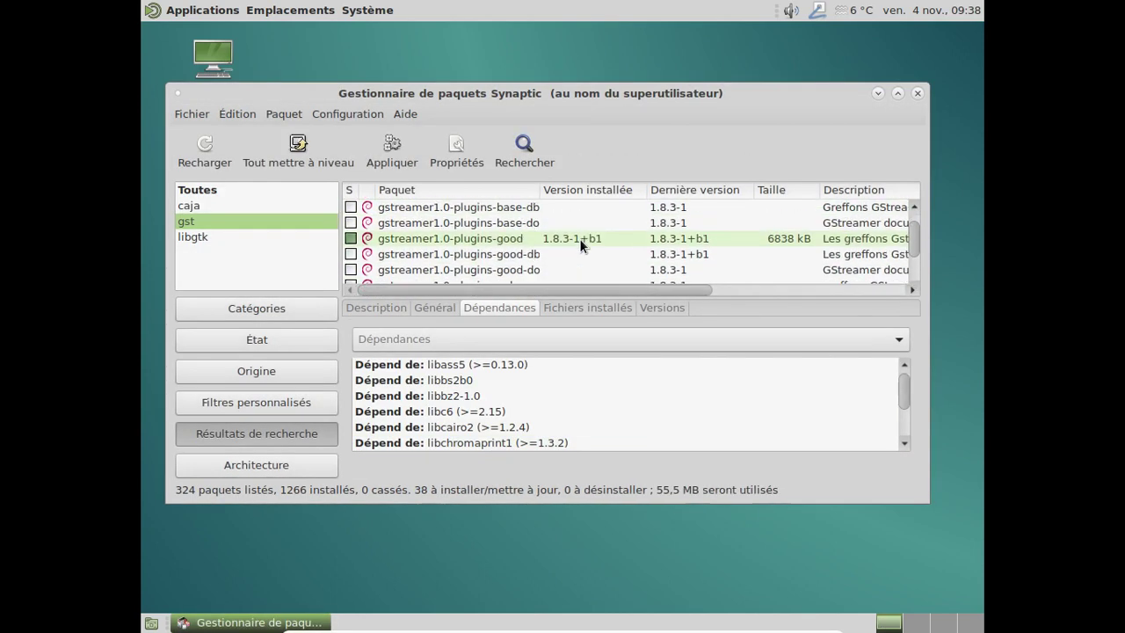
pyautogui.click(549, 226)
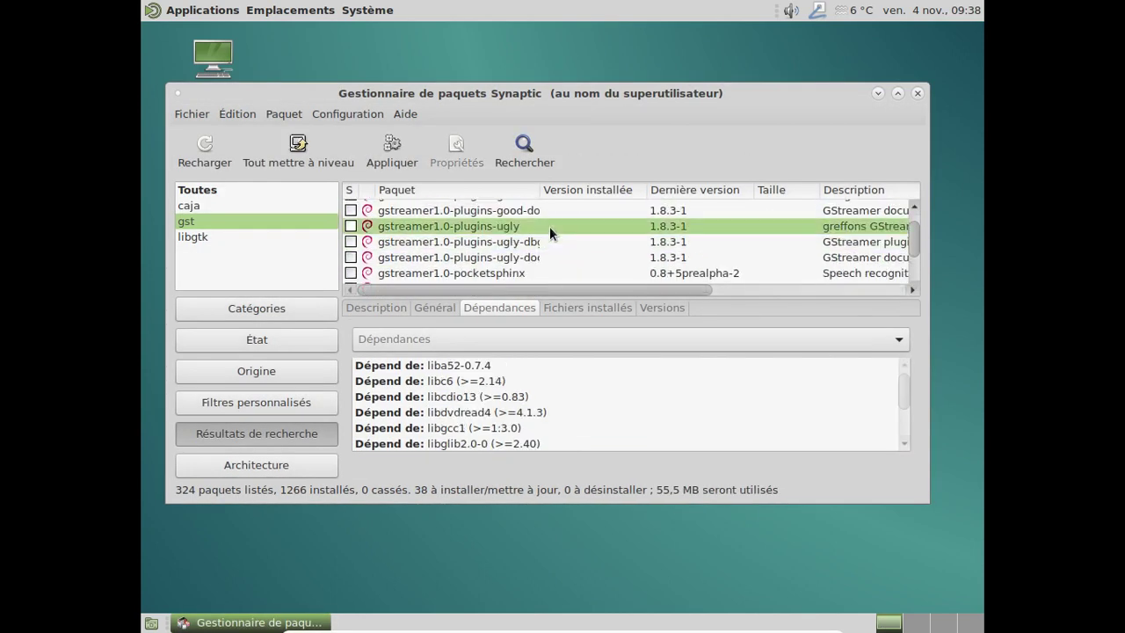
pyautogui.rightClick(549, 225)
pyautogui.click(610, 262)
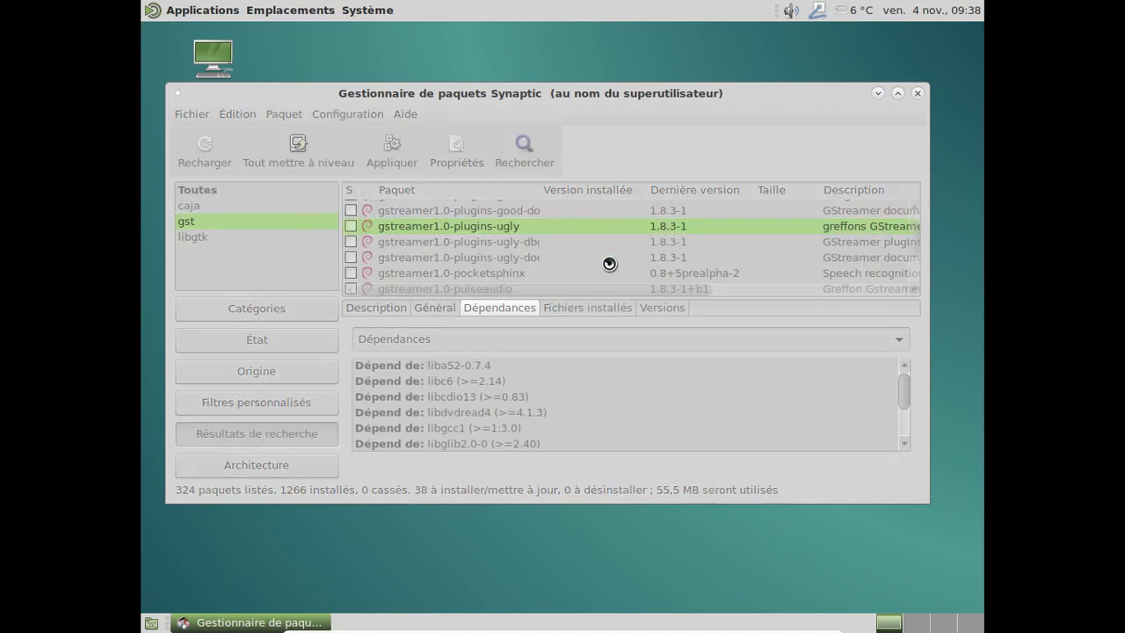
pyautogui.click(670, 440)
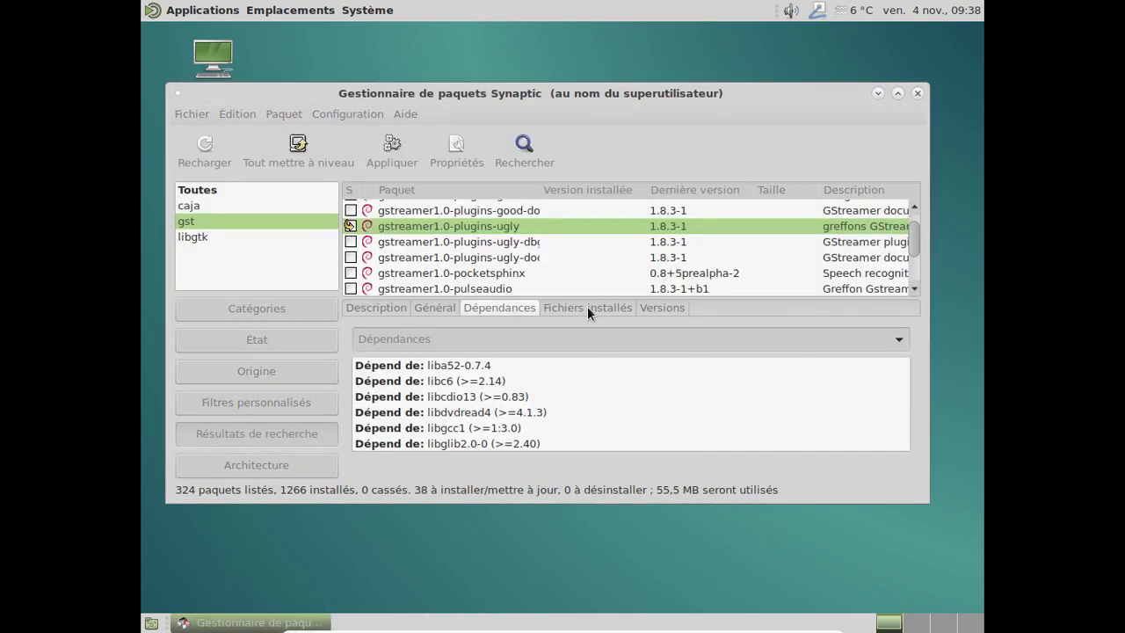
# Apply the marked changes to download and install the selected GStreamer plugin packages and their dependencies
pyautogui.scroll(-15, 557, 230)
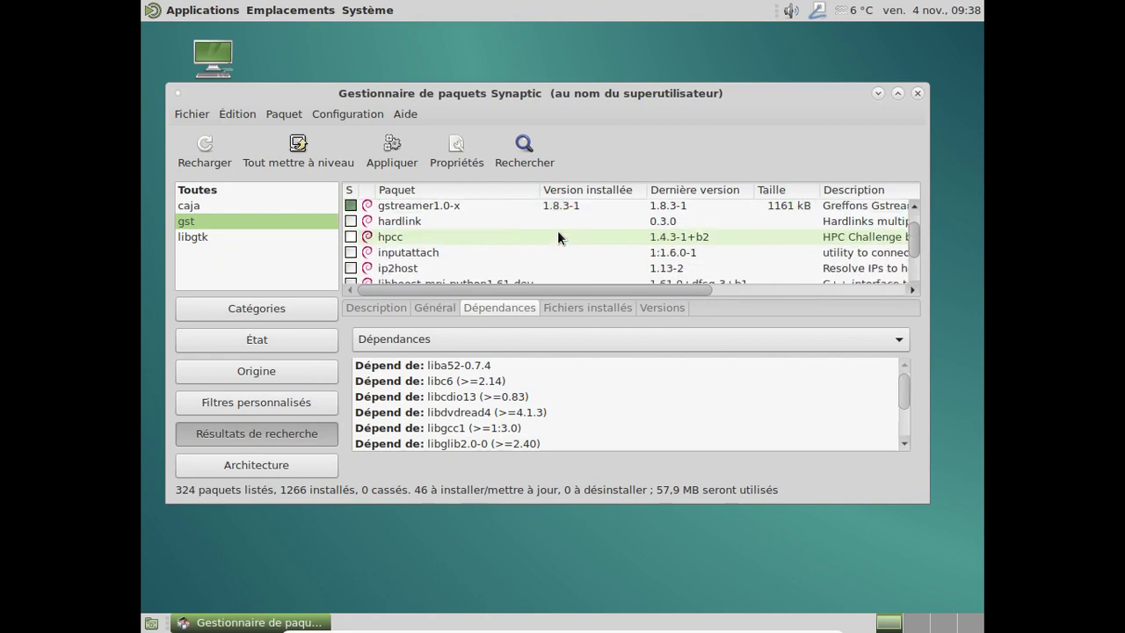
pyautogui.scroll(-1, 556, 231)
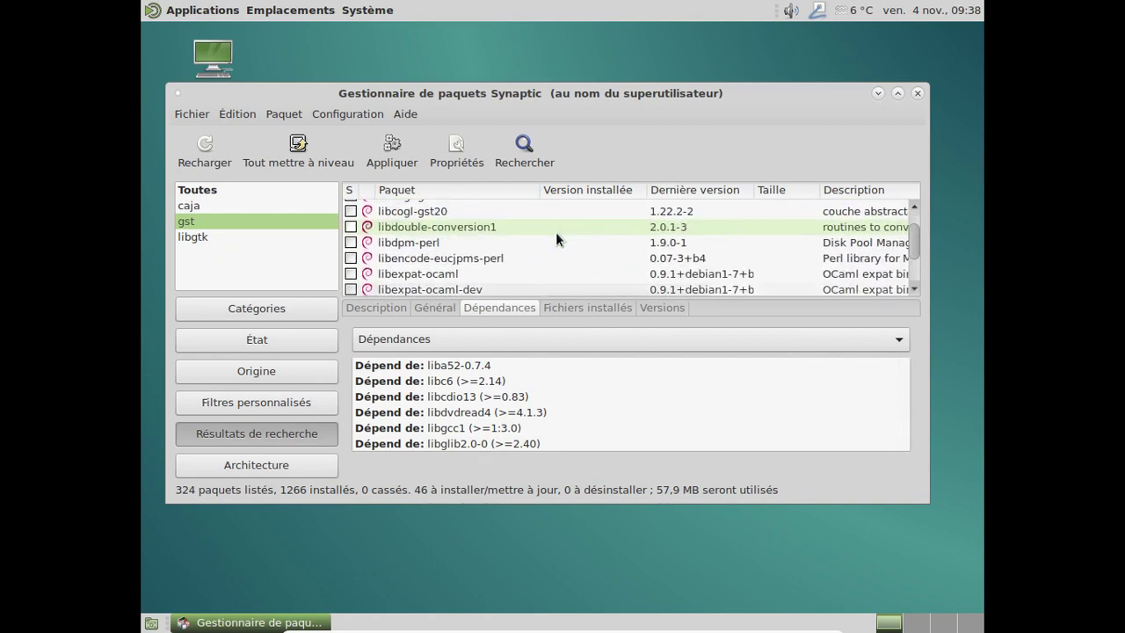
pyautogui.click(381, 159)
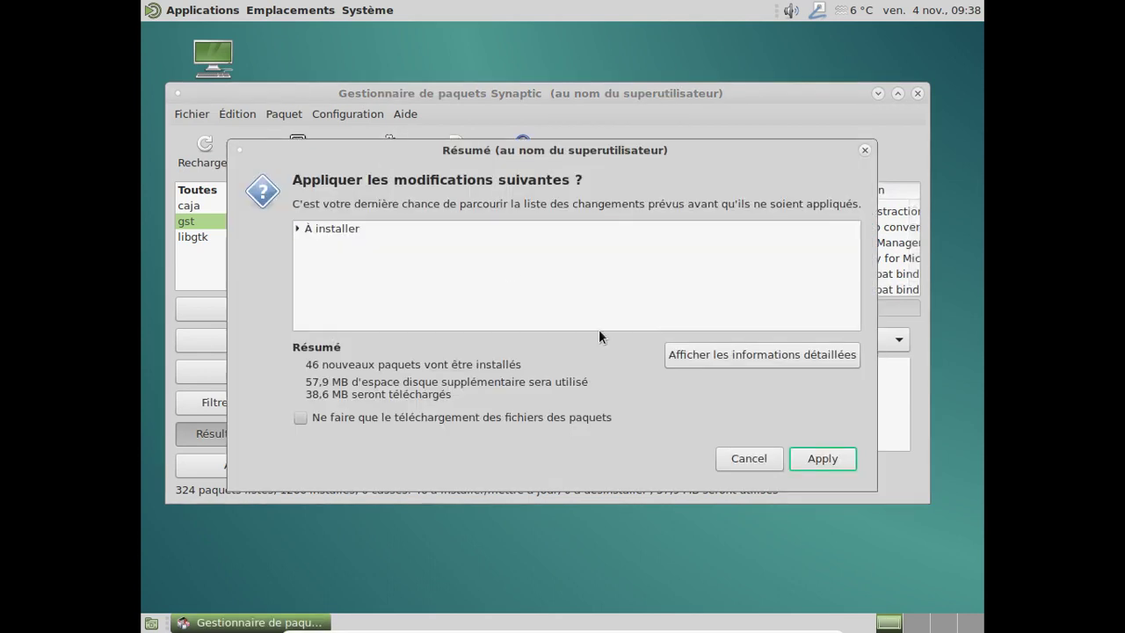
pyautogui.click(821, 458)
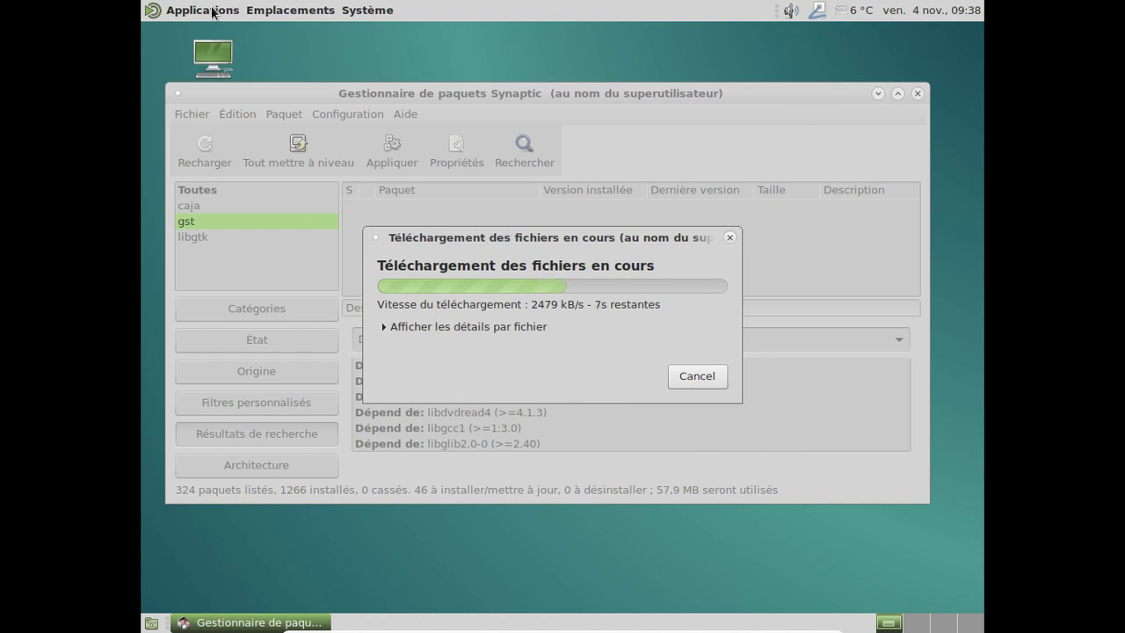
# Look through the installed application categories and the system preferences while the GStreamer packages download and install
pyautogui.click(216, 11)
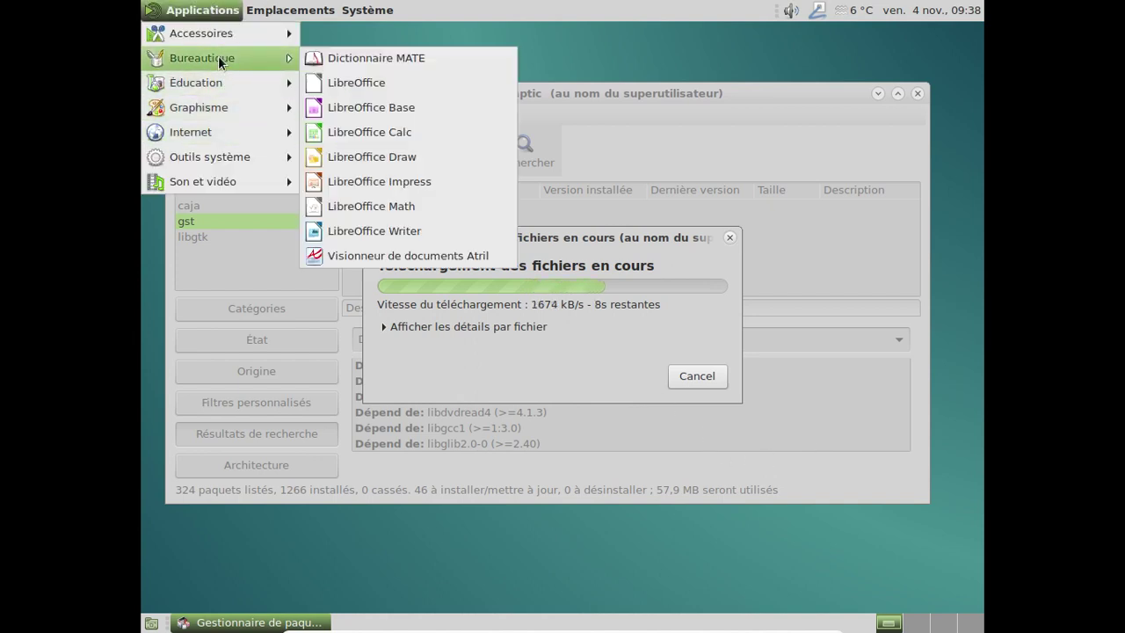
pyautogui.moveTo(220, 37)
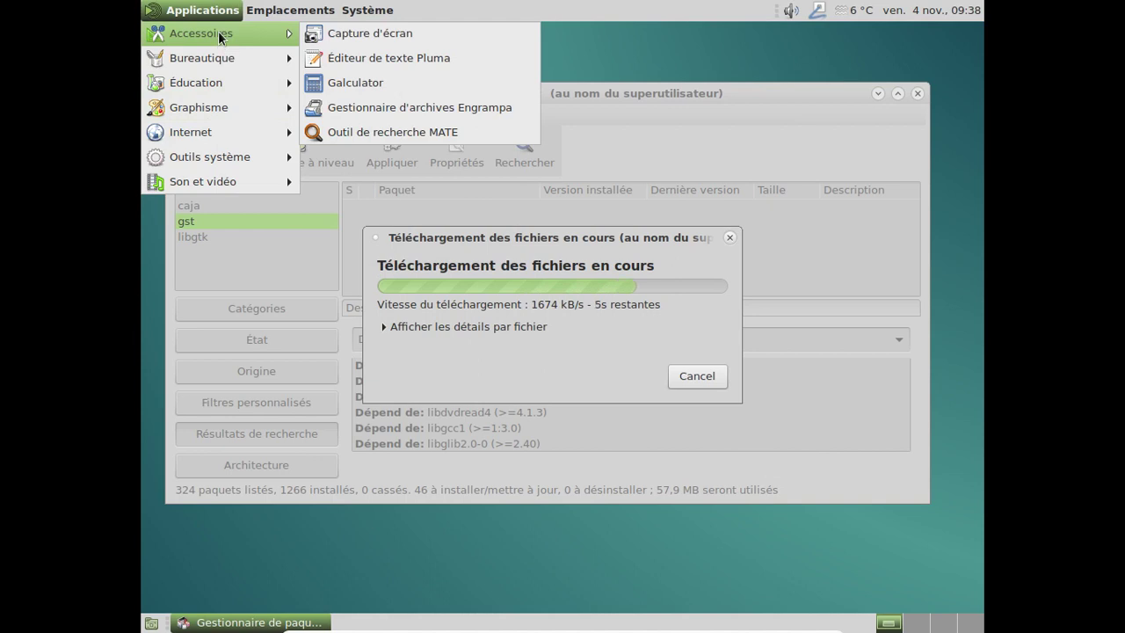
pyautogui.moveTo(365, 12)
pyautogui.moveTo(384, 37)
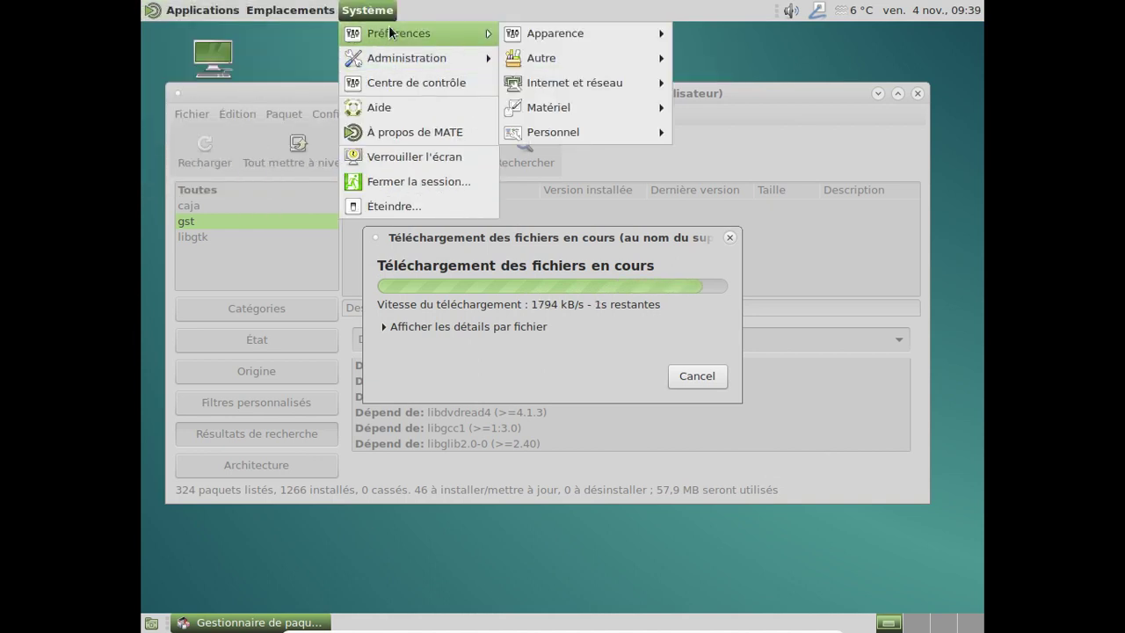
pyautogui.moveTo(609, 33)
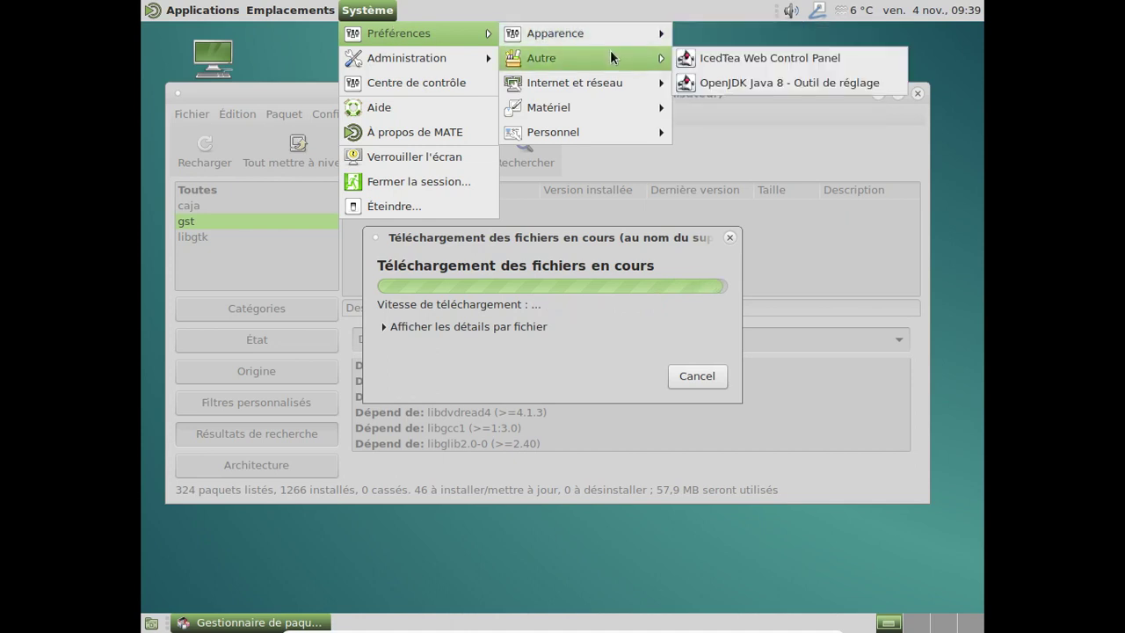
pyautogui.moveTo(225, 8)
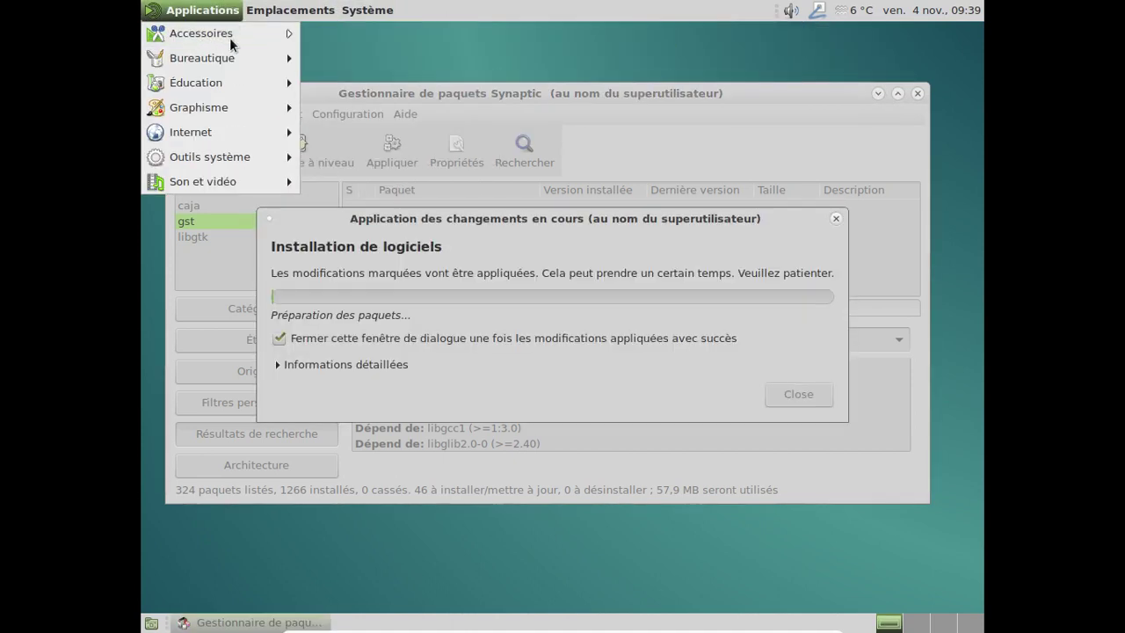
pyautogui.moveTo(243, 152)
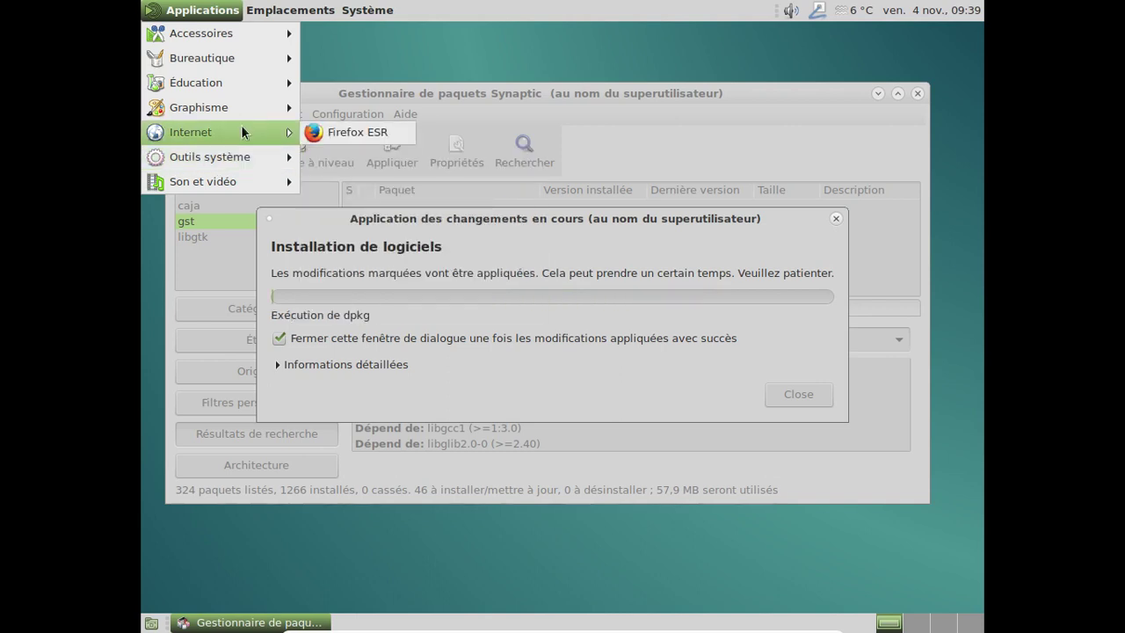
pyautogui.moveTo(231, 107)
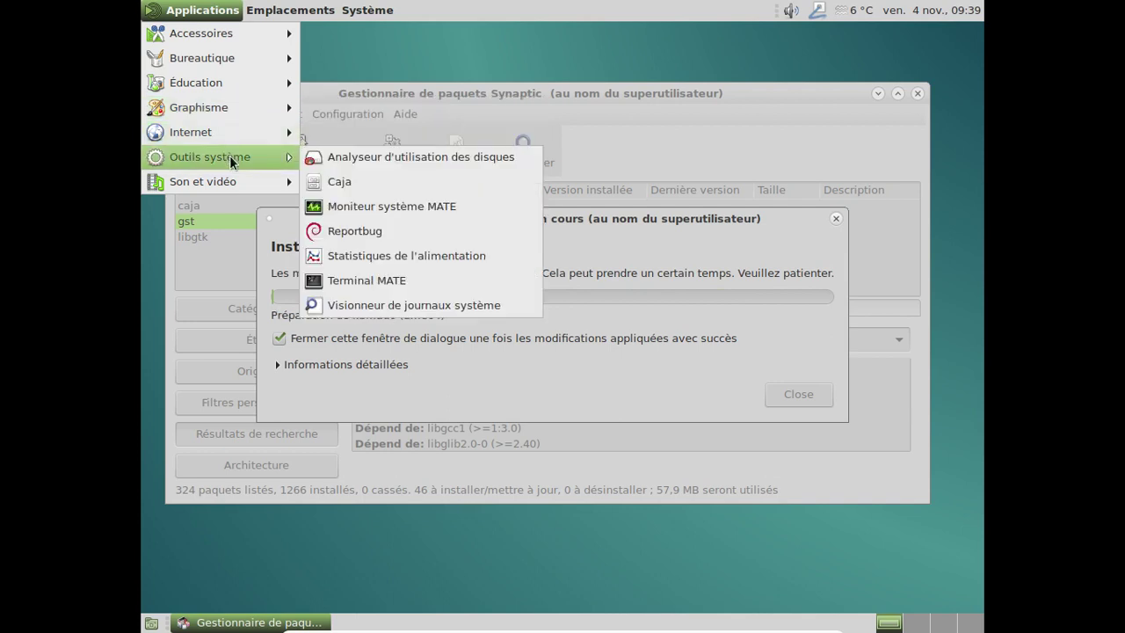
pyautogui.click(395, 95)
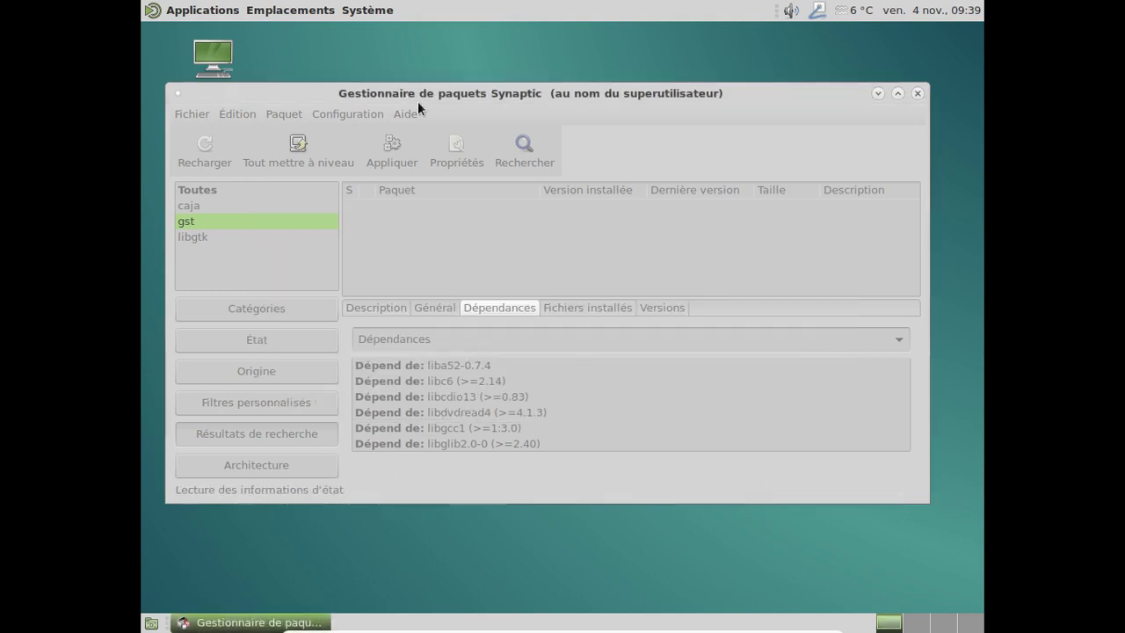
# Search the package descriptions and names for "cups"
pyautogui.click(508, 138)
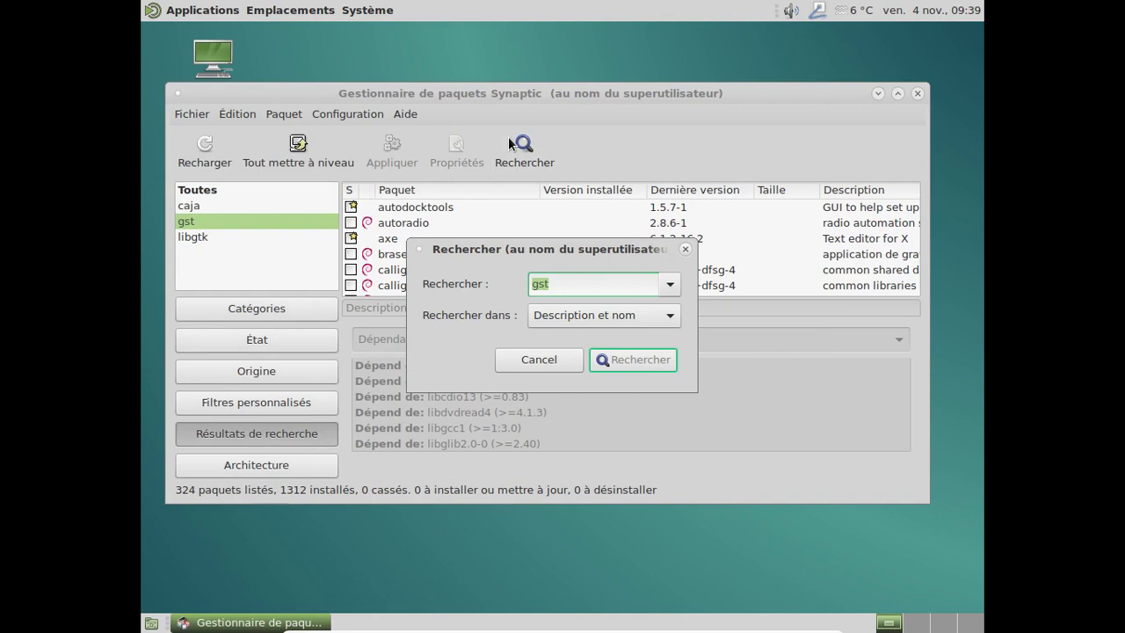
pyautogui.write('cups')
pyautogui.press('Return')
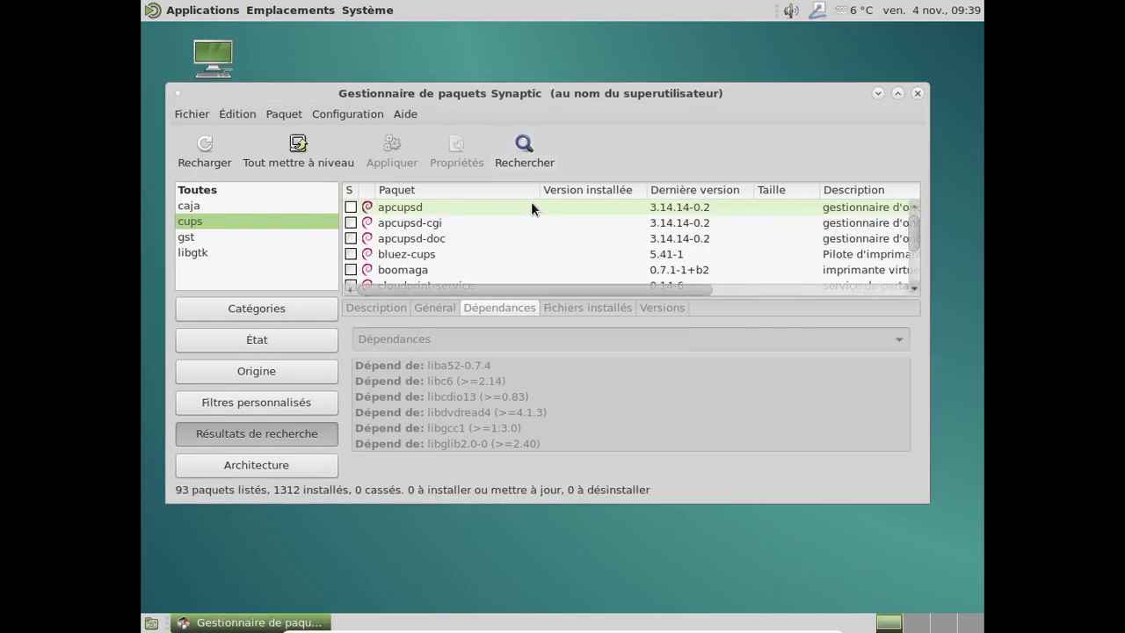
# Check the installation status of the CUPS printing packages in the search results and close the package manager
pyautogui.scroll(-4, 531, 201)
pyautogui.scroll(-2, 531, 201)
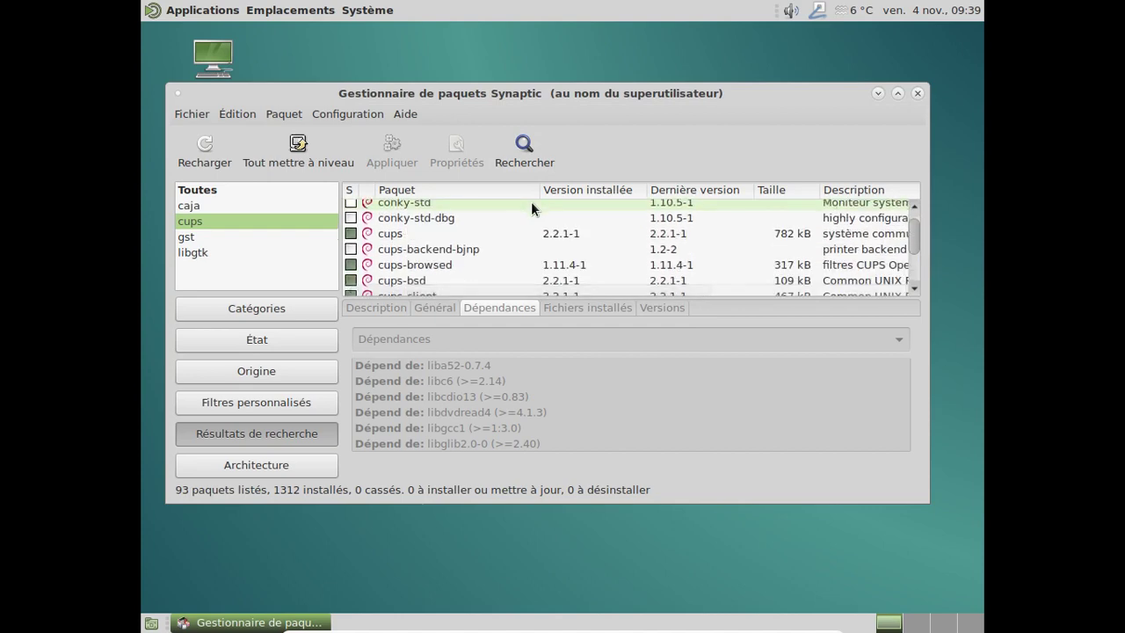
pyautogui.scroll(-4, 530, 202)
pyautogui.scroll(-6, 531, 201)
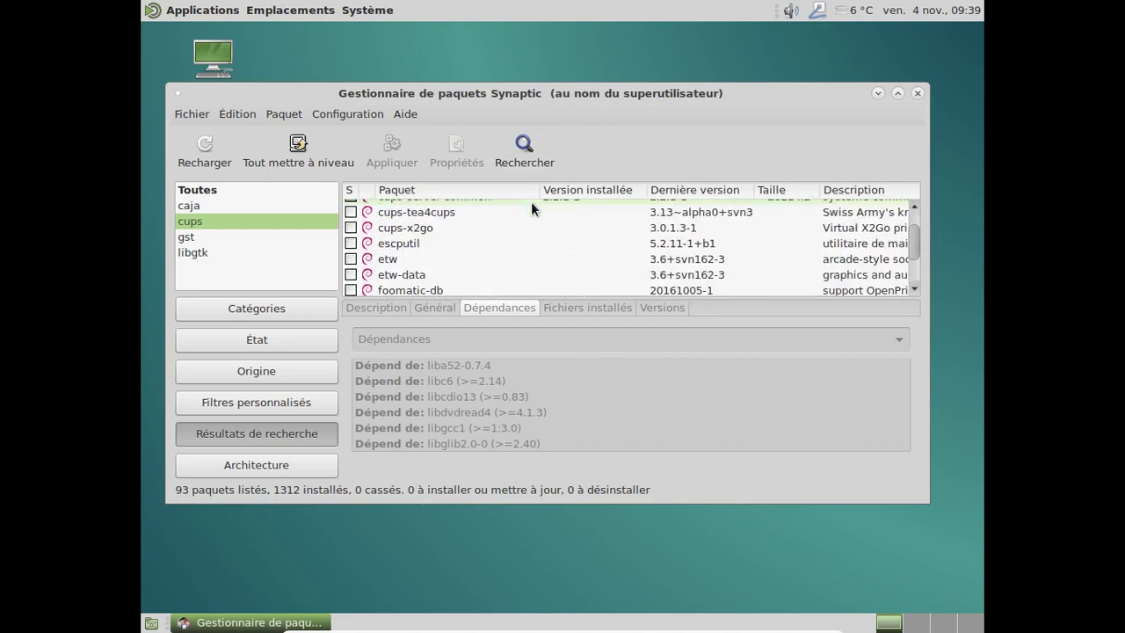
pyautogui.scroll(-5, 531, 201)
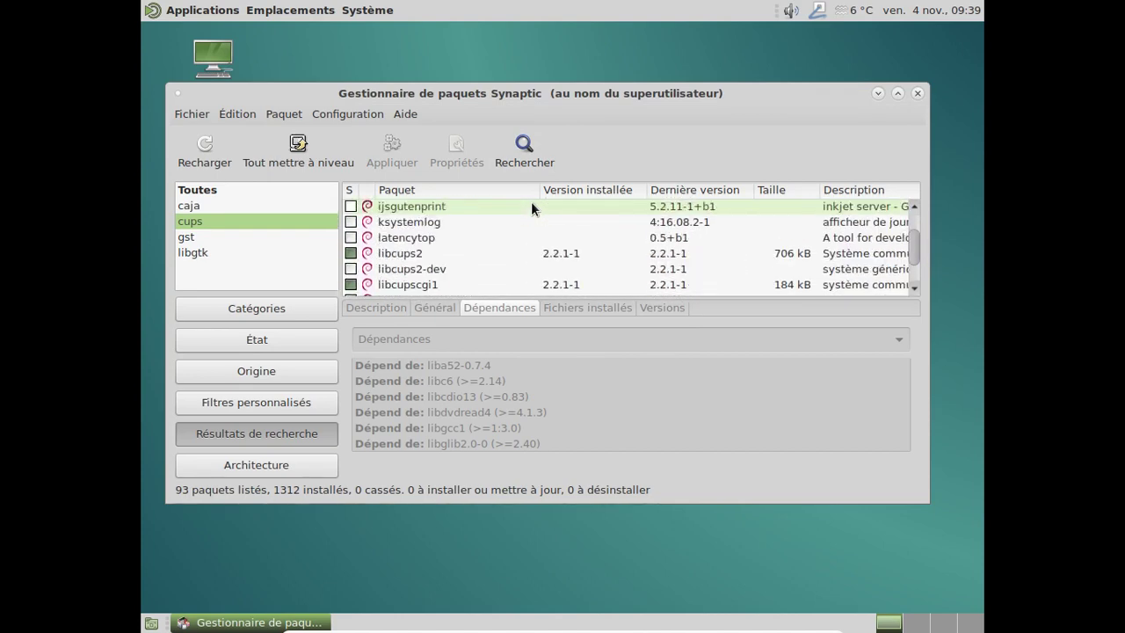
pyautogui.scroll(2, 531, 201)
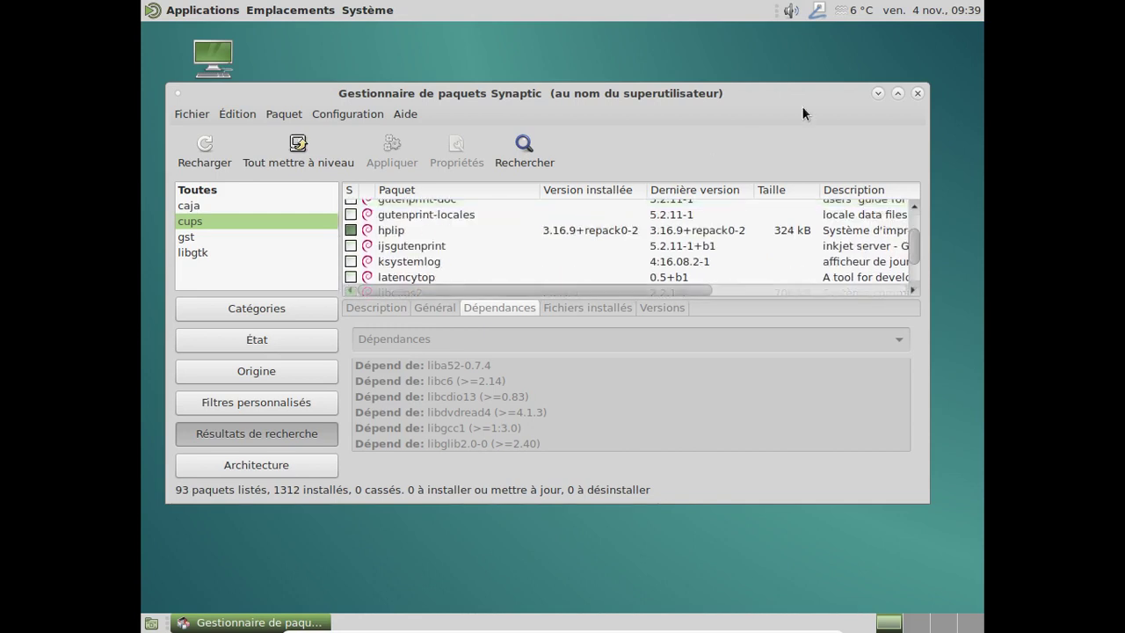
pyautogui.click(916, 93)
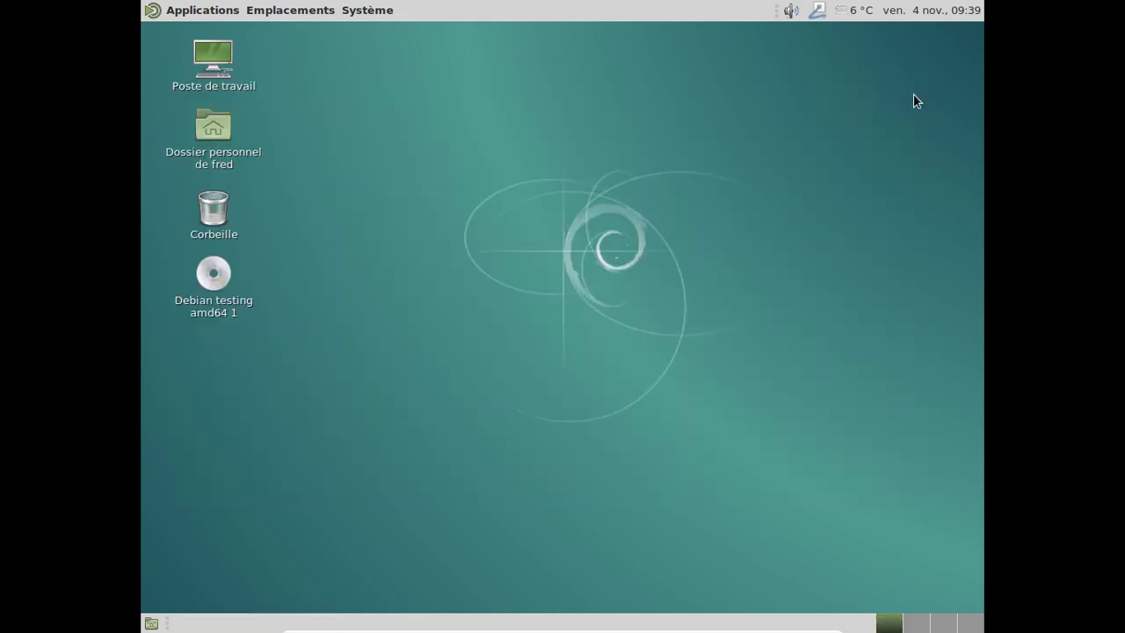
# Examine the system tools and office applications, and the appearance, hardware and personal entries of the system preferences
pyautogui.click(185, 11)
pyautogui.moveTo(204, 124)
pyautogui.moveTo(208, 152)
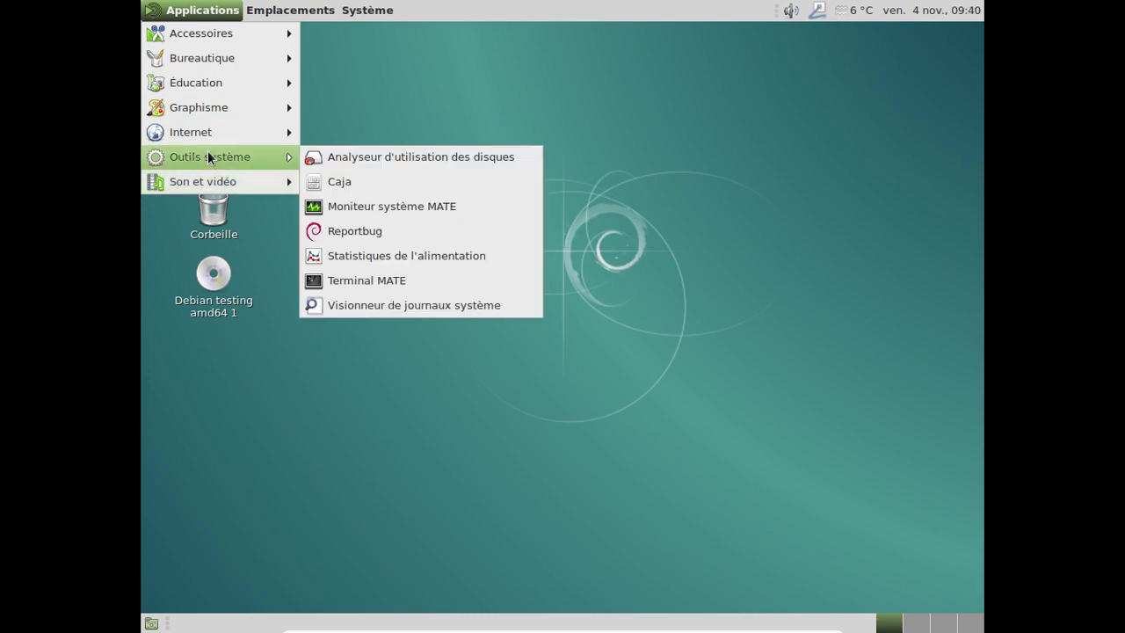
pyautogui.moveTo(229, 32)
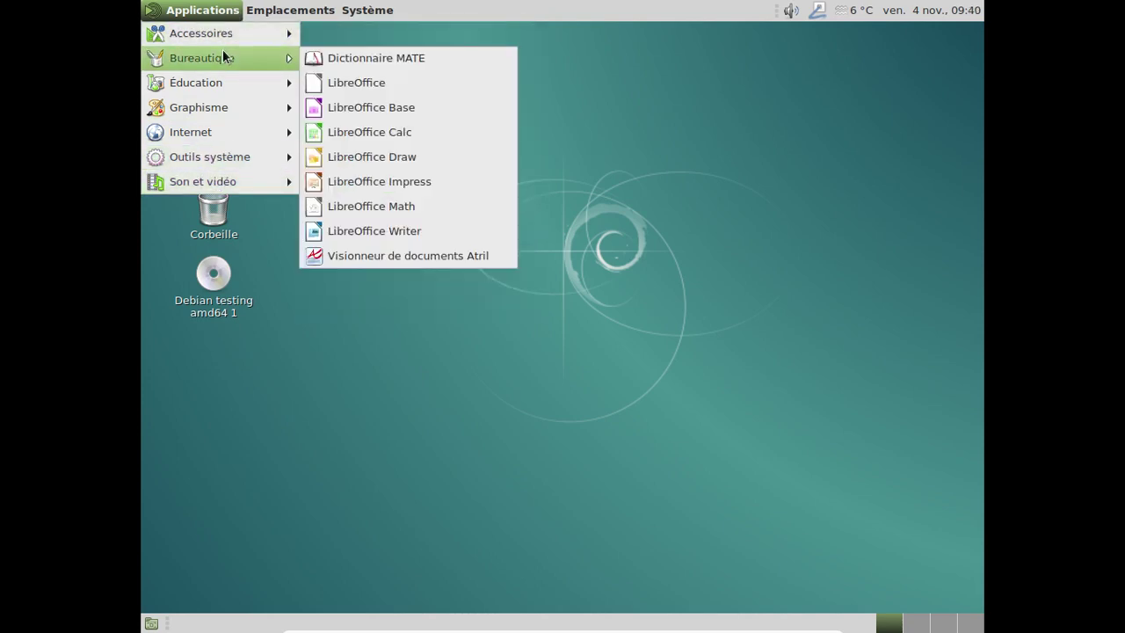
pyautogui.moveTo(367, 10)
pyautogui.moveTo(365, 32)
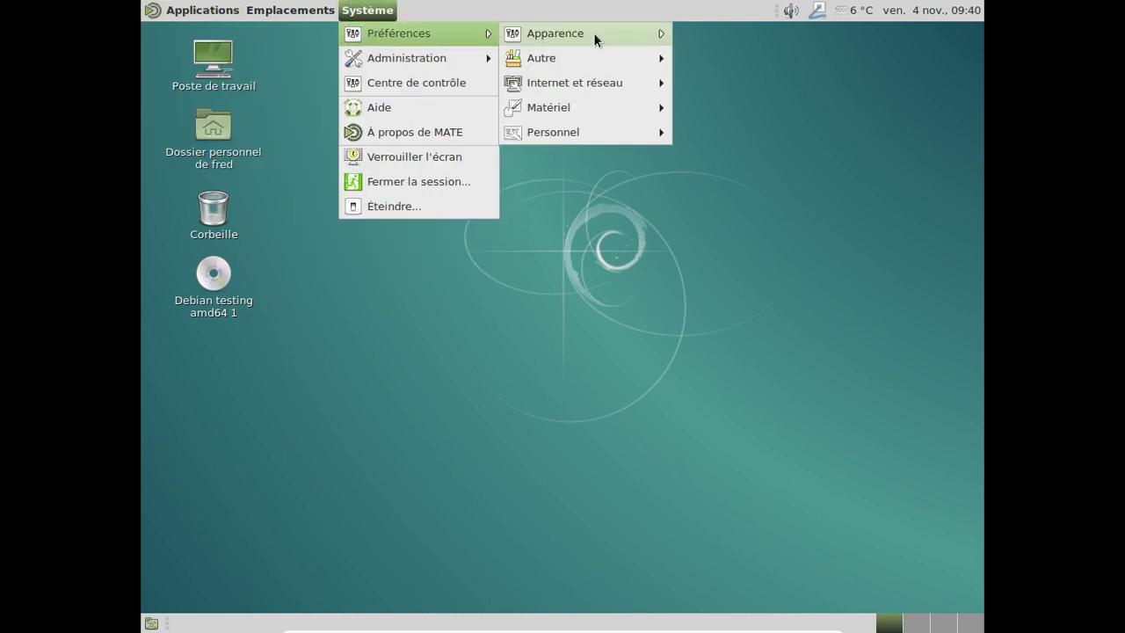
pyautogui.moveTo(612, 79)
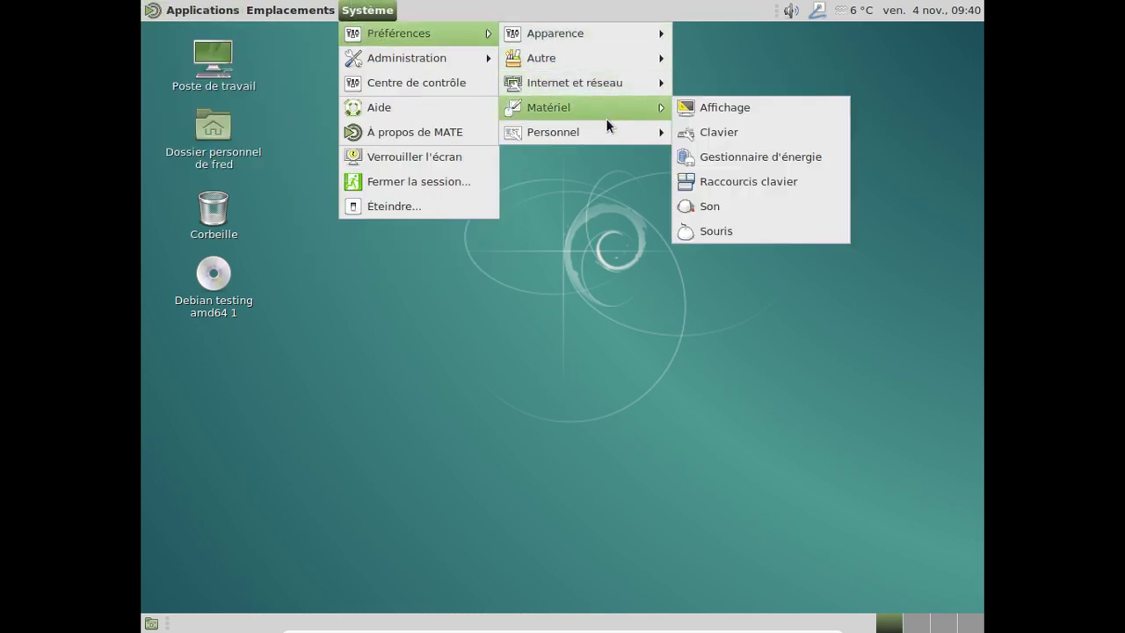
pyautogui.moveTo(603, 133)
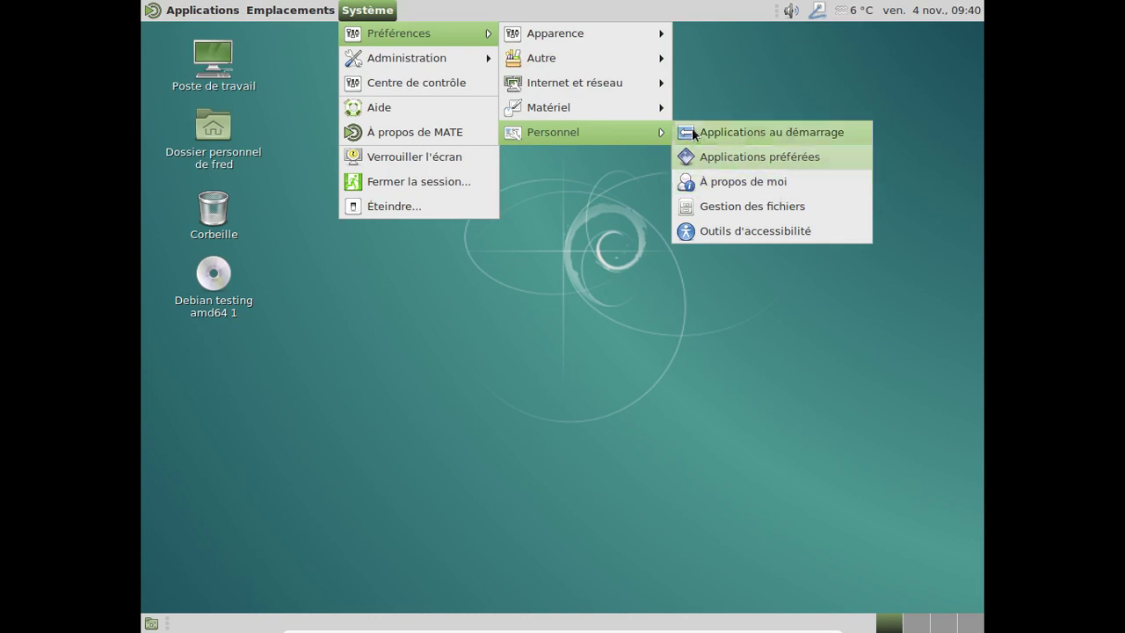
pyautogui.moveTo(604, 36)
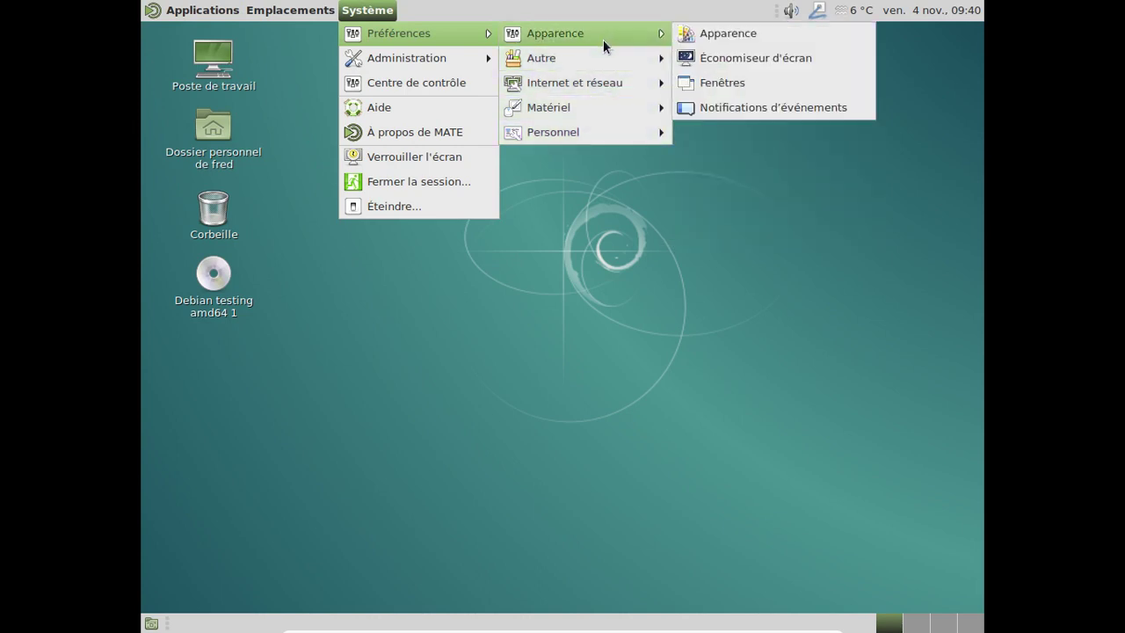
pyautogui.moveTo(594, 102)
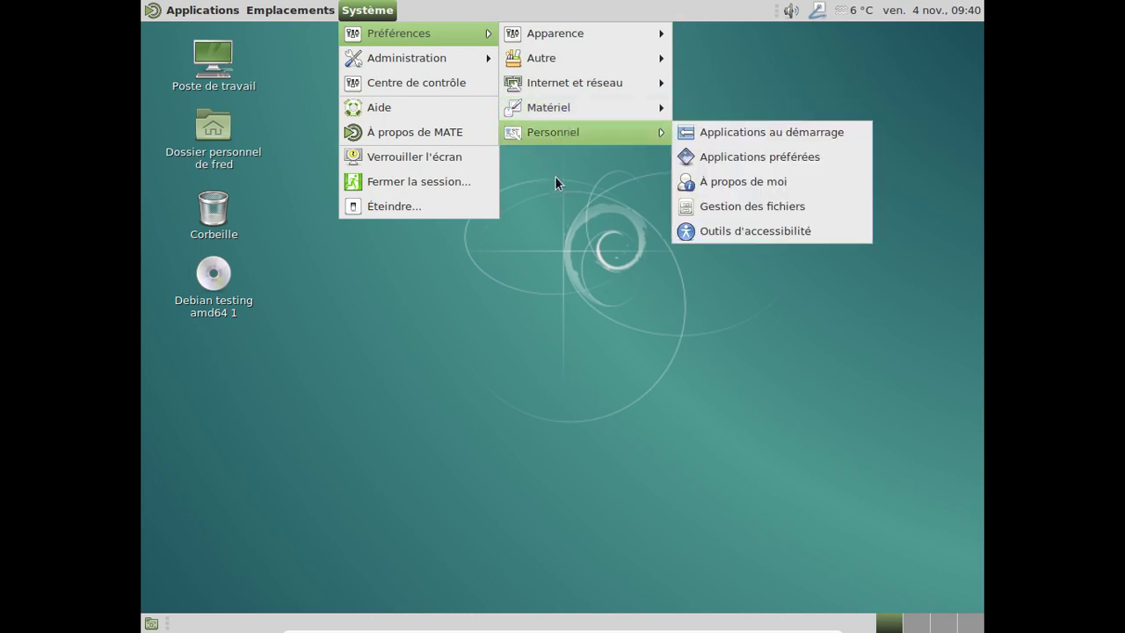
# Launch the Synaptic package manager and authenticate with the root password
pyautogui.moveTo(406, 59)
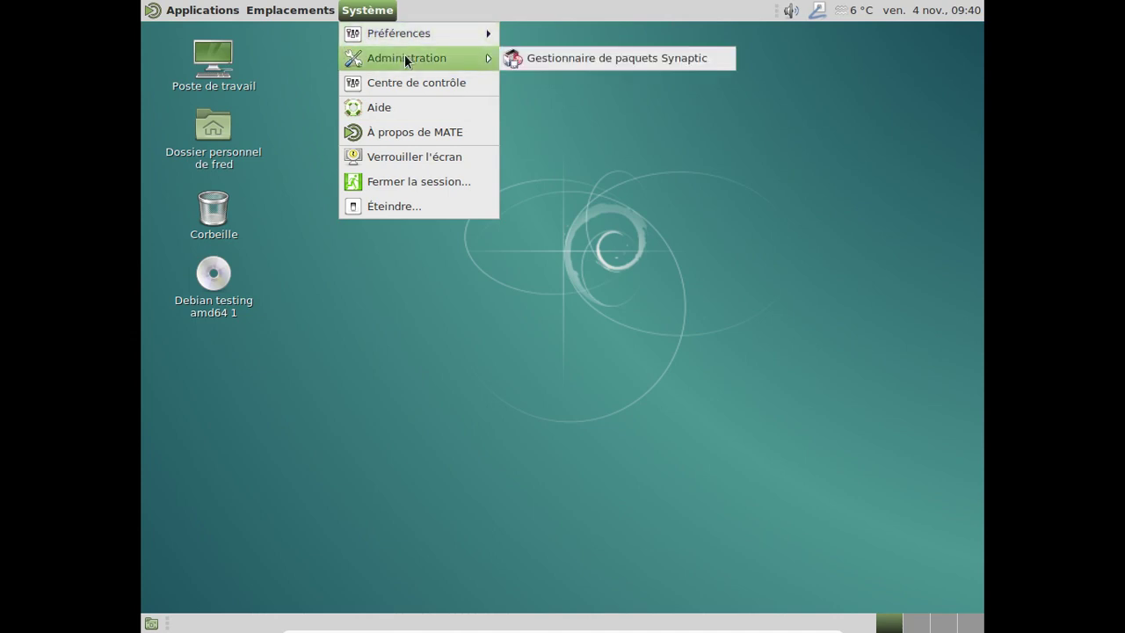
pyautogui.click(533, 55)
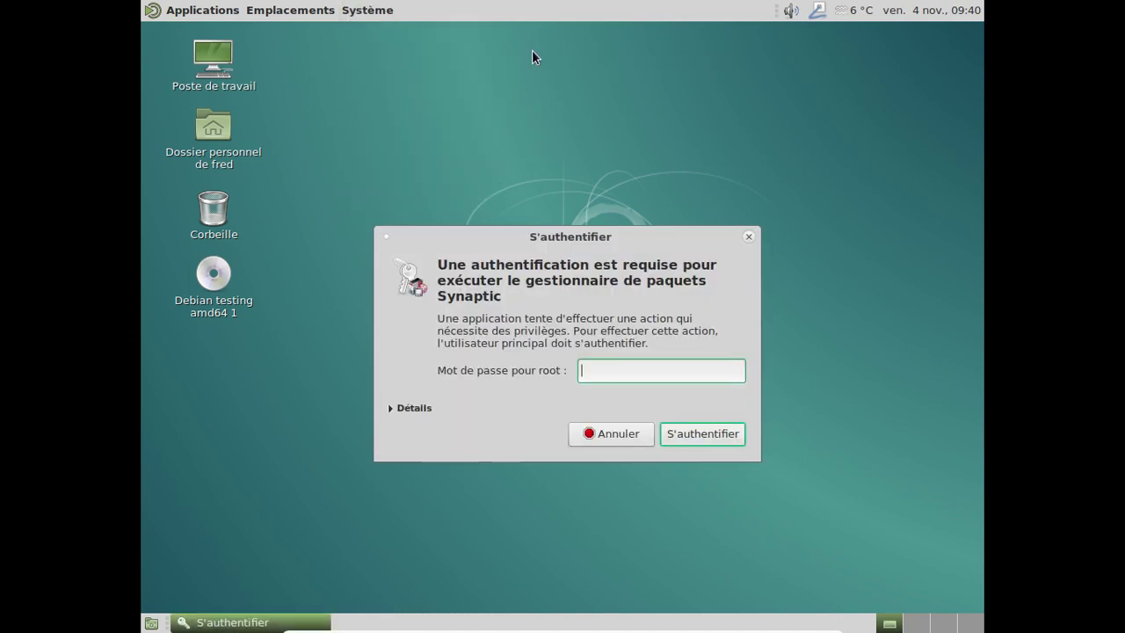
pyautogui.write('●●')
pyautogui.press('BackSpace')
pyautogui.press('BackSpace')
pyautogui.press('BackSpace')
pyautogui.press('BackSpace')
pyautogui.write('●●●●●●●●')
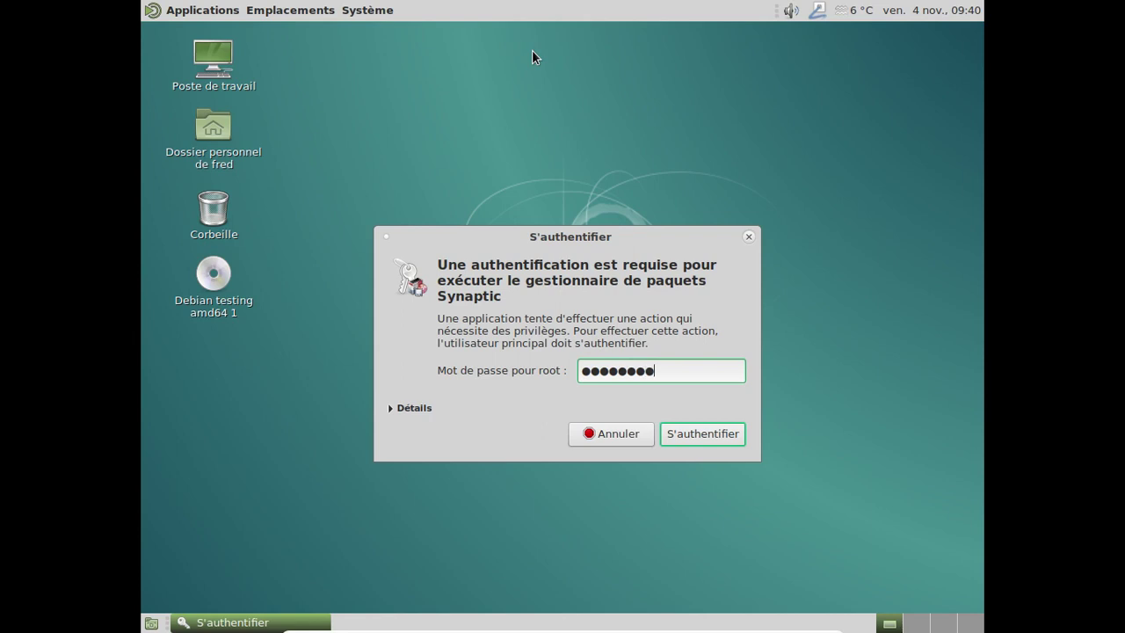
pyautogui.press('Return')
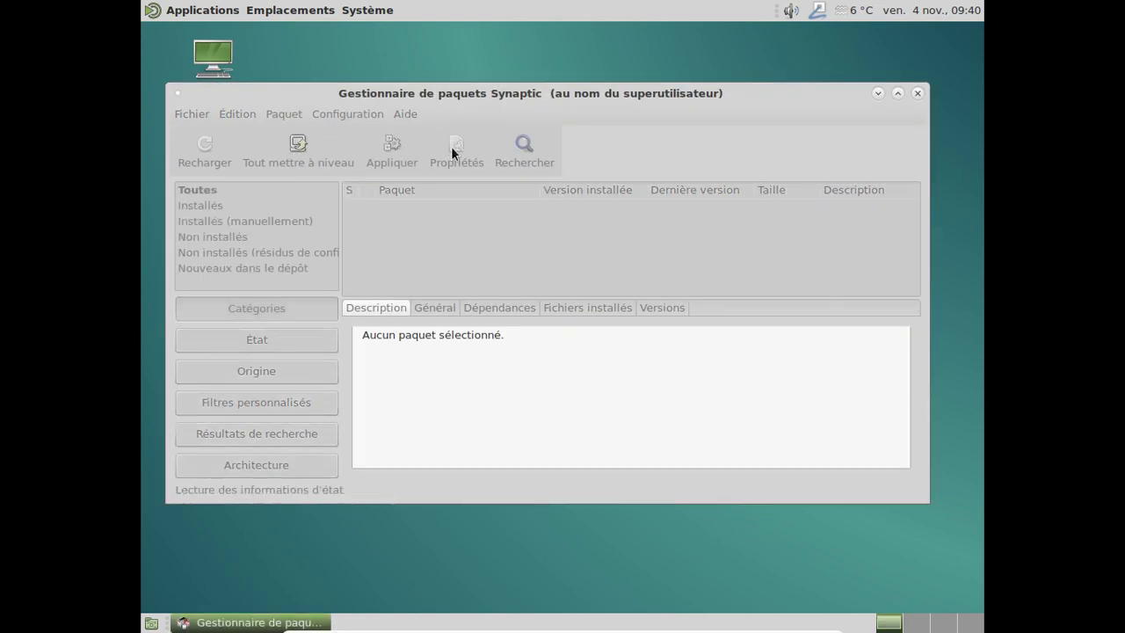
# Search the package descriptions and names for "mozo"
pyautogui.click(515, 152)
pyautogui.write('mysql')
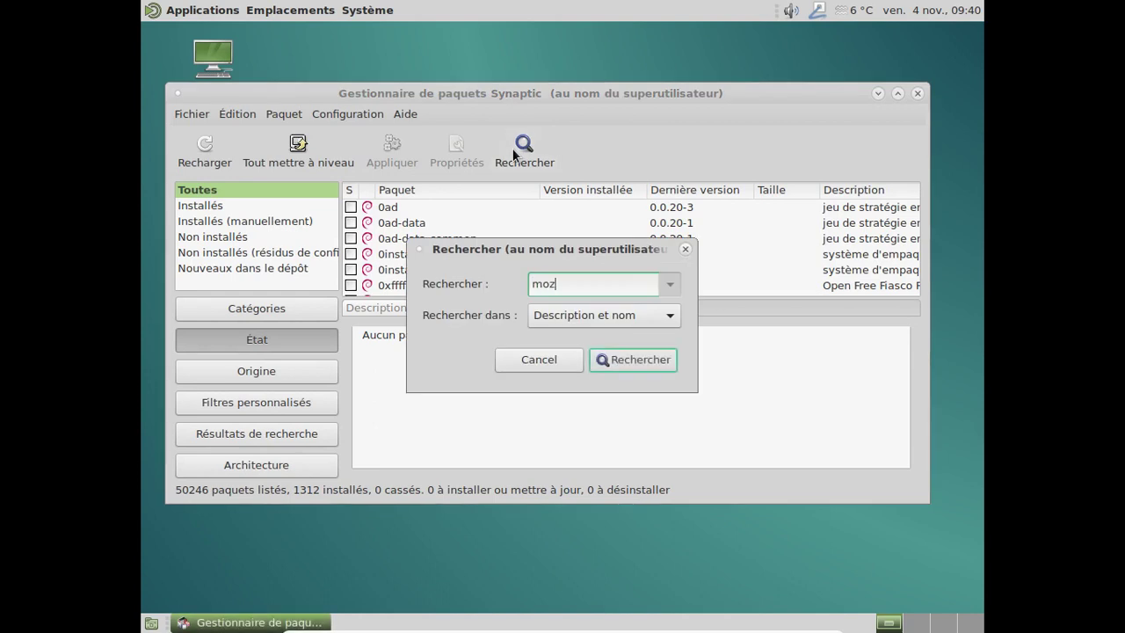
pyautogui.press('Return')
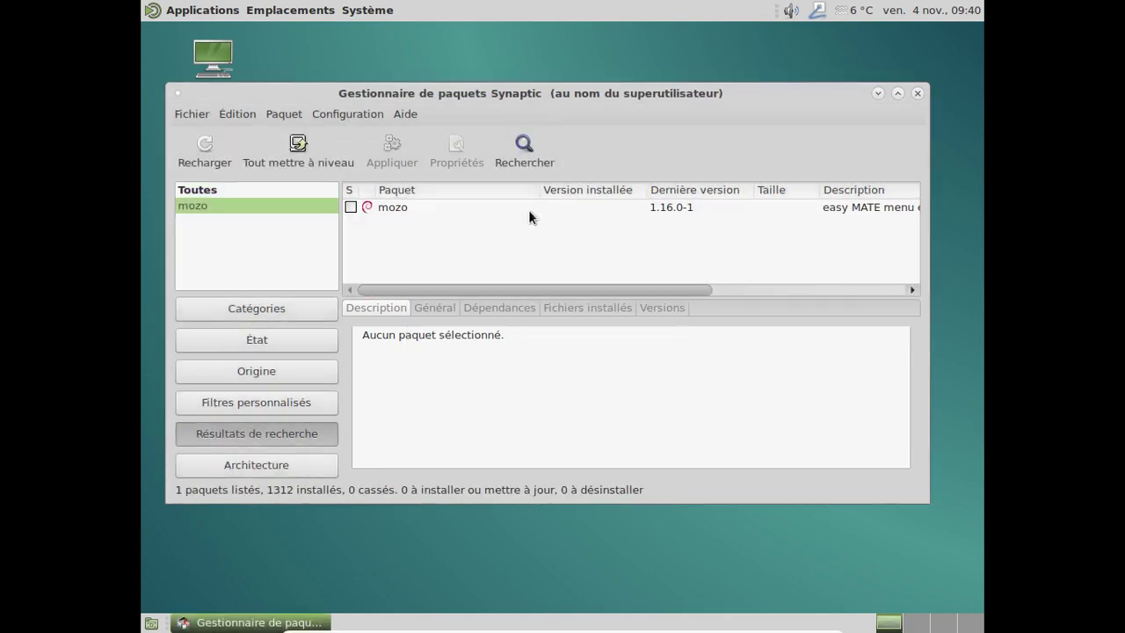
# Mark the mozo menu editor package for installation and apply the change
pyautogui.click(477, 208)
pyautogui.rightClick(476, 207)
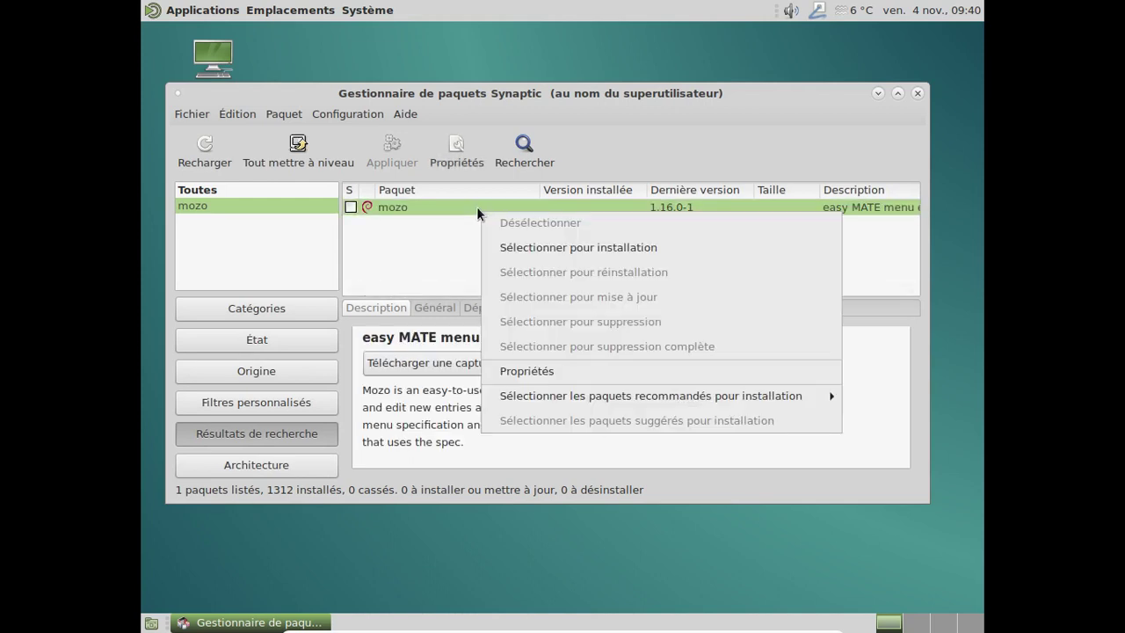
pyautogui.click(539, 249)
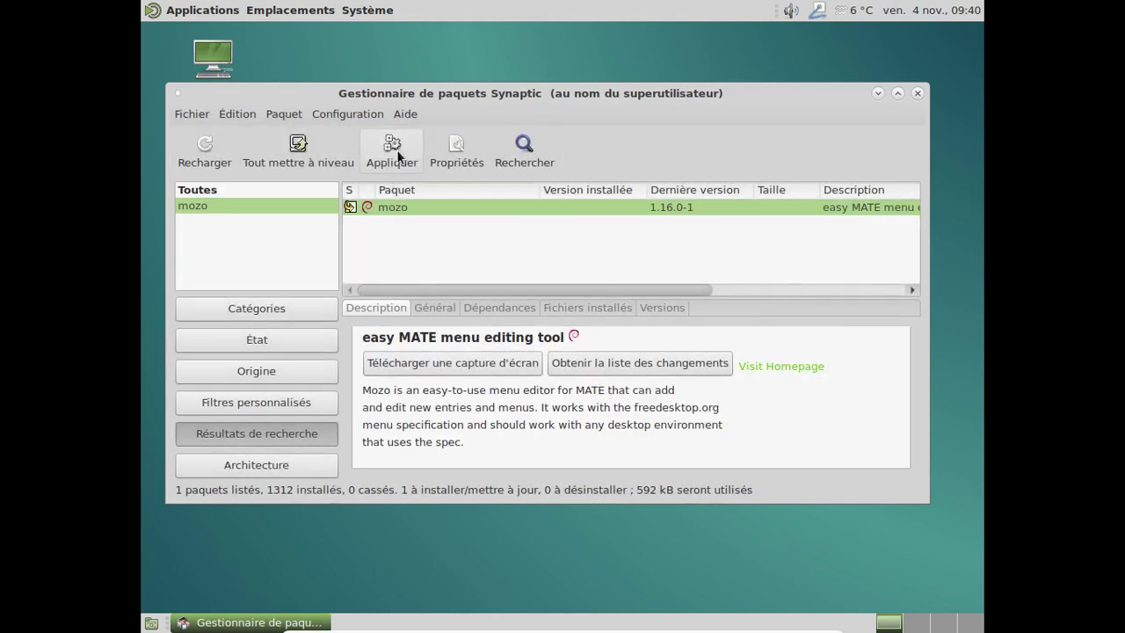
pyautogui.click(400, 147)
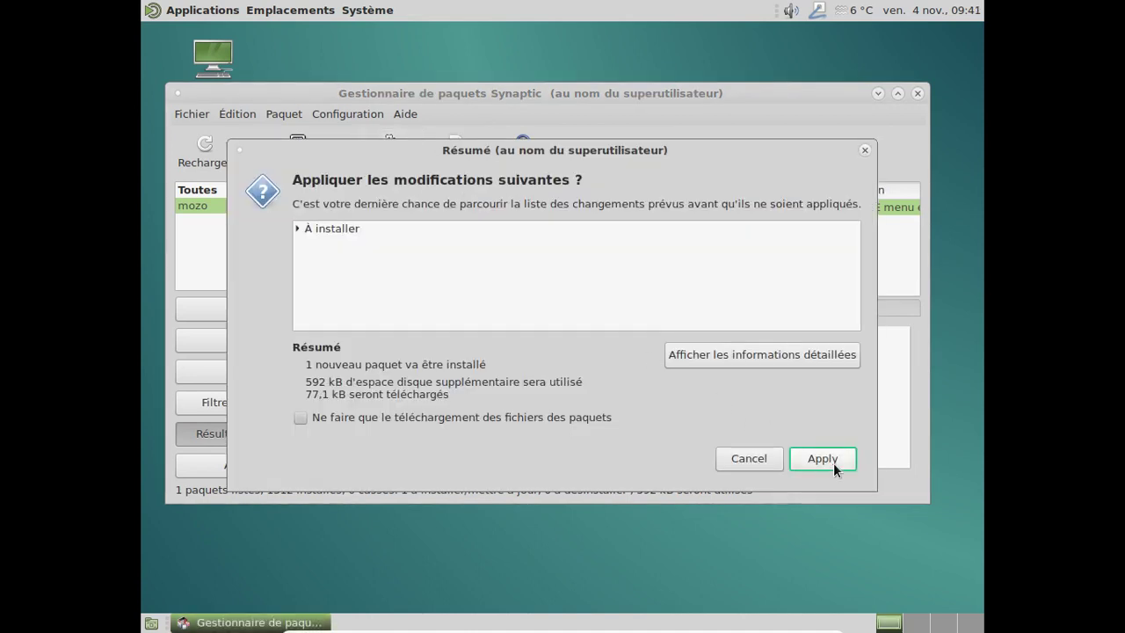
pyautogui.click(822, 458)
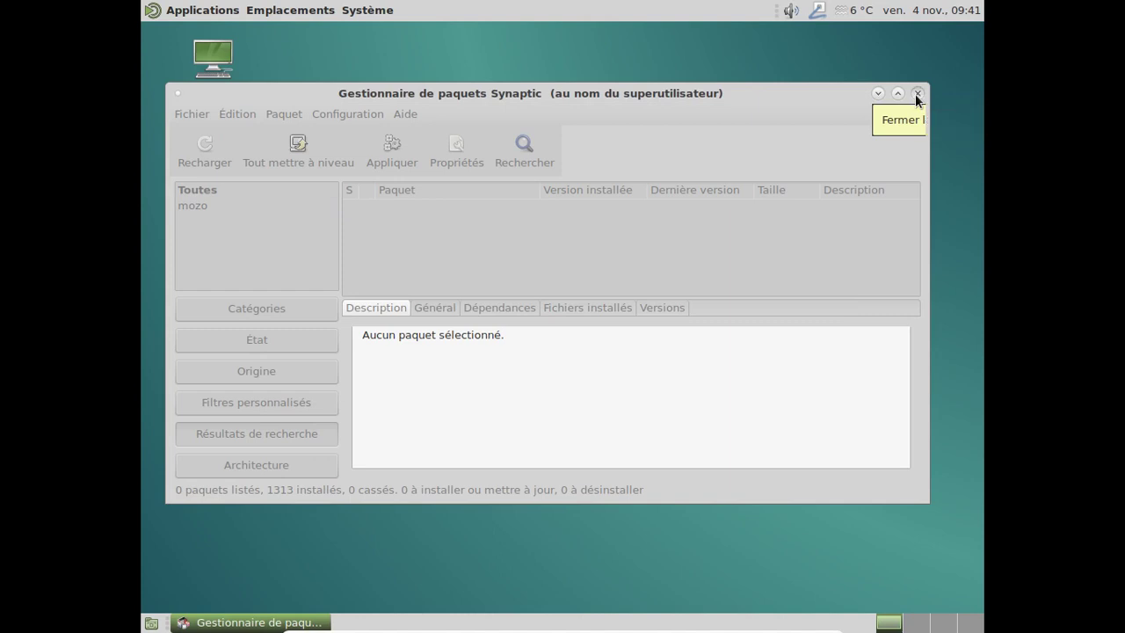
# Open the Menu principal editor from the appearance preferences and close the Synaptic package manager
pyautogui.click(367, 10)
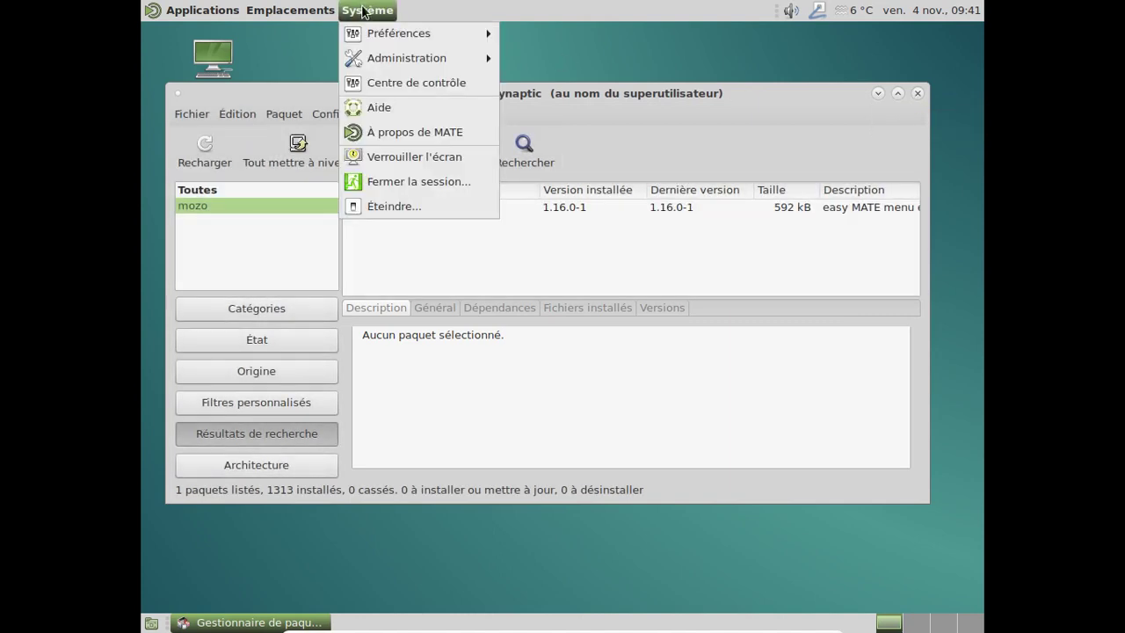
pyautogui.moveTo(374, 34)
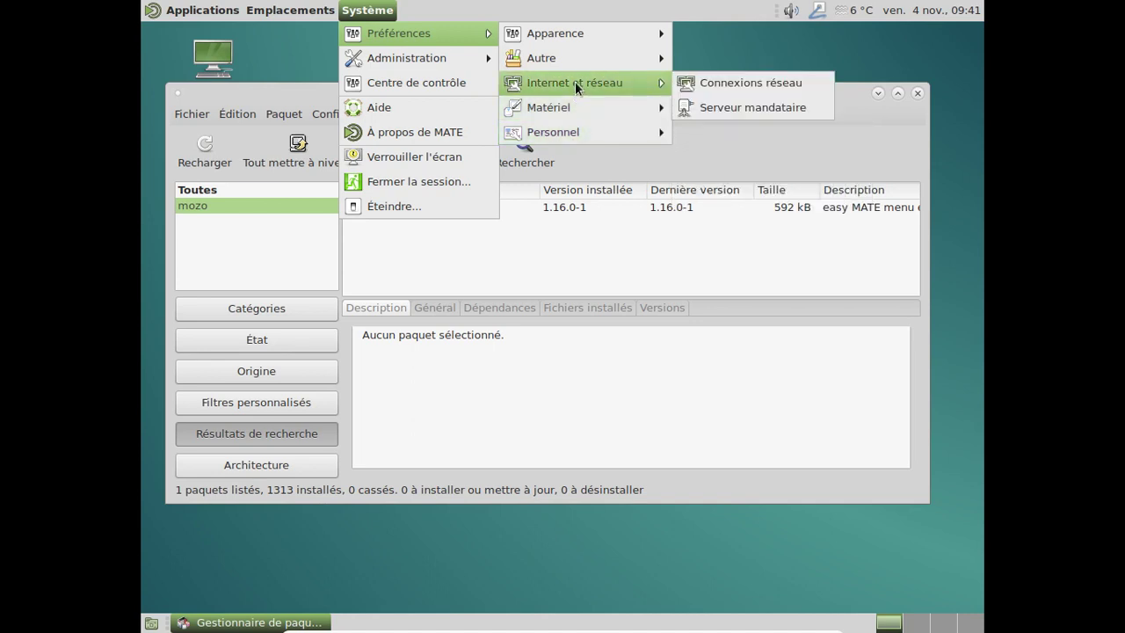
pyautogui.moveTo(571, 38)
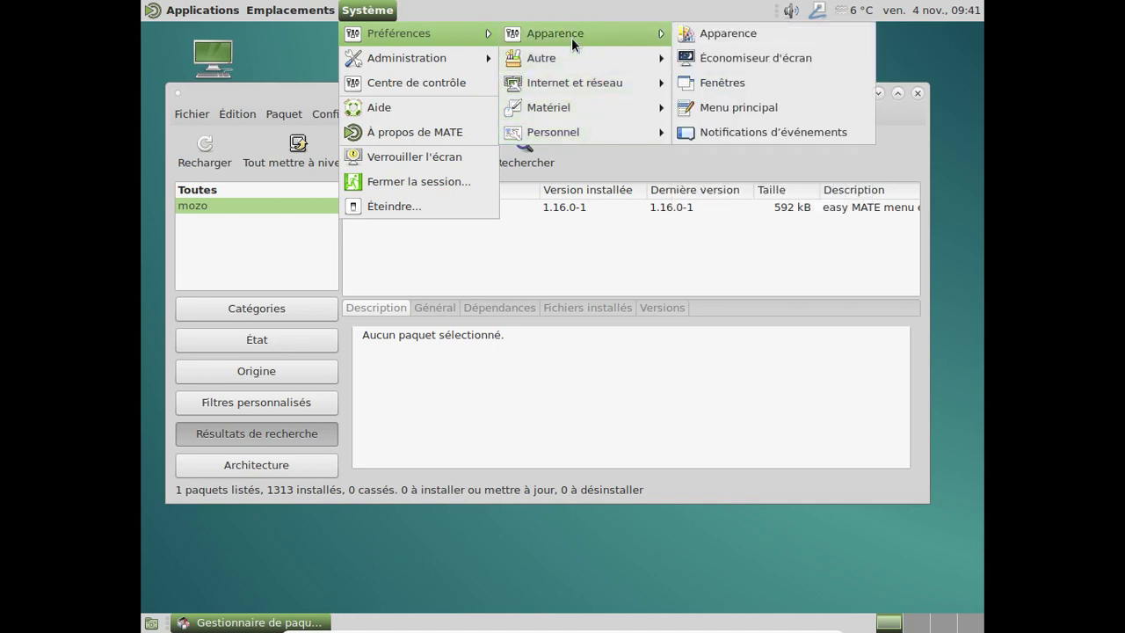
pyautogui.click(757, 108)
pyautogui.click(919, 93)
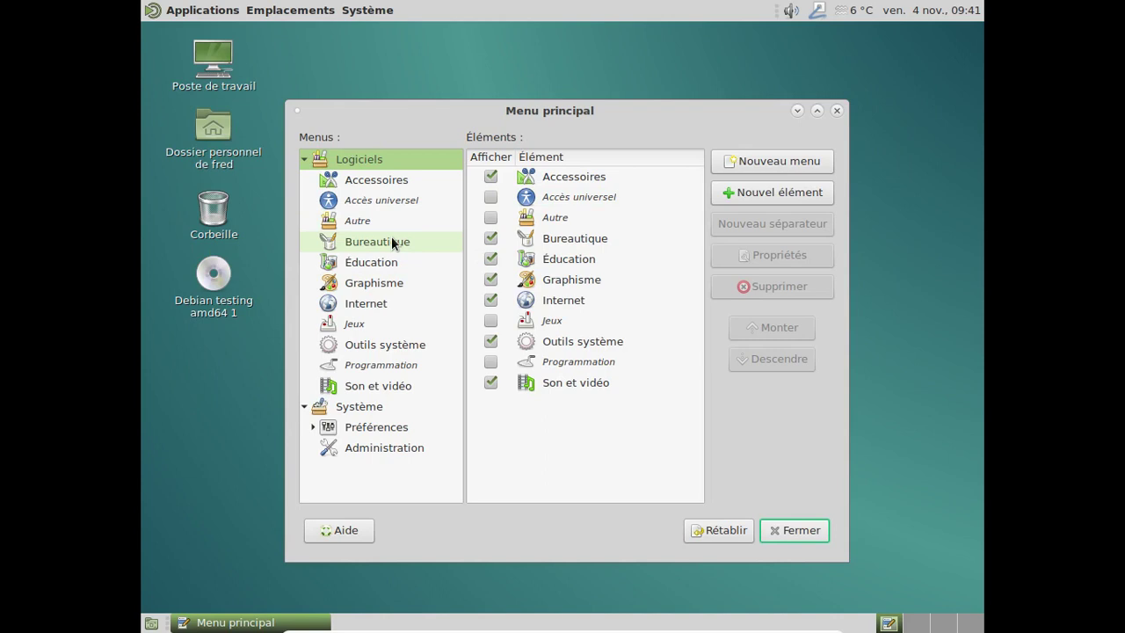
# Examine the entries listed under each software category in the menu editor, including office, system tools, programming, accessories and graphics
pyautogui.click(393, 244)
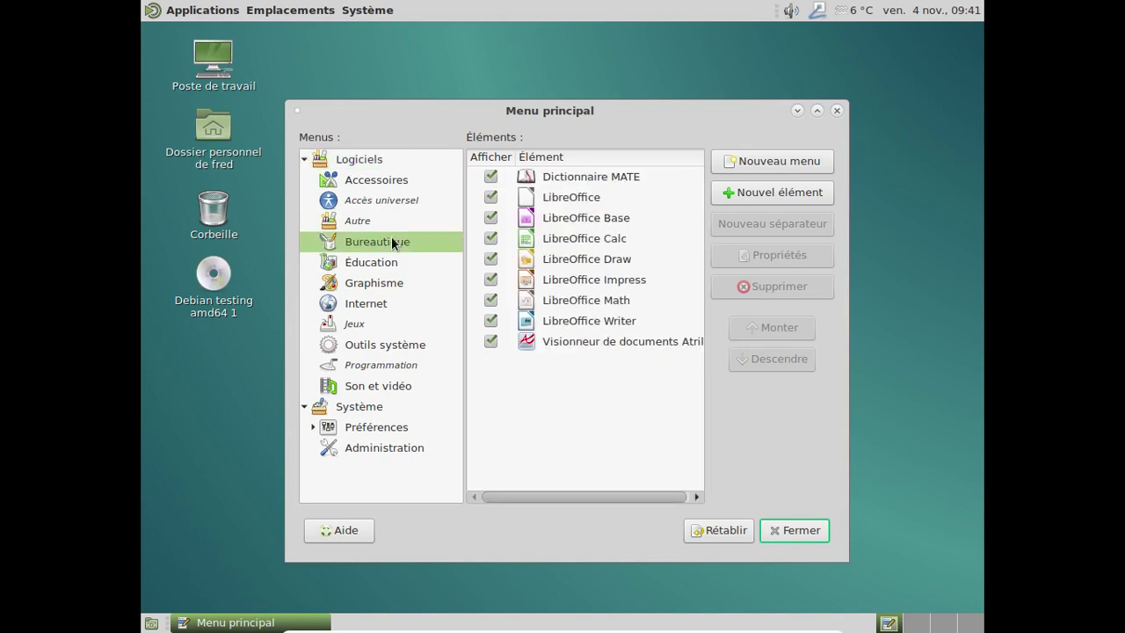
pyautogui.click(376, 345)
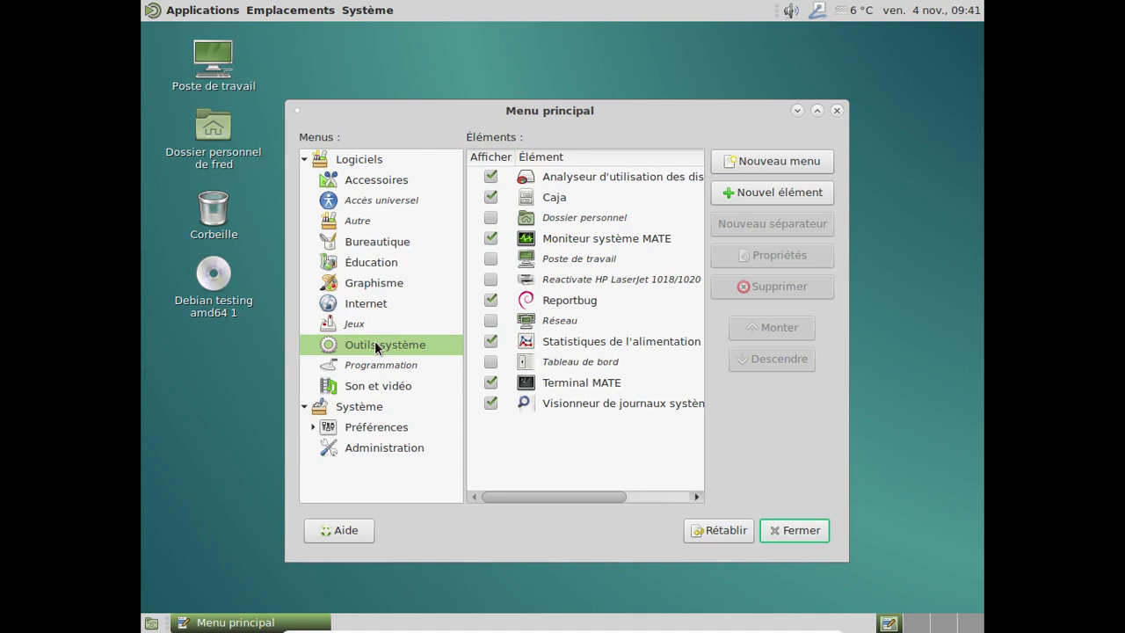
pyautogui.click(371, 366)
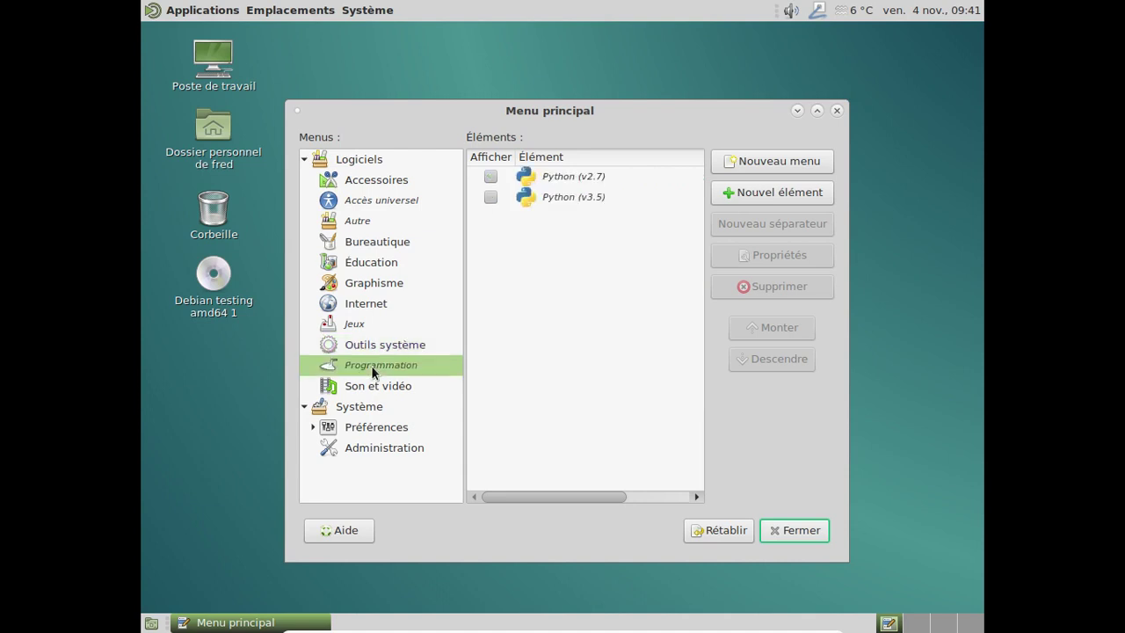
pyautogui.click(371, 384)
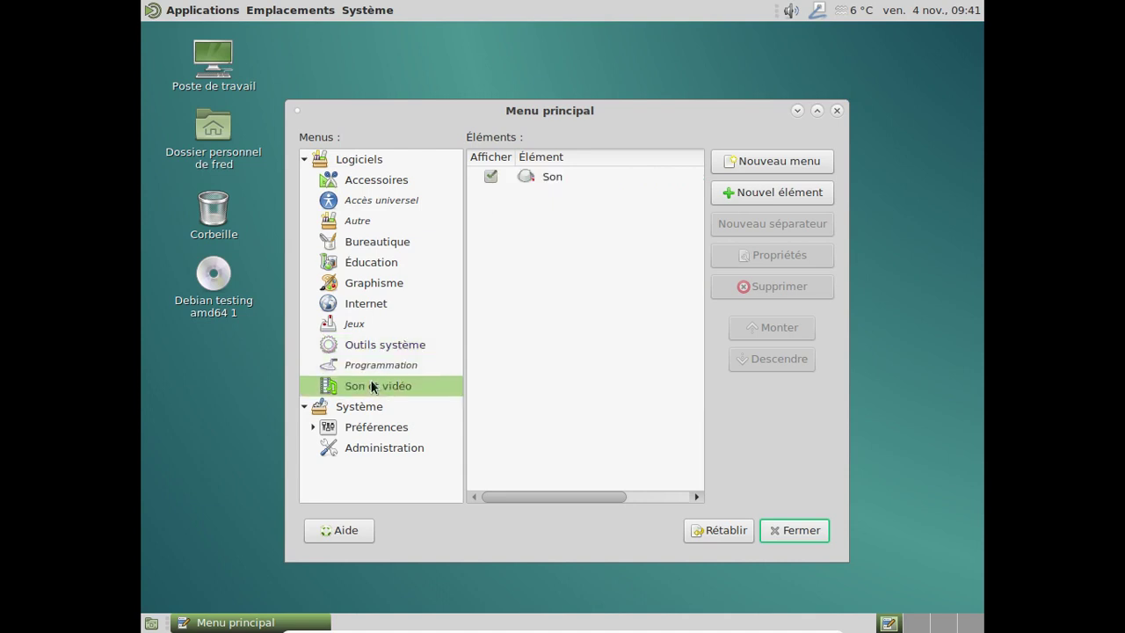
pyautogui.click(366, 185)
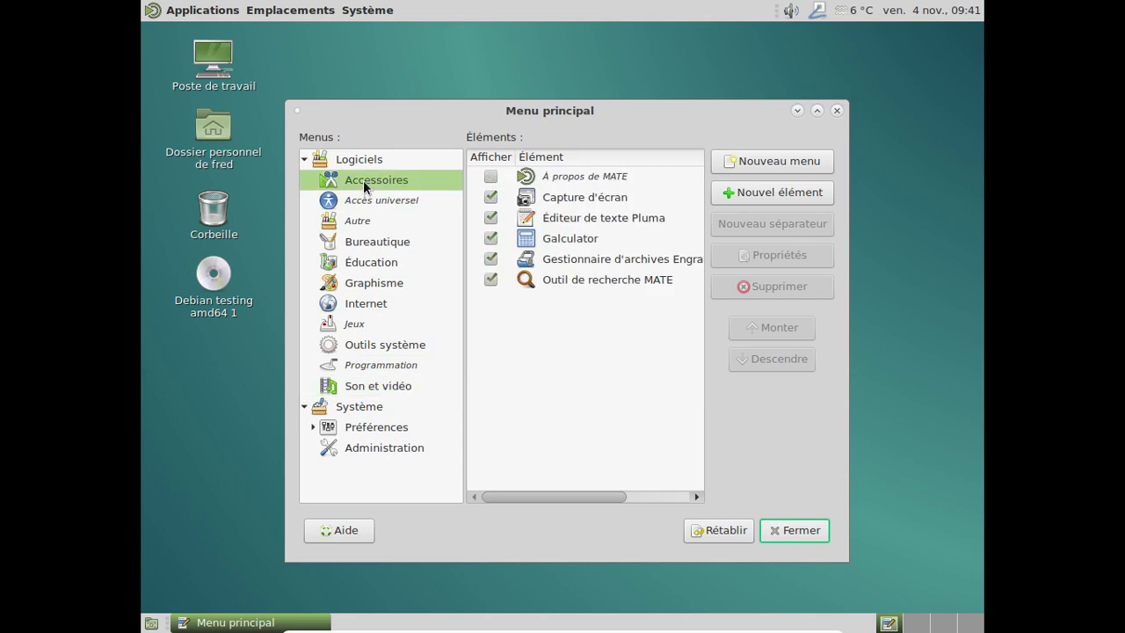
pyautogui.click(360, 200)
pyautogui.click(358, 222)
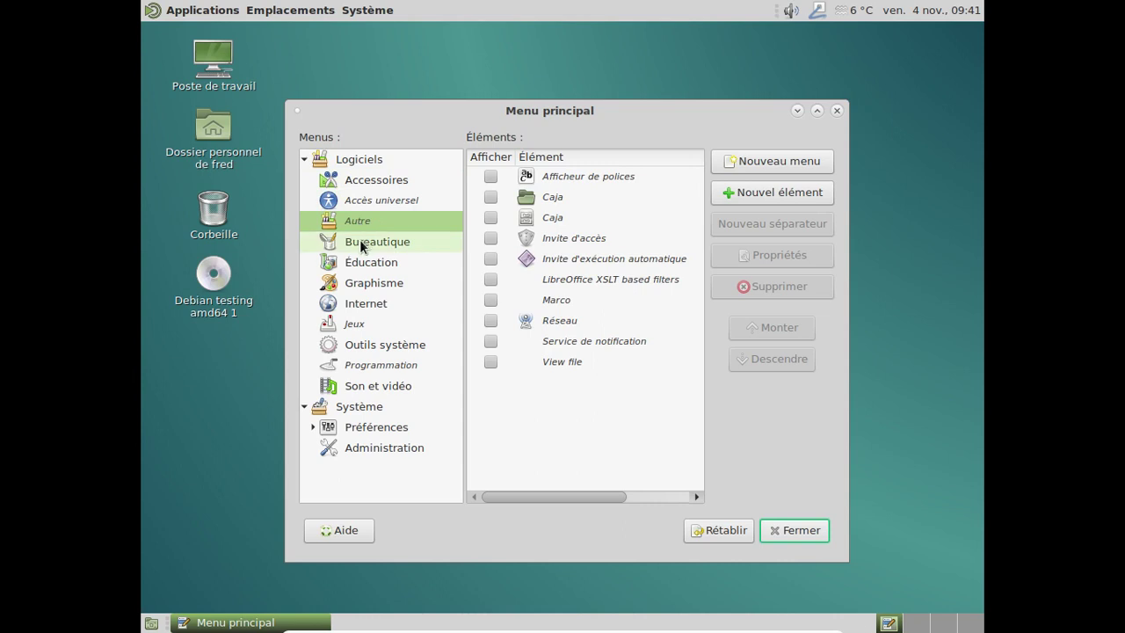
pyautogui.click(359, 244)
pyautogui.click(357, 271)
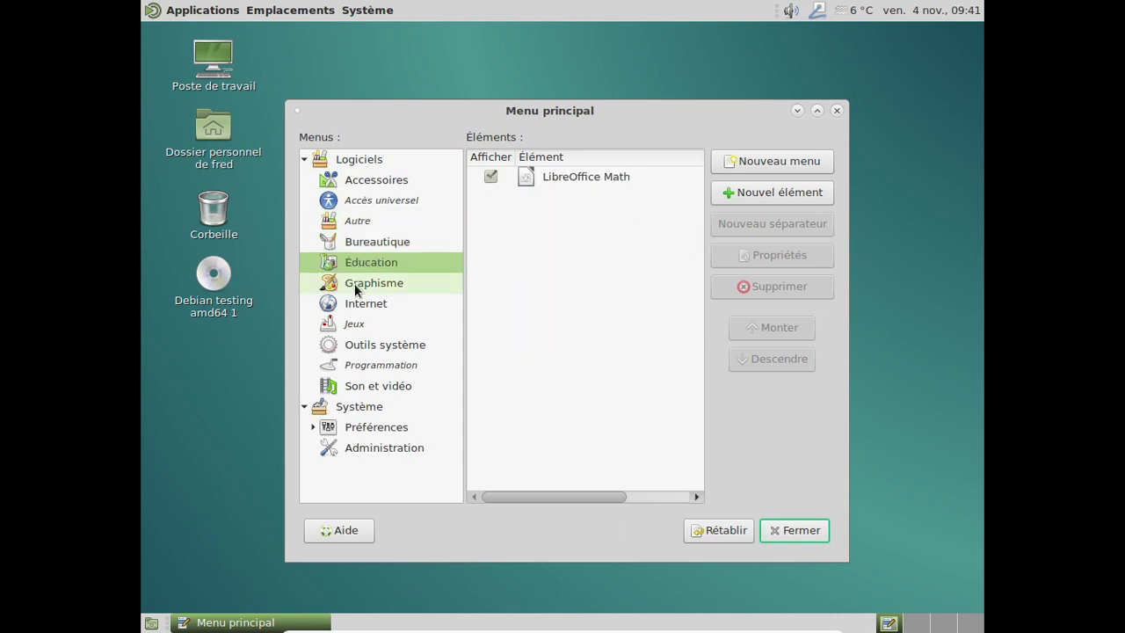
pyautogui.click(354, 283)
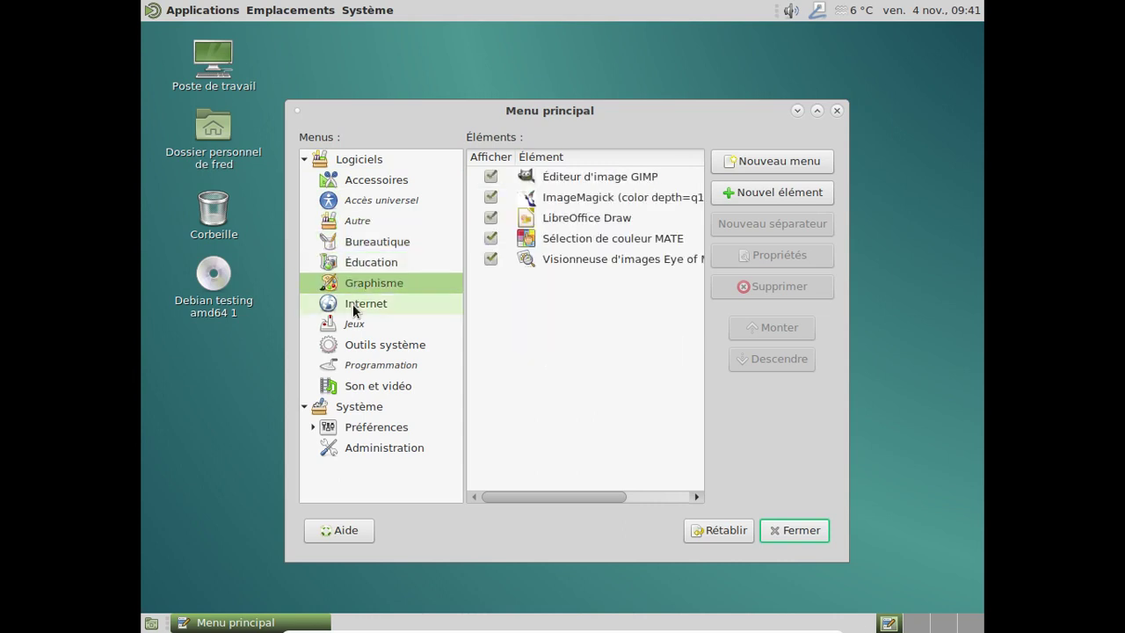
pyautogui.click(352, 304)
# Examine the entries of the Préférences and Administration system menus in the menu editor
pyautogui.click(382, 443)
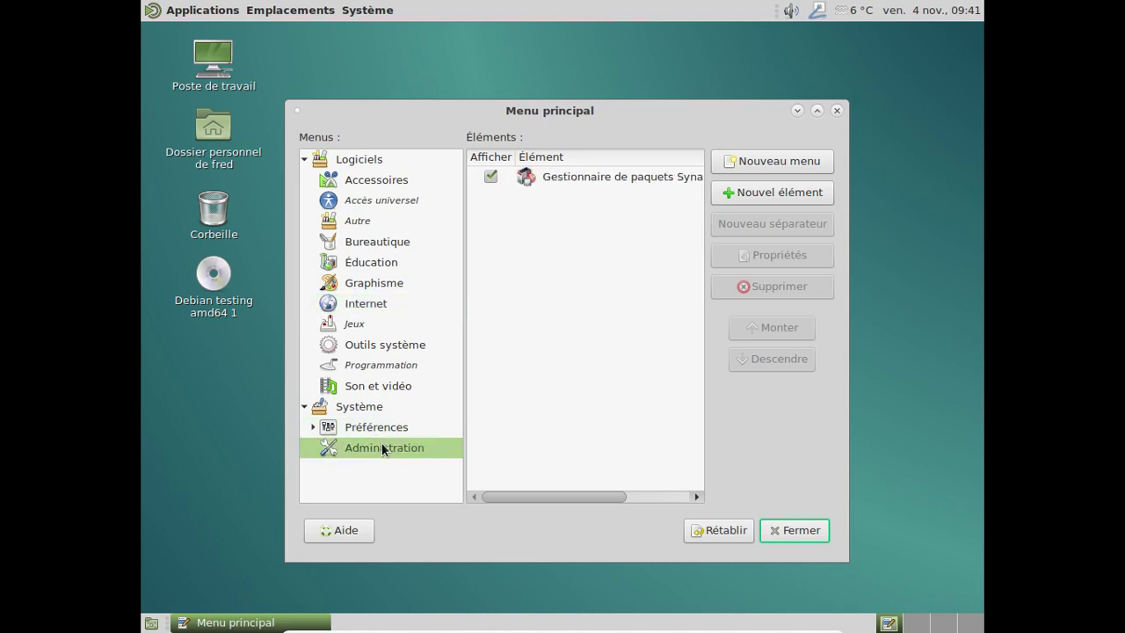
pyautogui.click(370, 426)
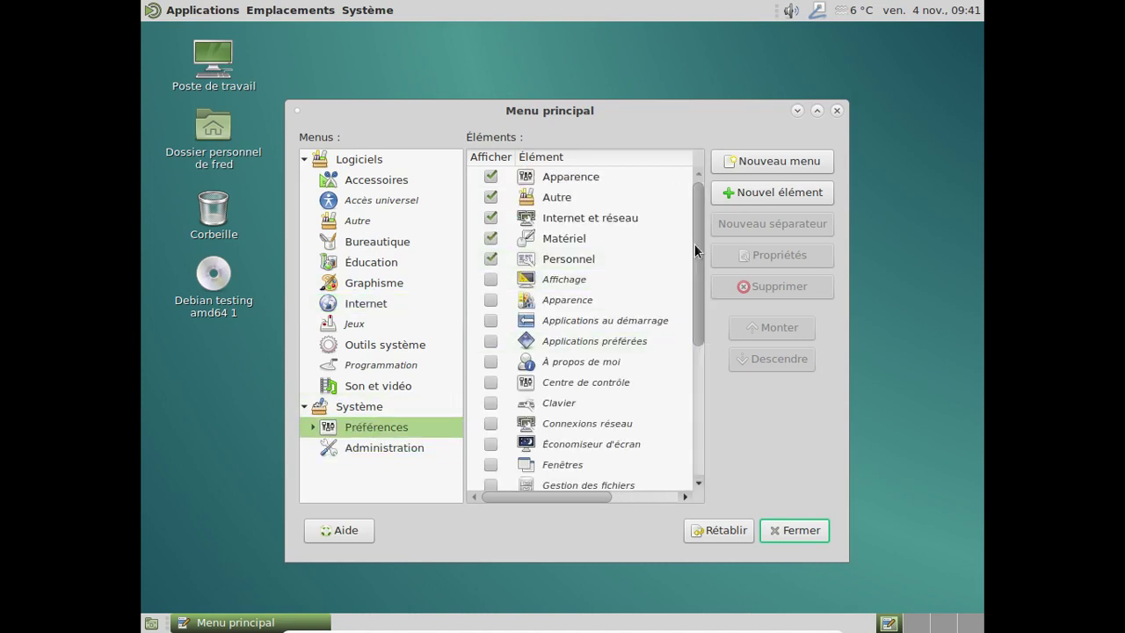
pyautogui.scroll(-5, 698, 308)
pyautogui.scroll(-2, 695, 353)
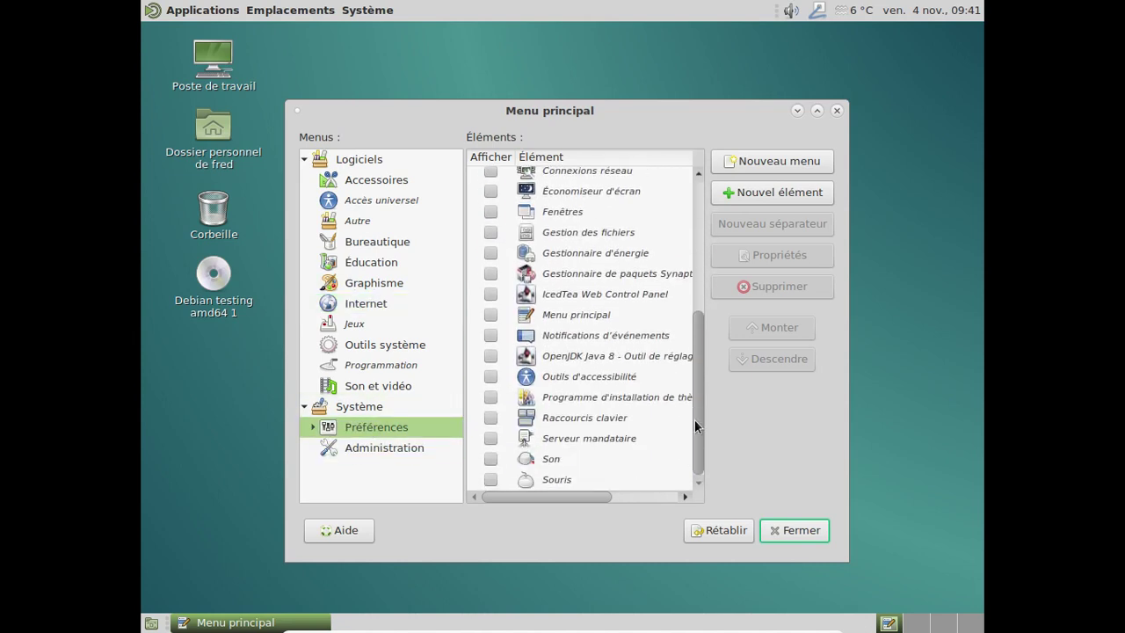
pyautogui.scroll(7, 694, 419)
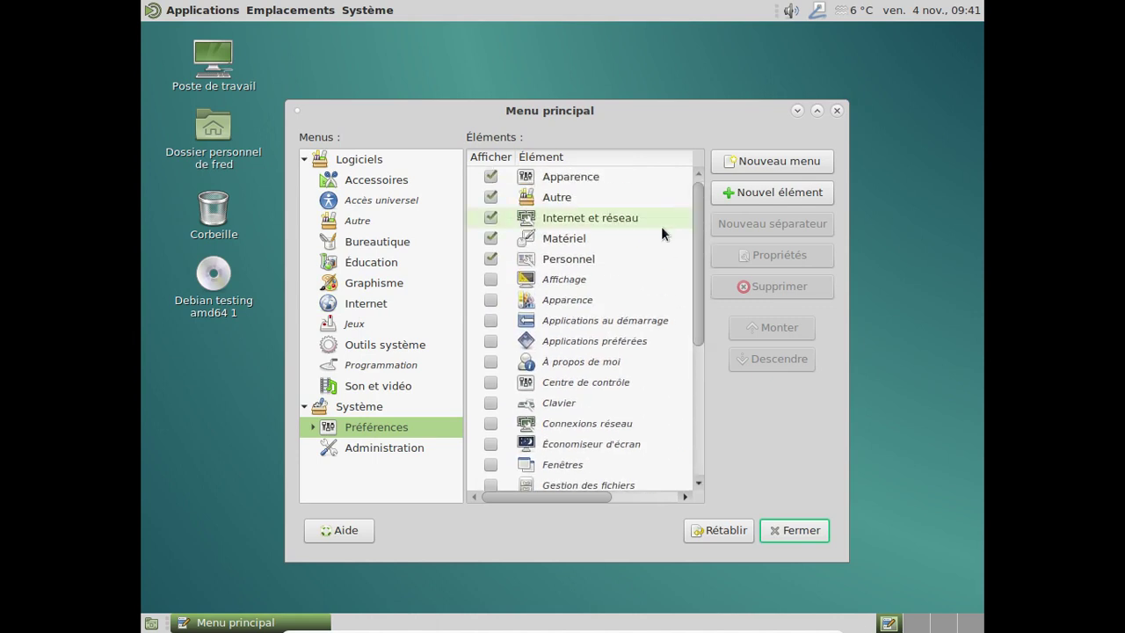
pyautogui.click(374, 445)
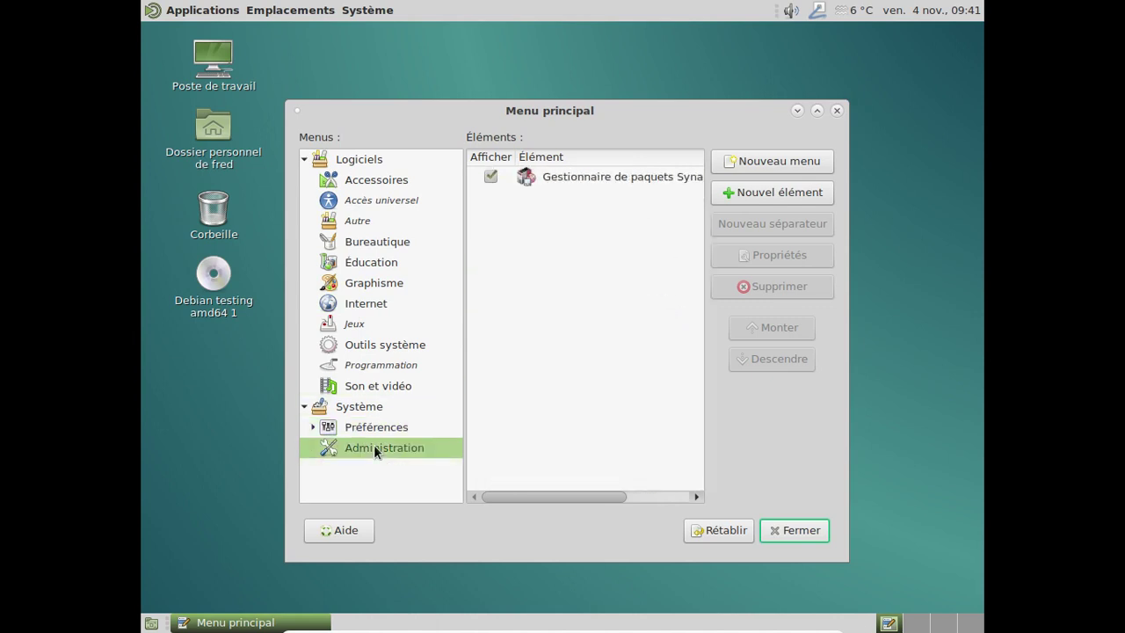
# Review the system tools, games, Internet, education and graphics entries once more and close the menu editor
pyautogui.click(359, 344)
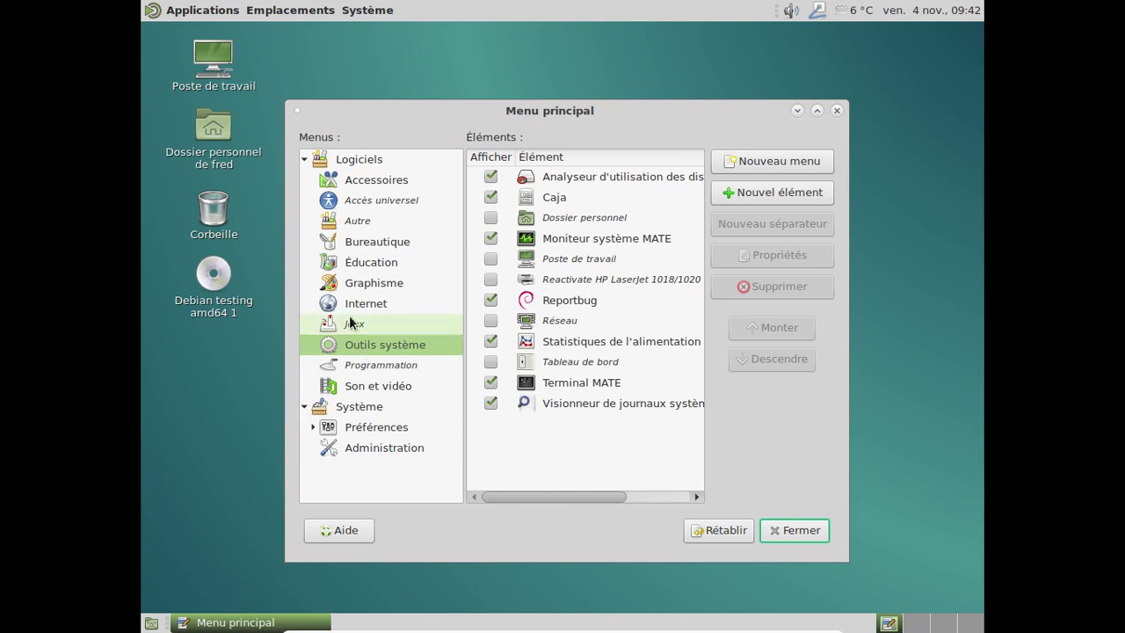
pyautogui.click(351, 321)
pyautogui.click(351, 303)
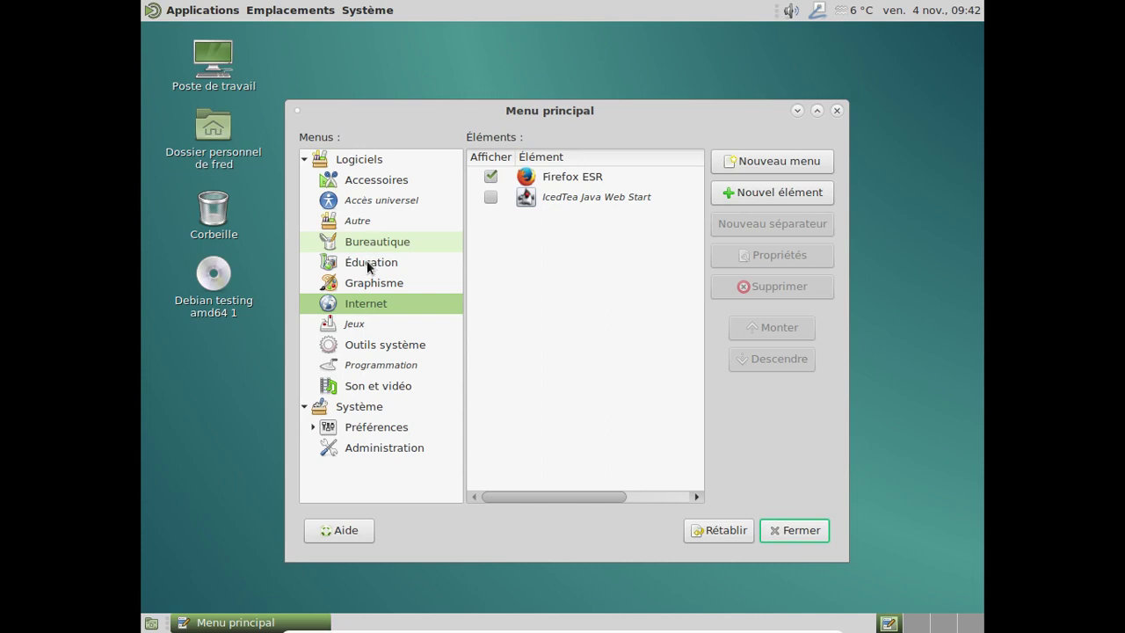
pyautogui.click(367, 260)
pyautogui.click(367, 280)
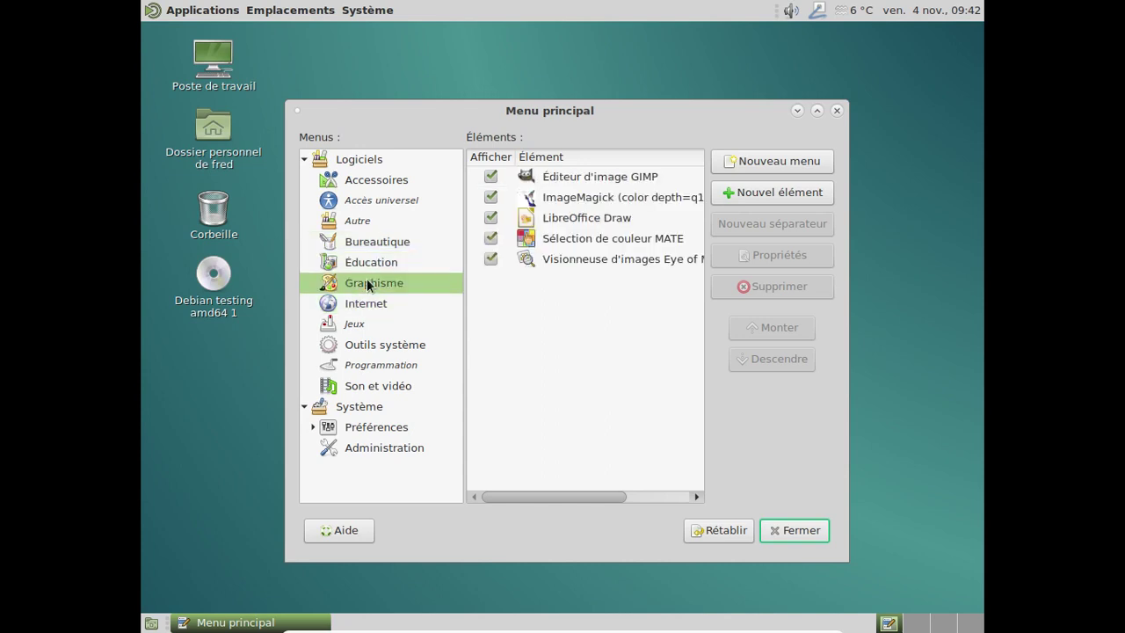
pyautogui.click(836, 110)
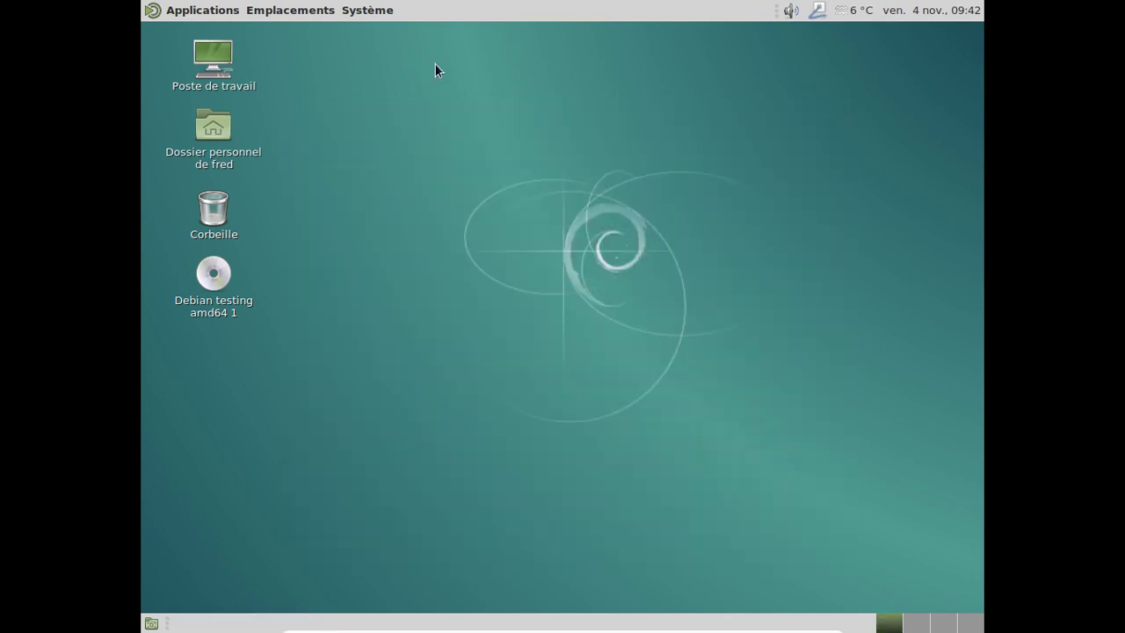
# Examine the system preferences submenus and the categories of the applications menu, from system tools to accessories
pyautogui.click(376, 11)
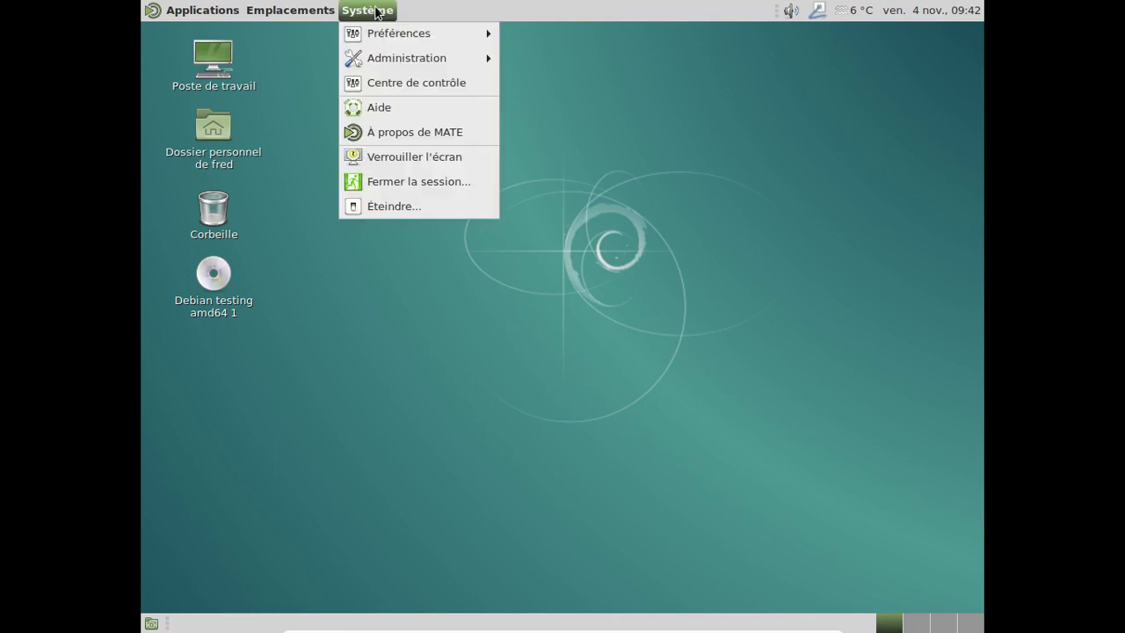
pyautogui.moveTo(427, 35)
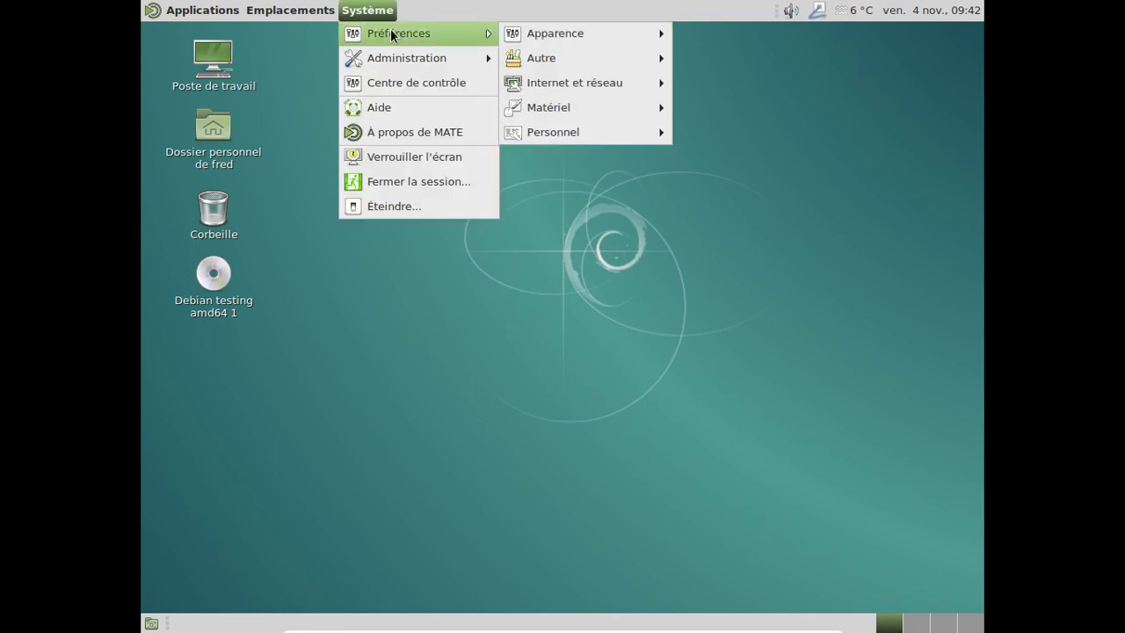
pyautogui.moveTo(624, 65)
pyautogui.moveTo(596, 91)
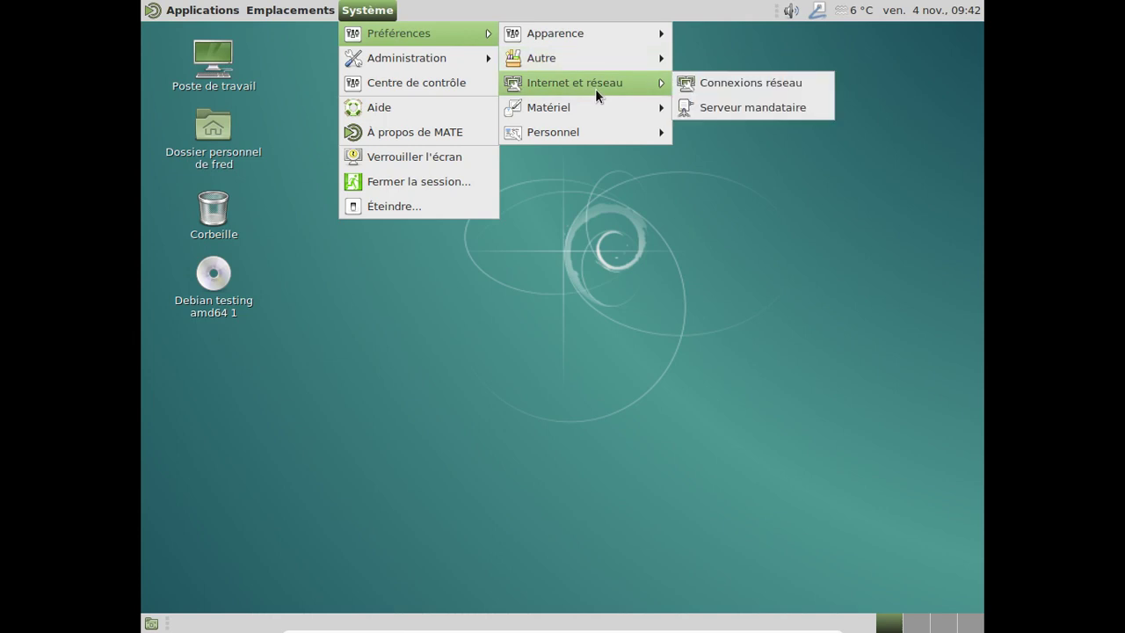
pyautogui.moveTo(188, 11)
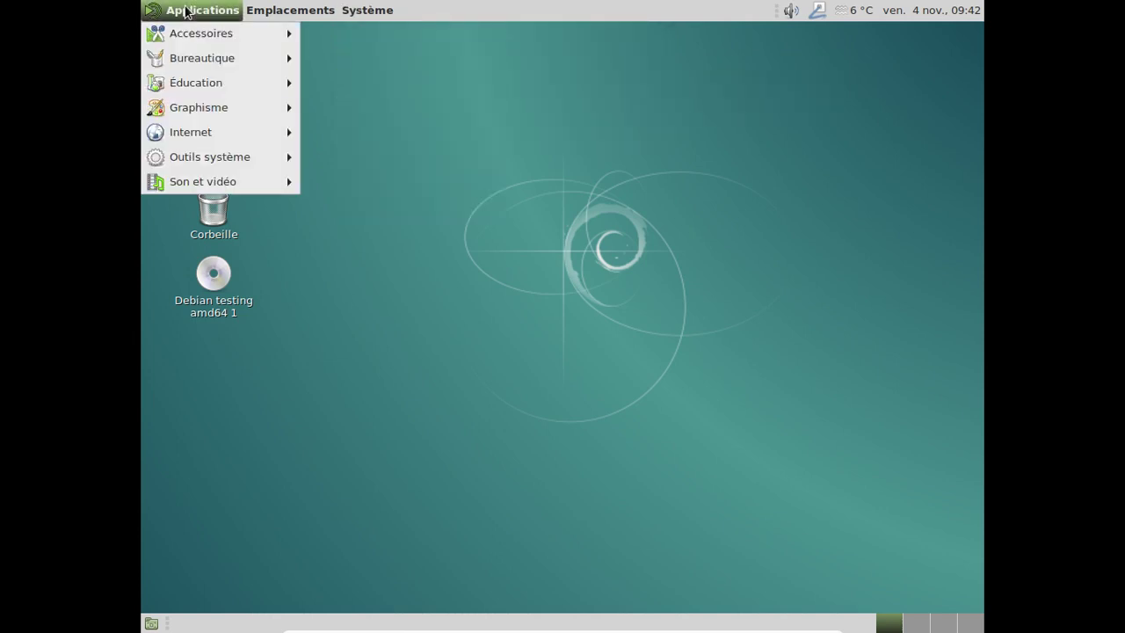
pyautogui.moveTo(214, 158)
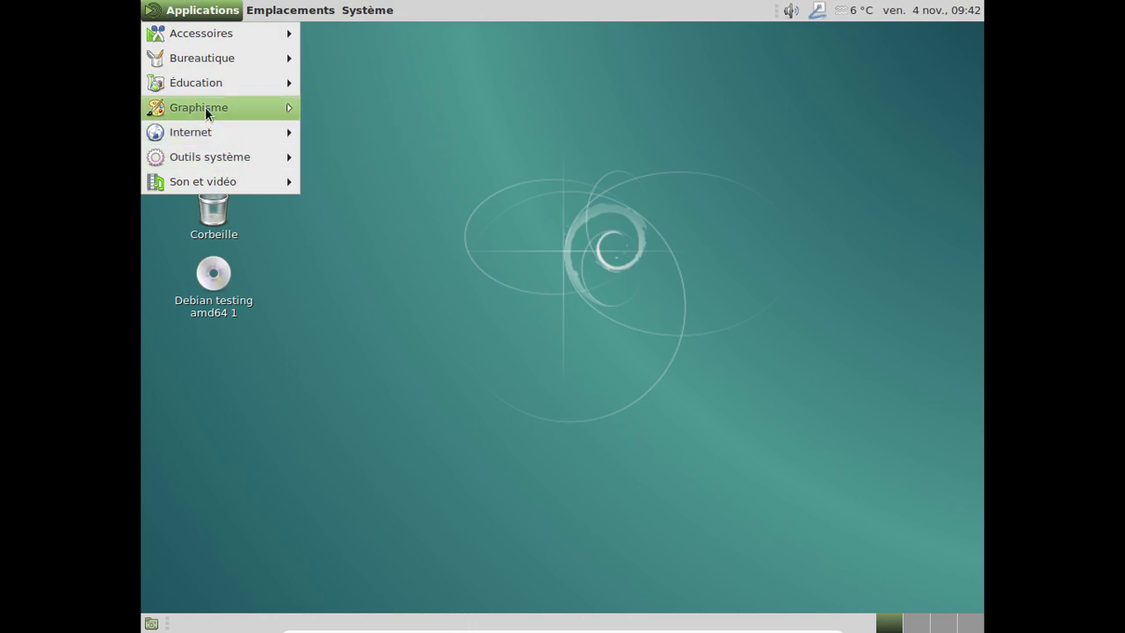
pyautogui.moveTo(205, 106)
pyautogui.moveTo(199, 83)
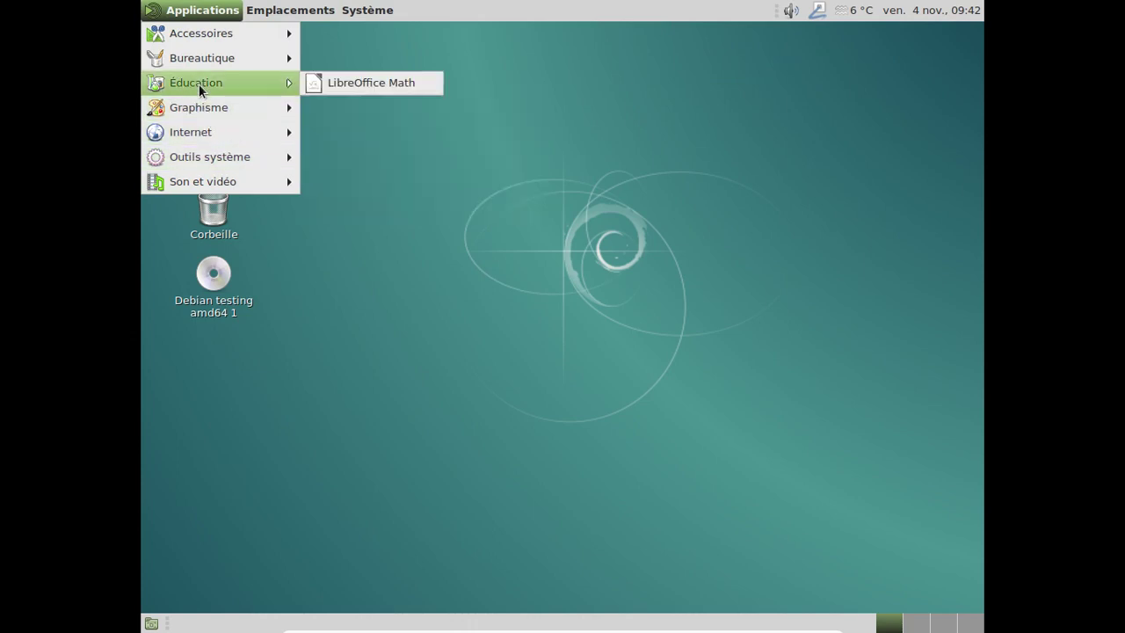
pyautogui.moveTo(194, 58)
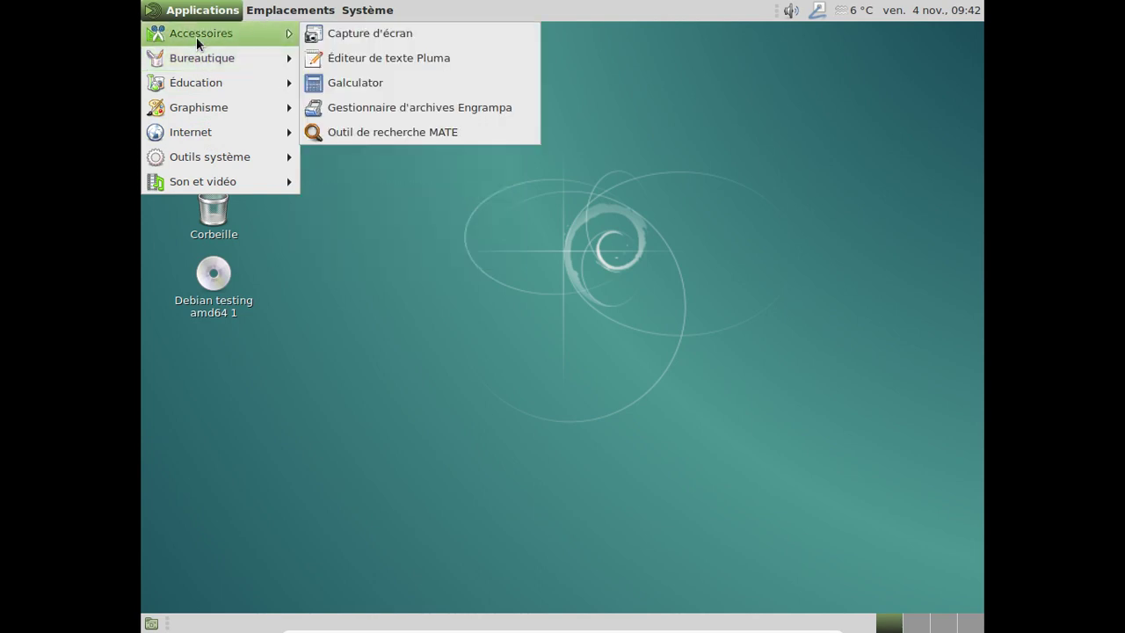
pyautogui.moveTo(265, 16)
# Filter the Centre de contrôle for "imp", clear the filter and close the window
pyautogui.moveTo(352, 15)
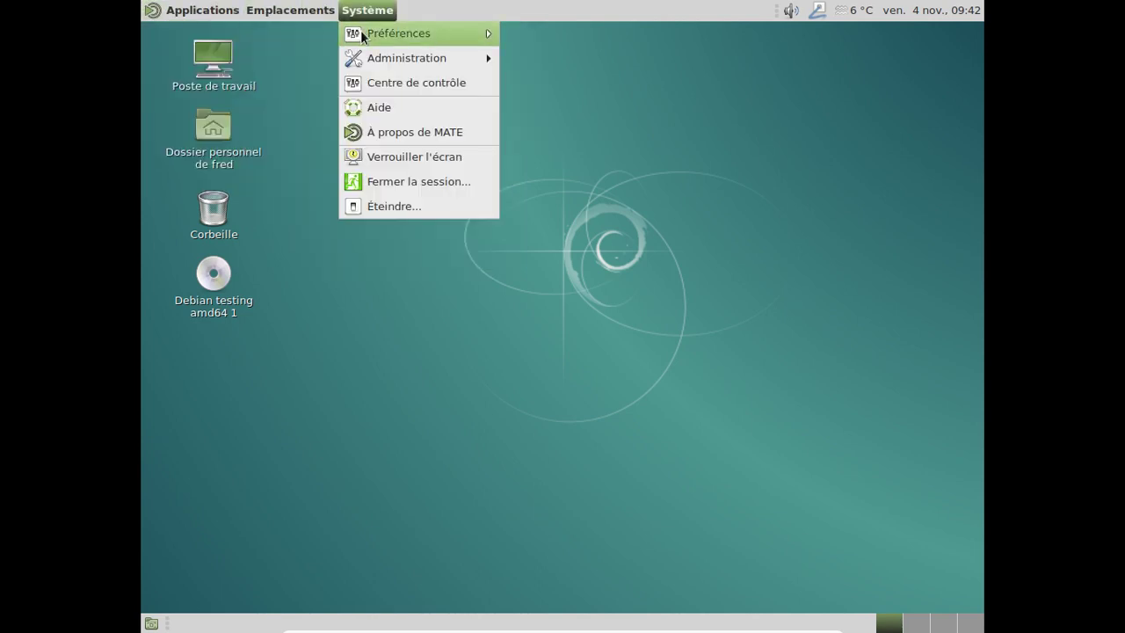
pyautogui.moveTo(362, 35)
pyautogui.moveTo(540, 37)
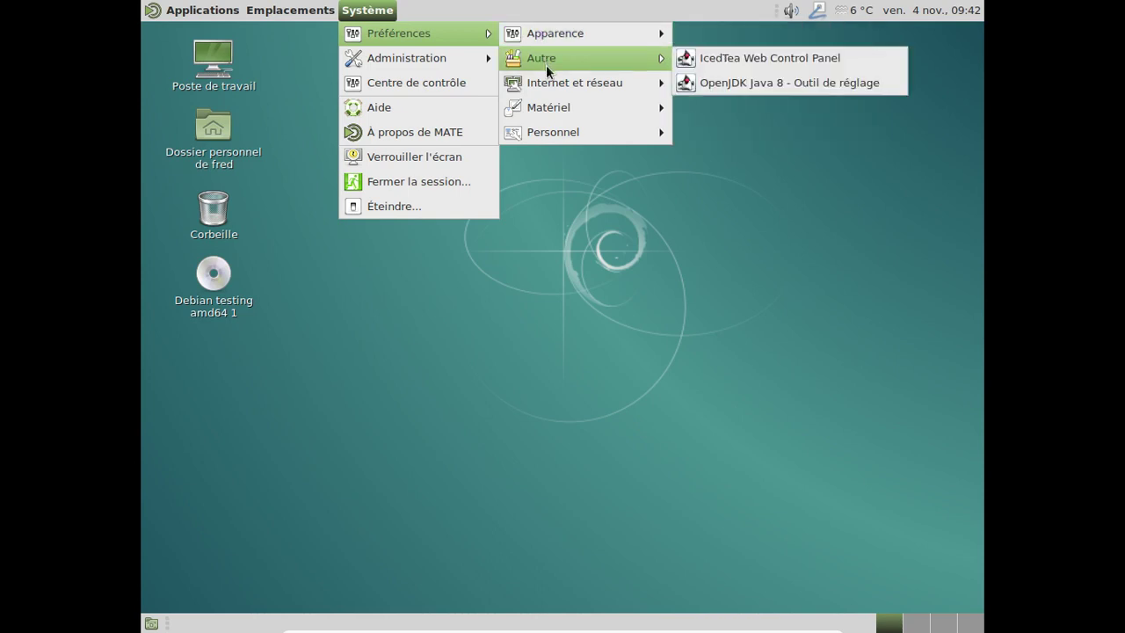
pyautogui.click(415, 81)
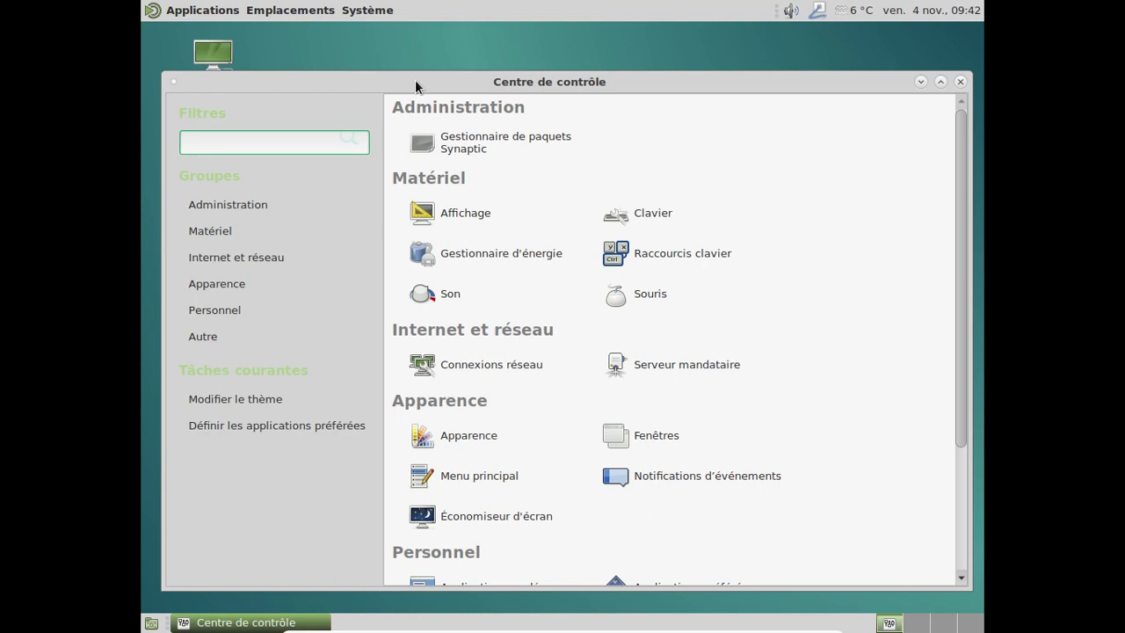
pyautogui.write('imp')
pyautogui.press('BackSpace')
pyautogui.press('BackSpace')
pyautogui.press('BackSpace')
pyautogui.click(959, 81)
# Examine the appearance, network, hardware and personal entries of the system preferences
pyautogui.click(393, 10)
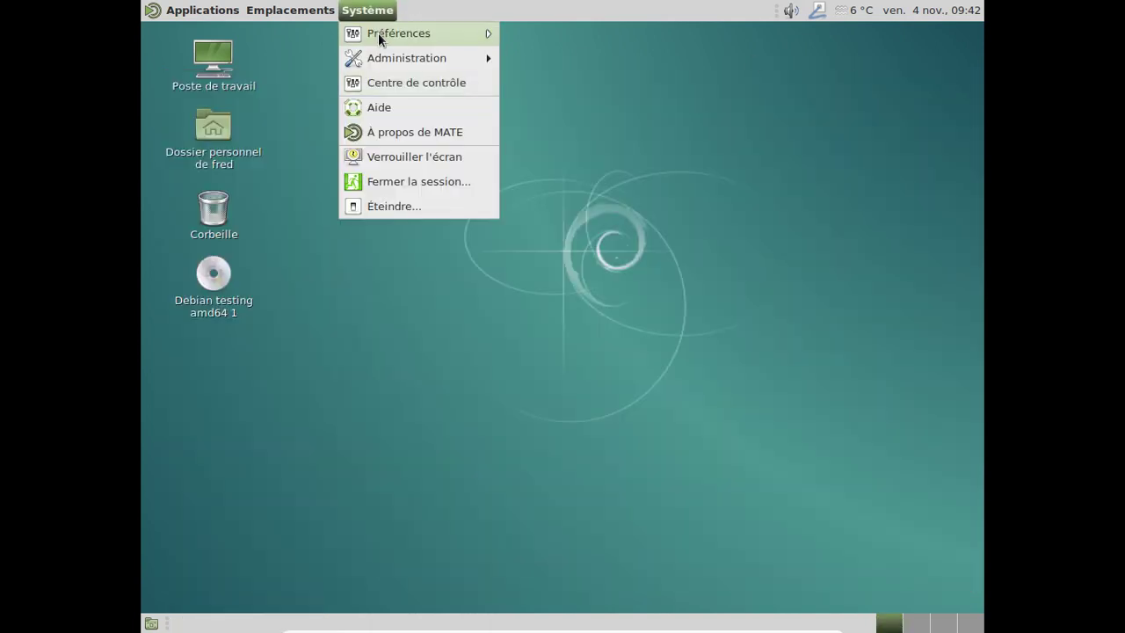
pyautogui.moveTo(378, 32)
pyautogui.moveTo(568, 42)
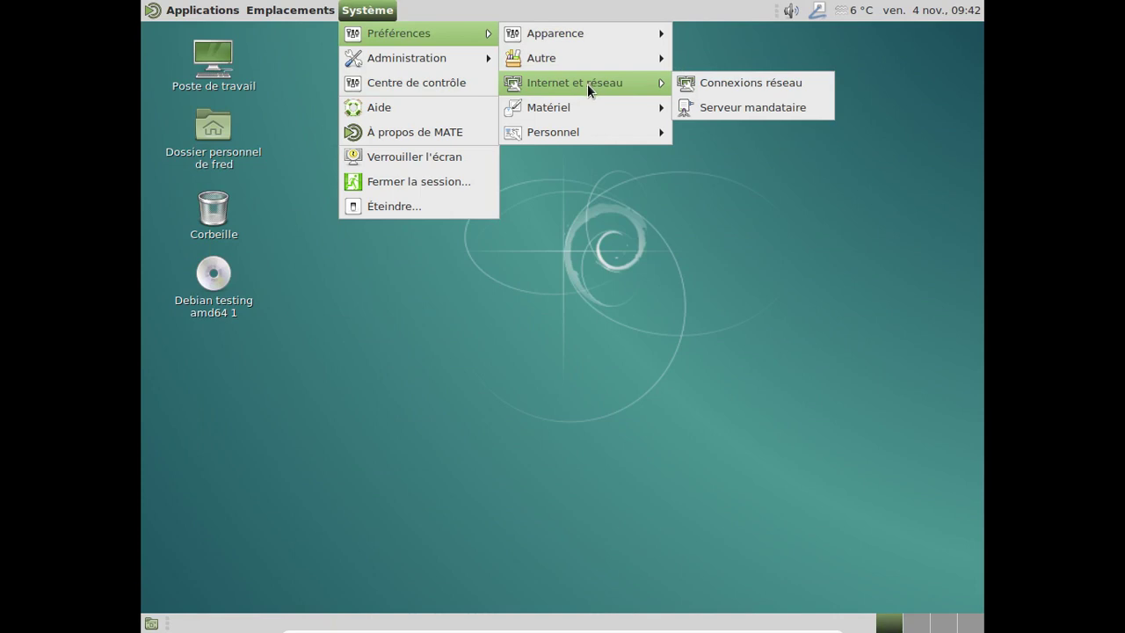
pyautogui.moveTo(583, 109)
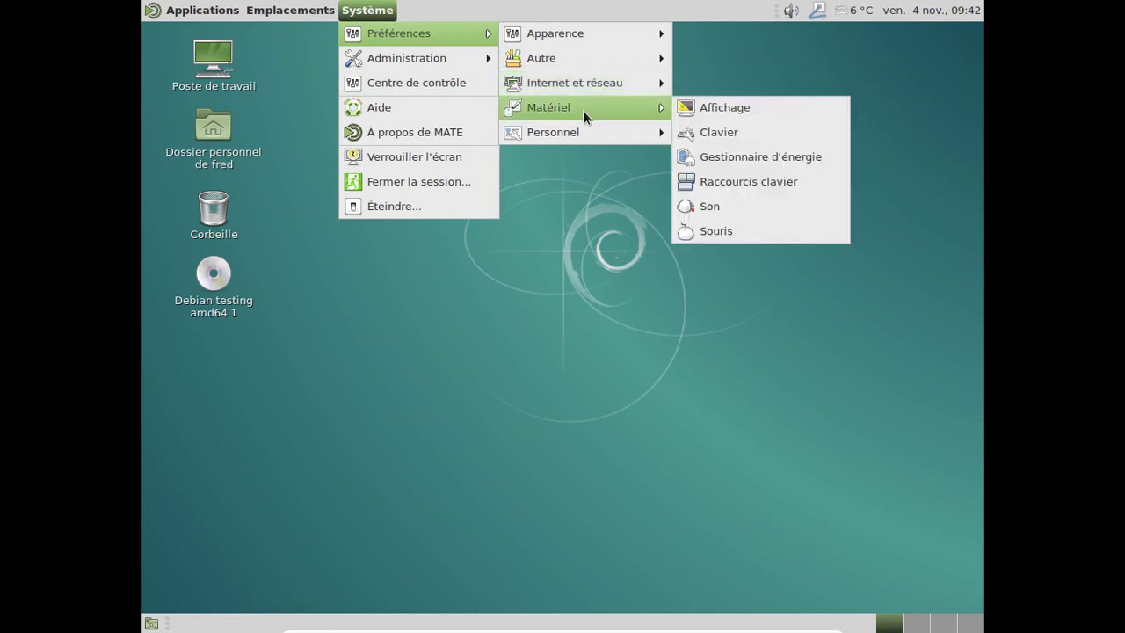
pyautogui.moveTo(584, 128)
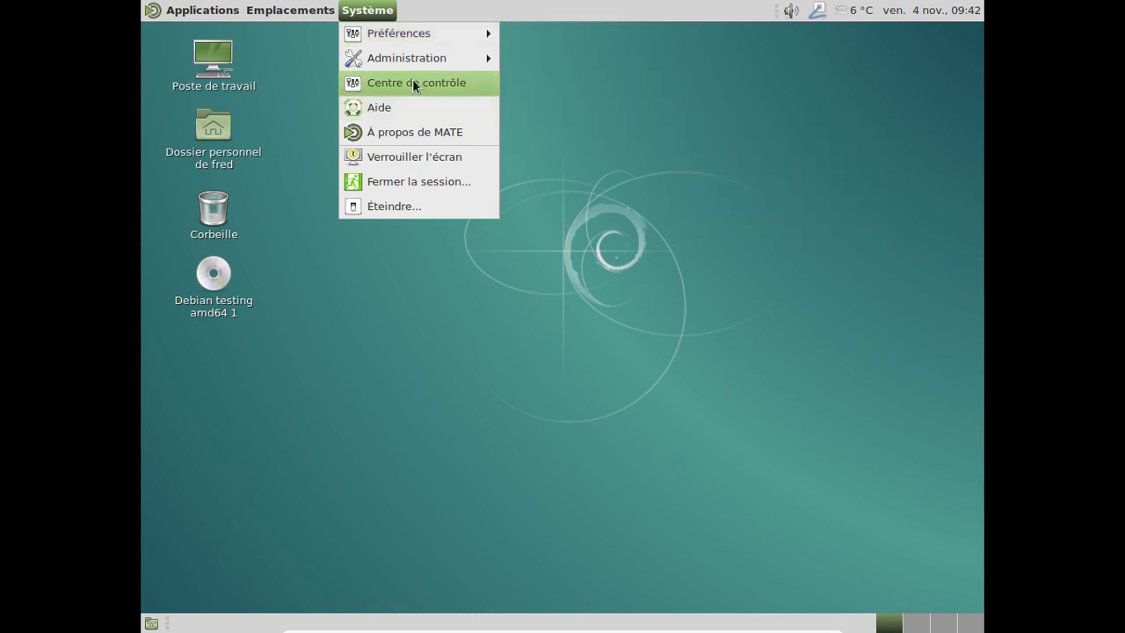
# Launch the Synaptic package manager from the system administration tools and authenticate with the root password
pyautogui.moveTo(415, 58)
pyautogui.click(583, 59)
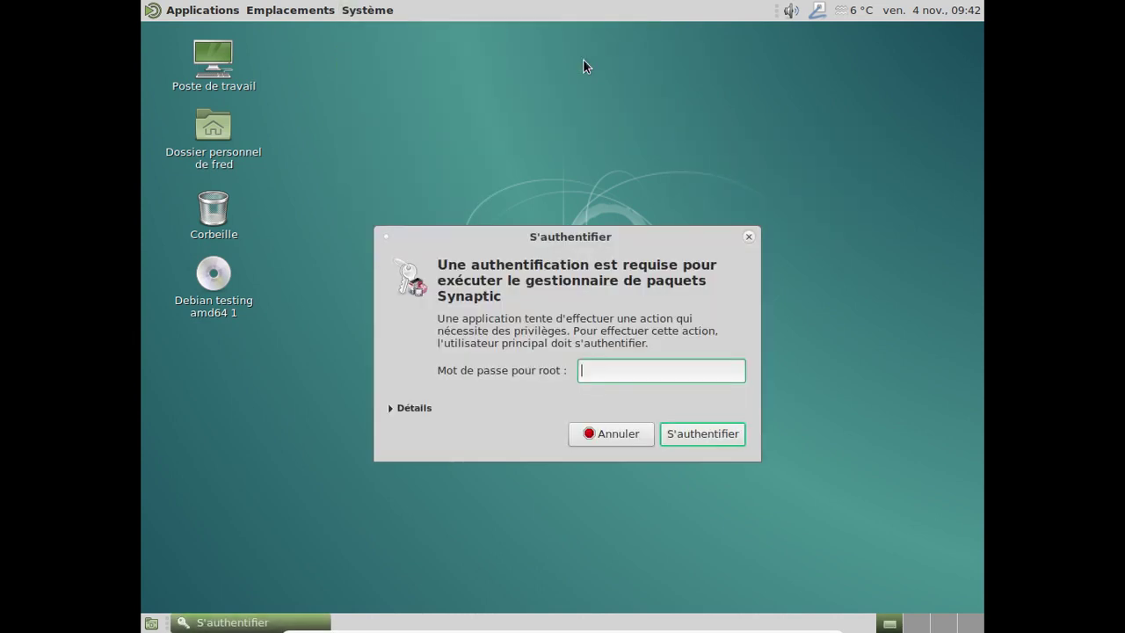
pyautogui.write('*********')
pyautogui.press('Return')
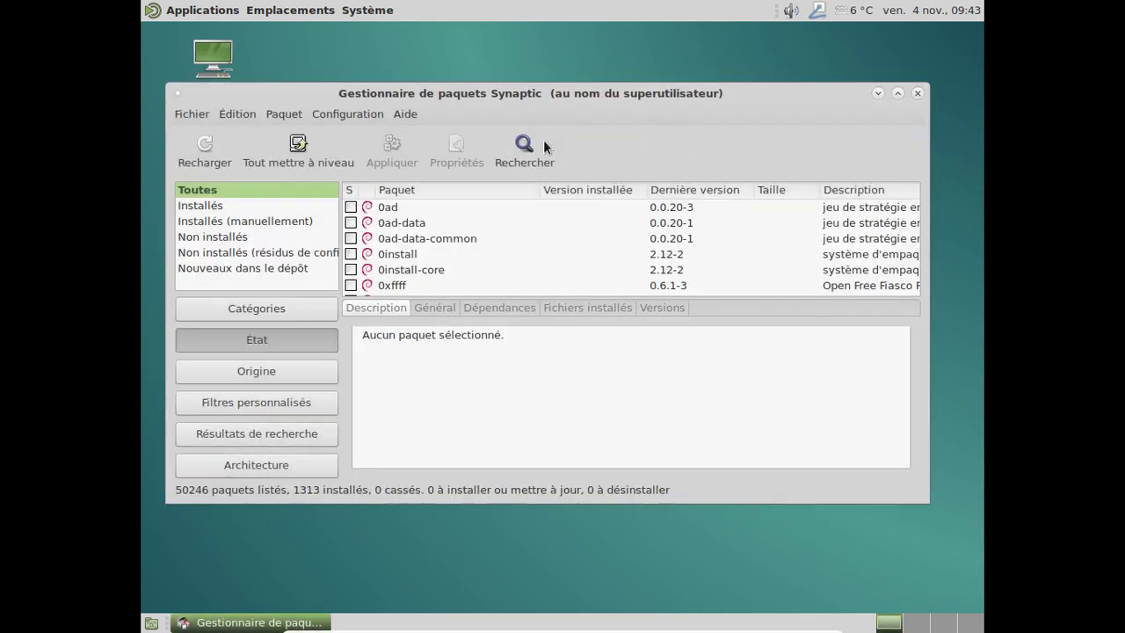
# Search package names and descriptions for "python qt5"
pyautogui.click(533, 148)
pyautogui.write('python')
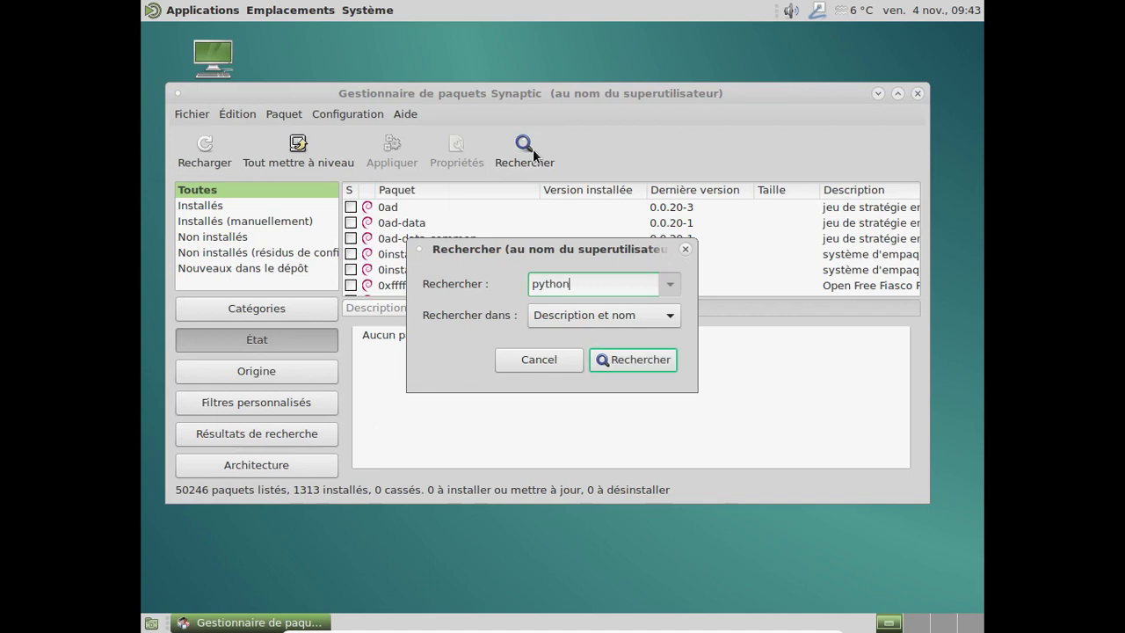
pyautogui.write('-gtk')
pyautogui.press('Return')
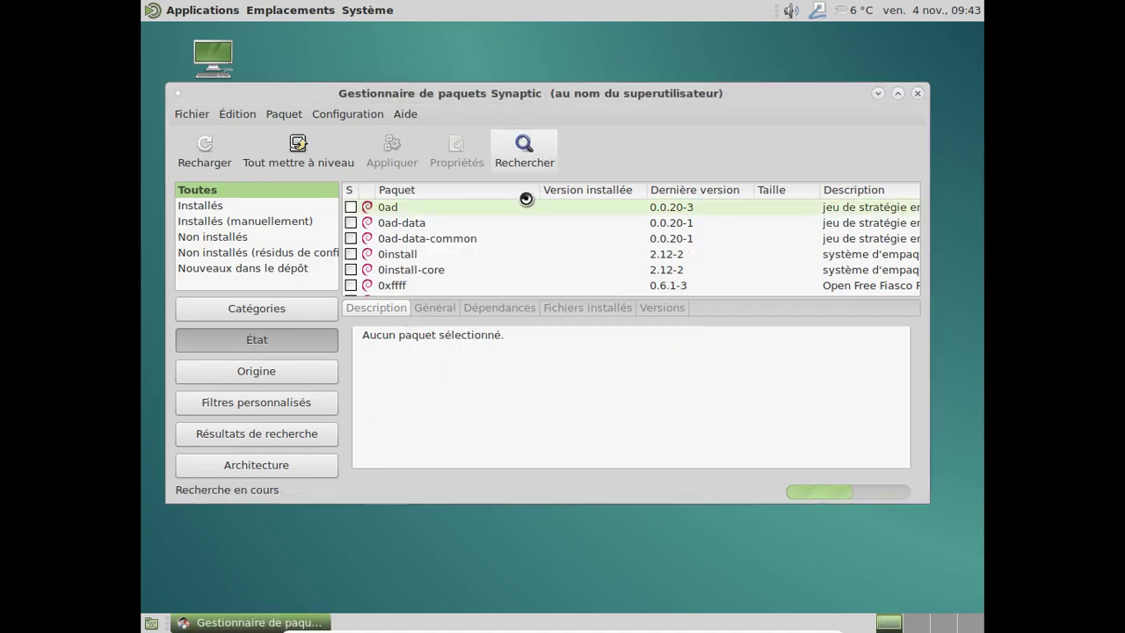
# Mark python-pyqt5 for installation and accept the additional dependency packages
pyautogui.scroll(-2, 525, 201)
pyautogui.scroll(2, 525, 200)
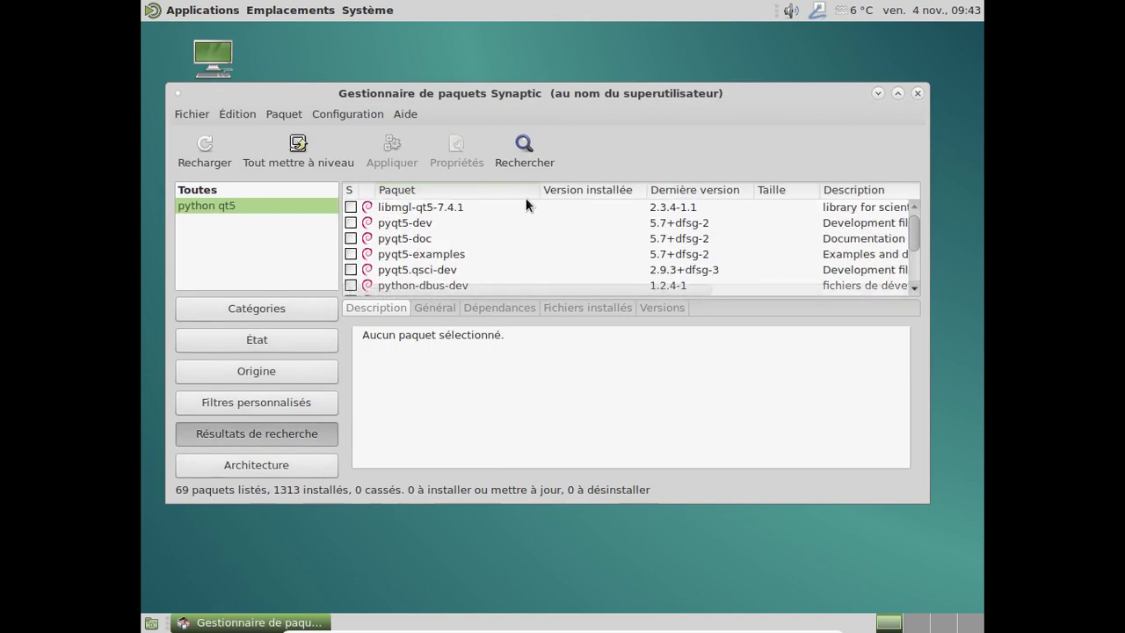
pyautogui.scroll(-1, 525, 201)
pyautogui.scroll(-3, 525, 198)
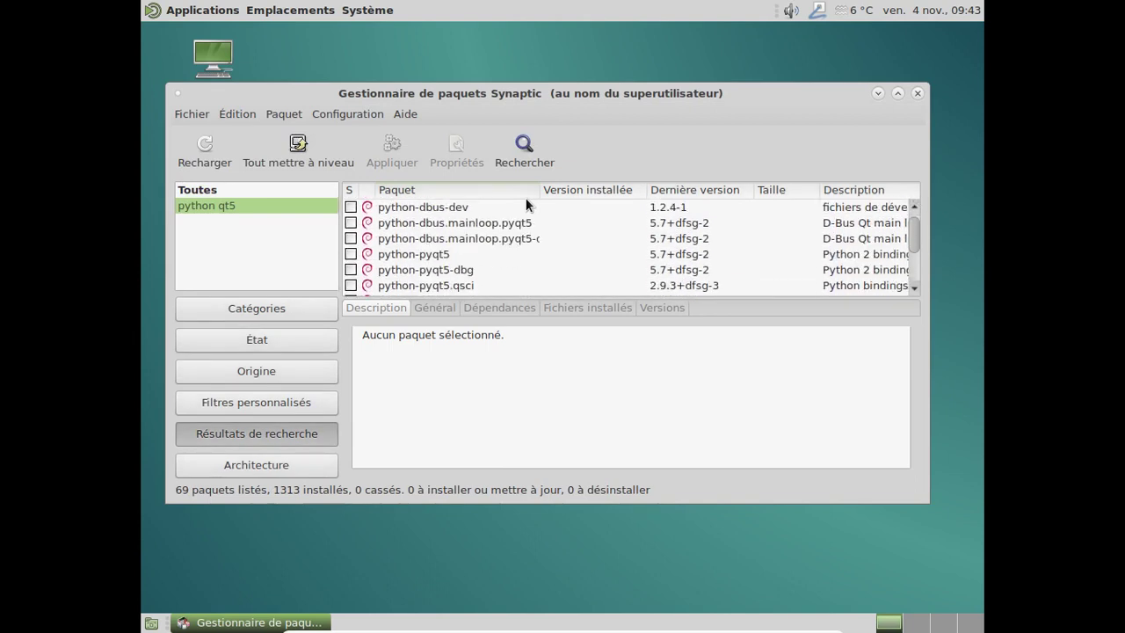
pyautogui.rightClick(493, 253)
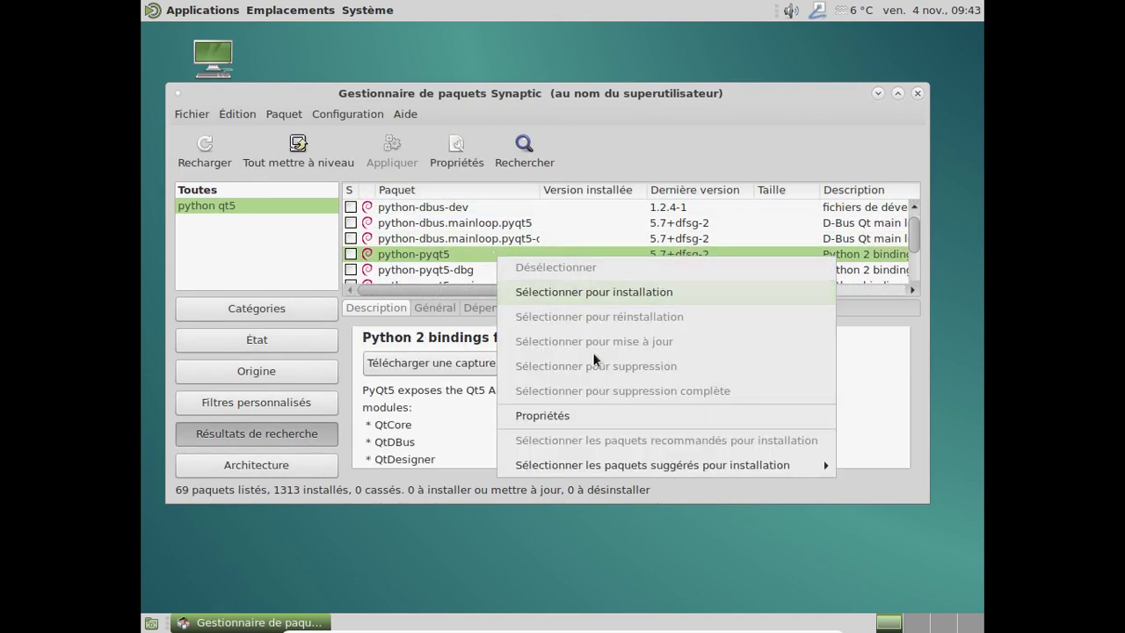
pyautogui.click(600, 292)
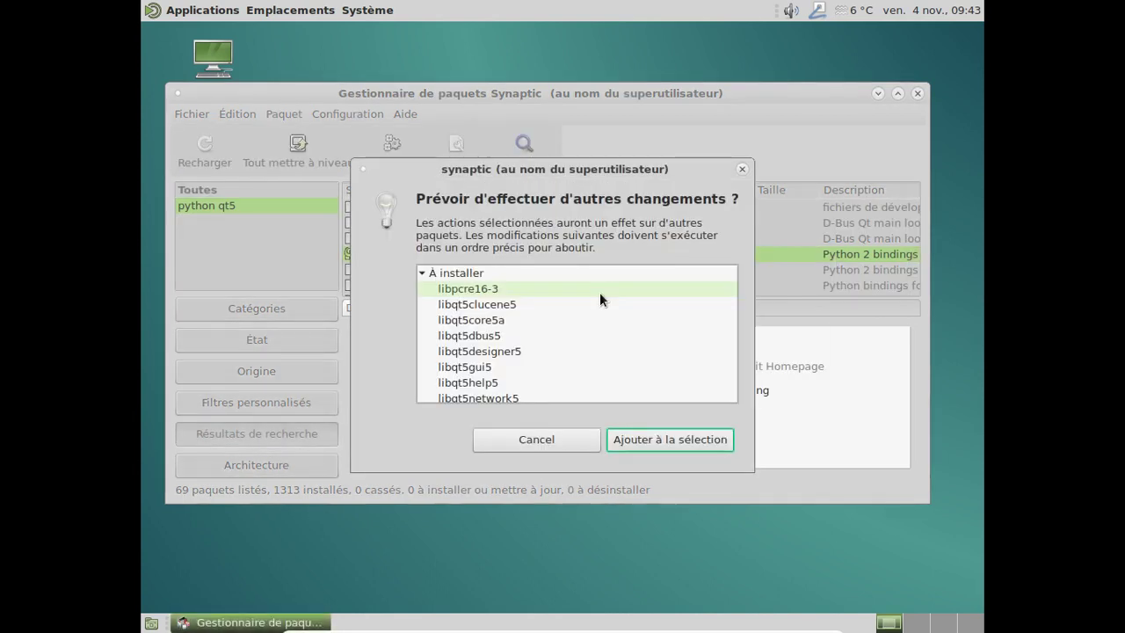
pyautogui.click(670, 439)
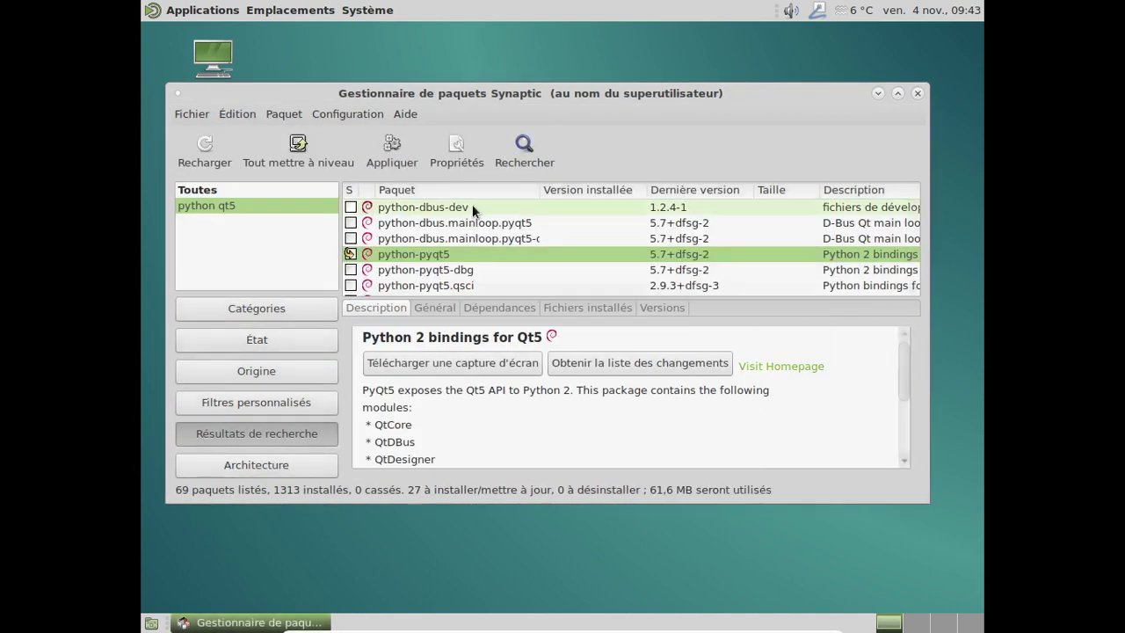
# Search package names and descriptions for "hplip"
pyautogui.click(521, 156)
pyautogui.write('pyqt5')
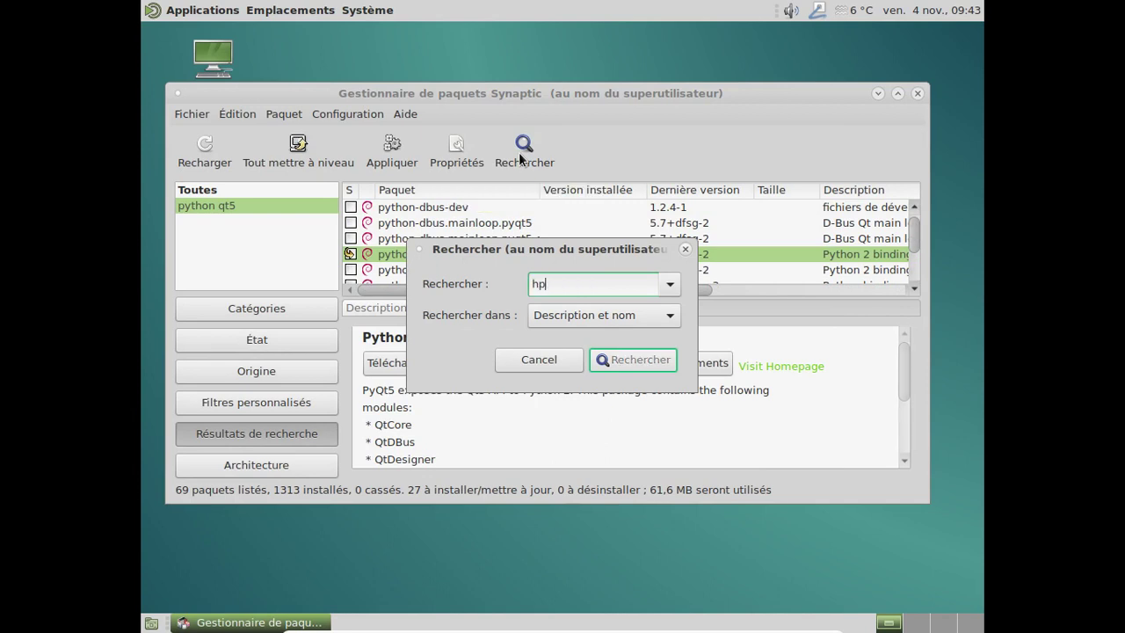
pyautogui.press('Return')
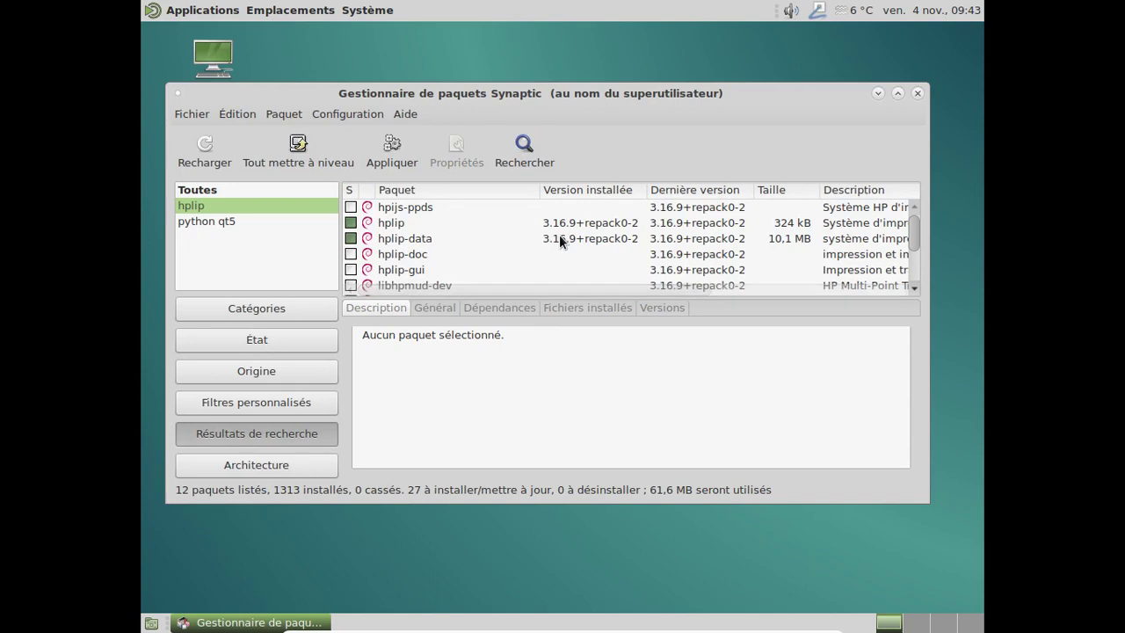
# Mark hplip-gui for installation with its dependencies and apply all marked changes
pyautogui.click(475, 264)
pyautogui.rightClick(475, 265)
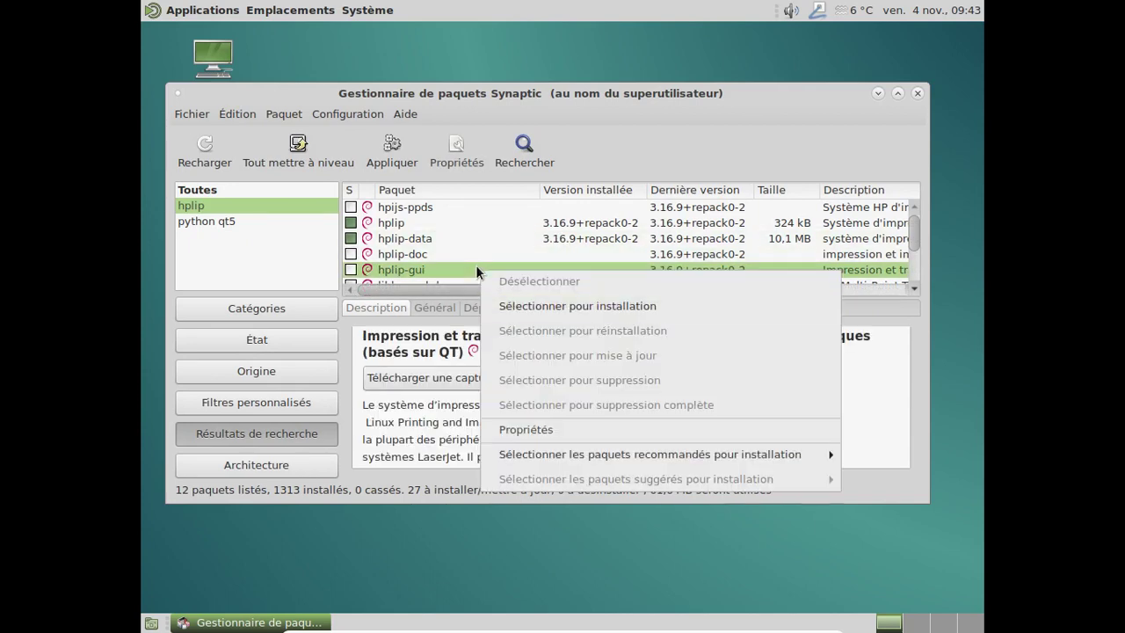
pyautogui.click(569, 307)
pyautogui.click(669, 439)
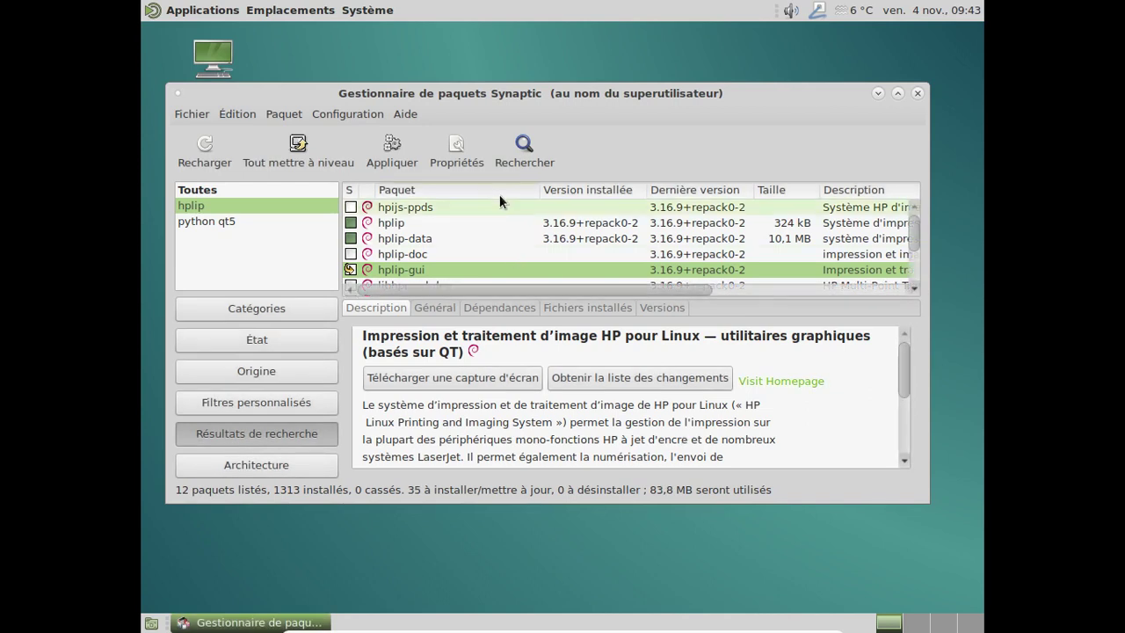
pyautogui.click(392, 152)
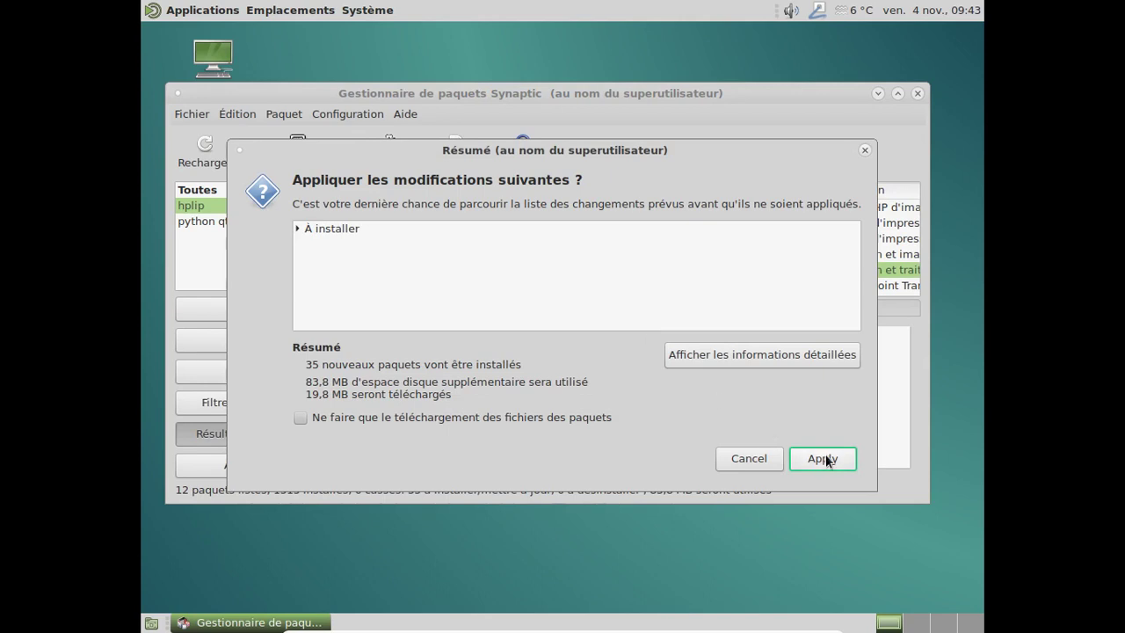
pyautogui.click(823, 457)
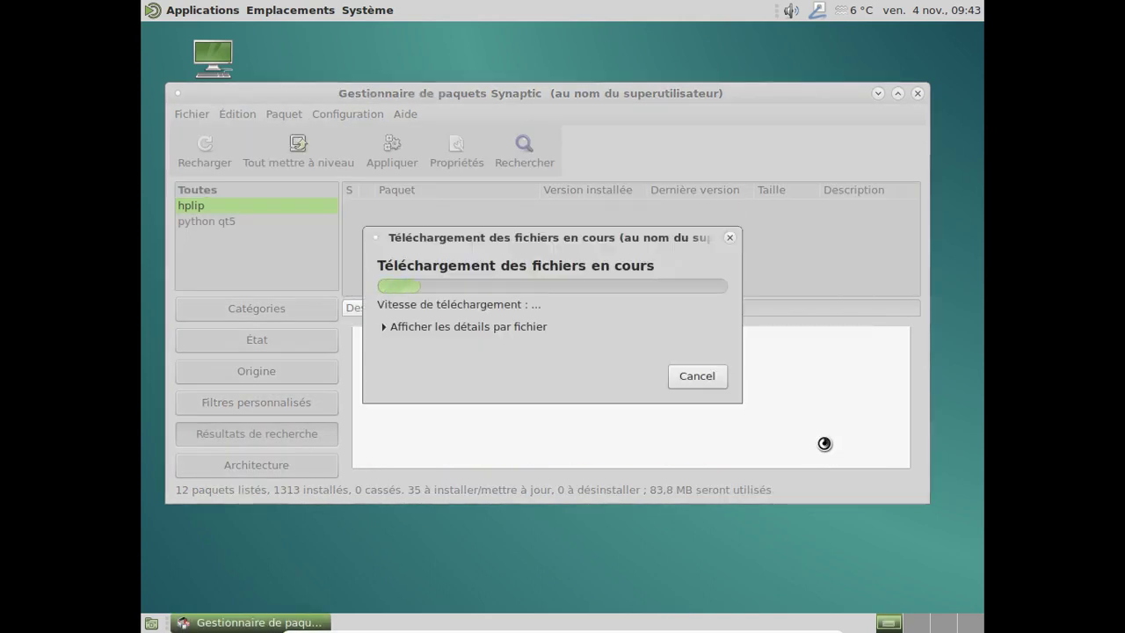
# Launch Firefox ESR from the Internet applications and close the two first-run tabs, keeping the start page
pyautogui.click(189, 12)
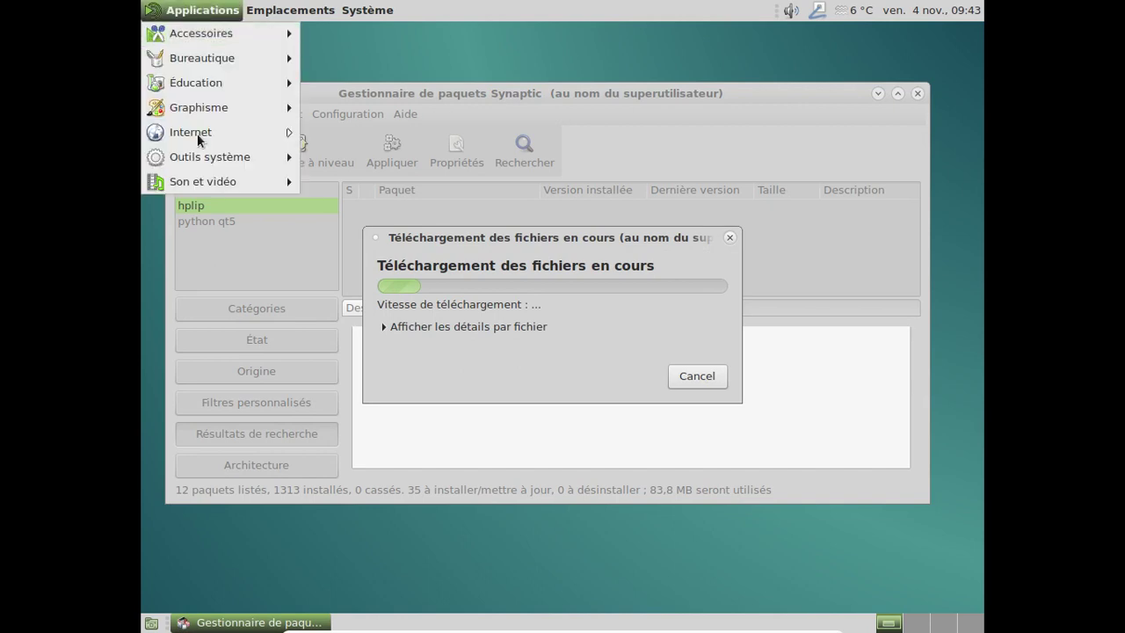
pyautogui.moveTo(212, 161)
pyautogui.moveTo(209, 131)
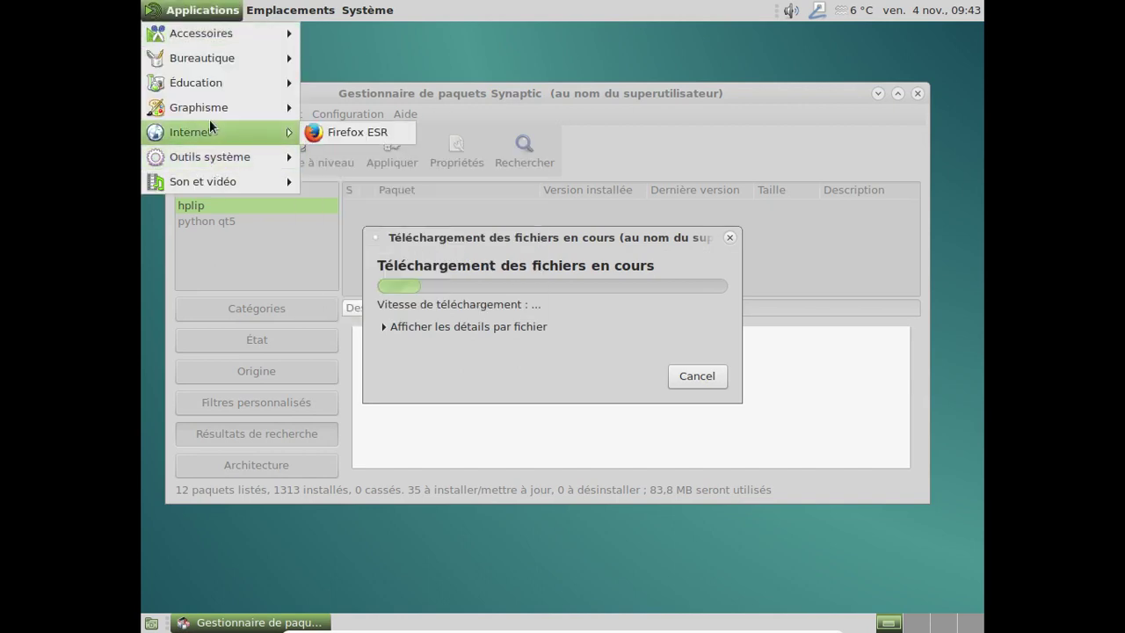
pyautogui.click(326, 133)
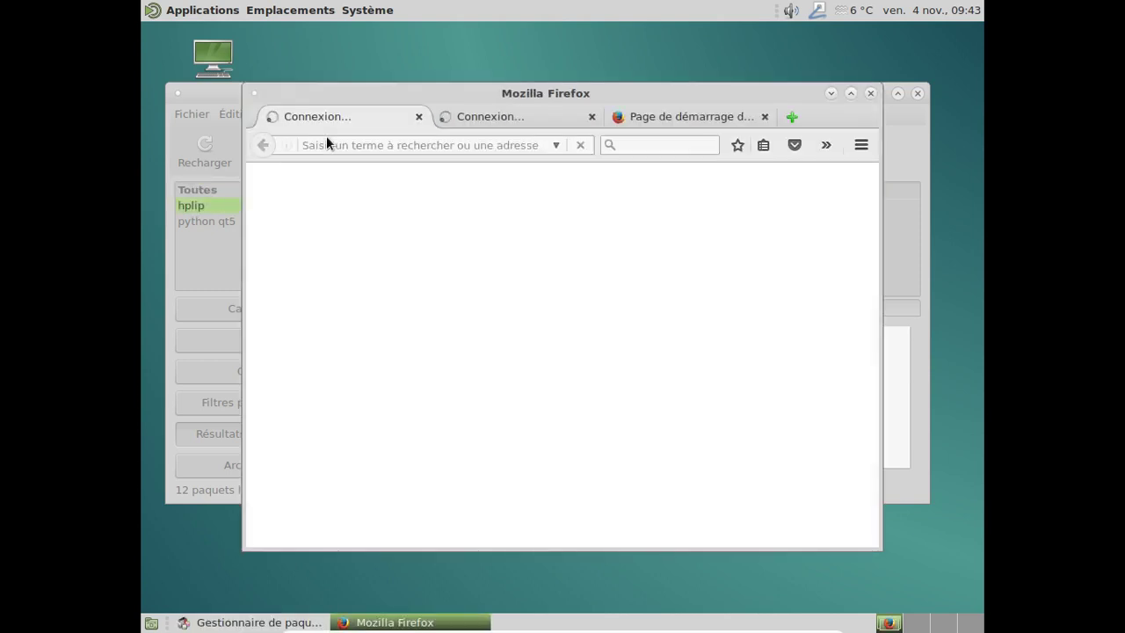
pyautogui.click(418, 116)
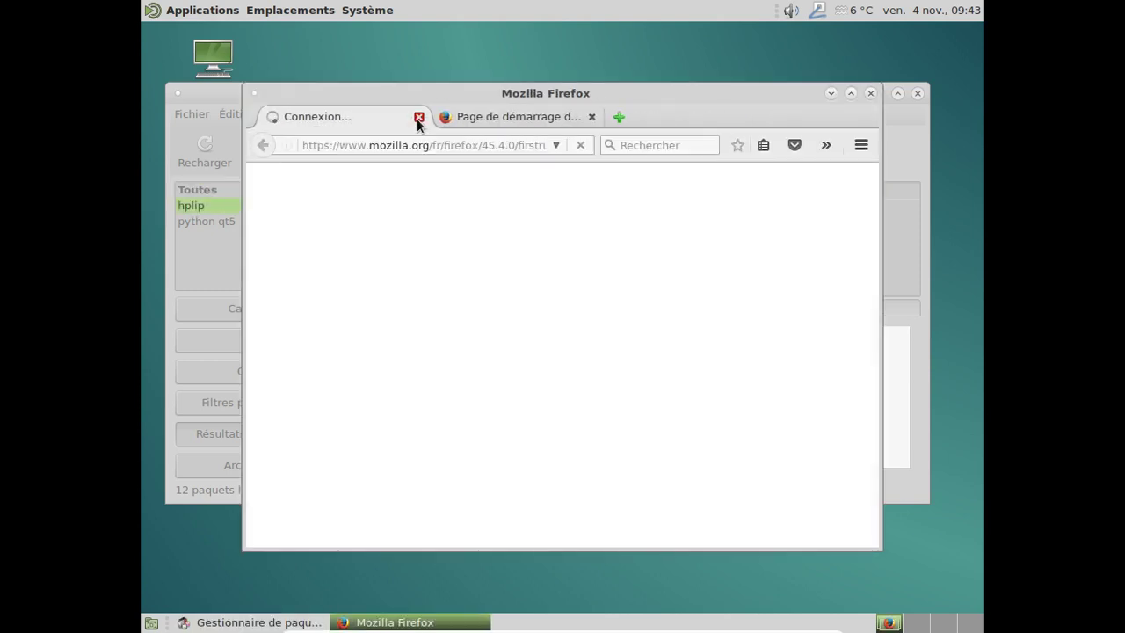
pyautogui.click(419, 117)
# Load the CUPS home page at localhost:631 and close the browser
pyautogui.click(400, 145)
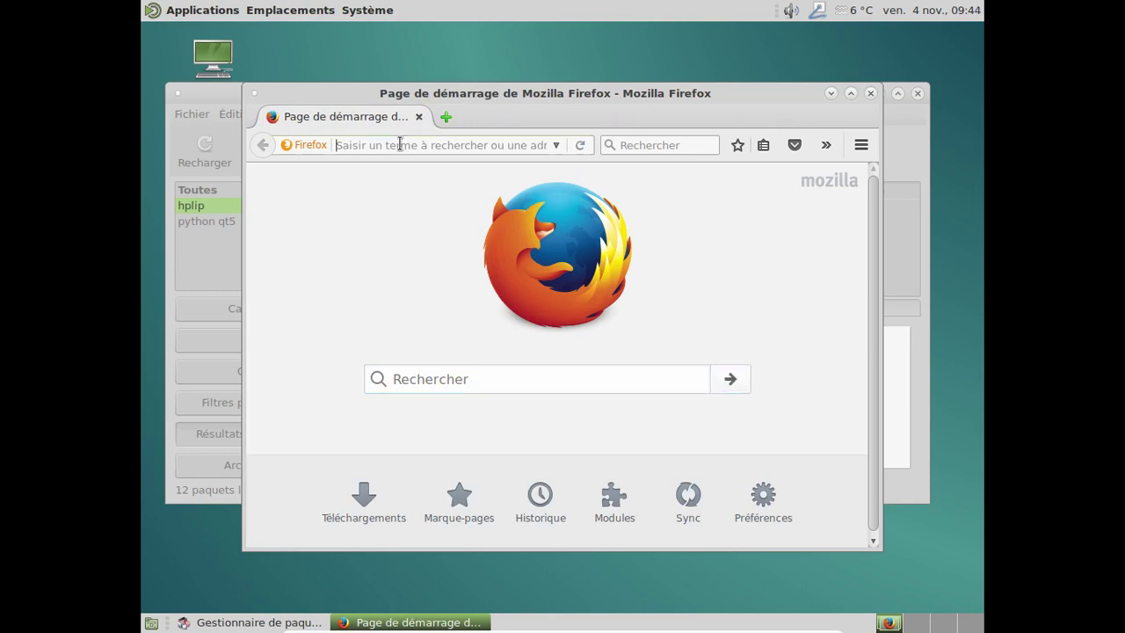
pyautogui.write('localhos')
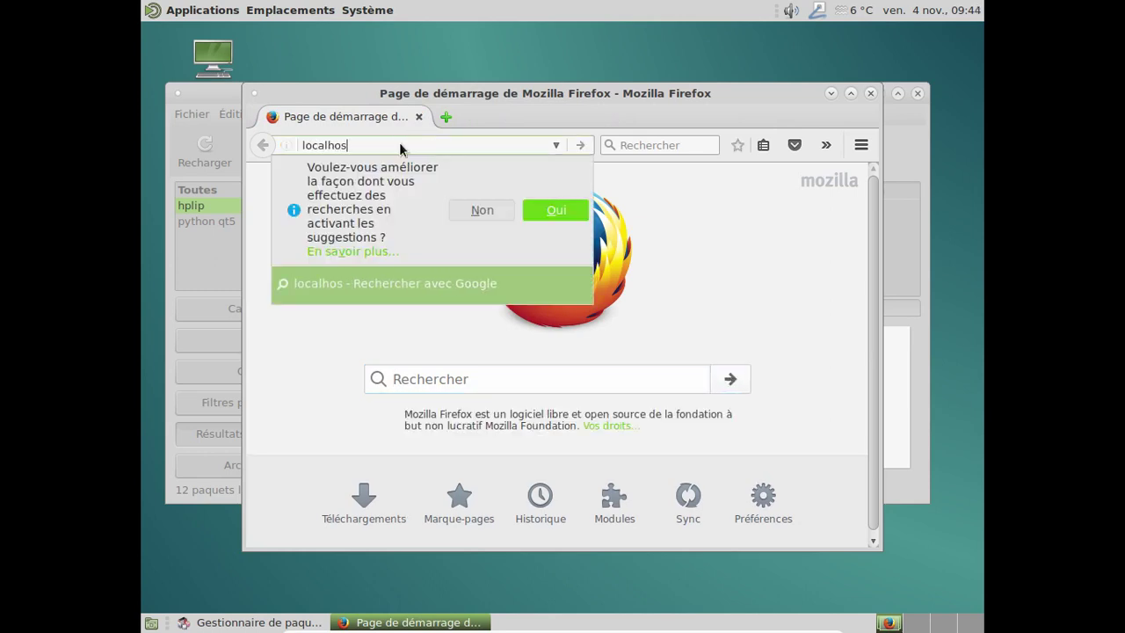
pyautogui.write('t:631')
pyautogui.press('Return')
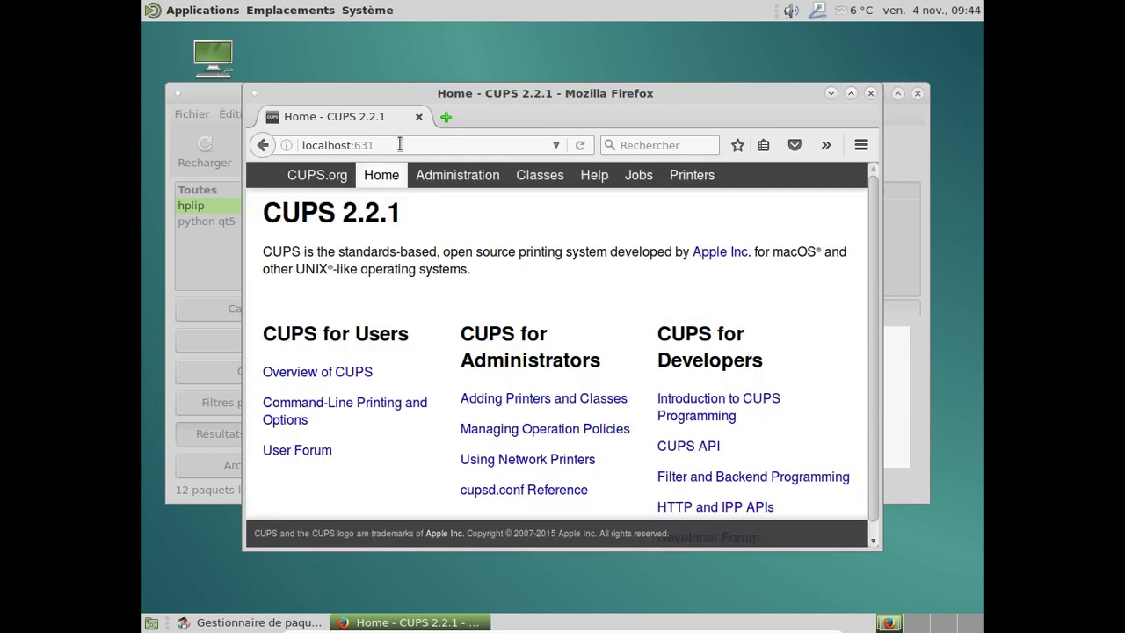
pyautogui.click(873, 92)
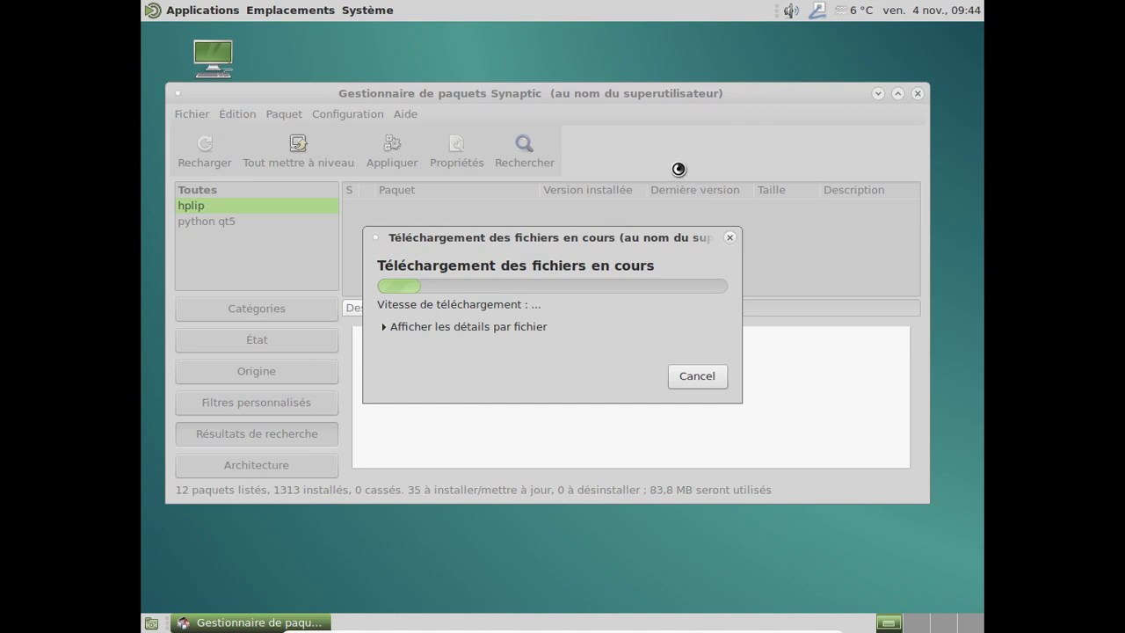
# Show the per-file download details in Synaptic and check the Son et vidéo category of the applications menu
pyautogui.click(476, 325)
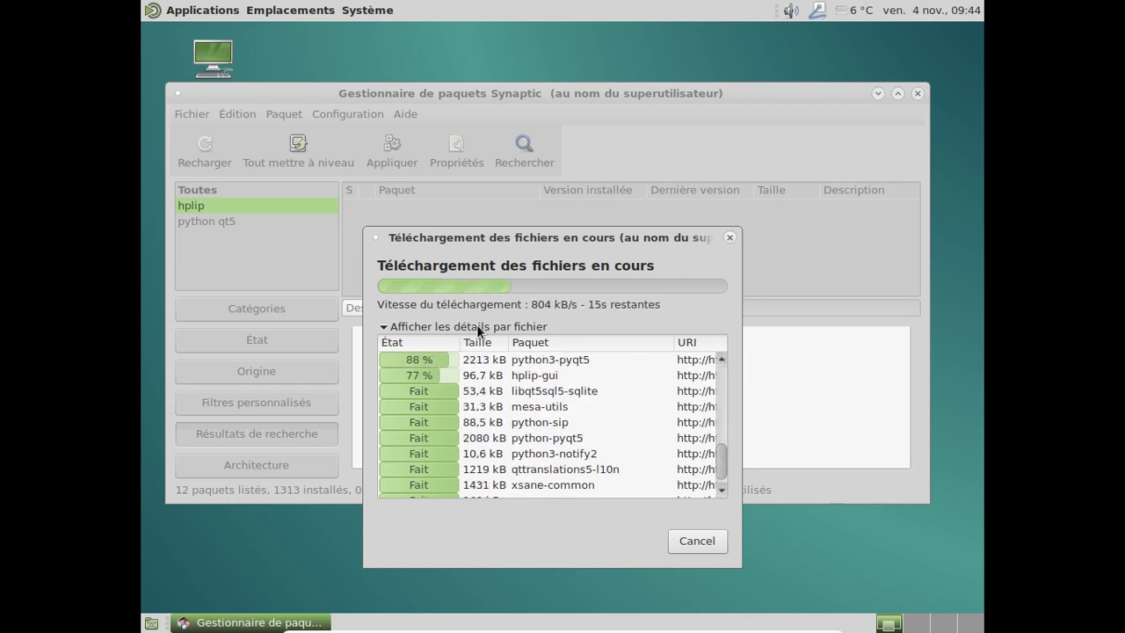
pyautogui.click(188, 12)
pyautogui.moveTo(215, 187)
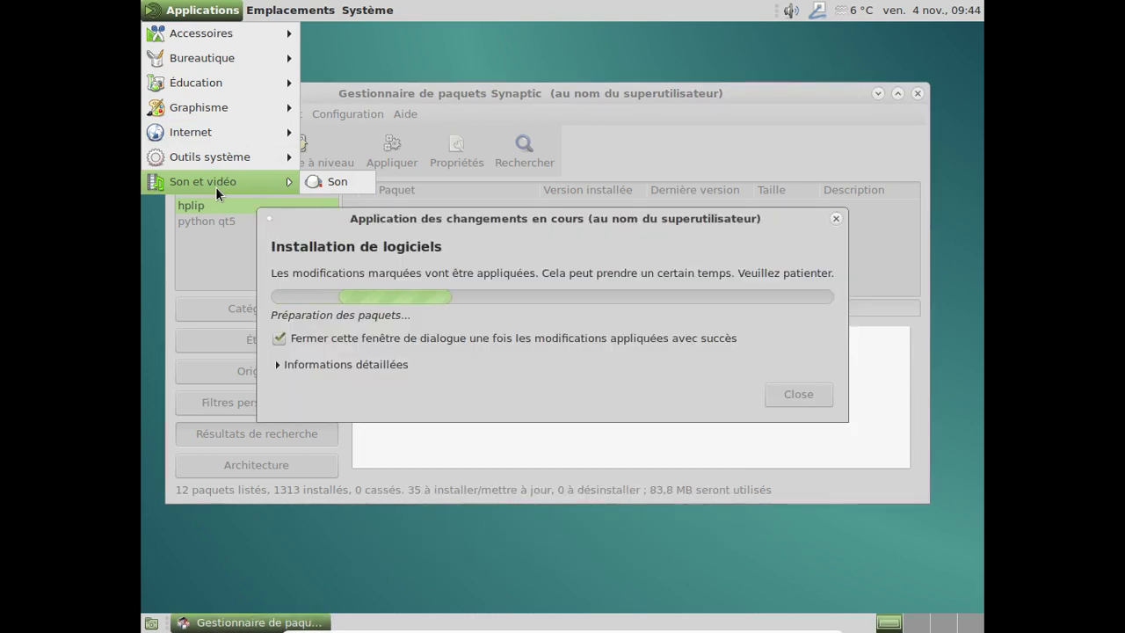
pyautogui.click(481, 91)
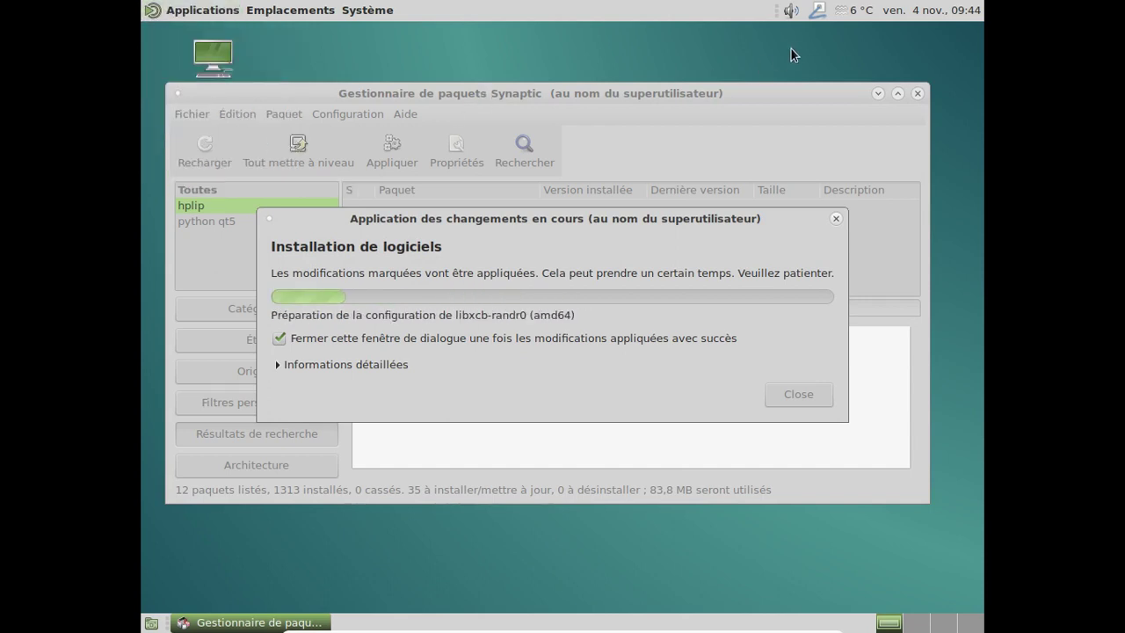
# Raise the sound output volume to the maximum of the panel's volume slider
pyautogui.click(796, 10)
pyautogui.scroll(5, 798, 10)
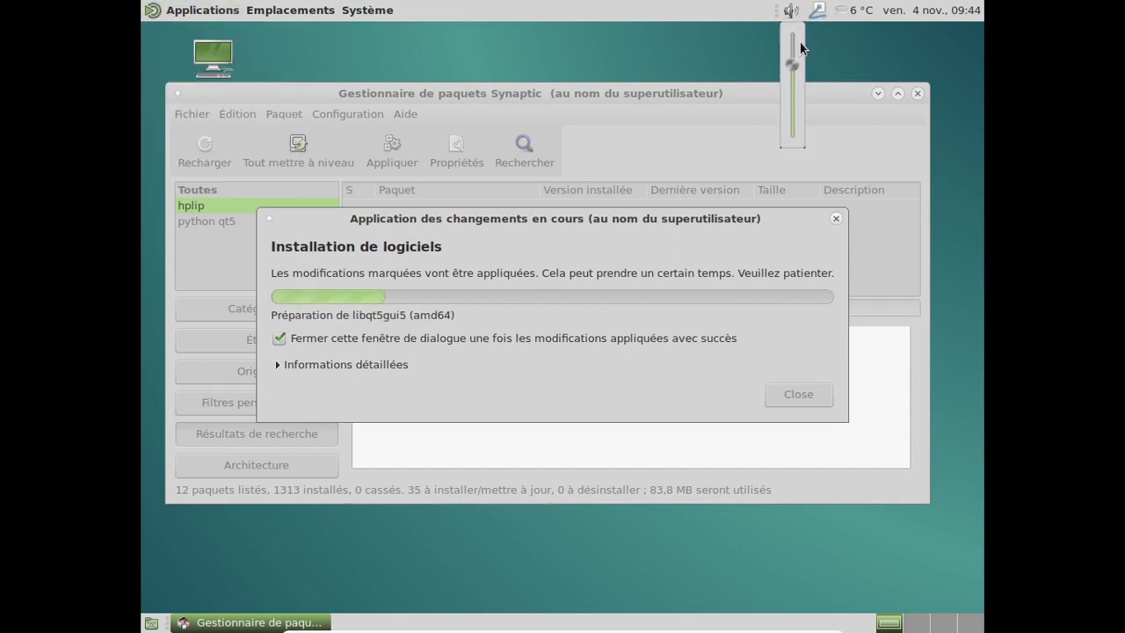
pyautogui.scroll(2, 797, 40)
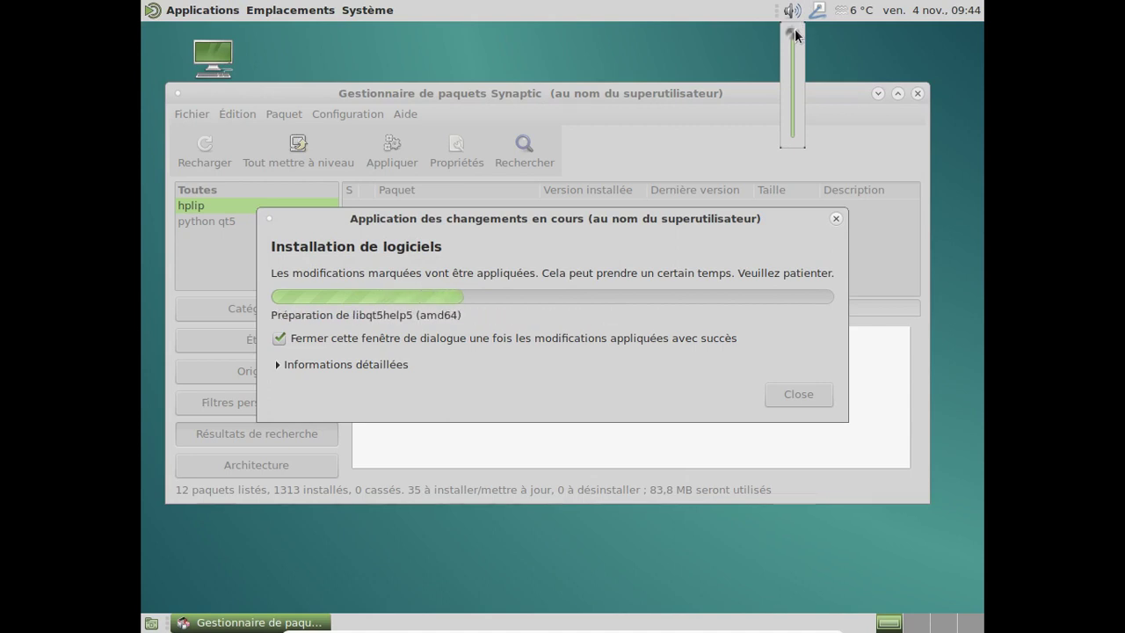
# Open the sound preferences from the volume control and choose a sound theme so that the alert sounds can be selected
pyautogui.click(794, 12)
pyautogui.rightClick(794, 11)
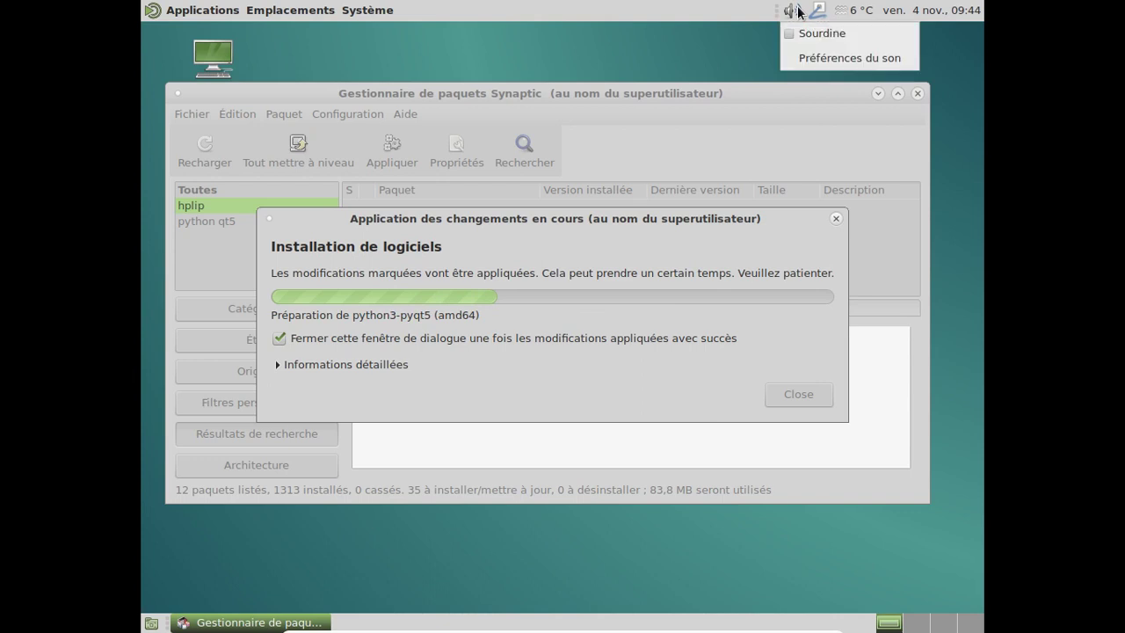
pyautogui.click(827, 50)
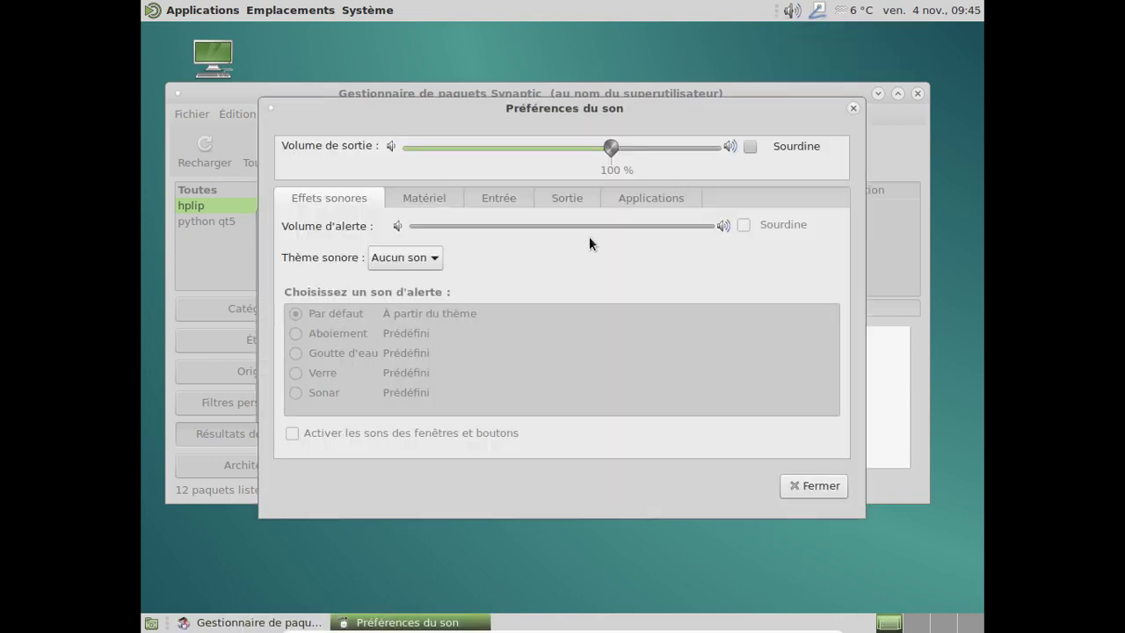
pyautogui.click(411, 257)
pyautogui.click(407, 282)
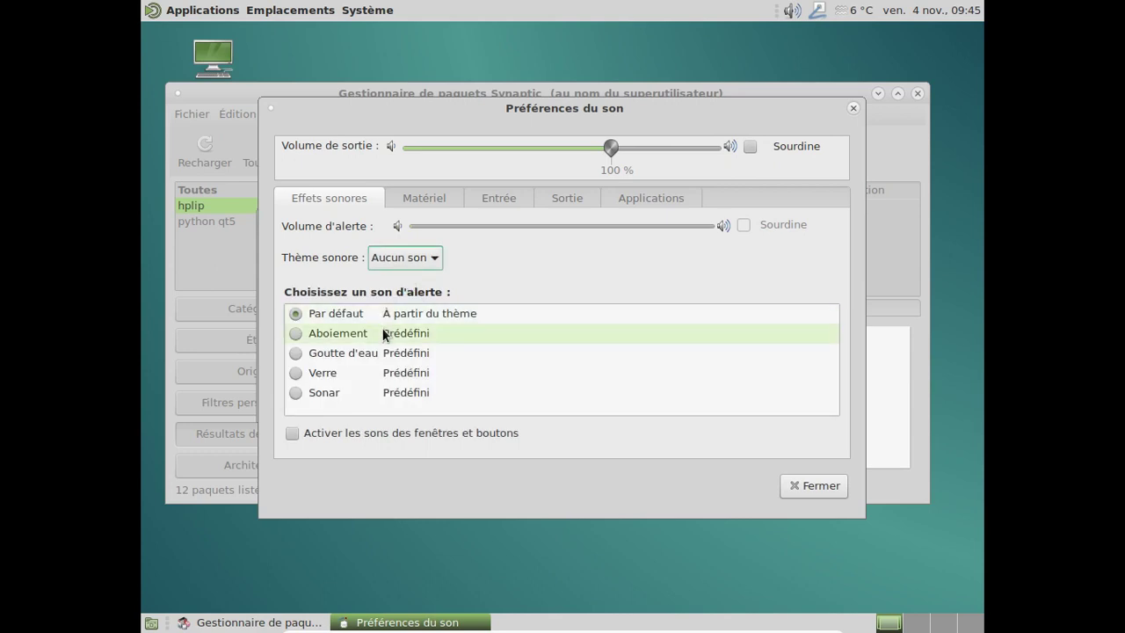
# Try alert sounds including Aboiement and Verre, and select the Par défaut alert sound from the theme
pyautogui.click(383, 332)
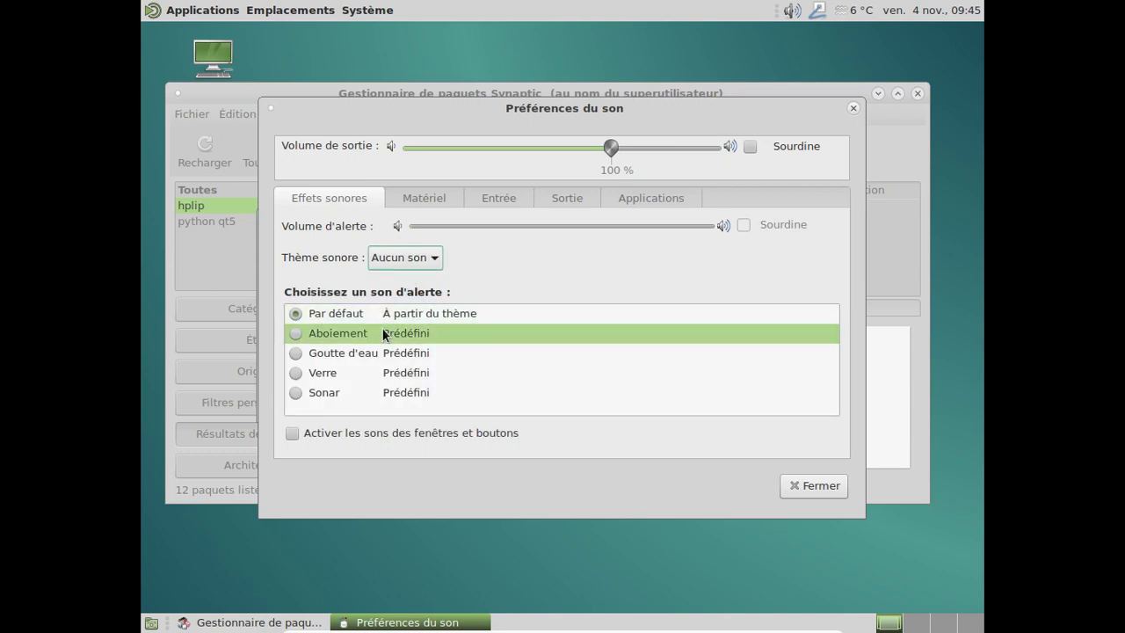
pyautogui.click(303, 352)
pyautogui.click(297, 332)
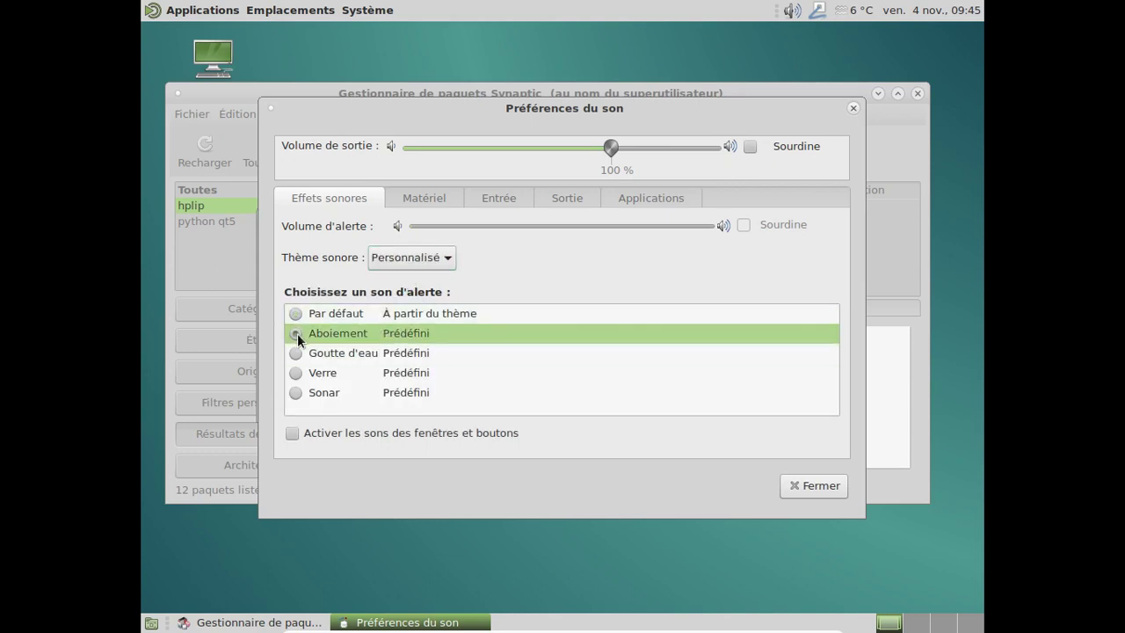
pyautogui.click(298, 384)
pyautogui.click(297, 374)
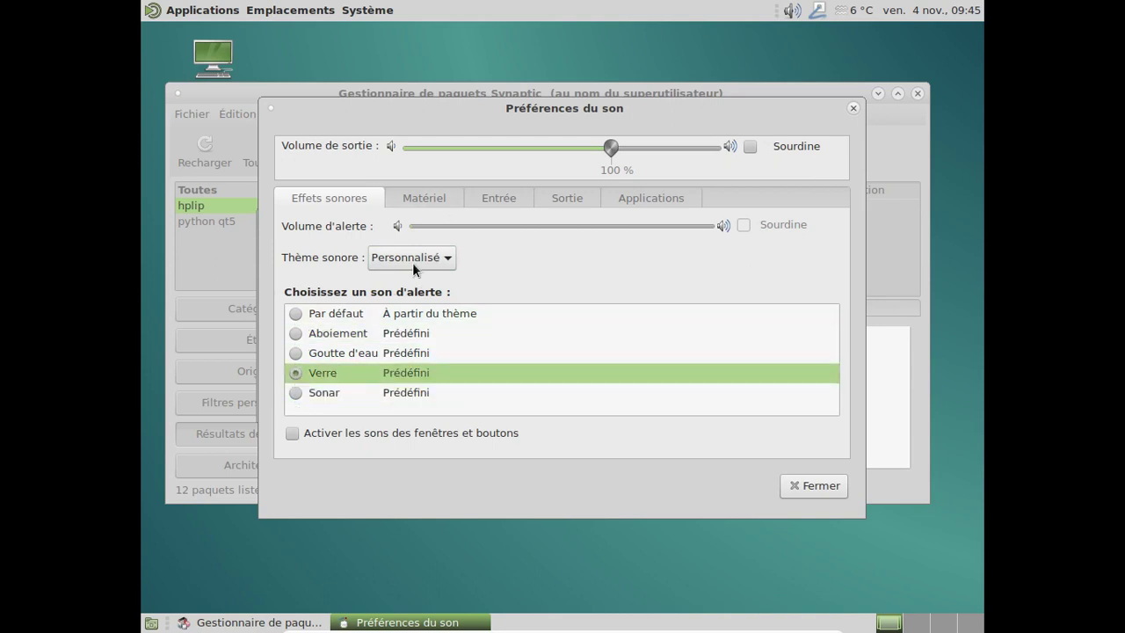
pyautogui.click(385, 307)
pyautogui.click(302, 313)
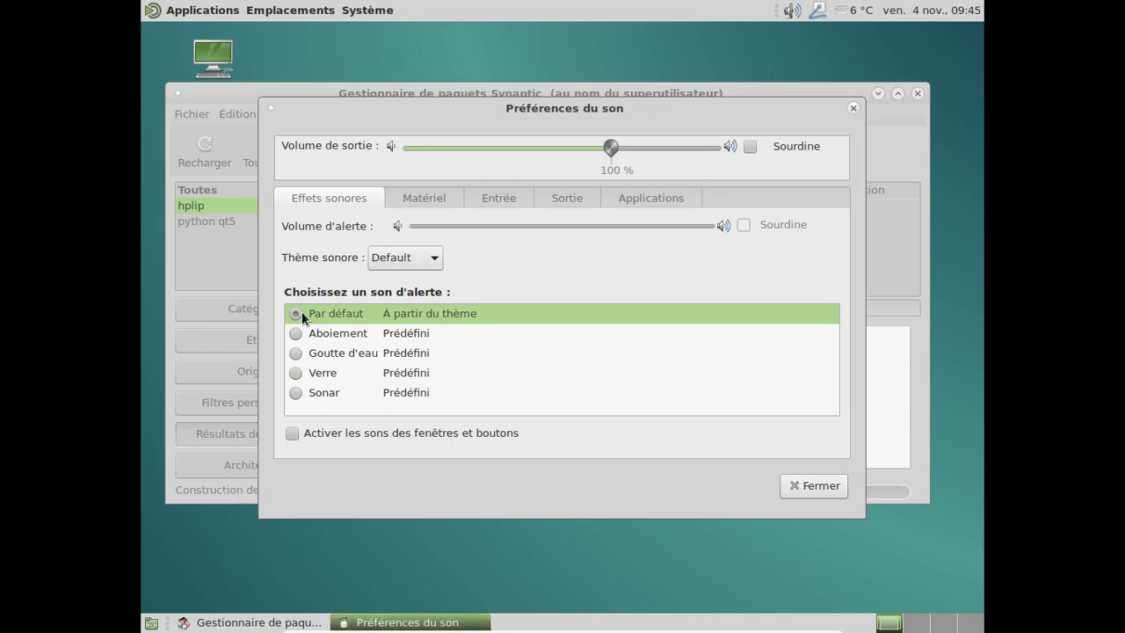
# Test the Front Left and Front Right speakers of the Audio interne device in the hardware sound settings
pyautogui.click(415, 198)
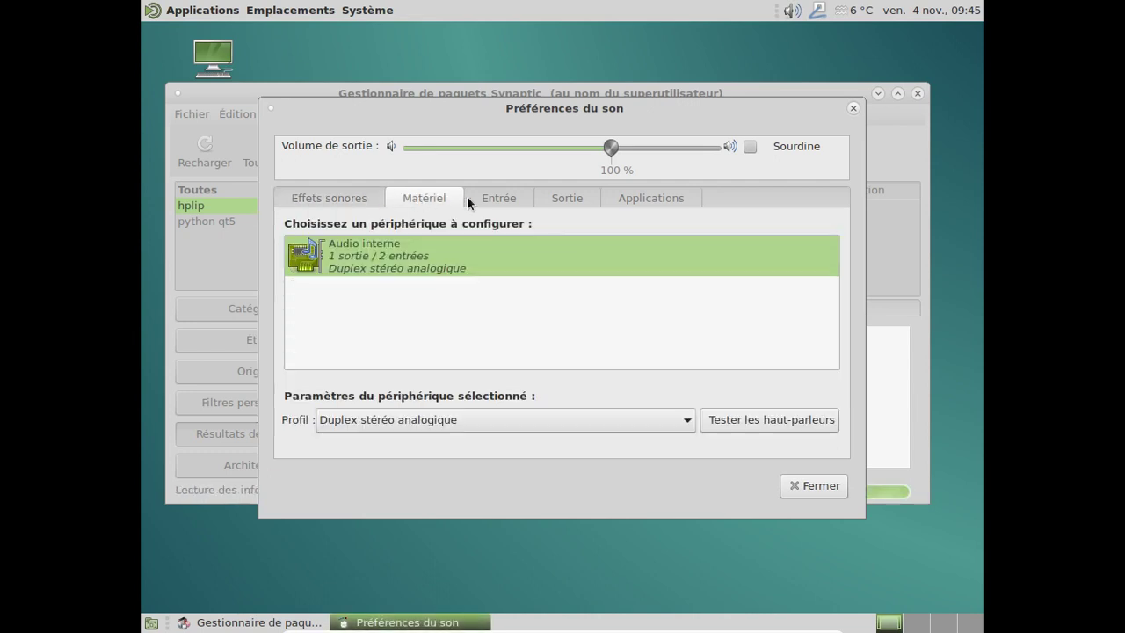
pyautogui.click(761, 420)
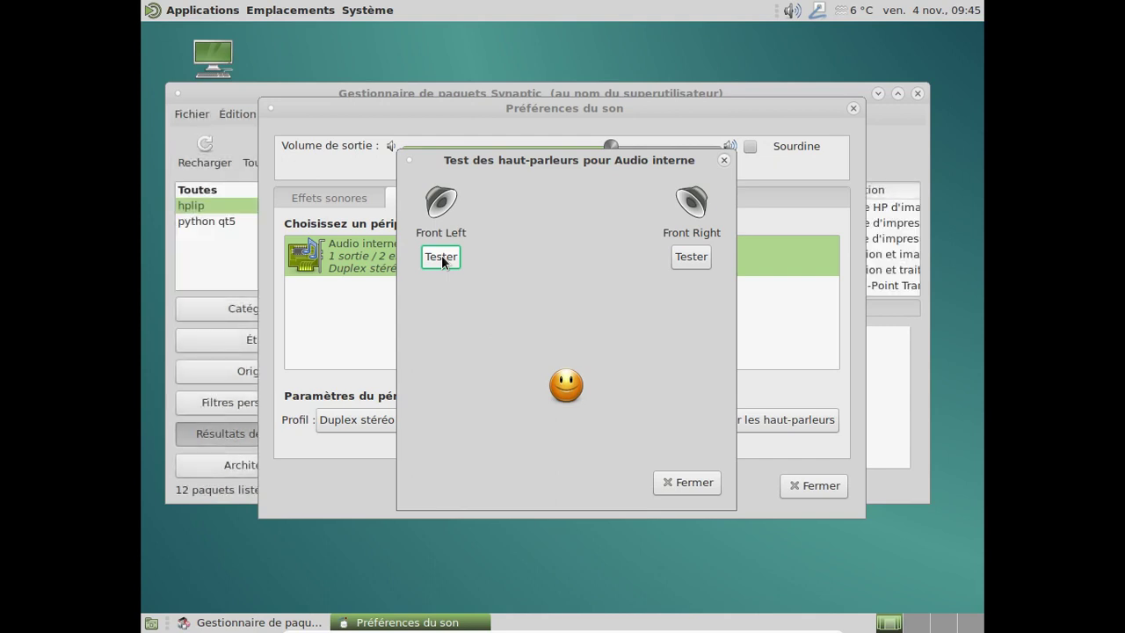
pyautogui.click(691, 257)
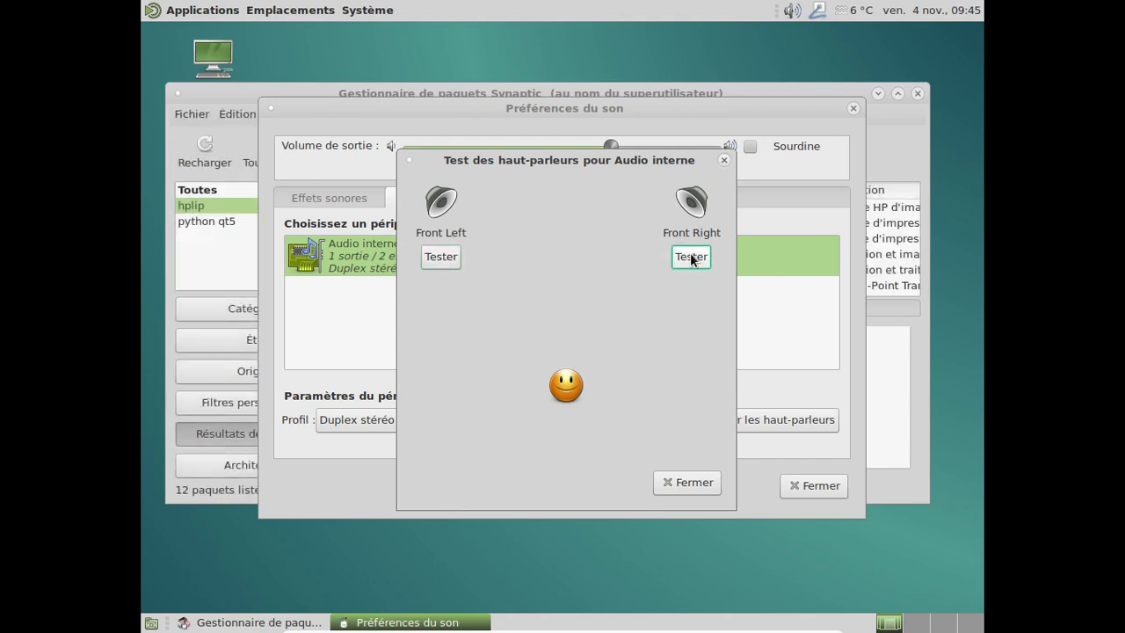
pyautogui.click(695, 481)
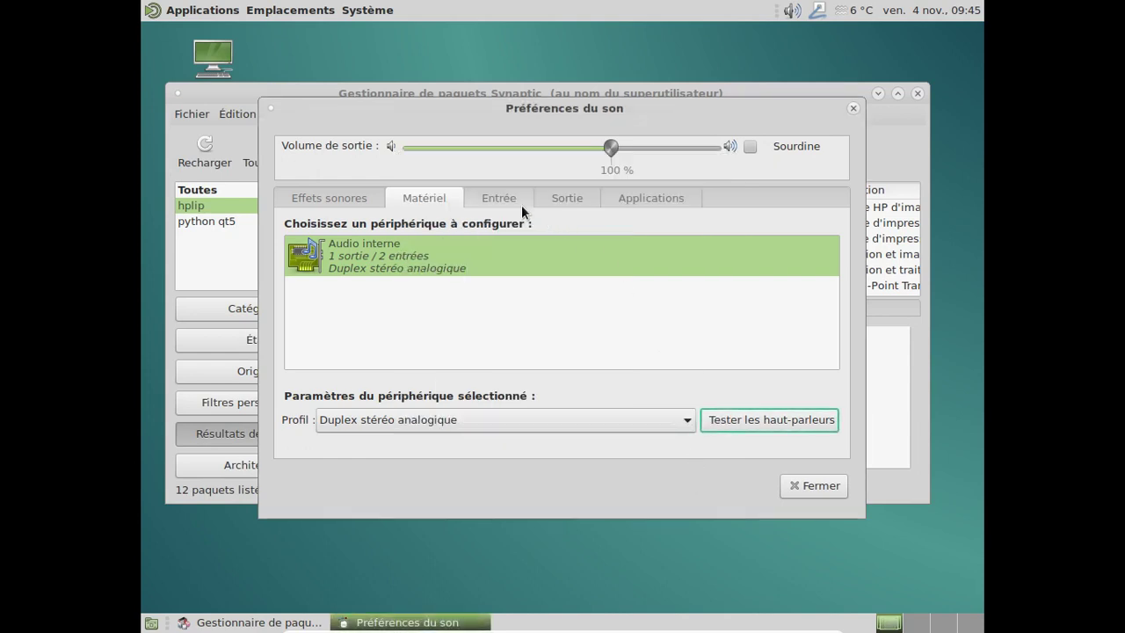
# Check the sound input settings, and close both the sound preferences and the Synaptic package manager
pyautogui.click(501, 199)
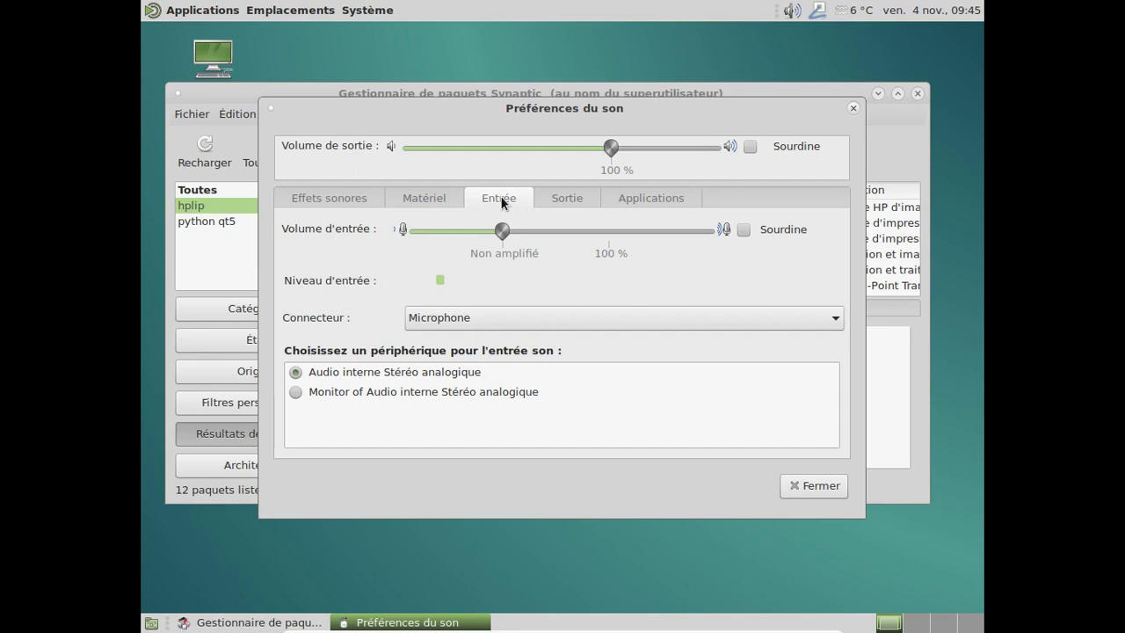
pyautogui.click(853, 111)
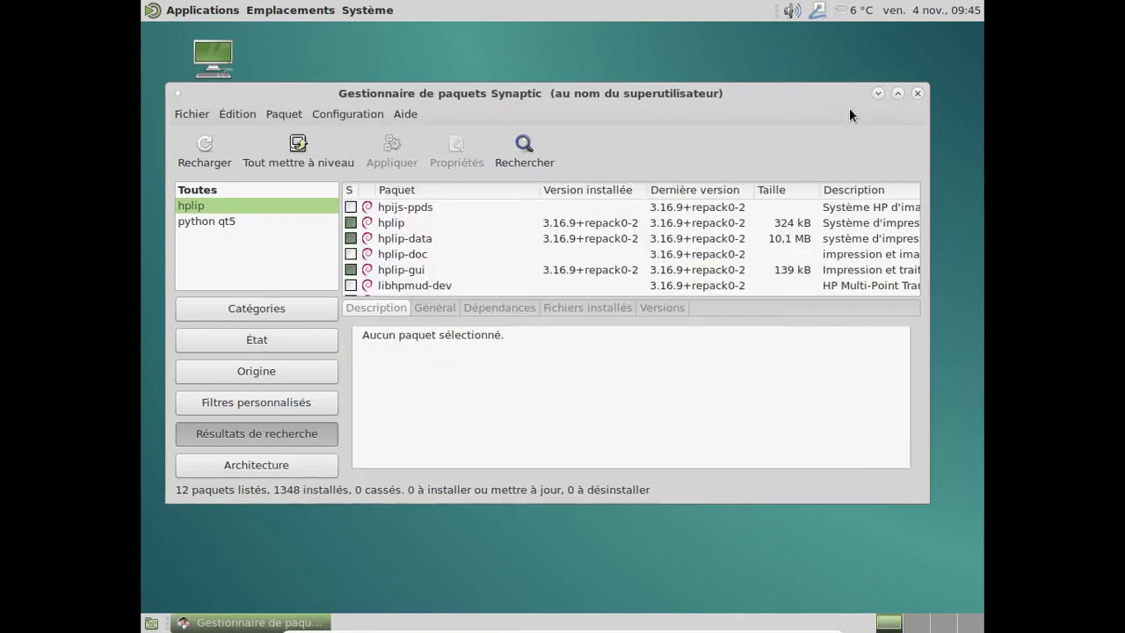
pyautogui.click(916, 94)
# Launch Firefox from the Internet category of the applications menu and load youtube.com
pyautogui.click(180, 10)
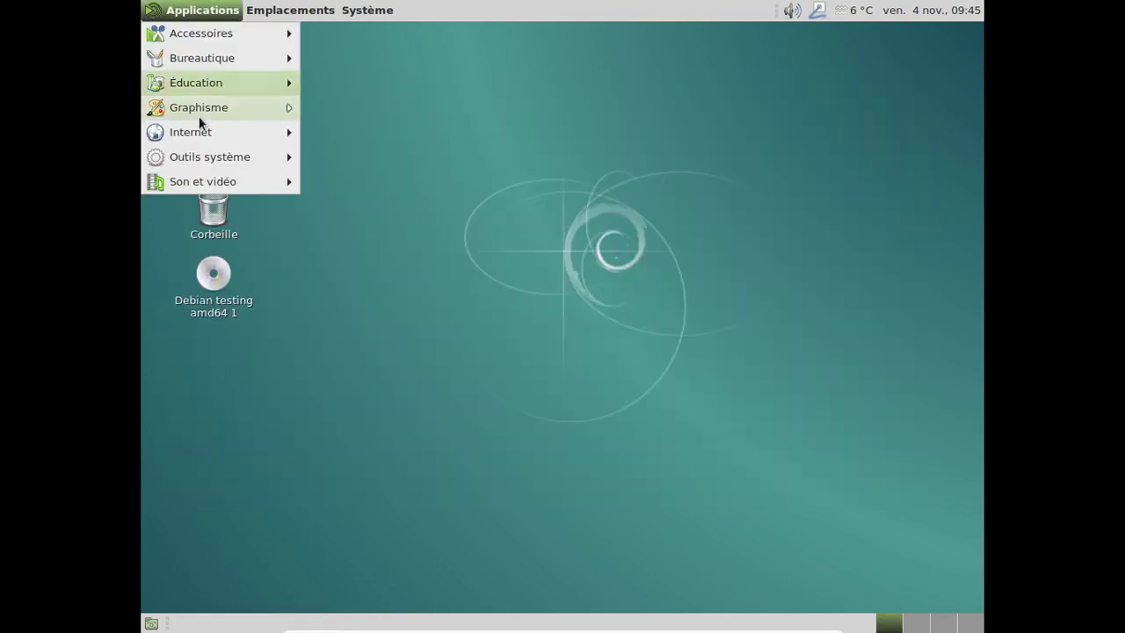
pyautogui.moveTo(201, 124)
pyautogui.click(348, 123)
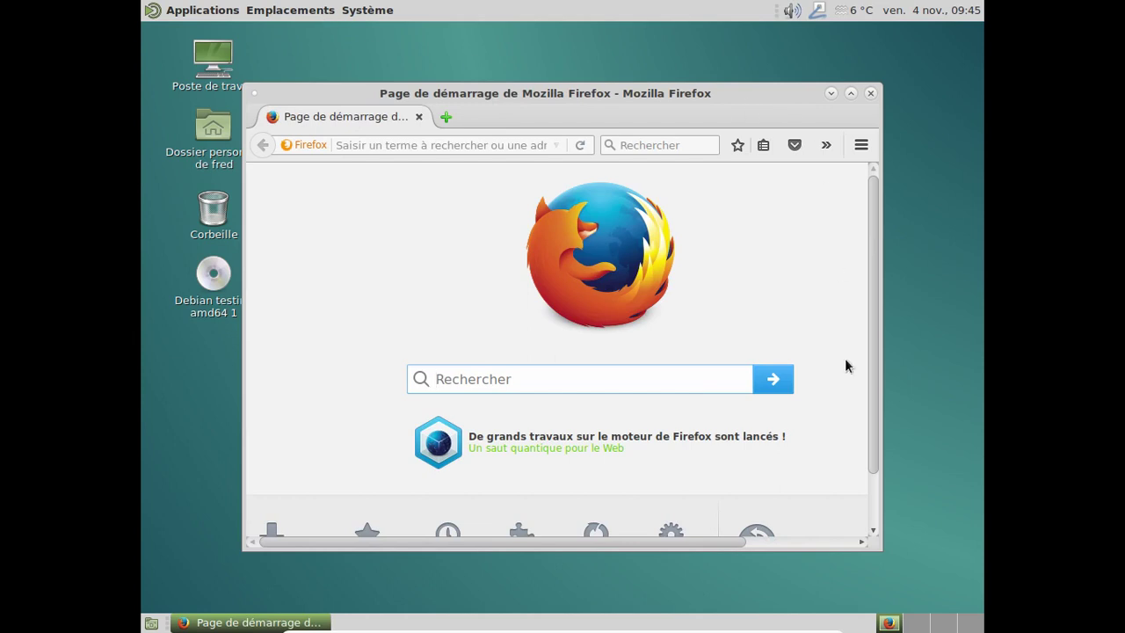
pyautogui.click(475, 144)
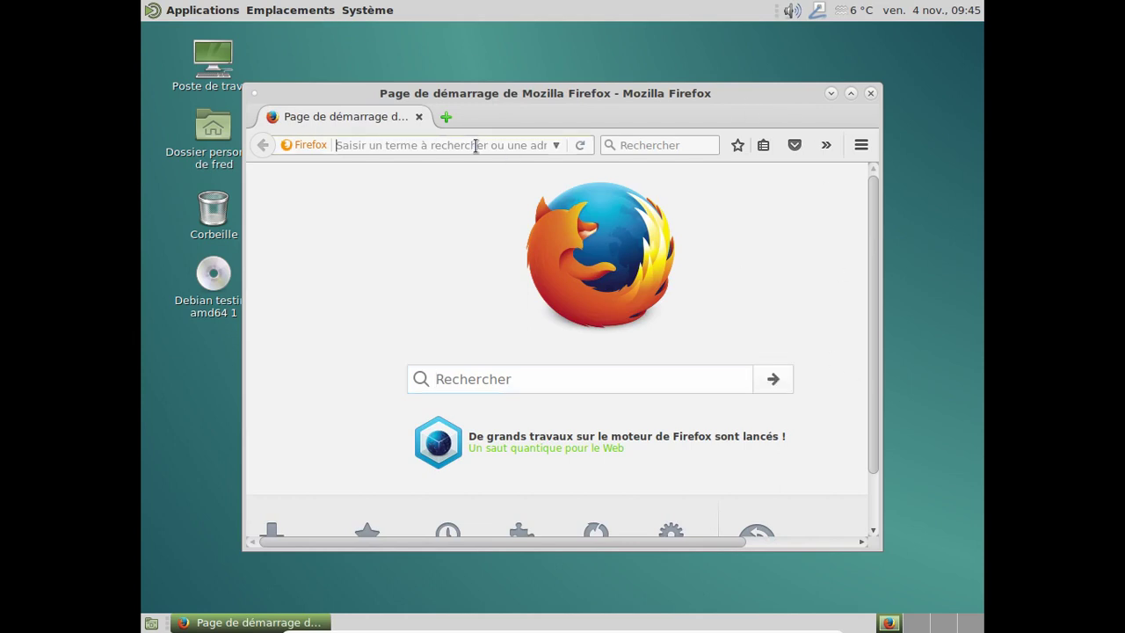
pyautogui.write('youtub')
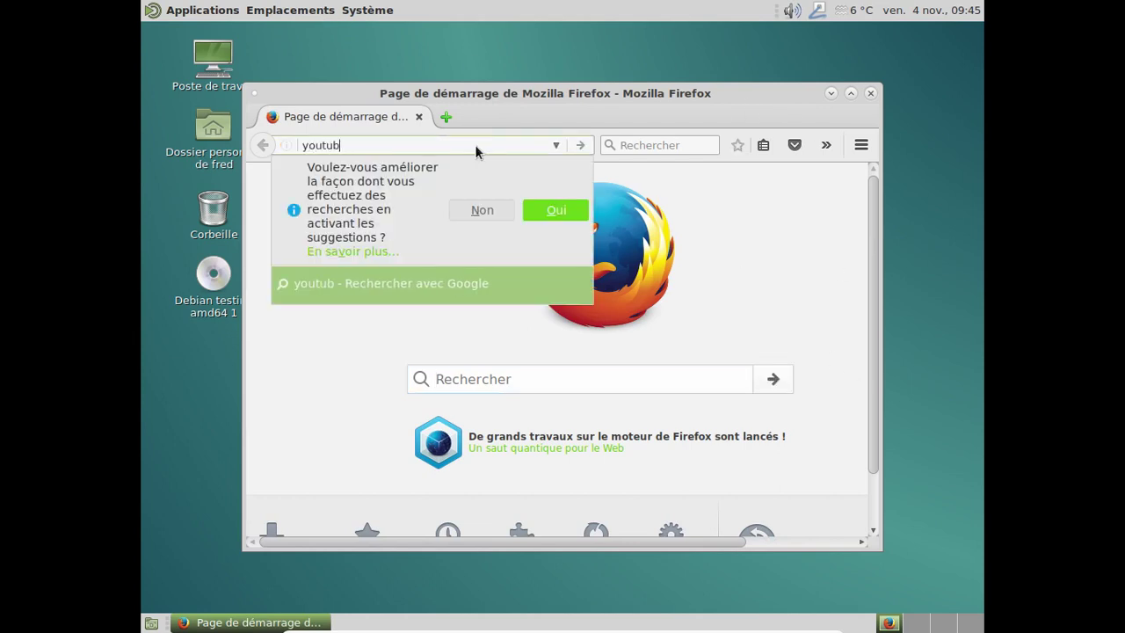
pyautogui.write('e.com')
pyautogui.press('Return')
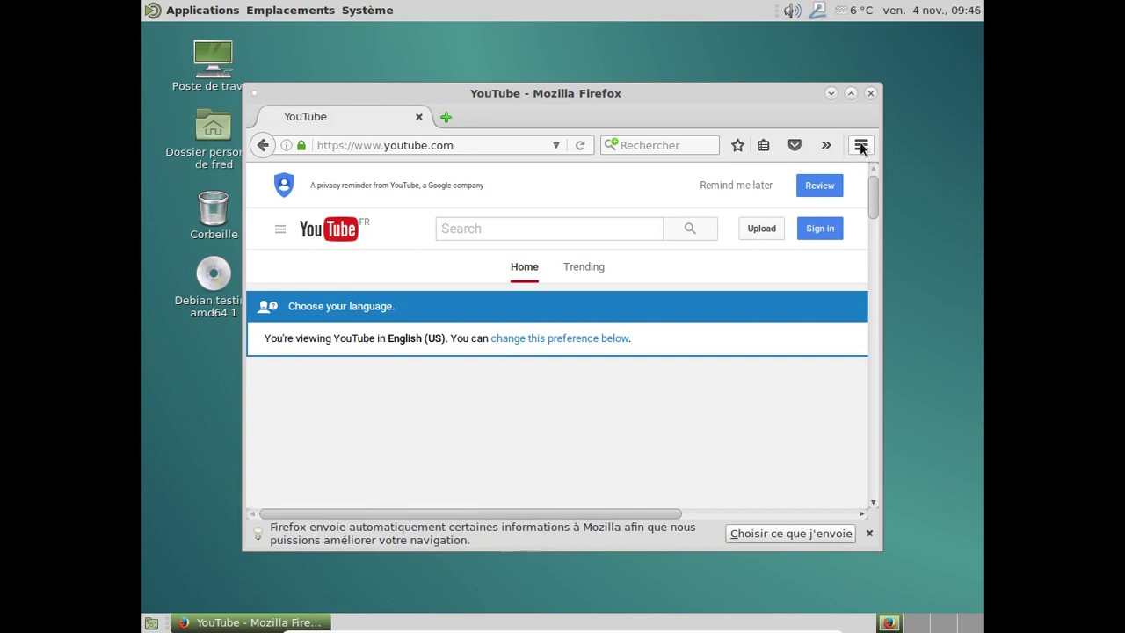
# Dismiss the notice about data sent to Mozilla and close the browser preferences tab
pyautogui.click(861, 146)
pyautogui.click(866, 533)
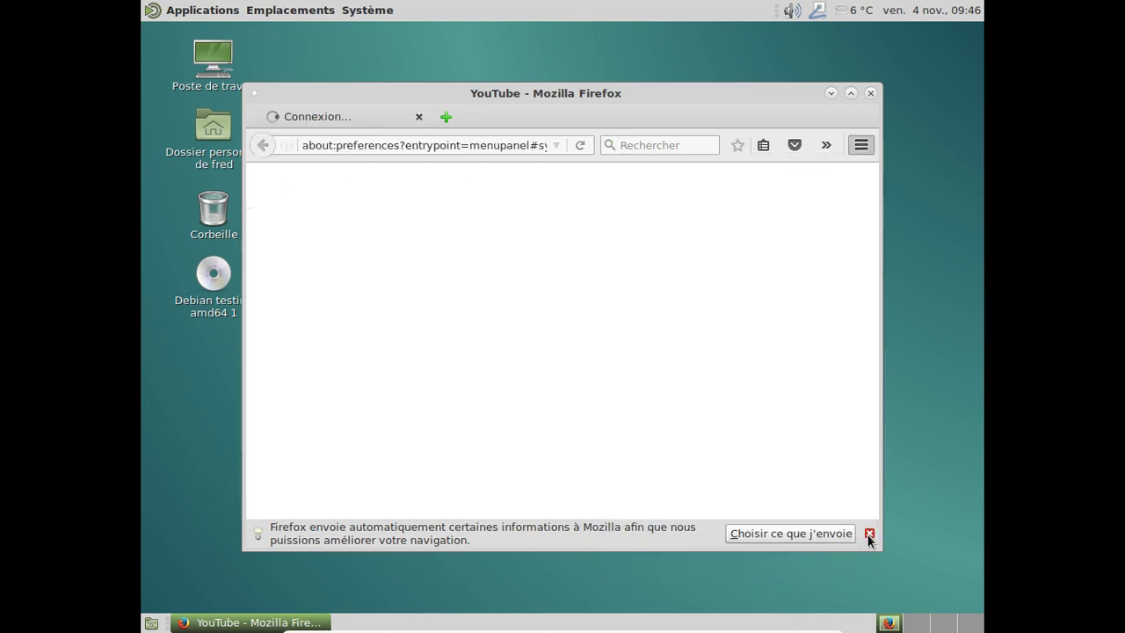
pyautogui.click(869, 533)
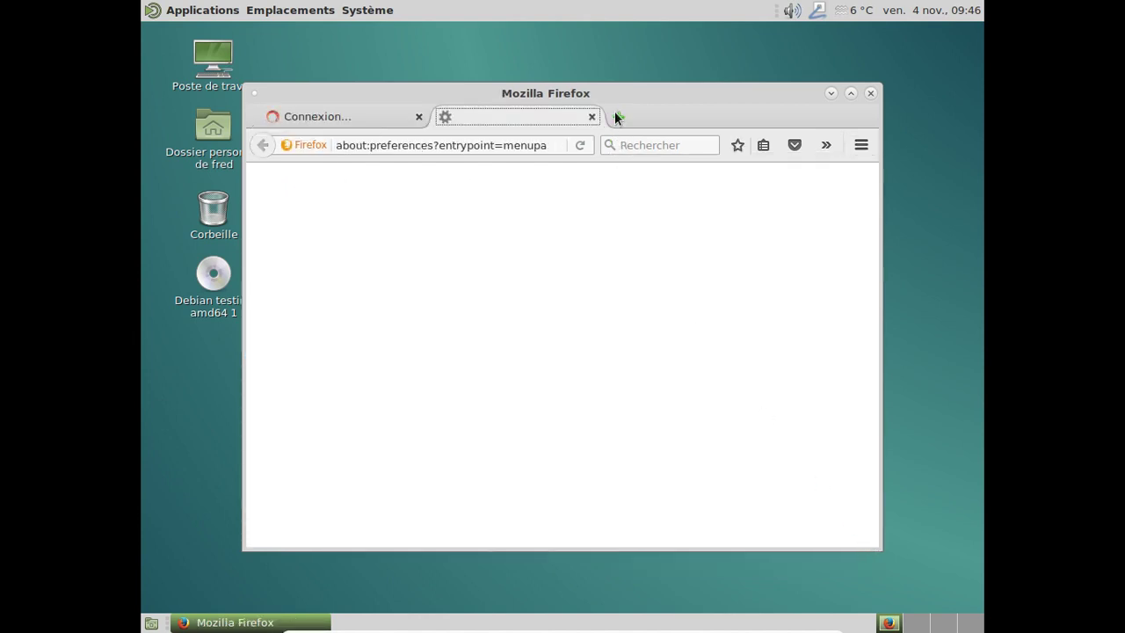
pyautogui.click(592, 117)
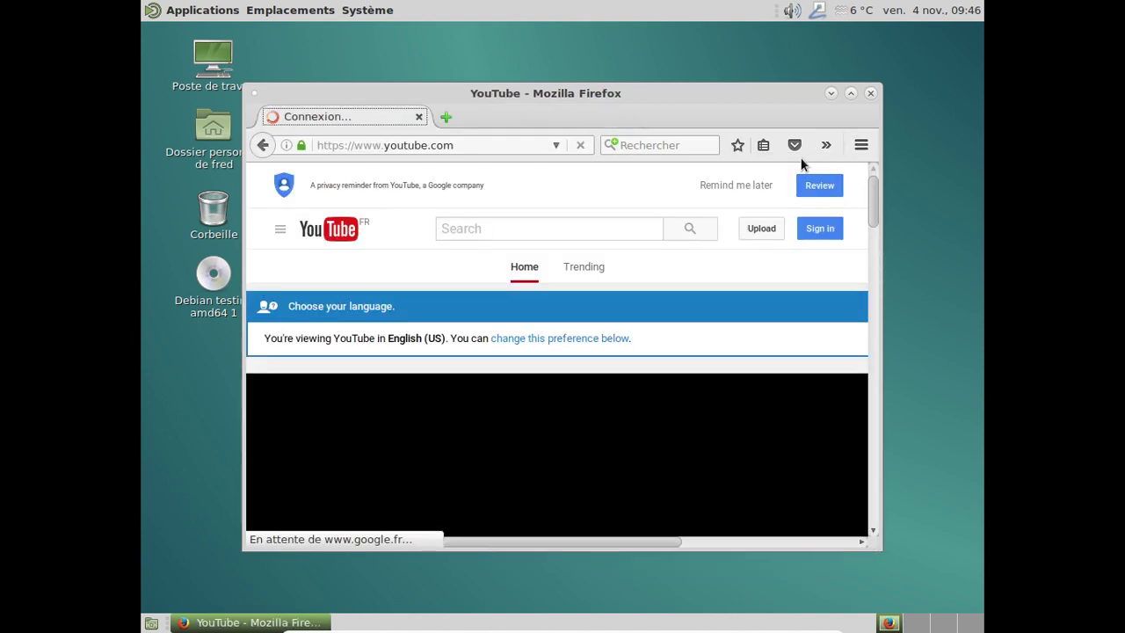
# Show Firefox's version in its À propos de Firefox window and close that window
pyautogui.click(858, 148)
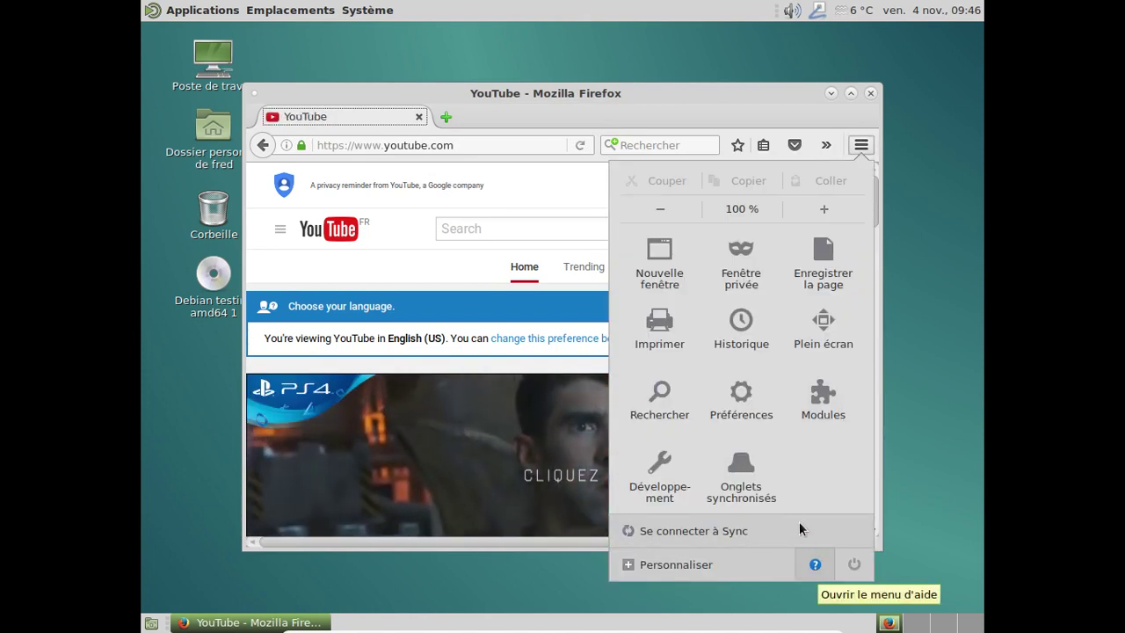
pyautogui.click(814, 564)
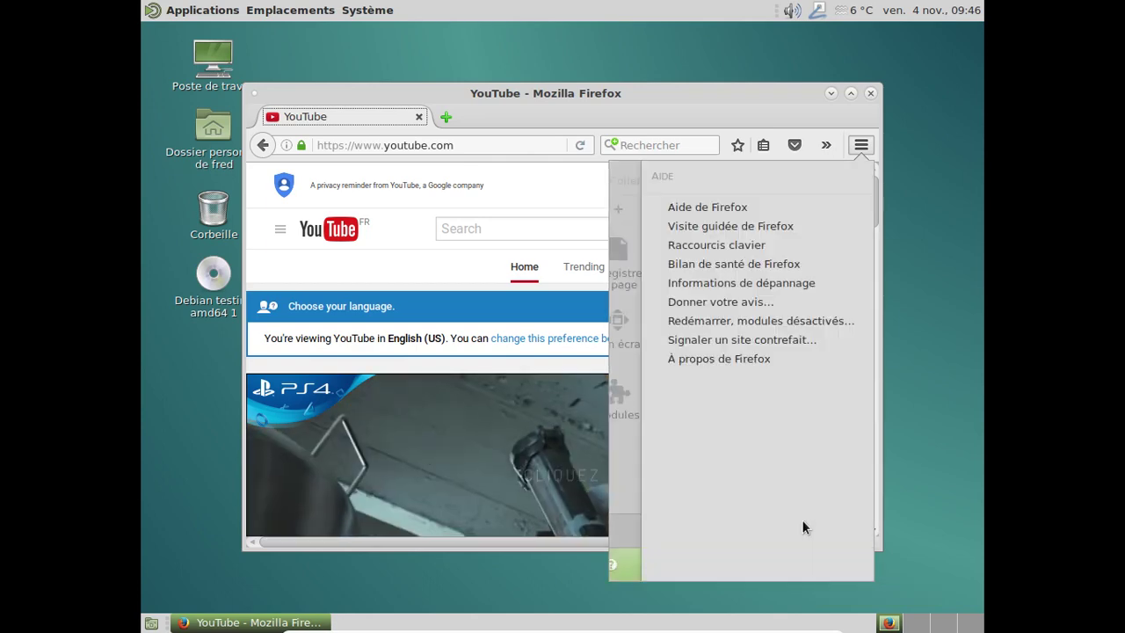
pyautogui.click(689, 360)
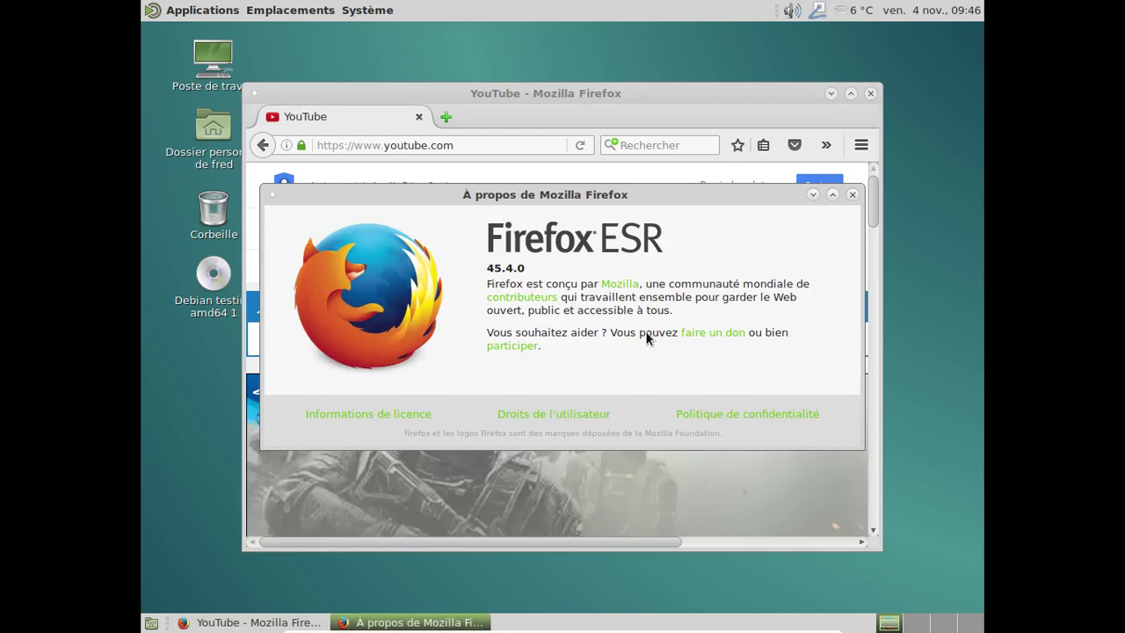
pyautogui.click(851, 194)
# Maximize the browser, close the YouTube banner ad, play the WONDER WOMAN official trailer to test playback, and quit Firefox
pyautogui.click(849, 93)
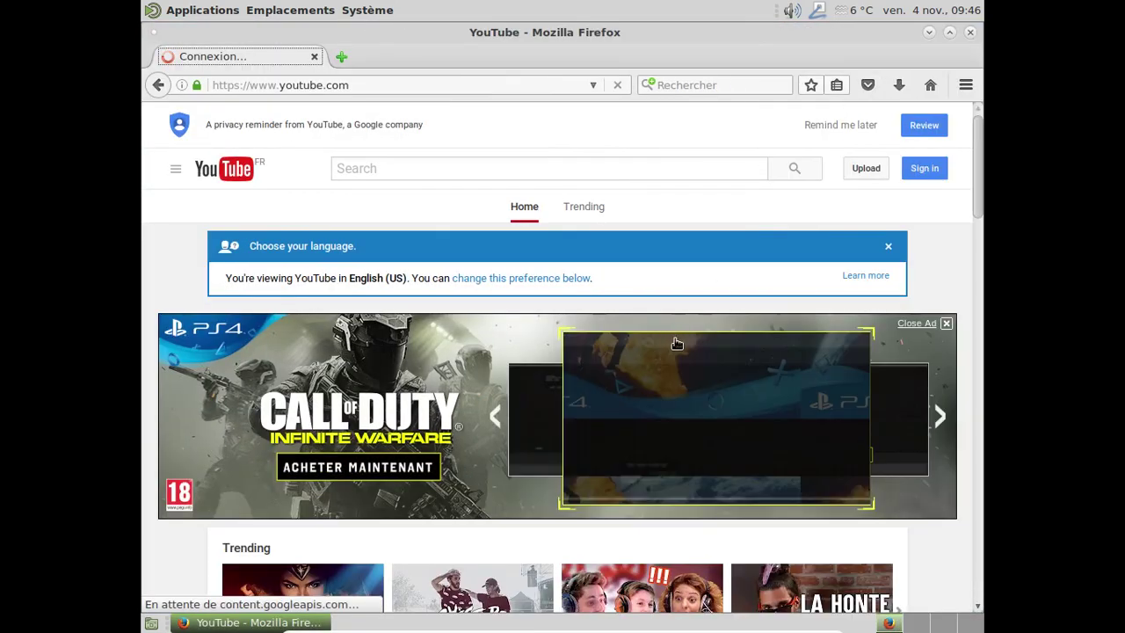
pyautogui.click(946, 324)
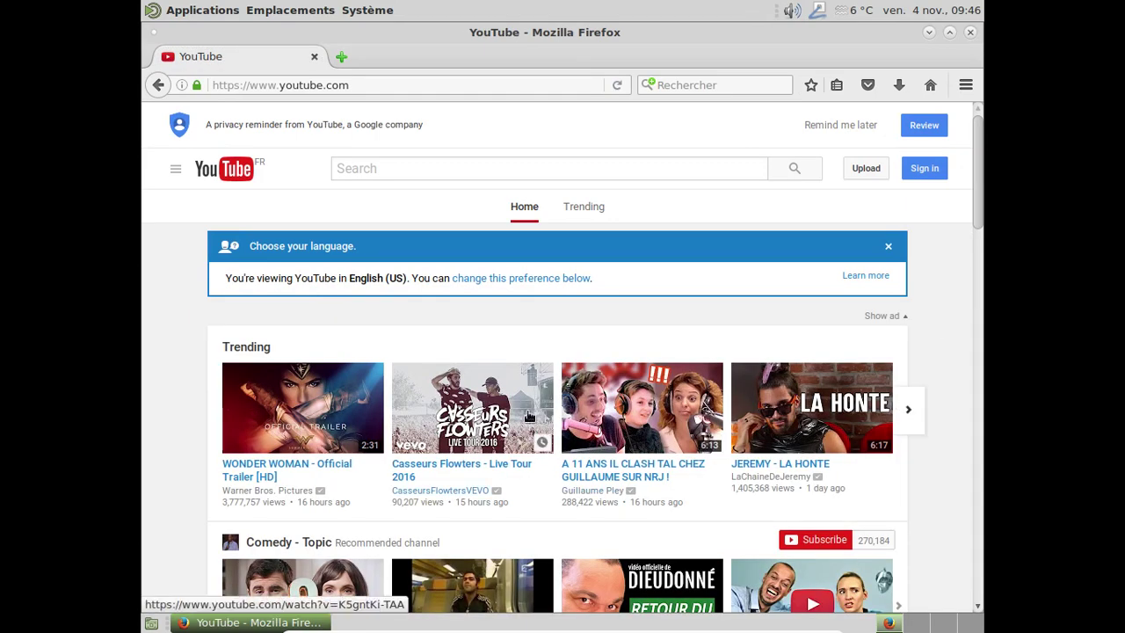
pyautogui.click(330, 404)
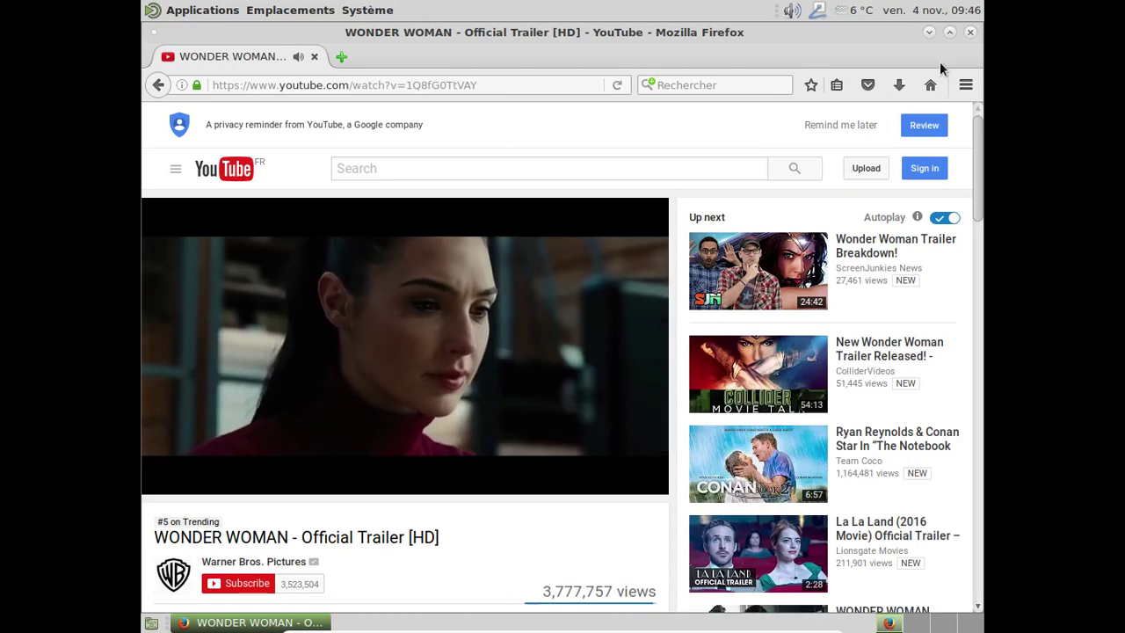
pyautogui.click(969, 32)
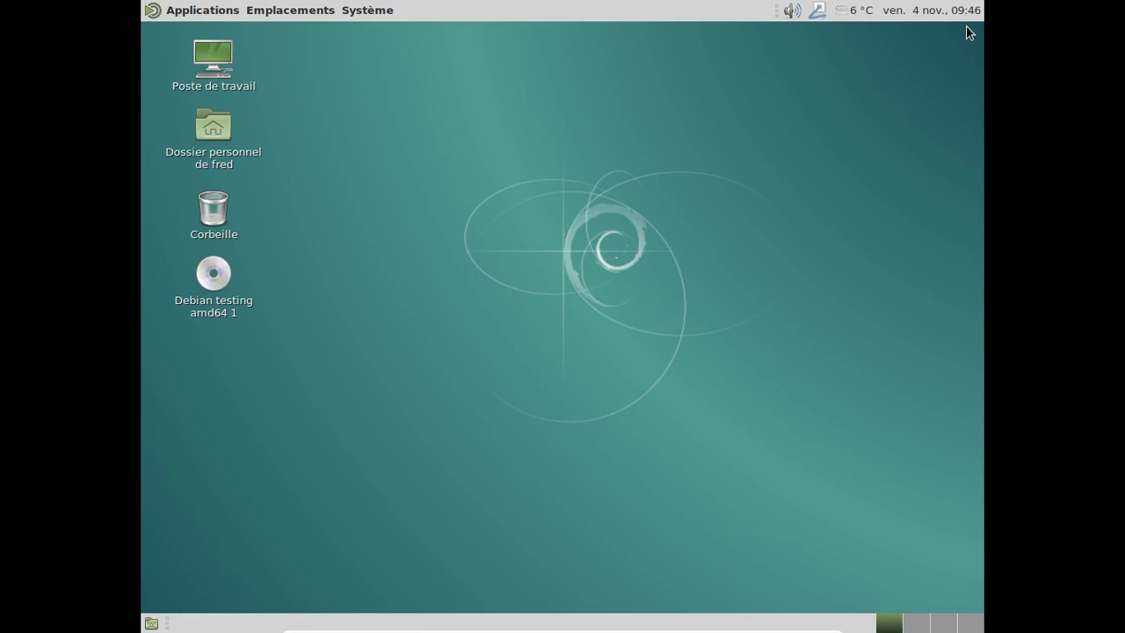
# Examine the Bureautique, Internet and Outils système categories of the applications menu
pyautogui.click(183, 12)
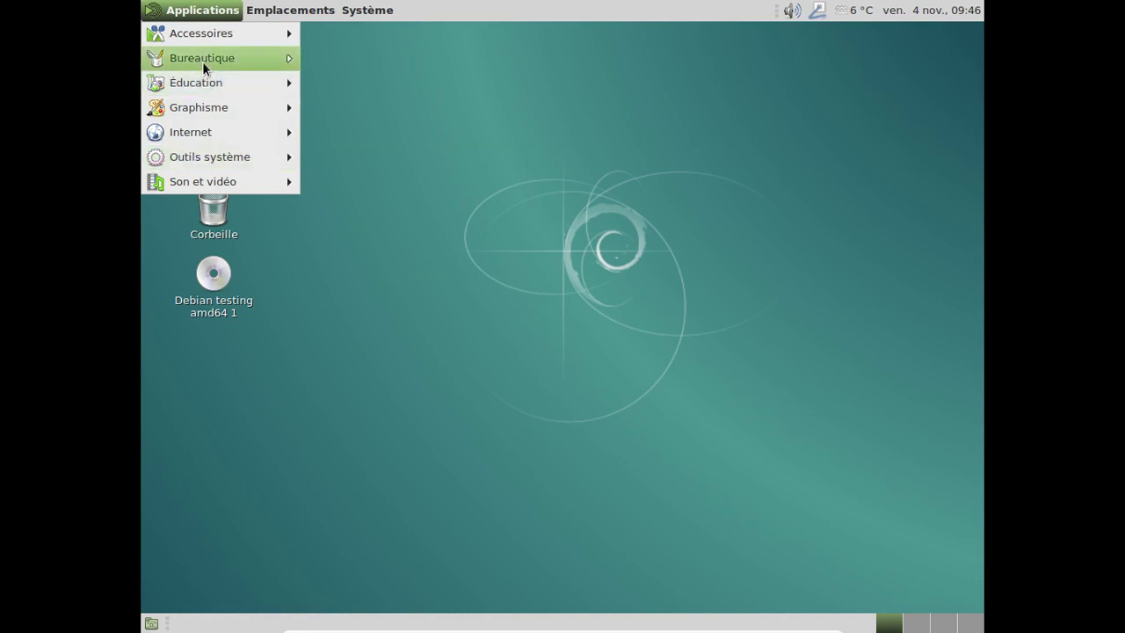
pyautogui.moveTo(202, 61)
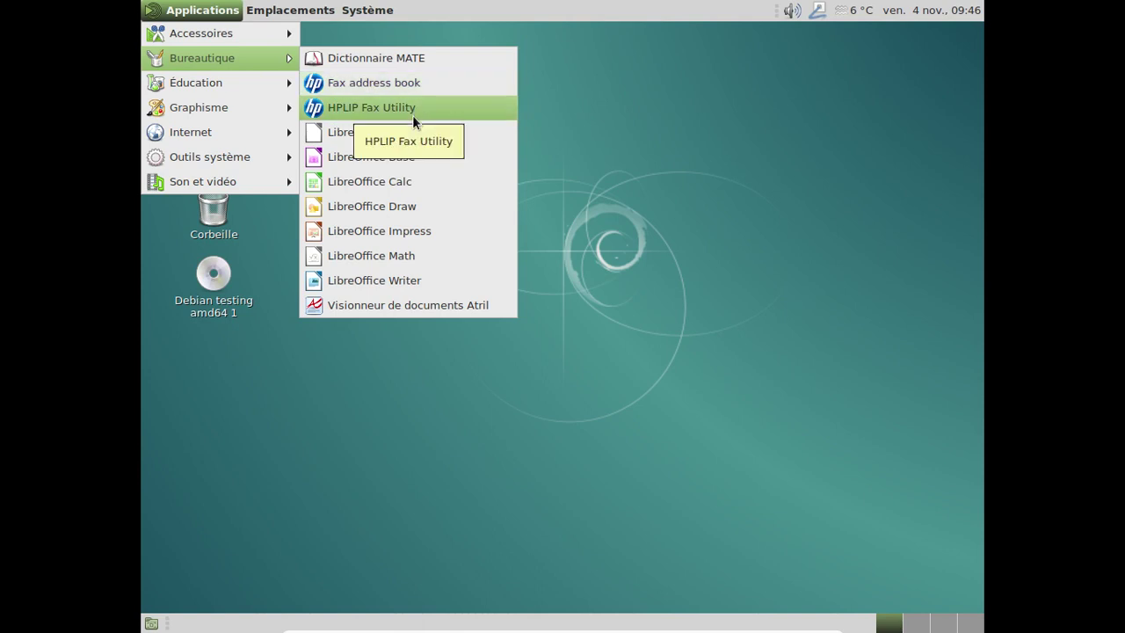
pyautogui.moveTo(217, 132)
pyautogui.moveTo(212, 156)
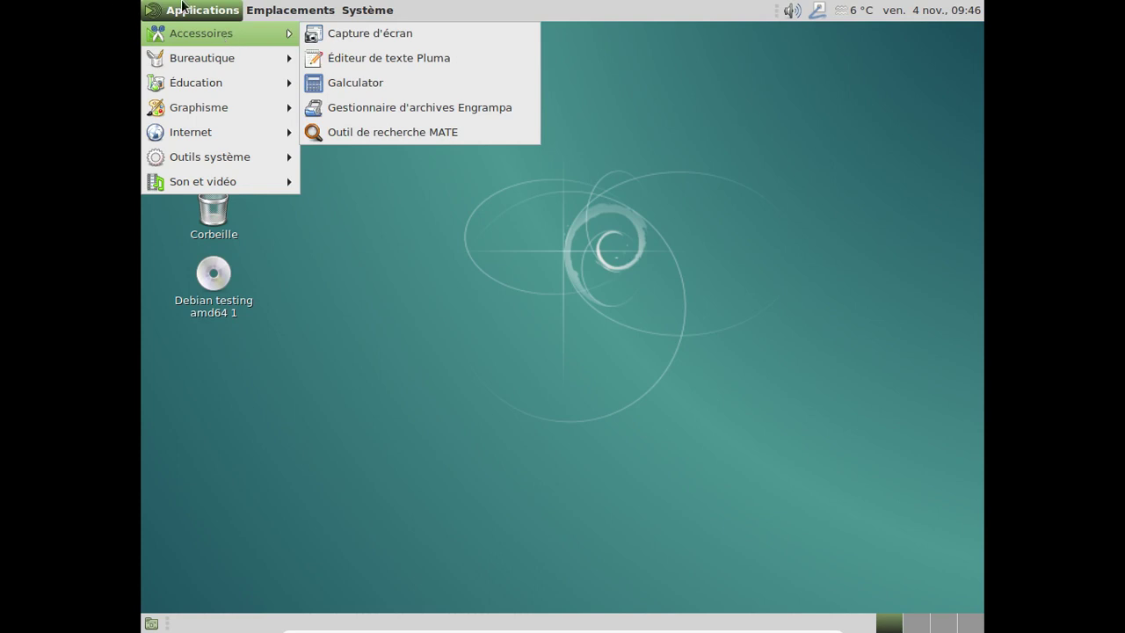
# Browse the system preferences categories and open the Menu principal editor under Apparence
pyautogui.moveTo(362, 12)
pyautogui.moveTo(392, 31)
pyautogui.moveTo(567, 43)
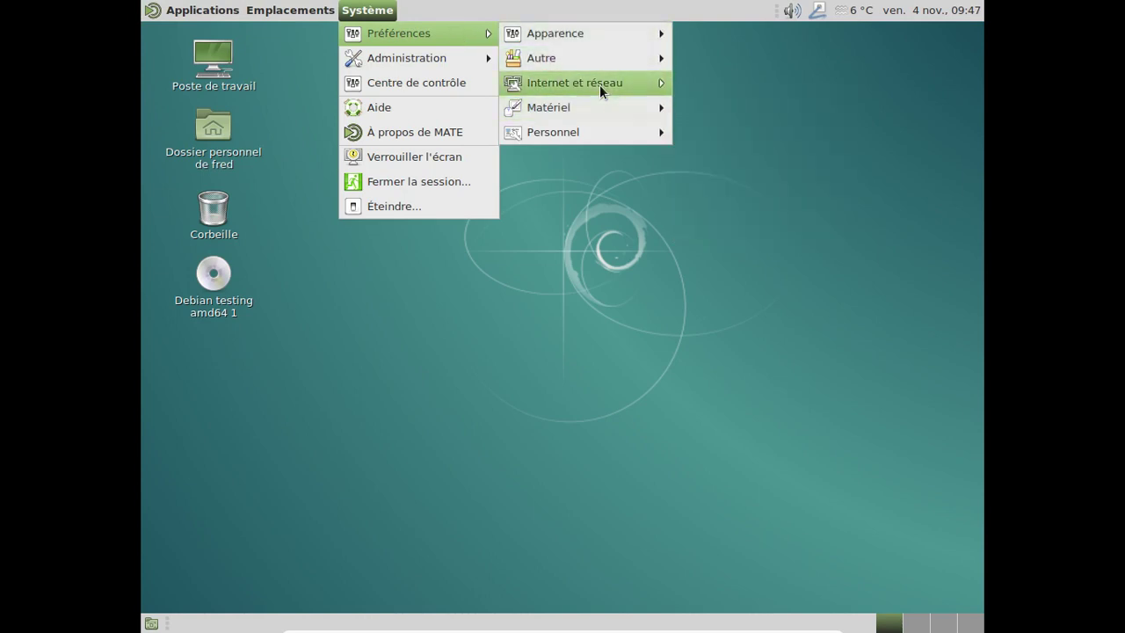
pyautogui.moveTo(600, 88)
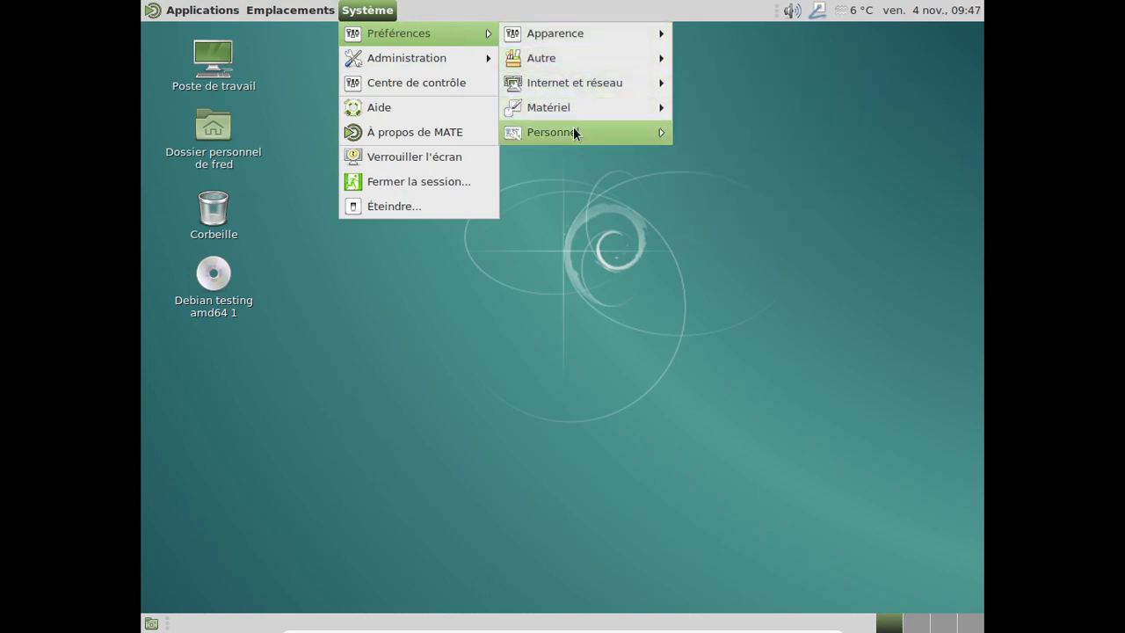
pyautogui.moveTo(573, 127)
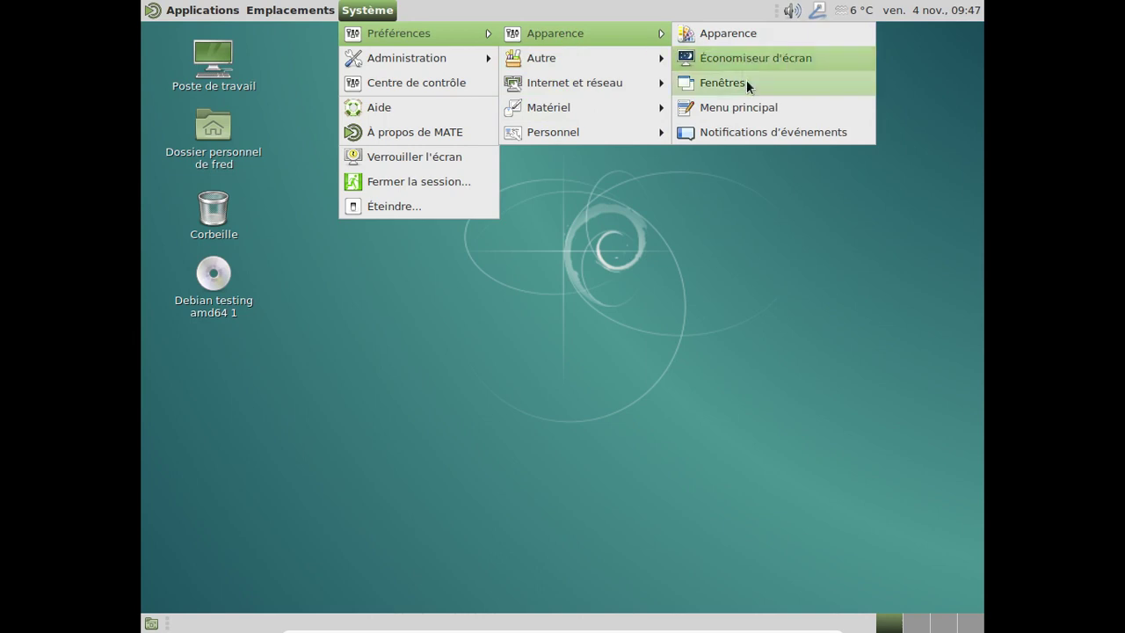
pyautogui.click(747, 107)
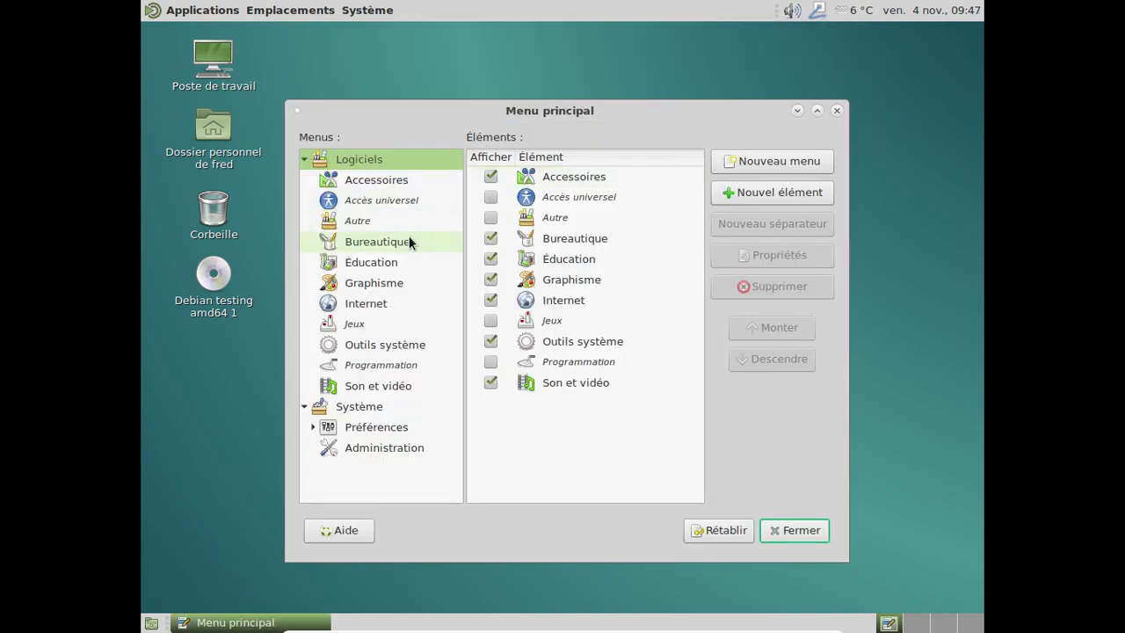
# Review the menu editor's entries for each category from Bureautique to Son et vidéo, and close the editor
pyautogui.click(409, 241)
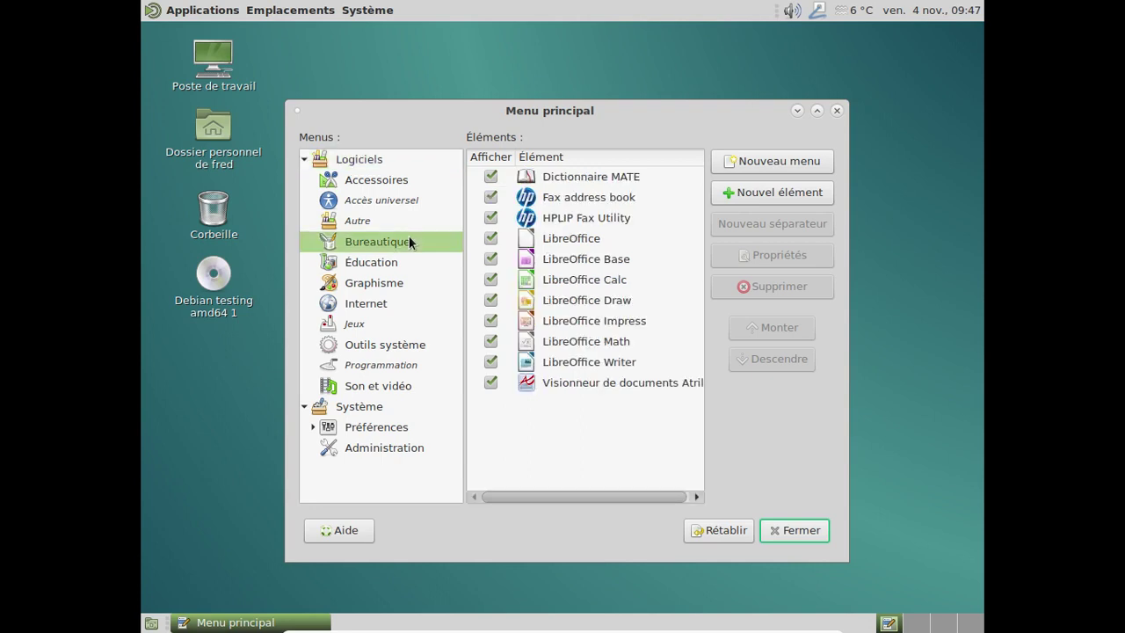
pyautogui.click(389, 262)
pyautogui.click(386, 284)
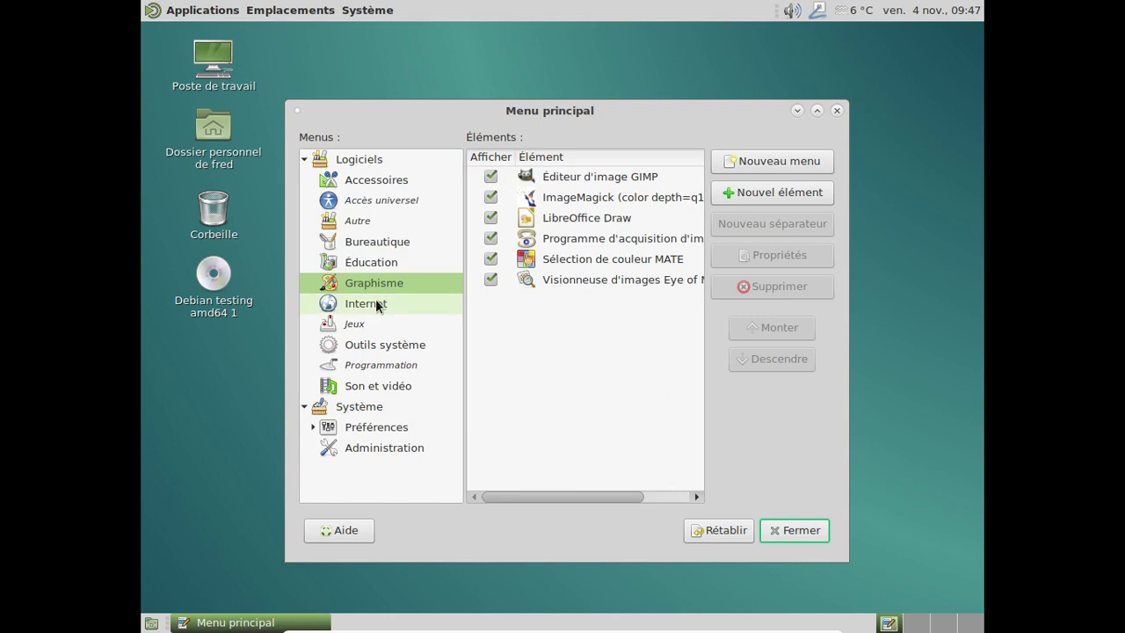
pyautogui.click(375, 301)
pyautogui.click(367, 323)
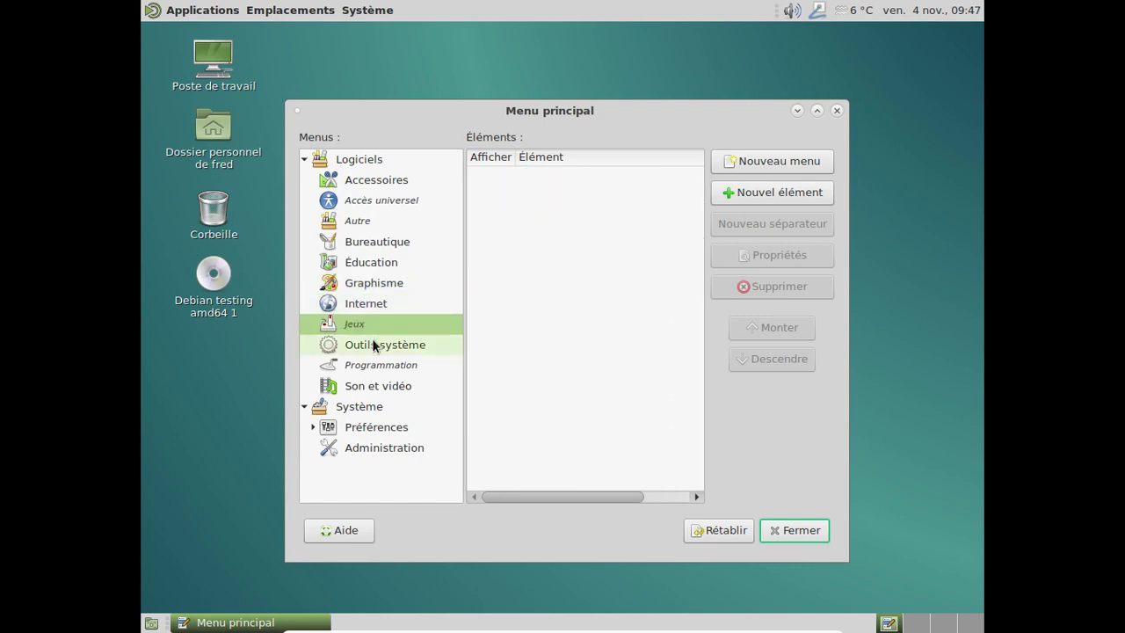
pyautogui.click(374, 344)
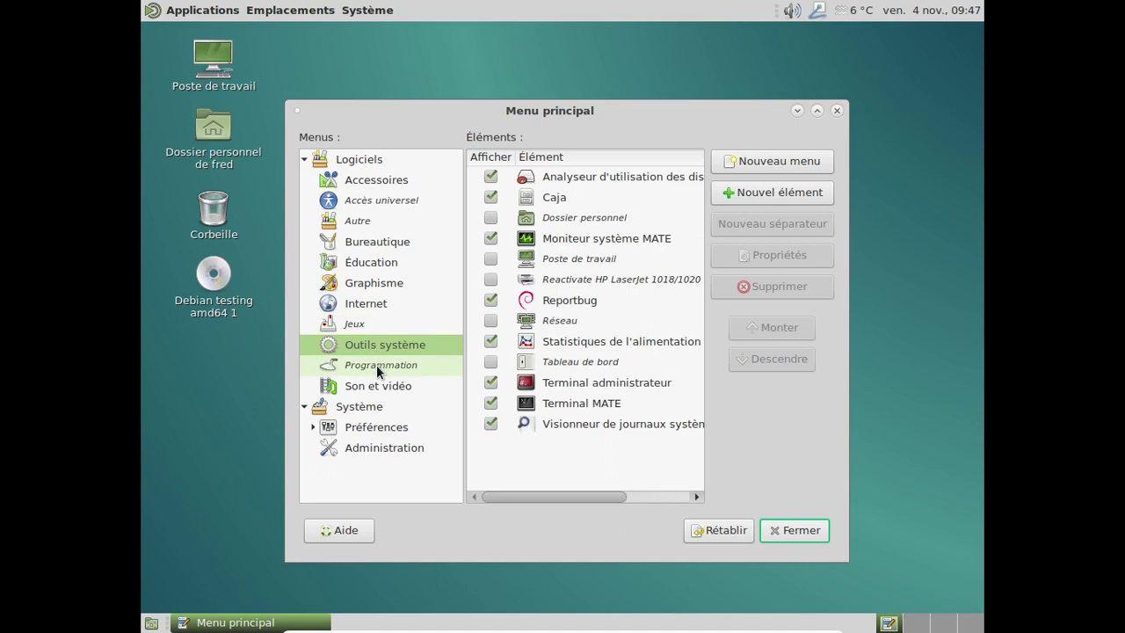
pyautogui.click(376, 364)
pyautogui.click(376, 380)
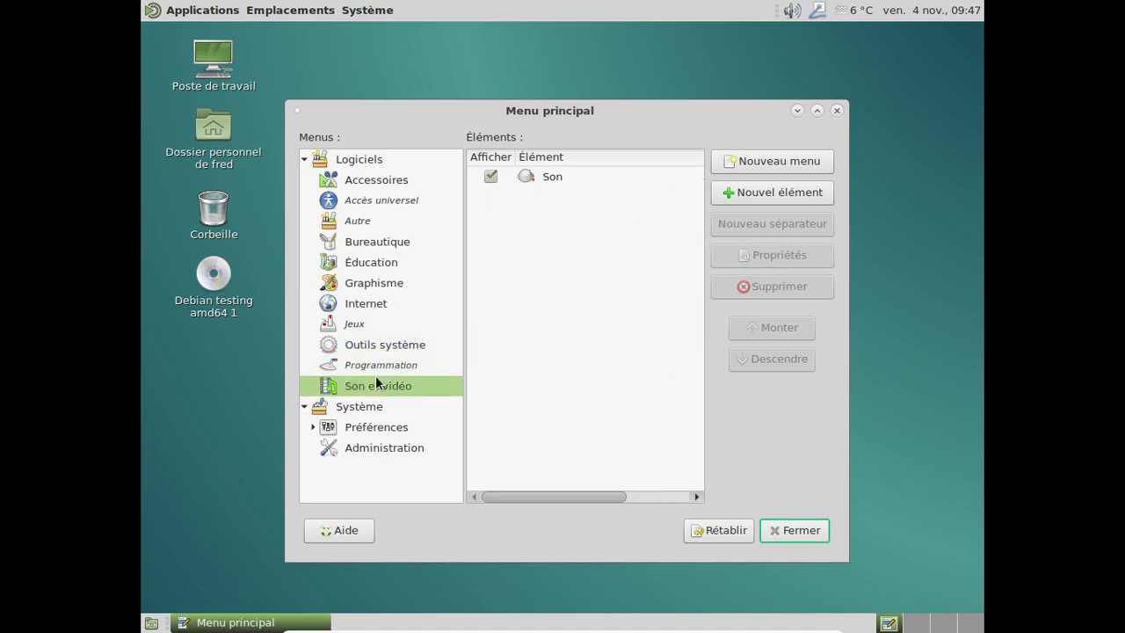
pyautogui.click(836, 112)
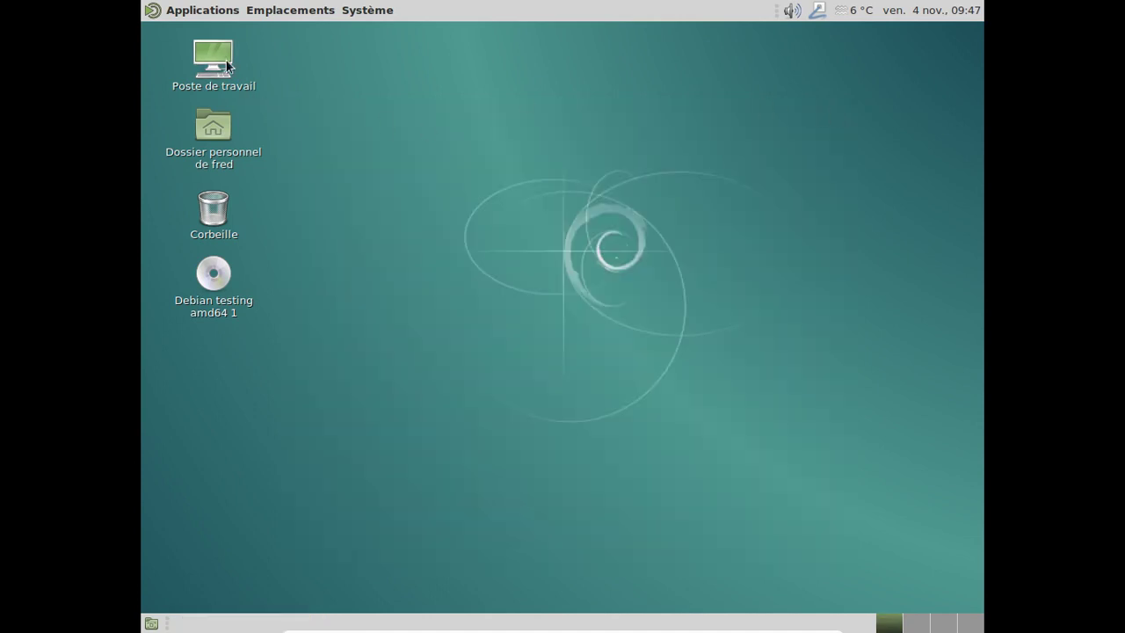
pyautogui.click(349, 14)
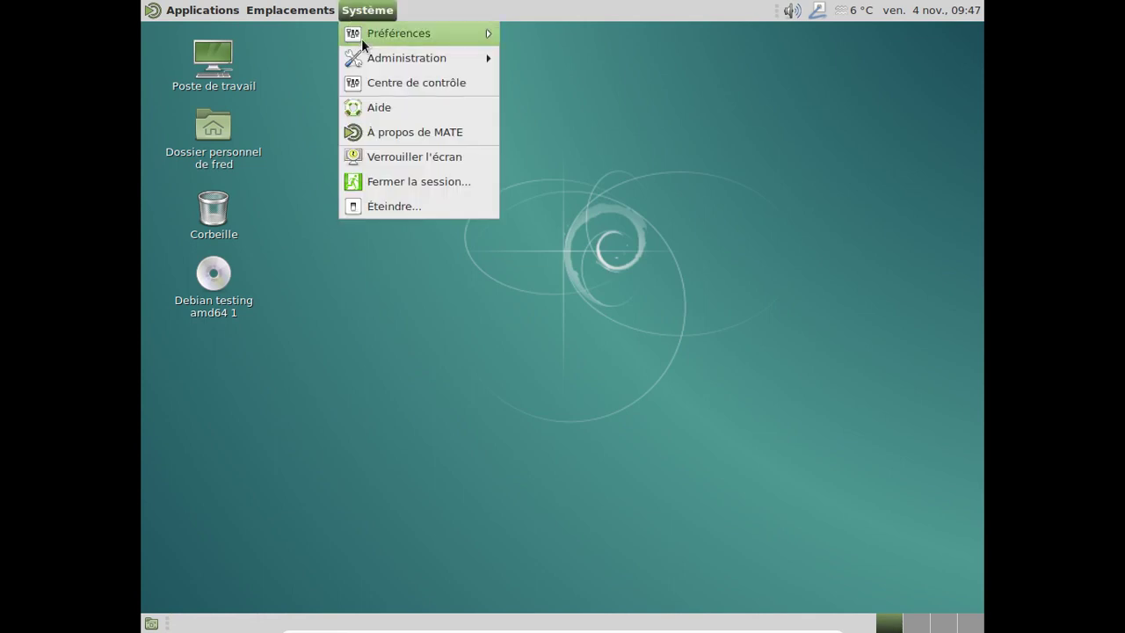
pyautogui.moveTo(369, 54)
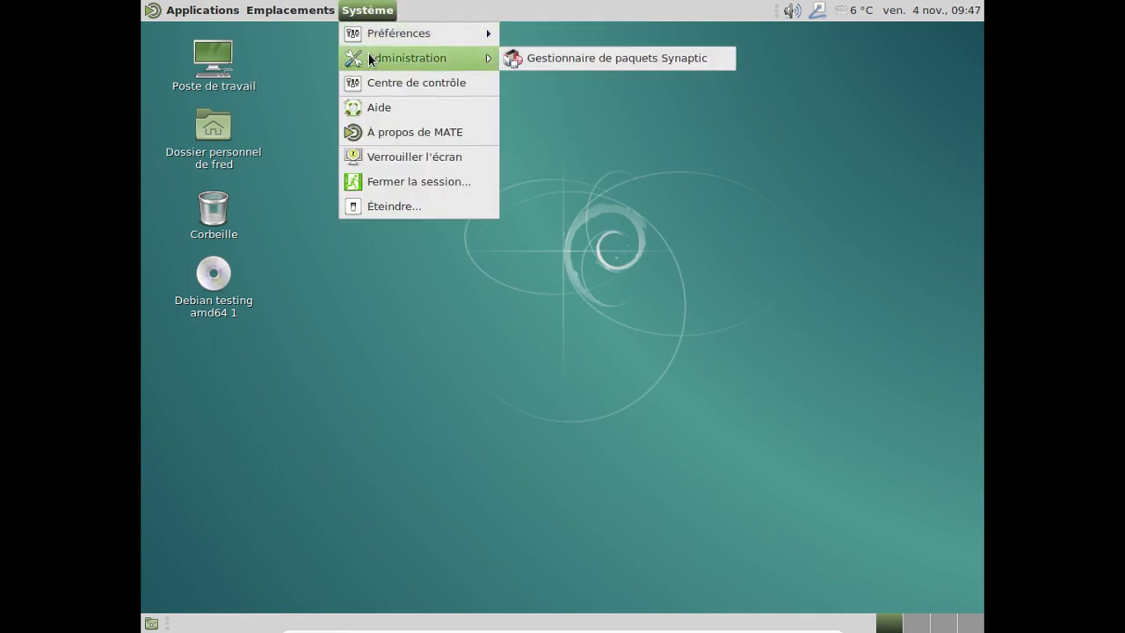
pyautogui.moveTo(180, 11)
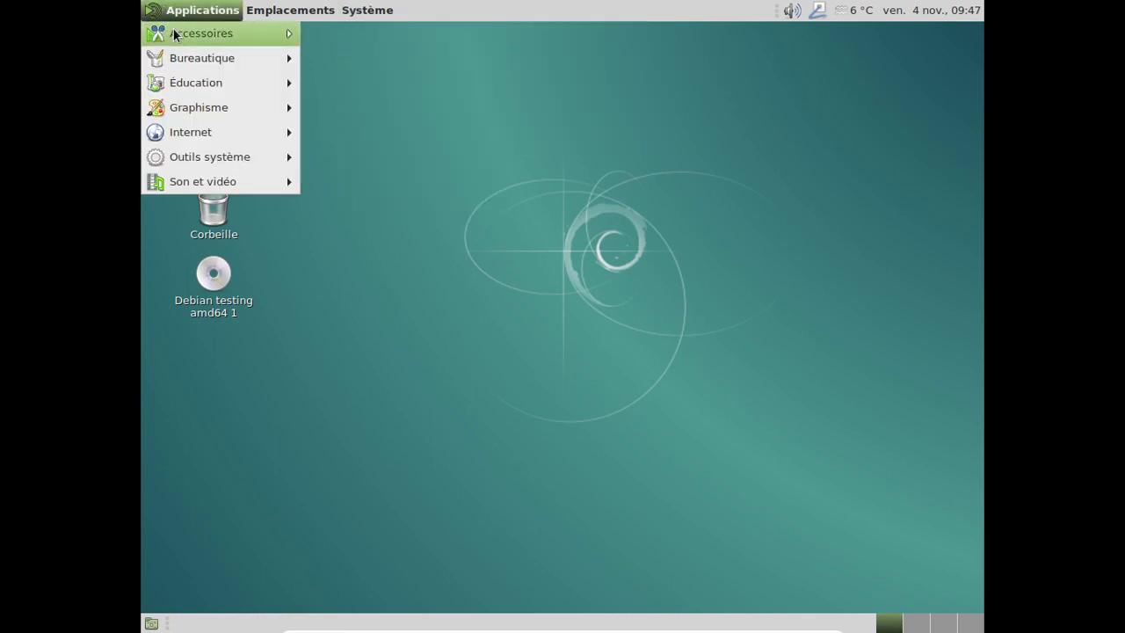
pyautogui.moveTo(182, 106)
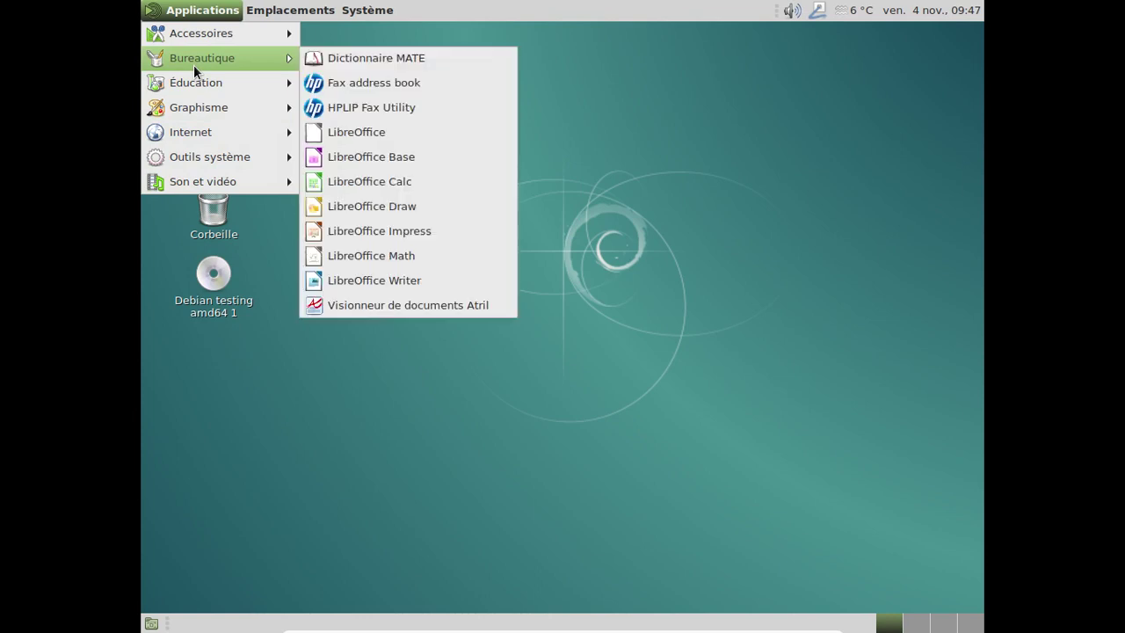
pyautogui.click(354, 107)
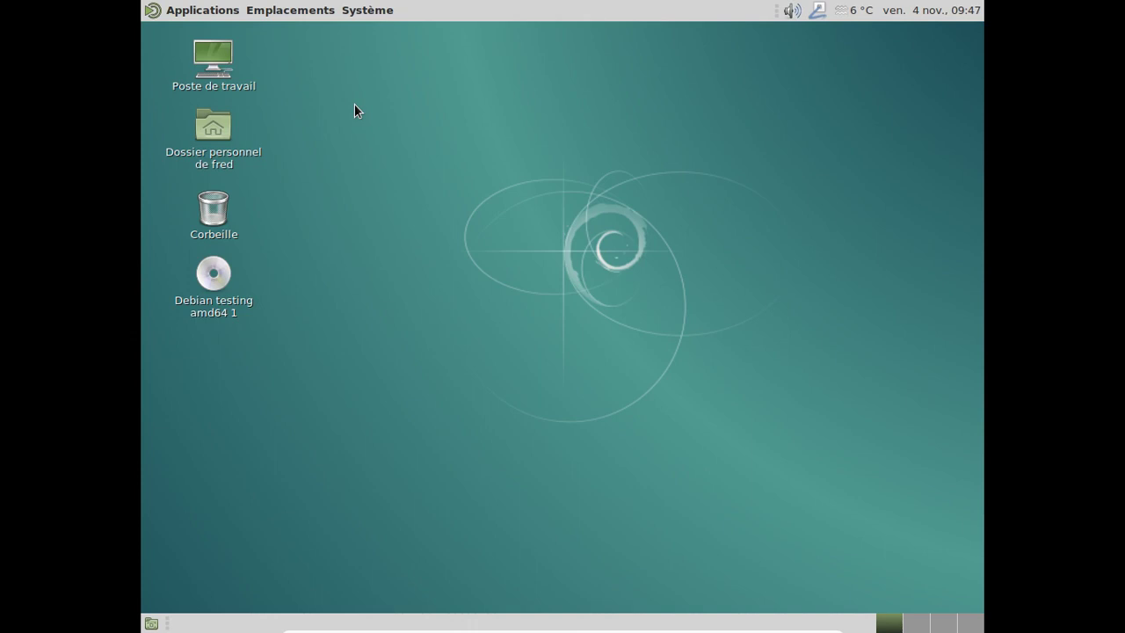
pyautogui.click(209, 20)
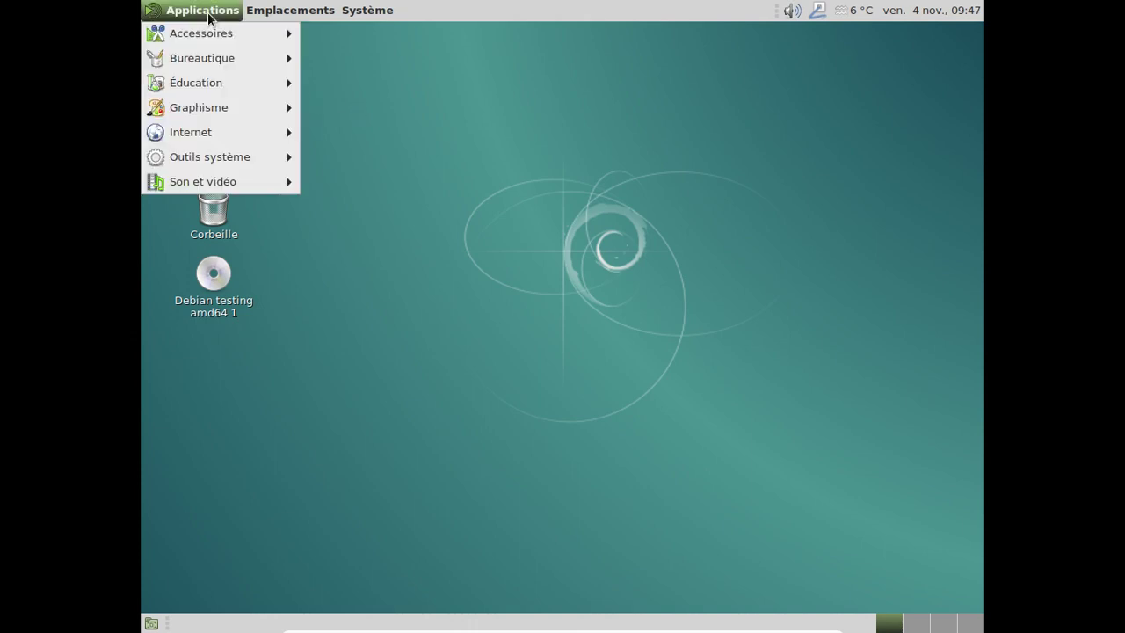
# Open HPLIP Toolbox from the Autre category of the system preferences and dismiss the missing-devices notice
pyautogui.click(380, 12)
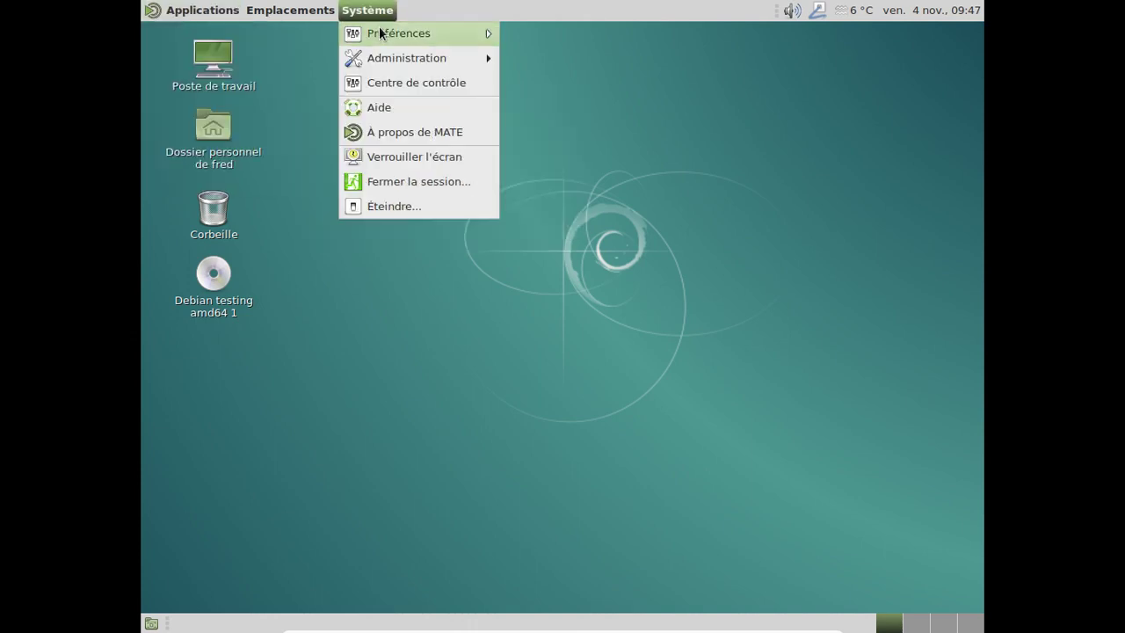
pyautogui.moveTo(384, 33)
pyautogui.moveTo(536, 70)
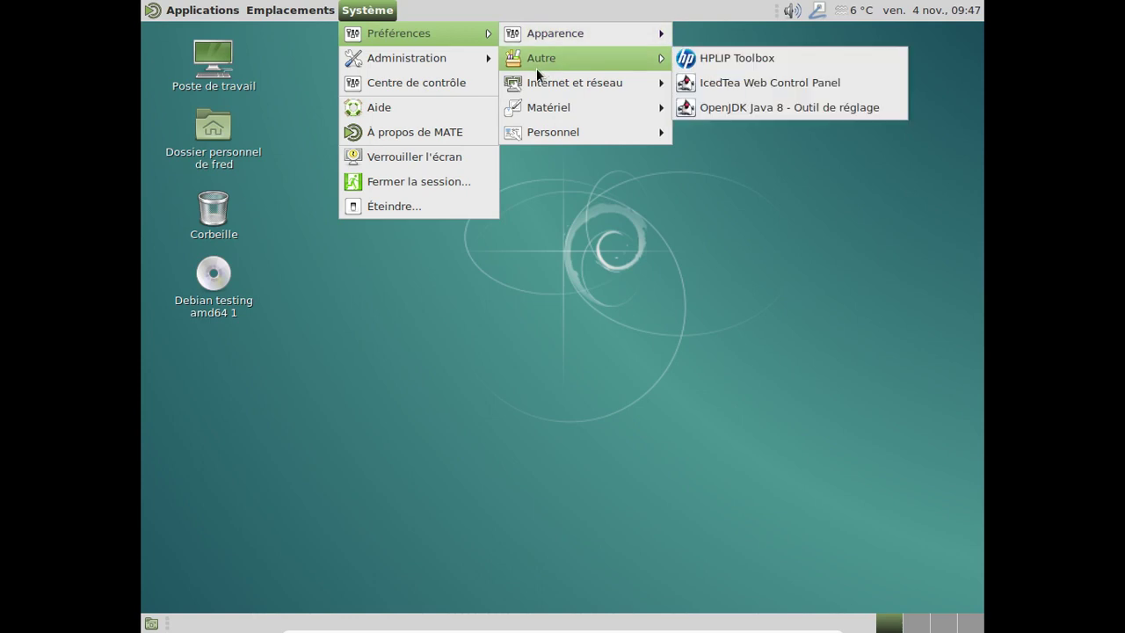
pyautogui.click(722, 62)
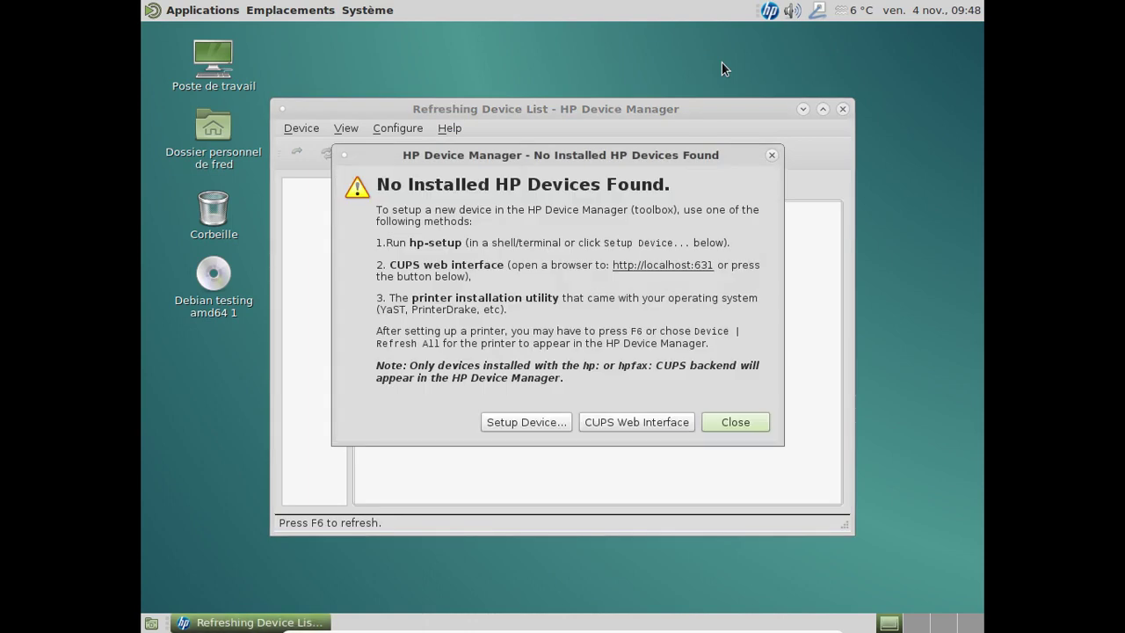
pyautogui.click(737, 422)
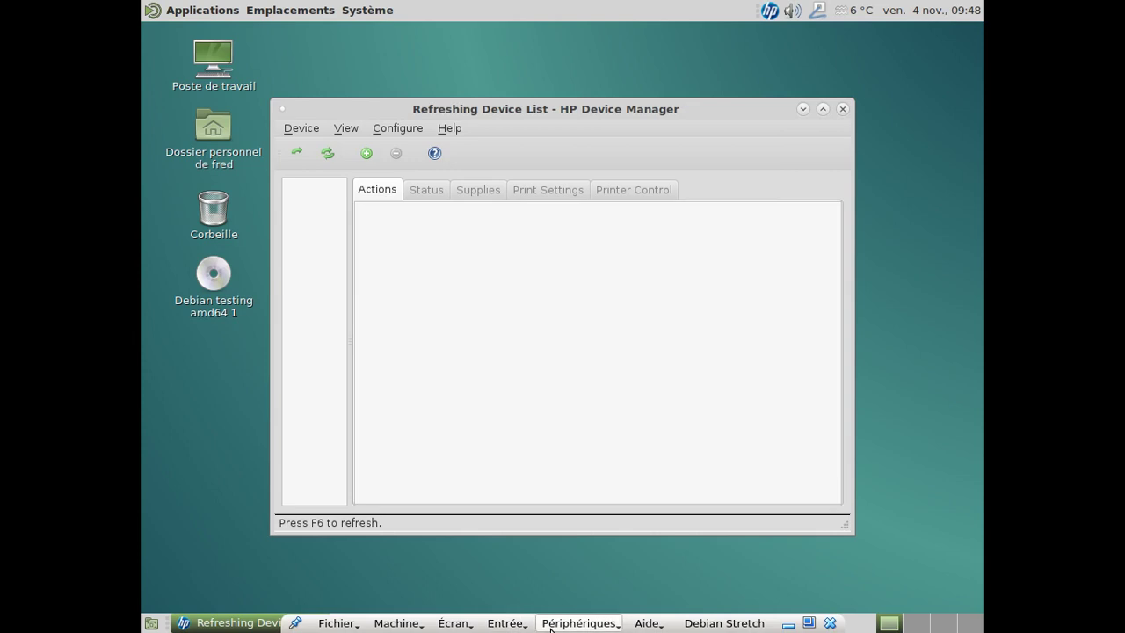
# Attach the HP DeskJet 2130 series USB device from the host to the virtual machine
pyautogui.click(551, 629)
pyautogui.moveTo(570, 505)
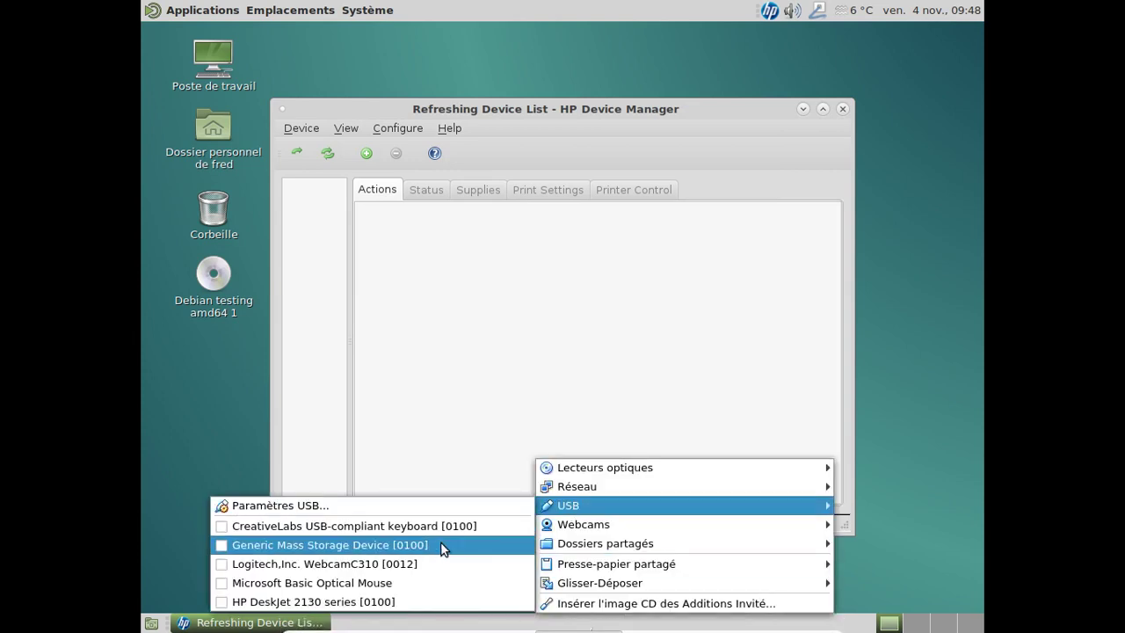
pyautogui.click(421, 601)
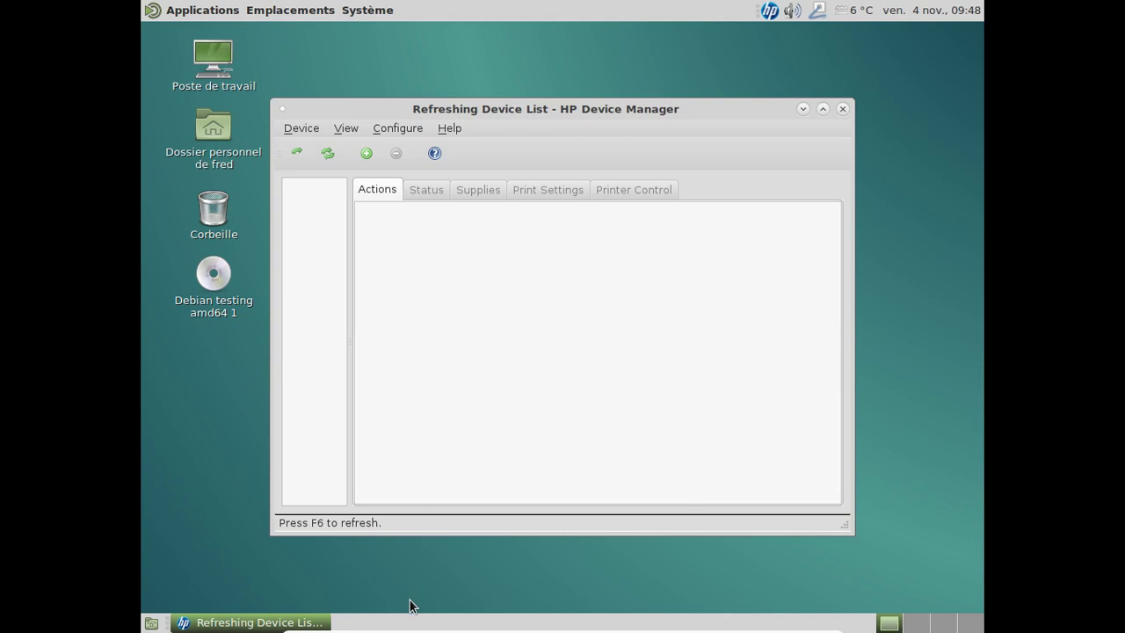
# Refresh the device list and add the USB-connected HP Deskjet 2130 Series as printer DeskJet_2130
pyautogui.click(330, 153)
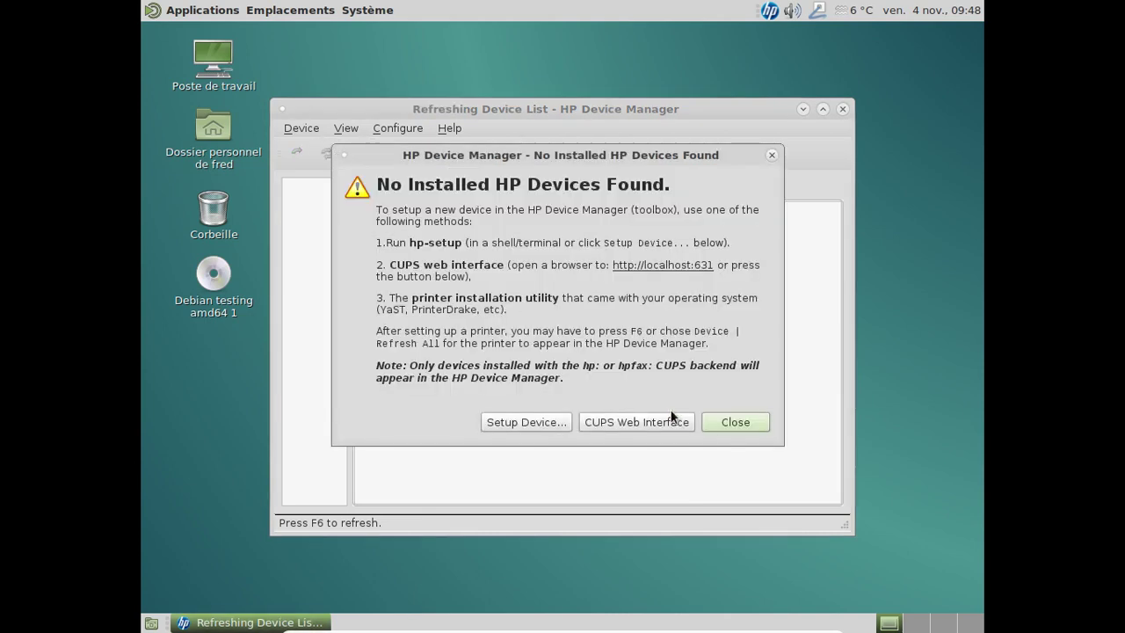
pyautogui.click(525, 422)
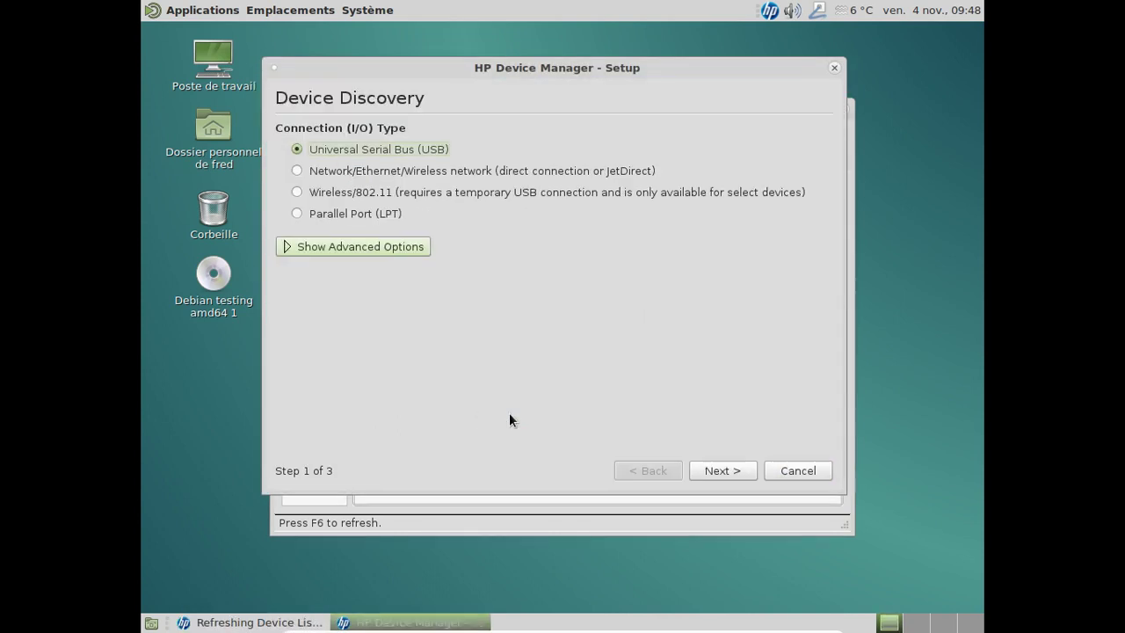
pyautogui.click(730, 472)
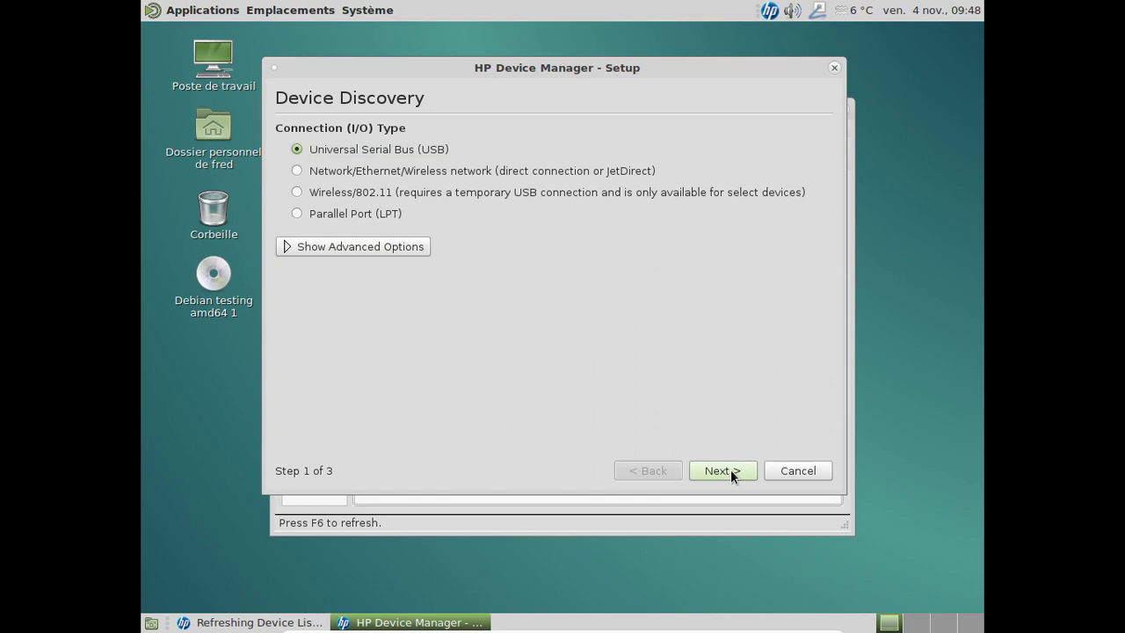
pyautogui.click(730, 470)
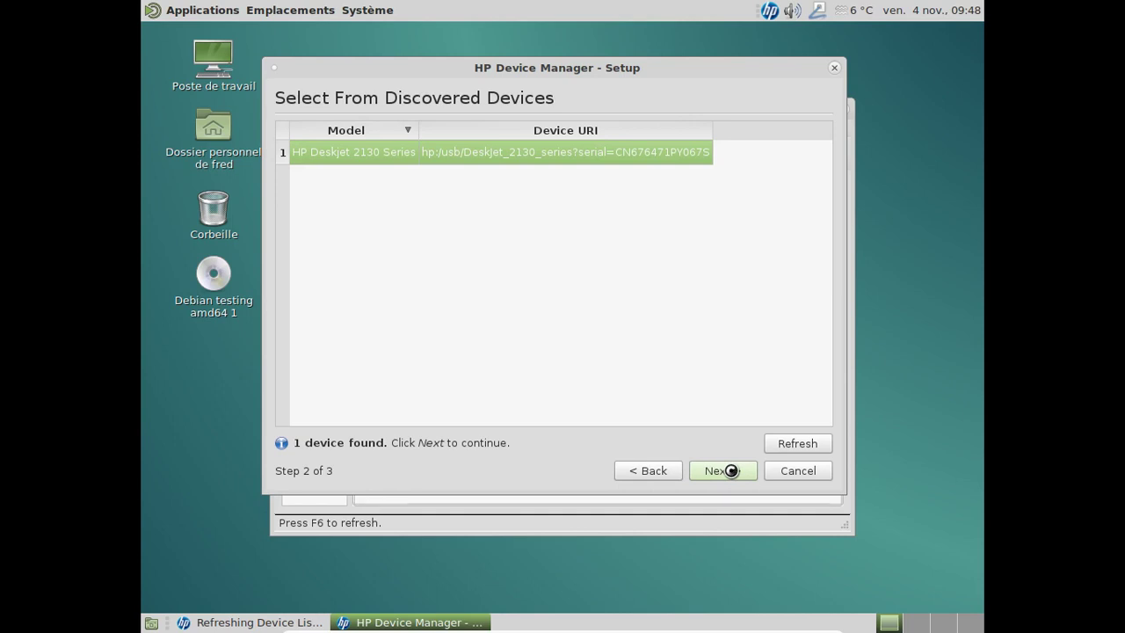
pyautogui.click(731, 471)
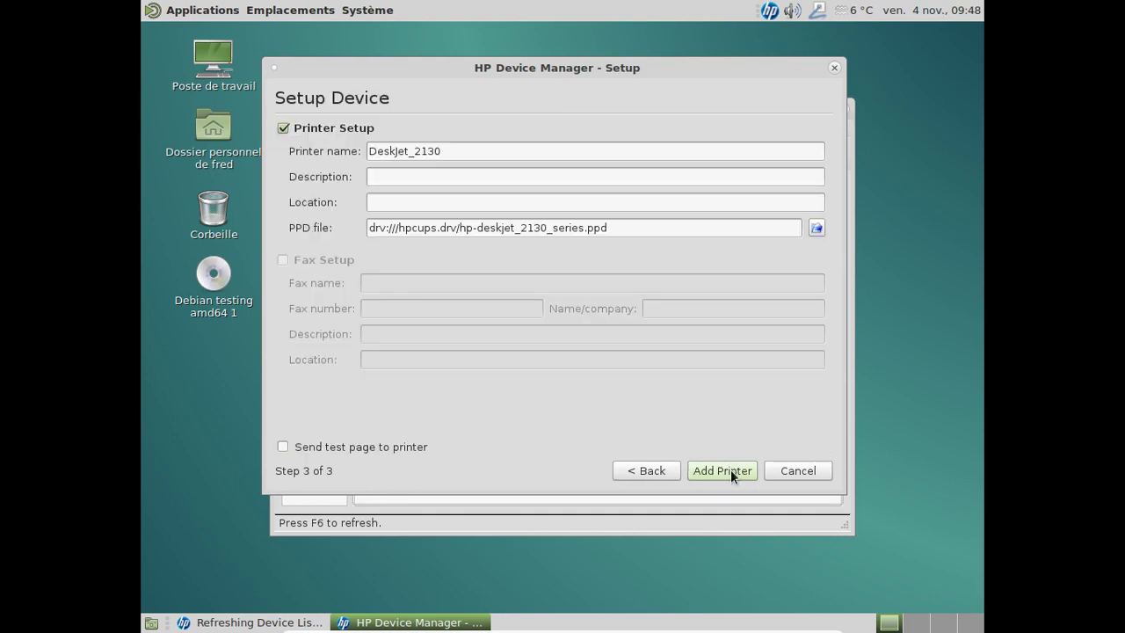
pyautogui.click(731, 470)
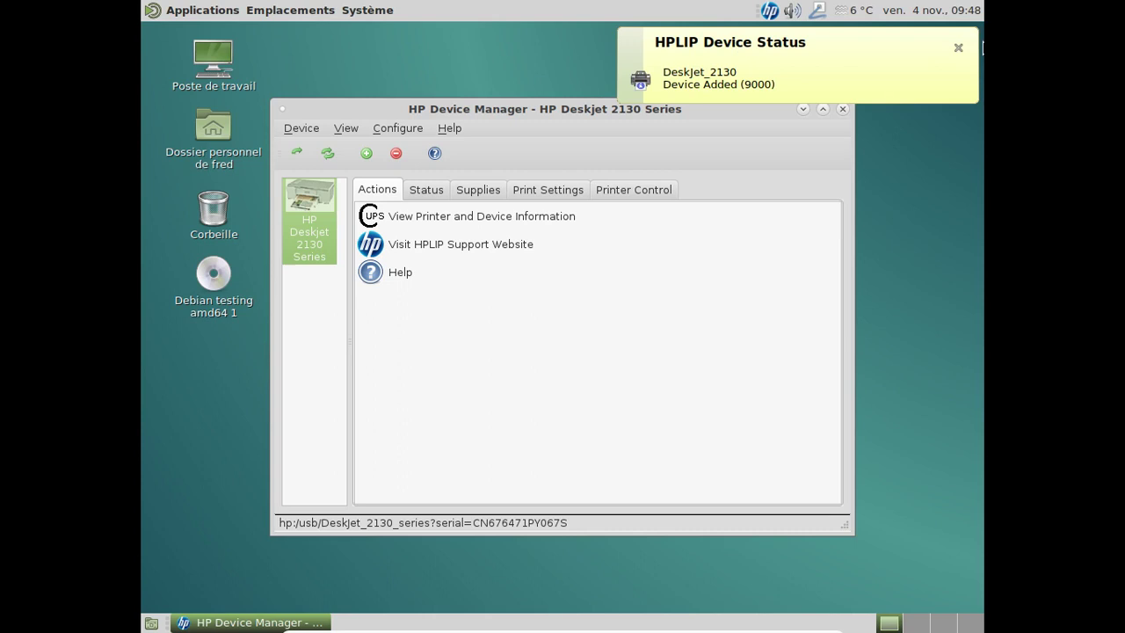
# Review the DeskJet_2130's status, supplies and print settings, dismissing the notifications, and make it the default printer
pyautogui.click(958, 48)
pyautogui.click(434, 190)
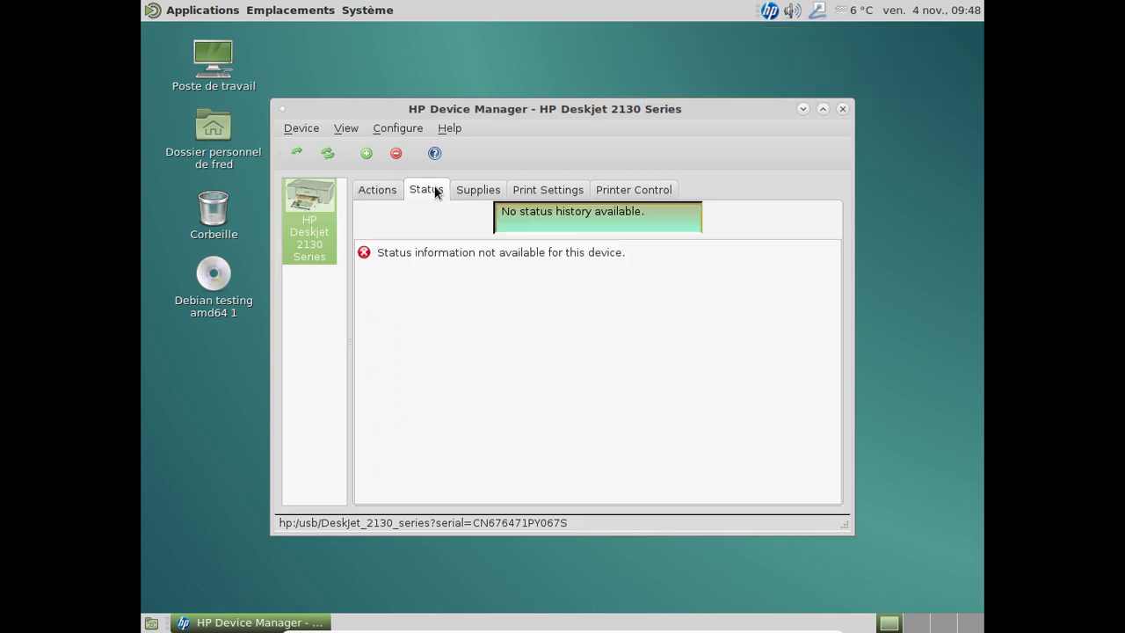
pyautogui.click(455, 189)
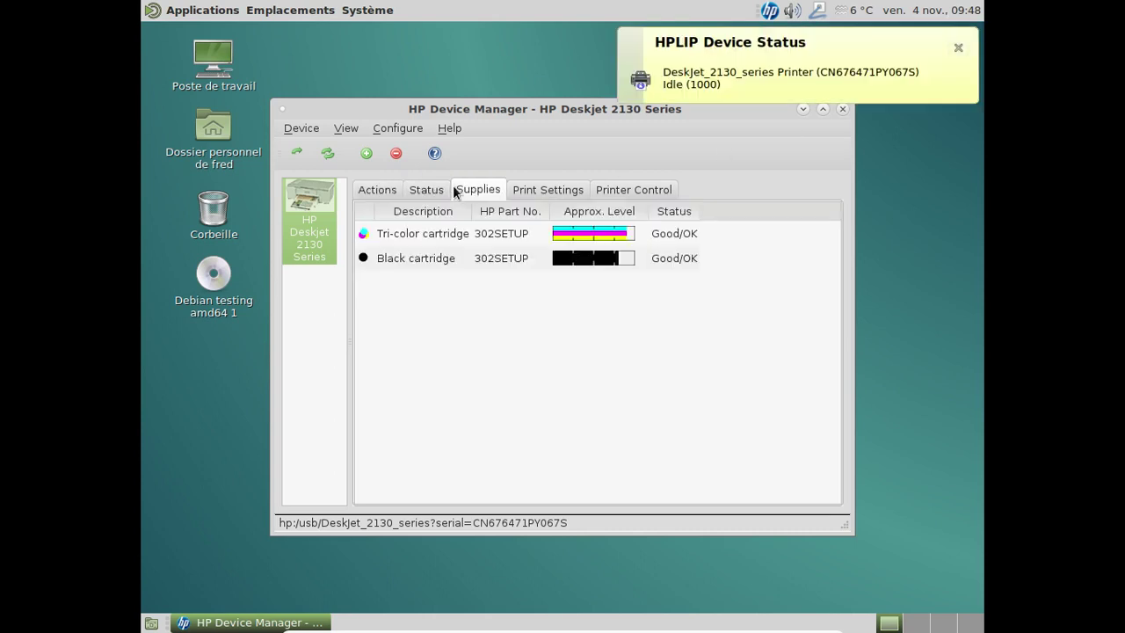
pyautogui.click(957, 47)
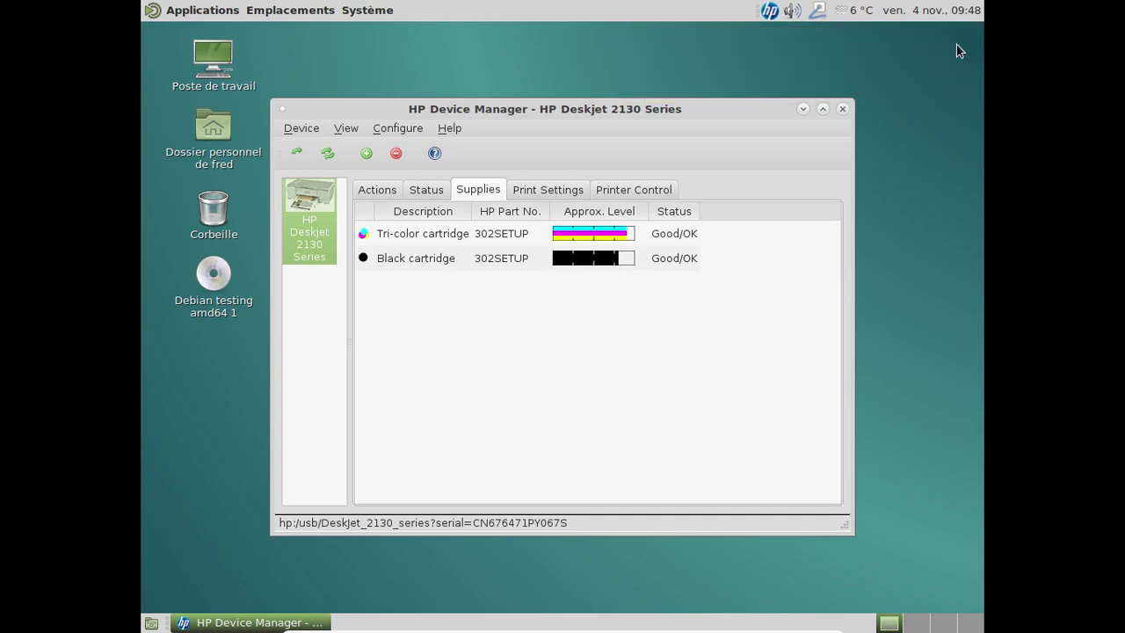
pyautogui.click(542, 189)
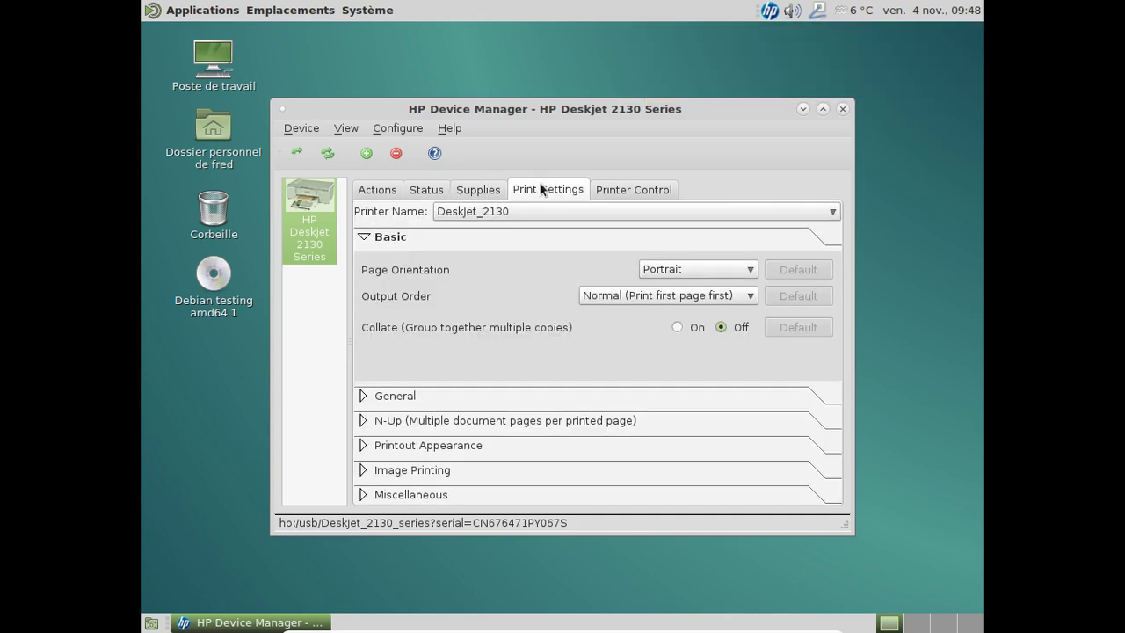
pyautogui.click(615, 190)
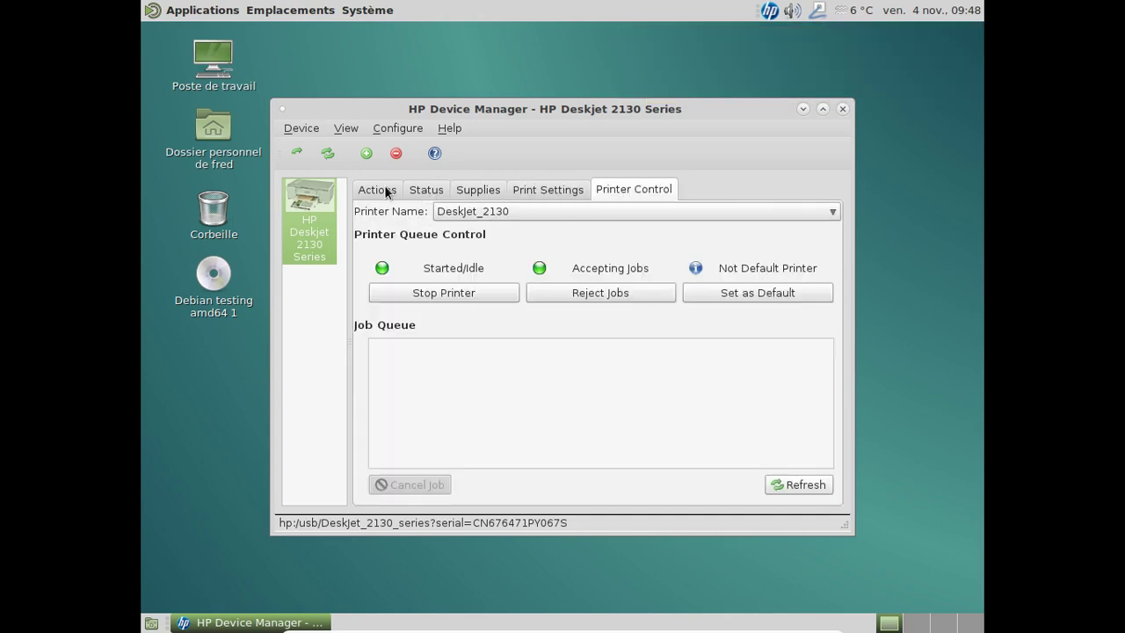
pyautogui.click(773, 291)
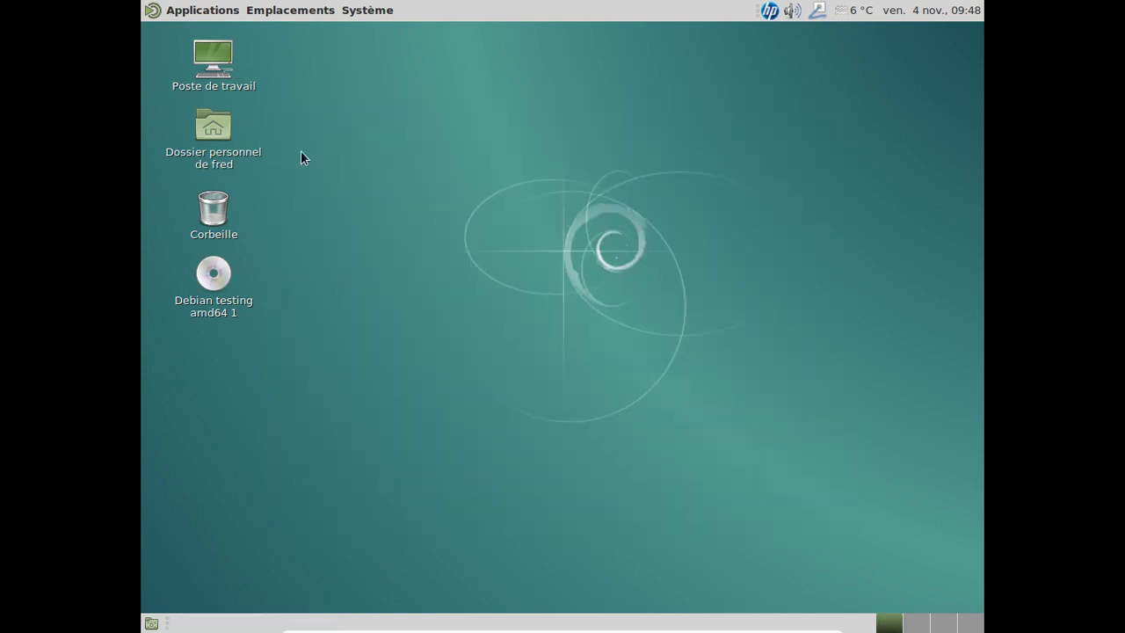
# Launch the Synaptic package manager from the system administration entries and authenticate with the root password
pyautogui.click(199, 10)
pyautogui.moveTo(232, 163)
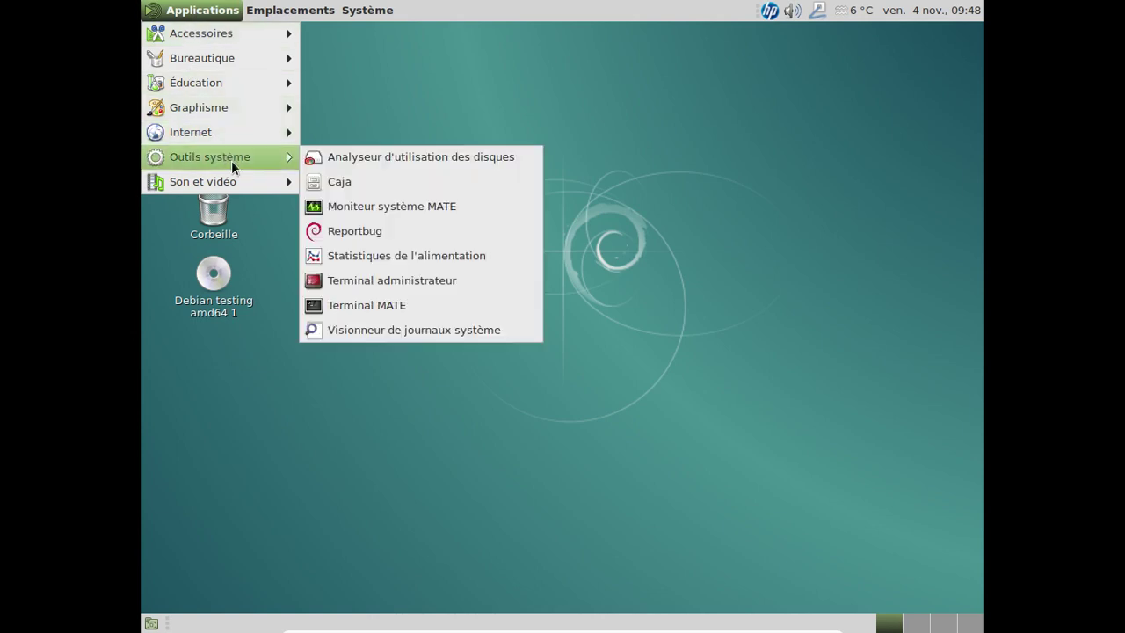
pyautogui.click(367, 10)
pyautogui.moveTo(387, 60)
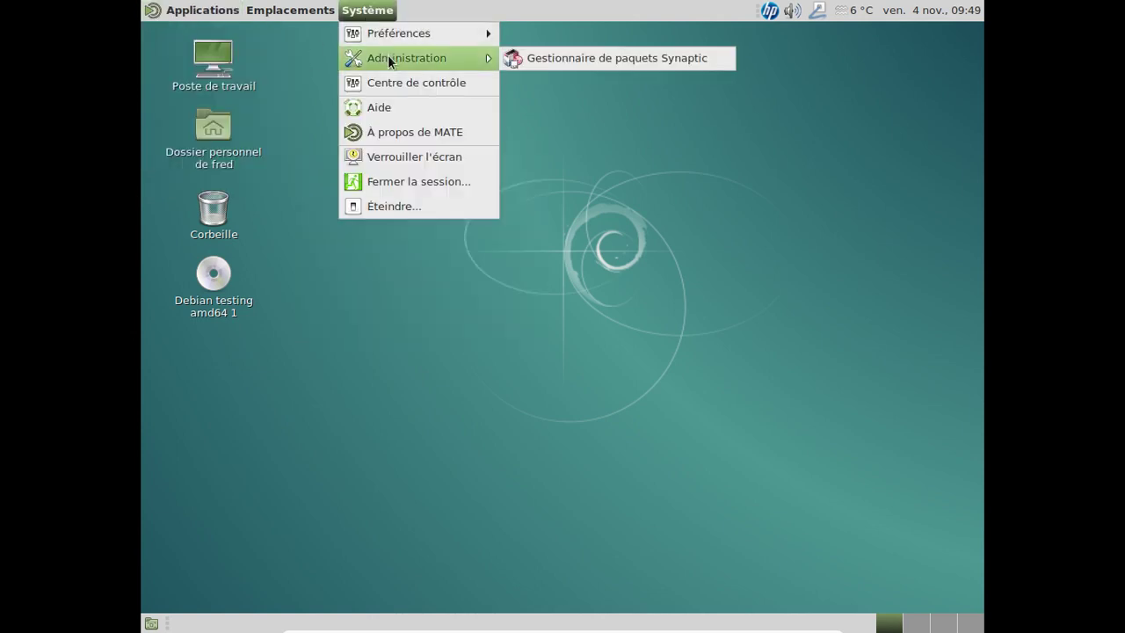
pyautogui.moveTo(422, 34)
pyautogui.moveTo(565, 56)
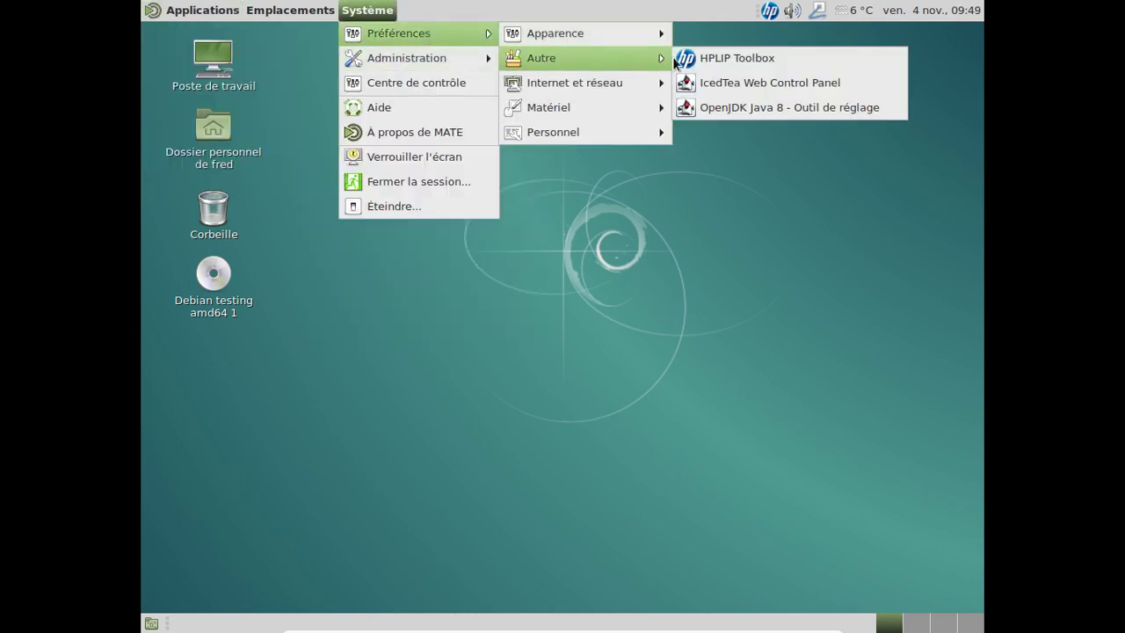
pyautogui.moveTo(447, 60)
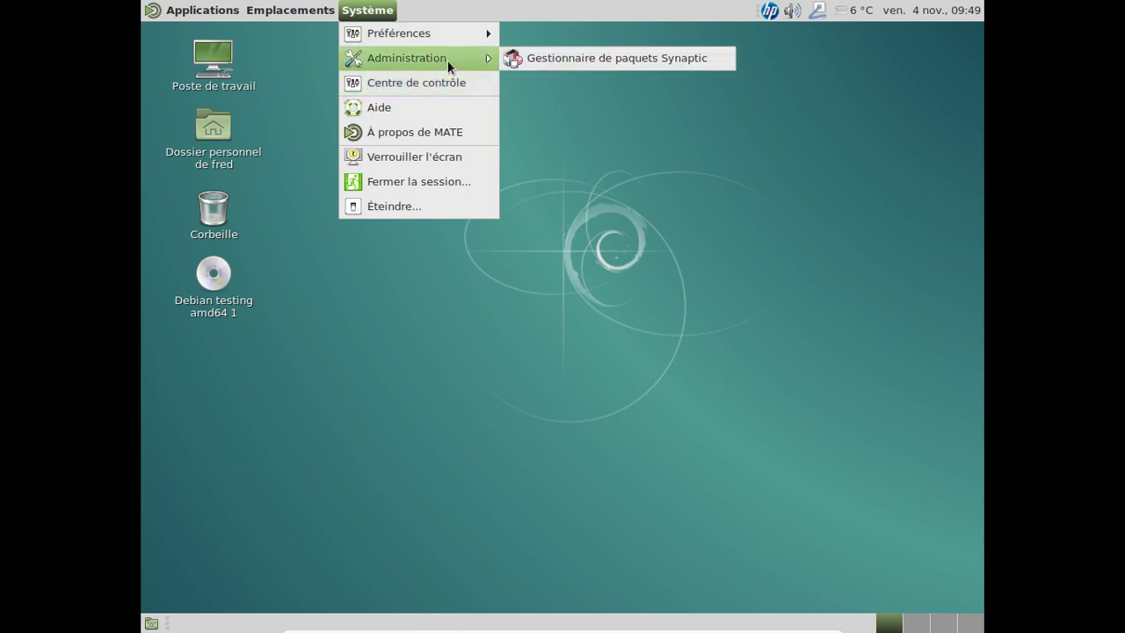
pyautogui.click(578, 65)
pyautogui.write('*')
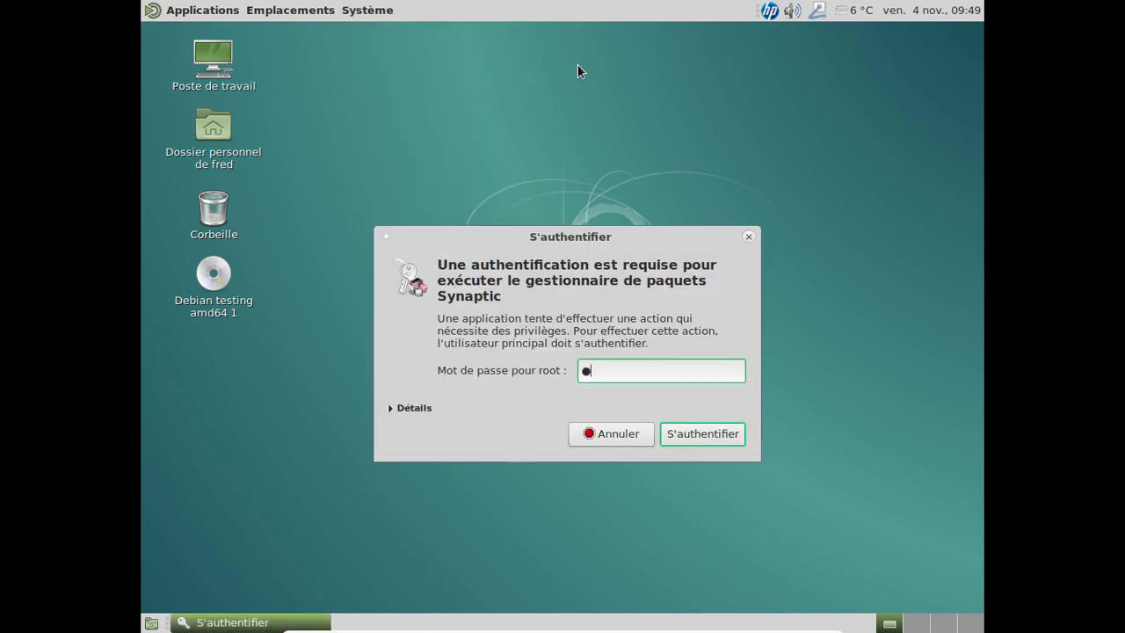
pyautogui.write('*******')
pyautogui.press('Return')
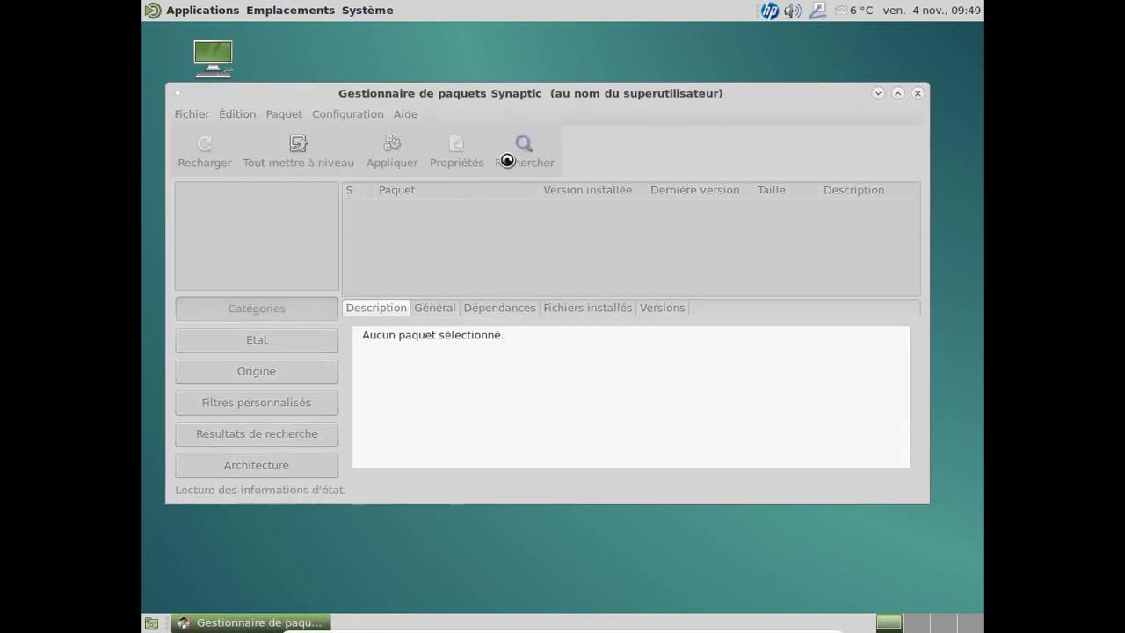
# Search the package list for vlc and mark the vlc package with its required dependencies for installation
pyautogui.click(507, 161)
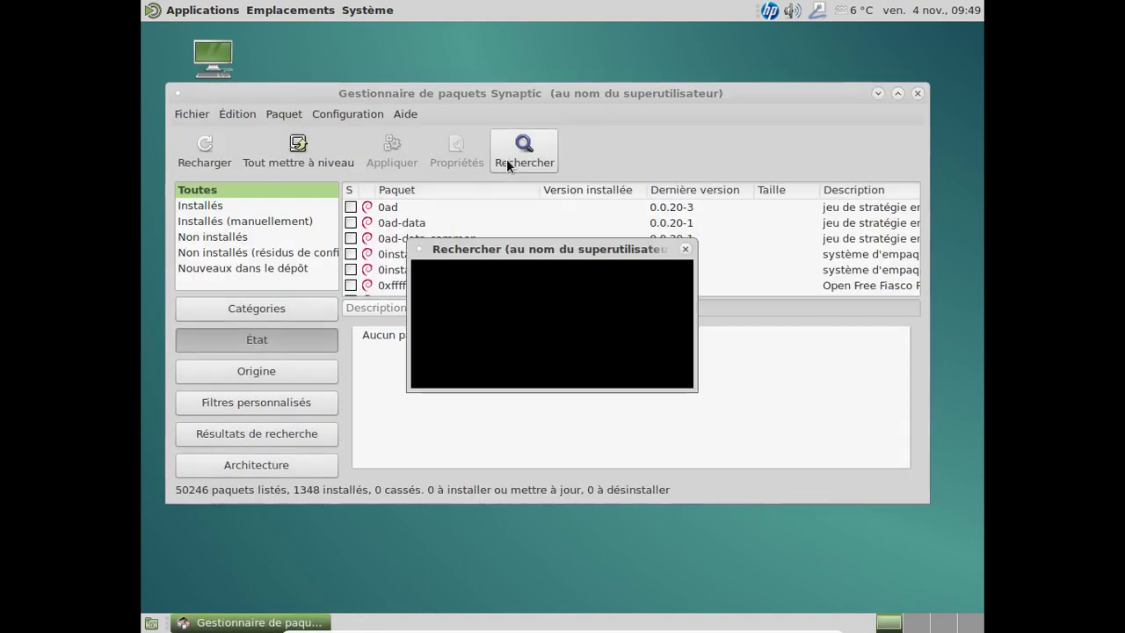
pyautogui.write('sfc')
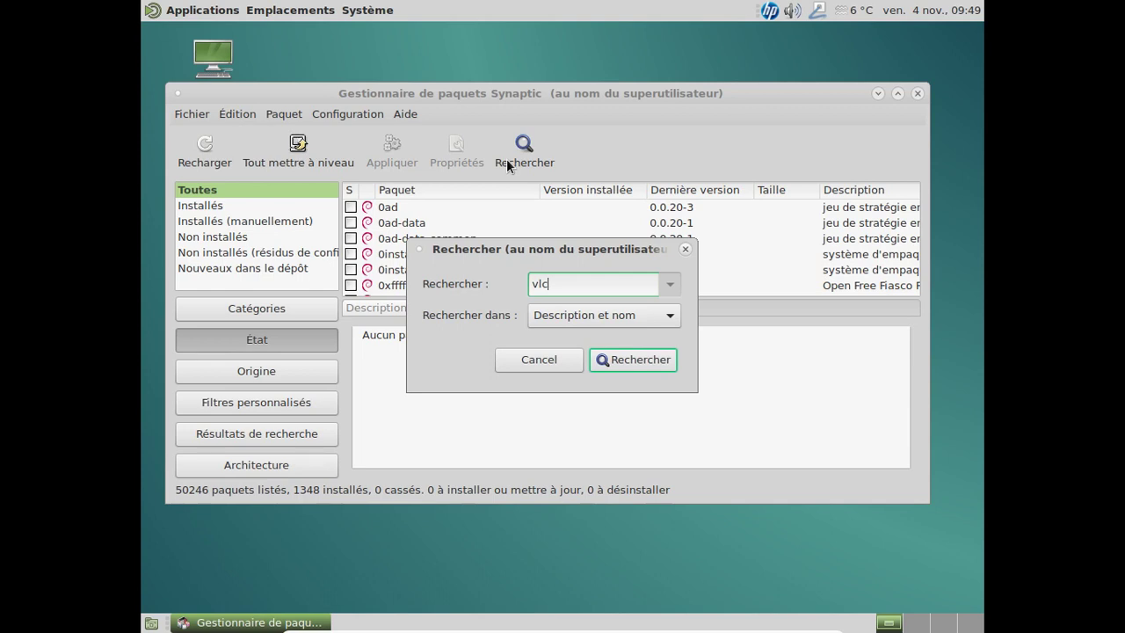
pyautogui.press('Return')
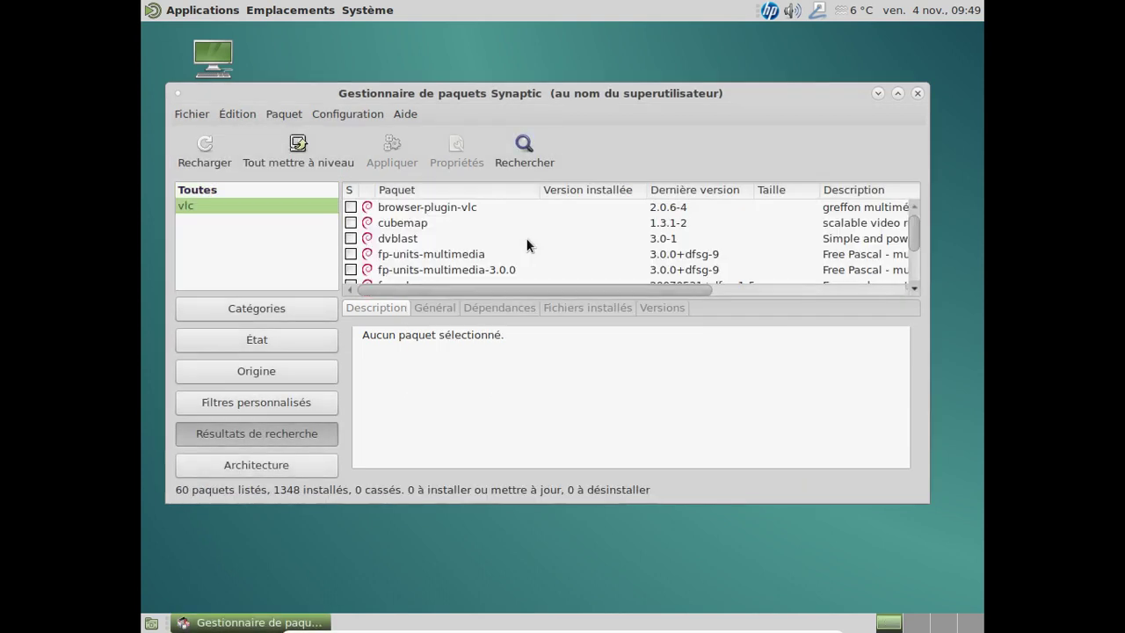
pyautogui.scroll(-2, 527, 245)
pyautogui.scroll(-6, 528, 245)
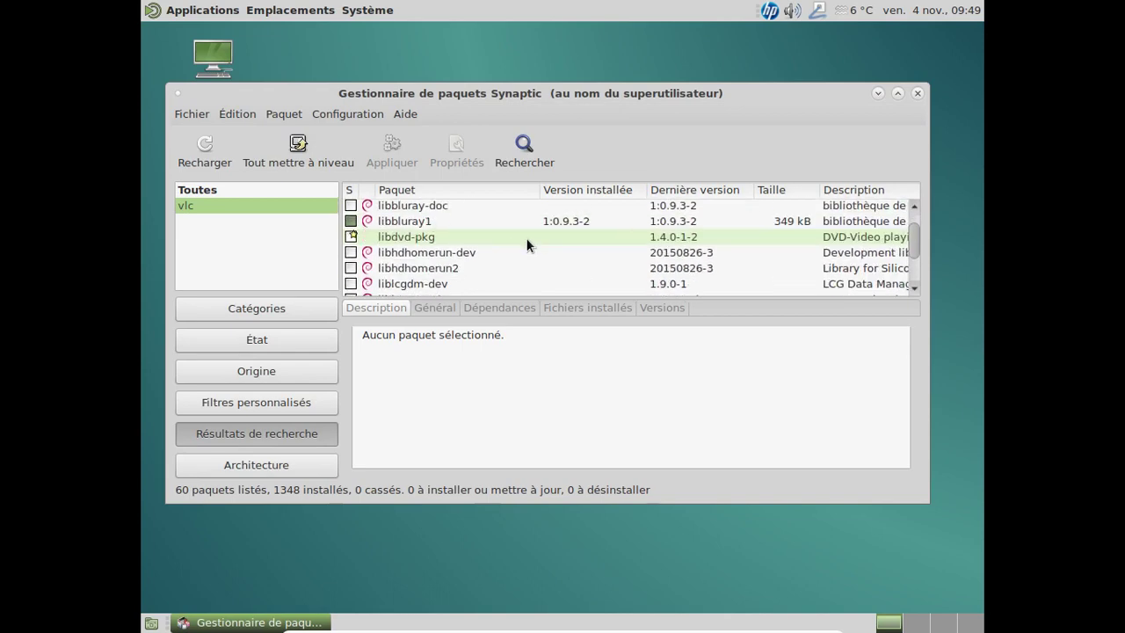
pyautogui.scroll(-7, 527, 245)
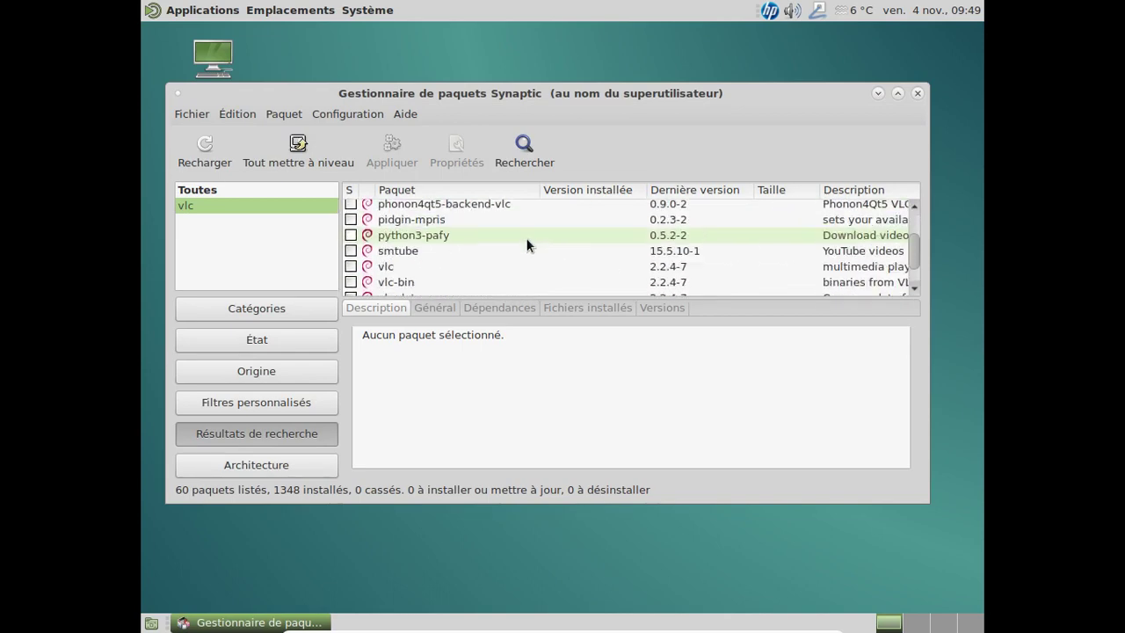
pyautogui.click(462, 263)
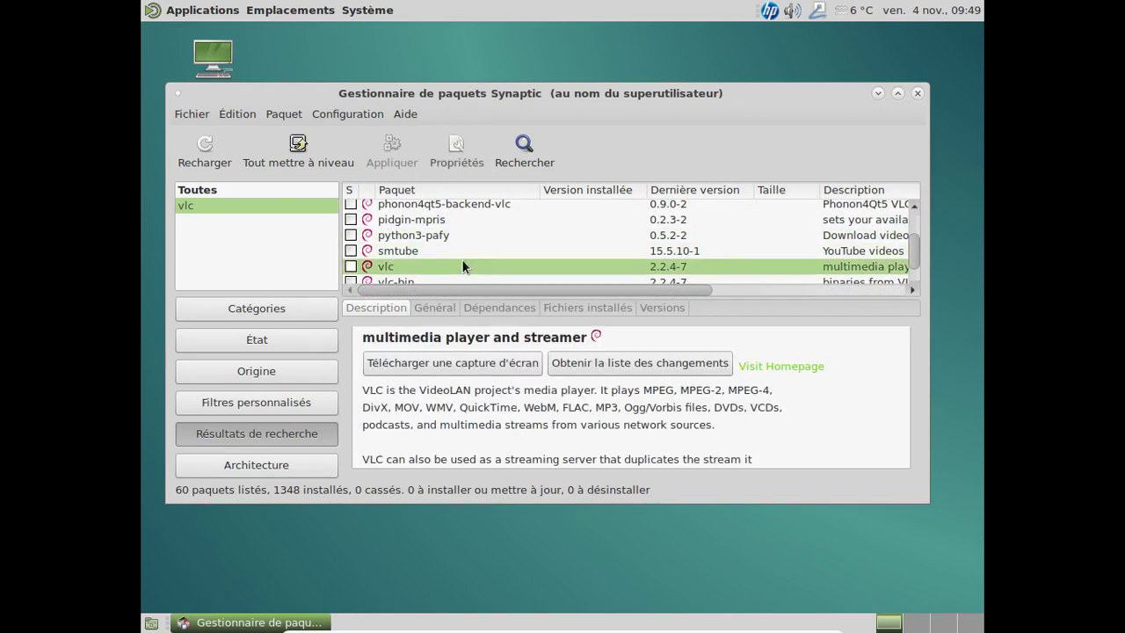
pyautogui.rightClick(465, 265)
pyautogui.click(541, 298)
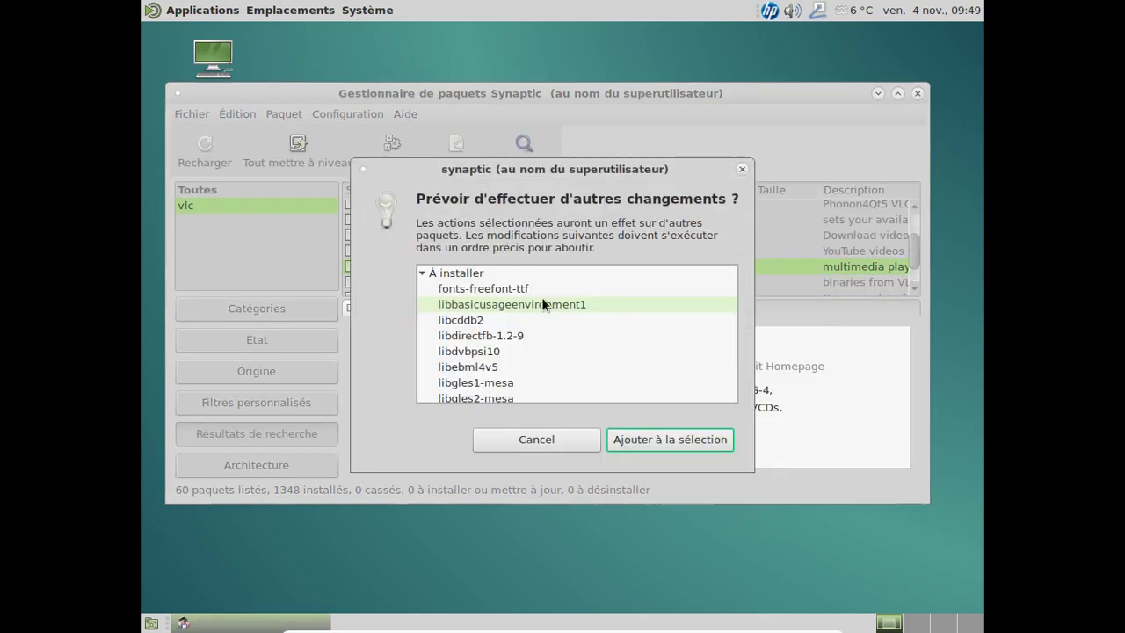
pyautogui.click(667, 438)
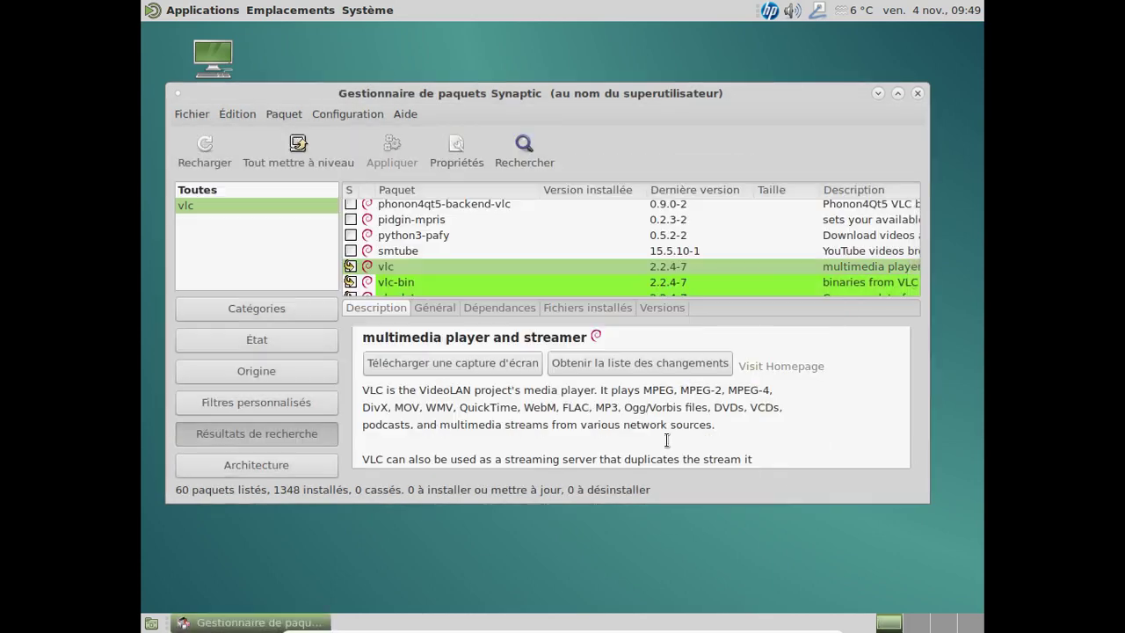
# Find the quodlibet package, mark it with its dependencies for installation, and apply all marked changes
pyautogui.click(513, 159)
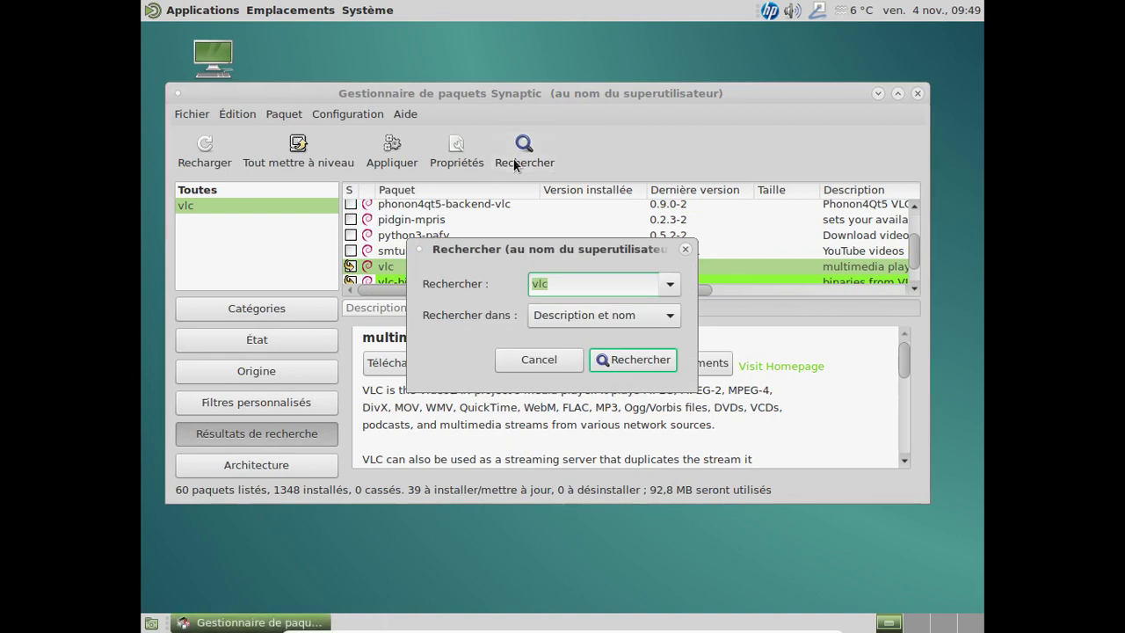
pyautogui.write('spotify')
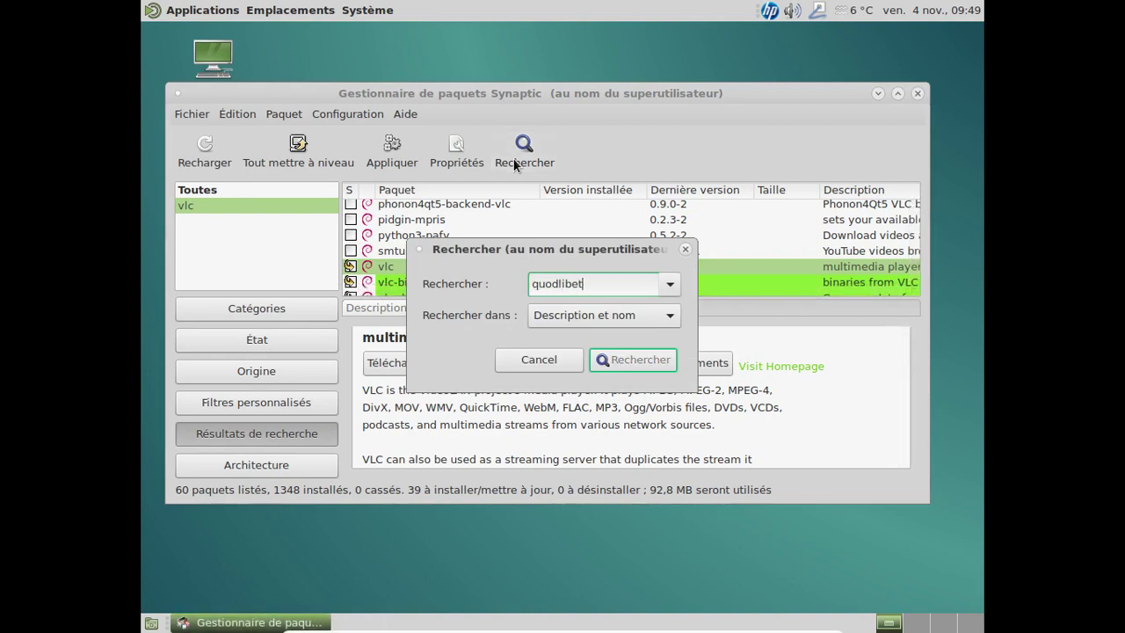
pyautogui.press('Return')
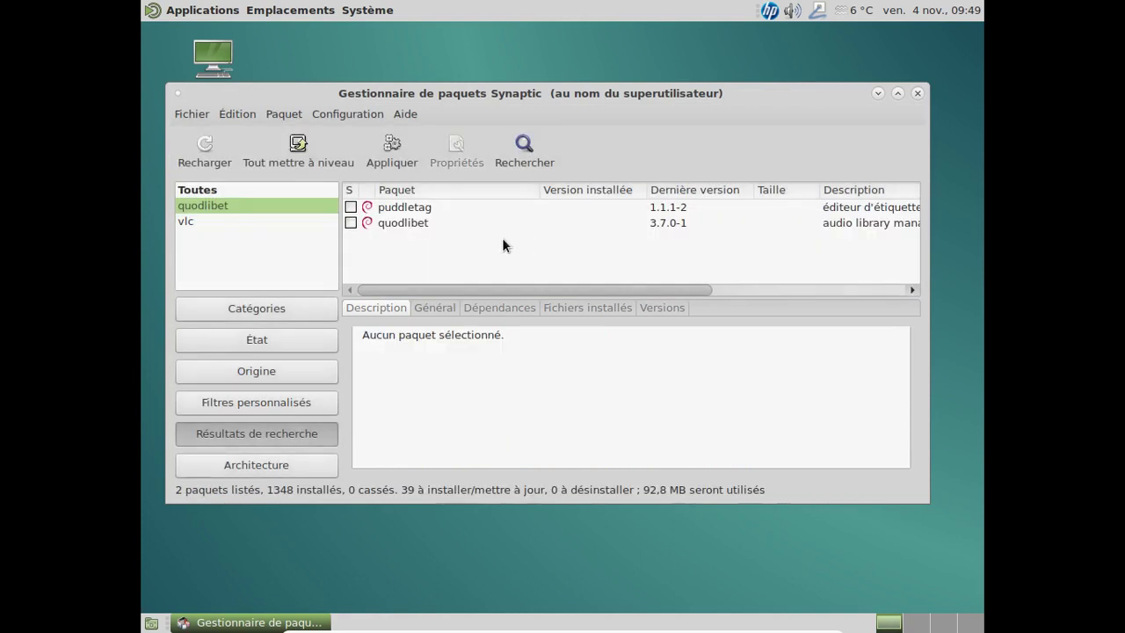
pyautogui.click(348, 219)
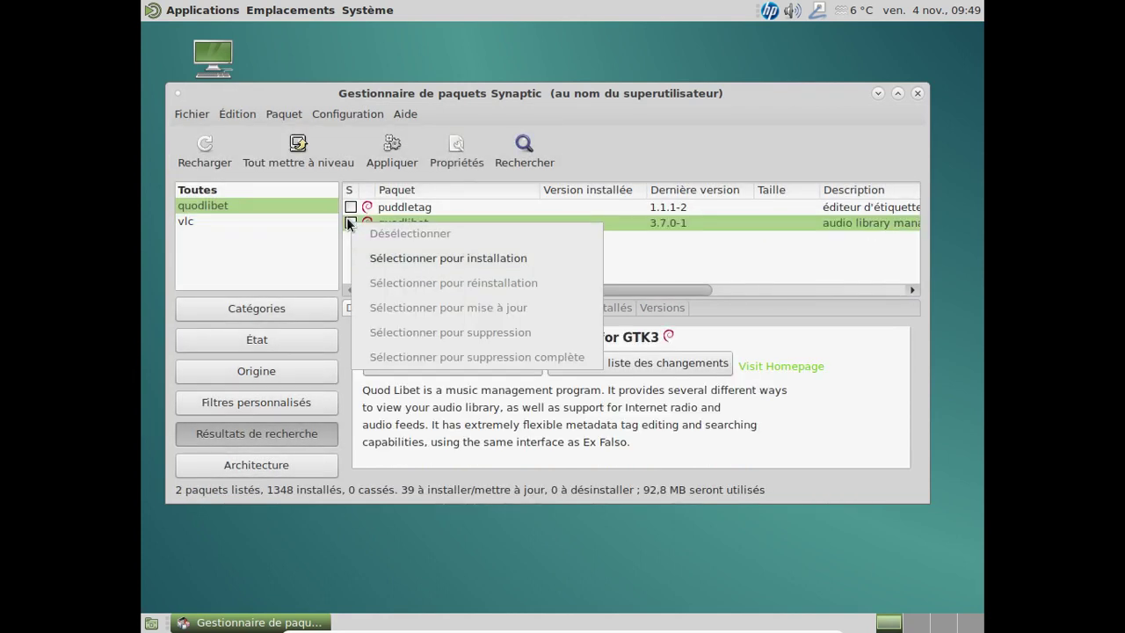
pyautogui.click(429, 257)
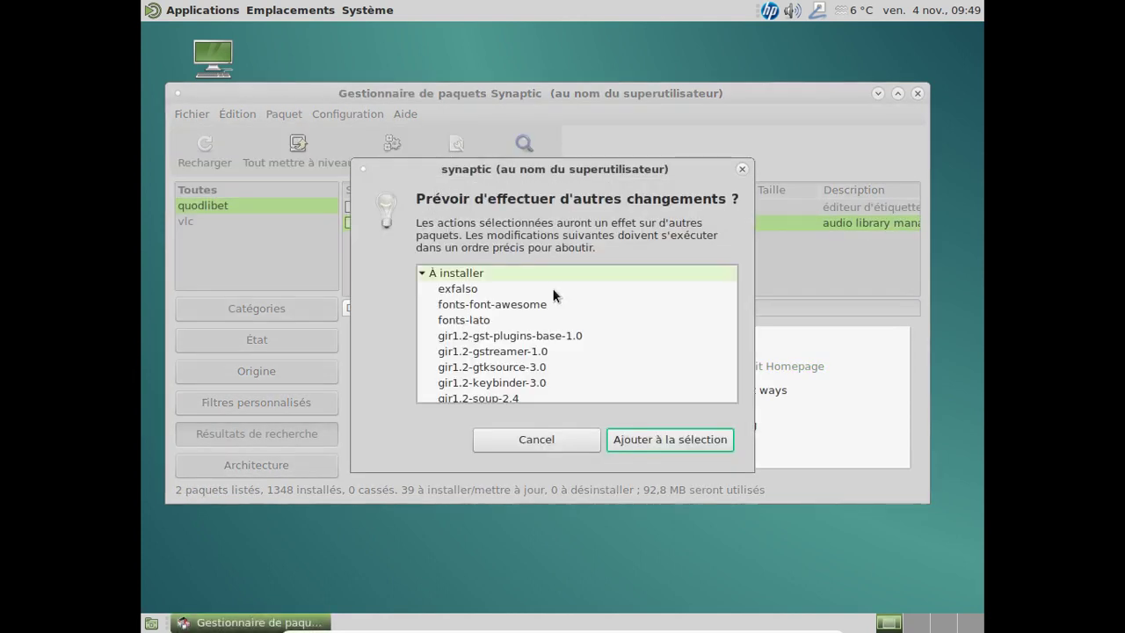
pyautogui.click(662, 442)
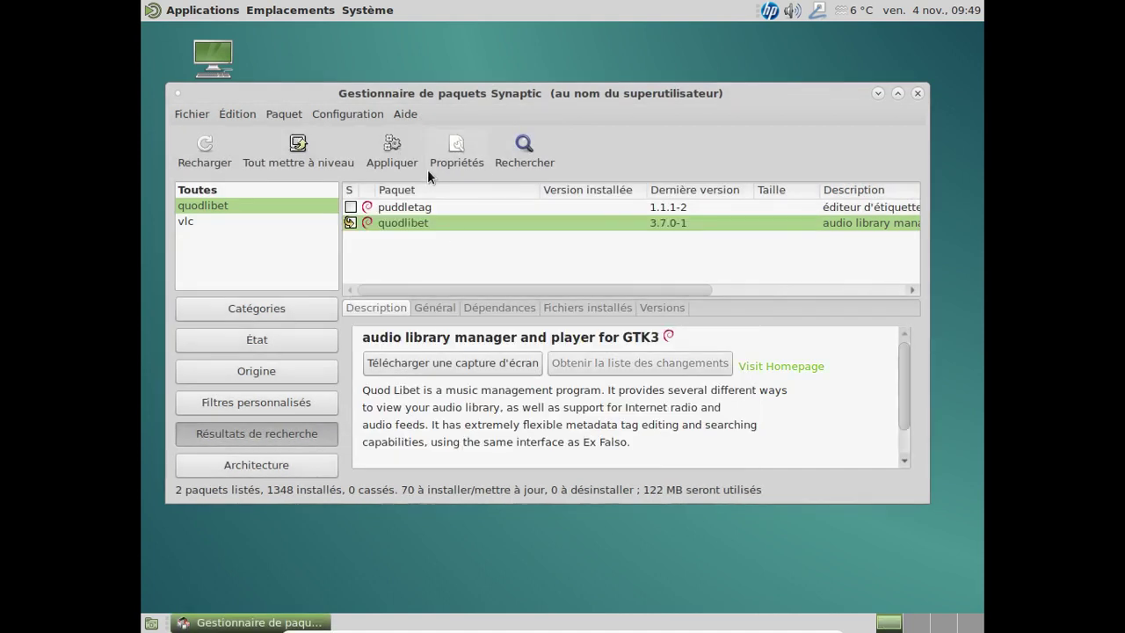
pyautogui.click(402, 165)
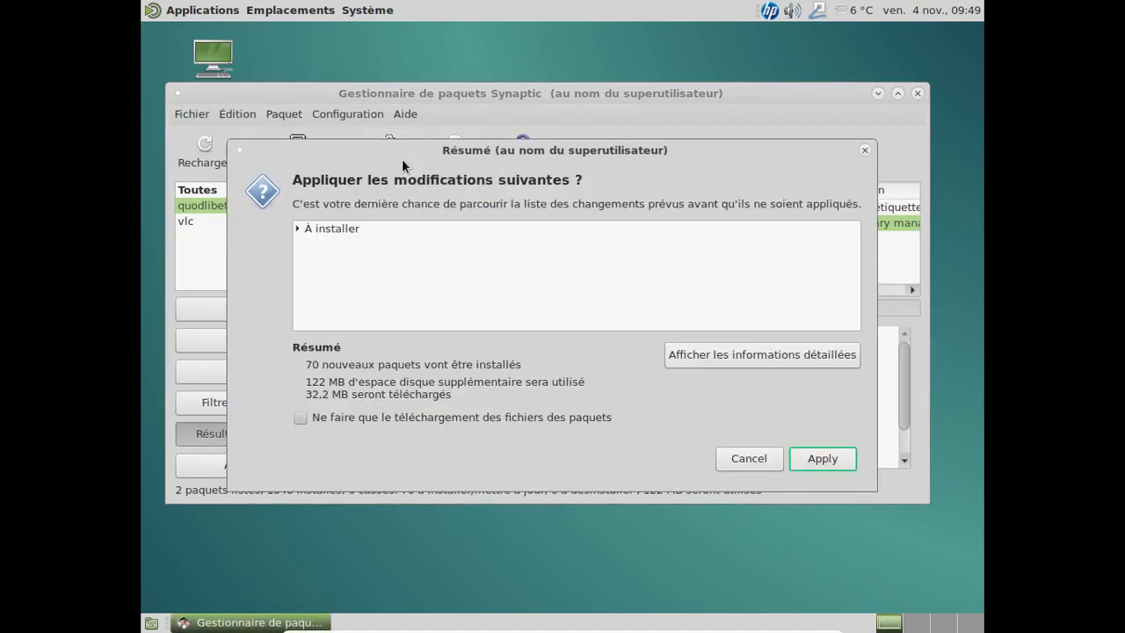
pyautogui.click(830, 458)
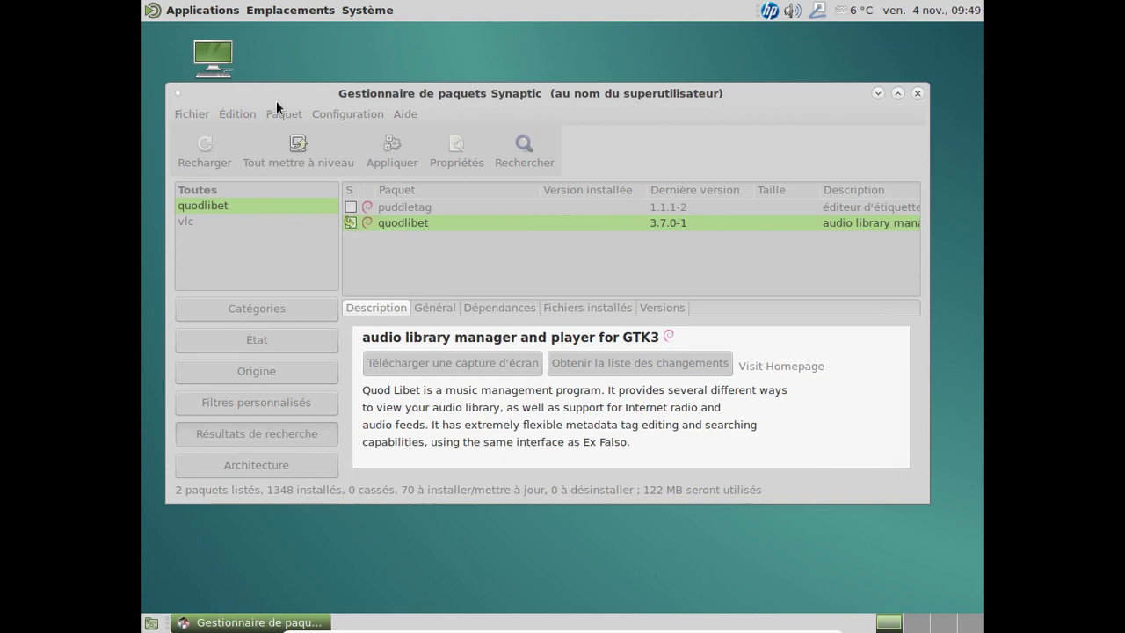
# Launch the GIMP image editor from the graphics applications and switch it to single-window mode
pyautogui.click(203, 10)
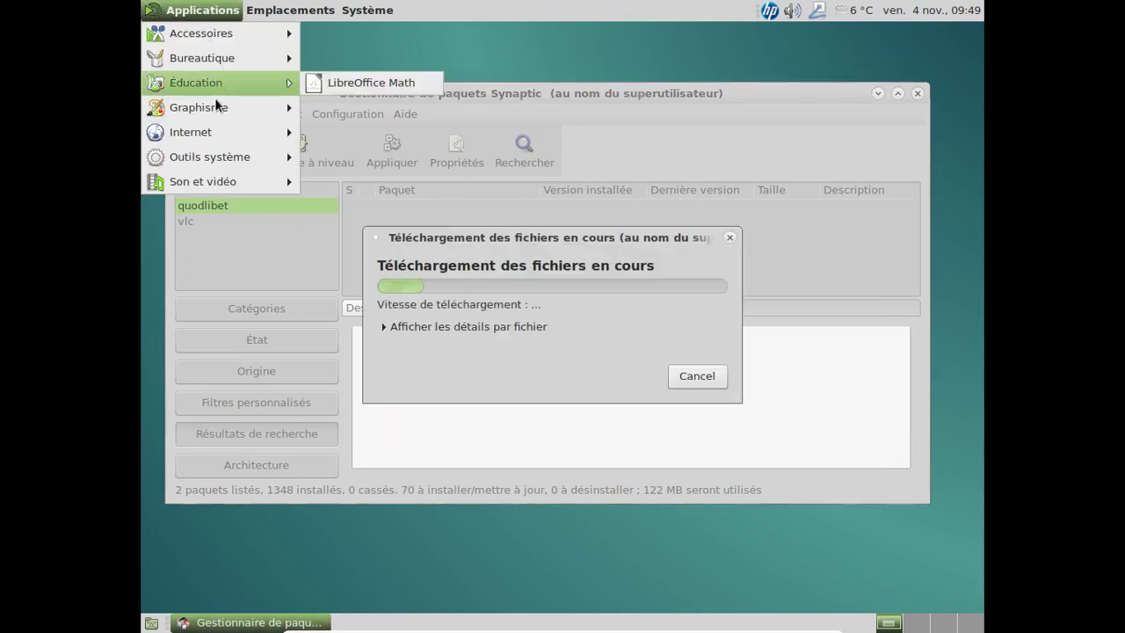
pyautogui.moveTo(214, 106)
pyautogui.click(401, 107)
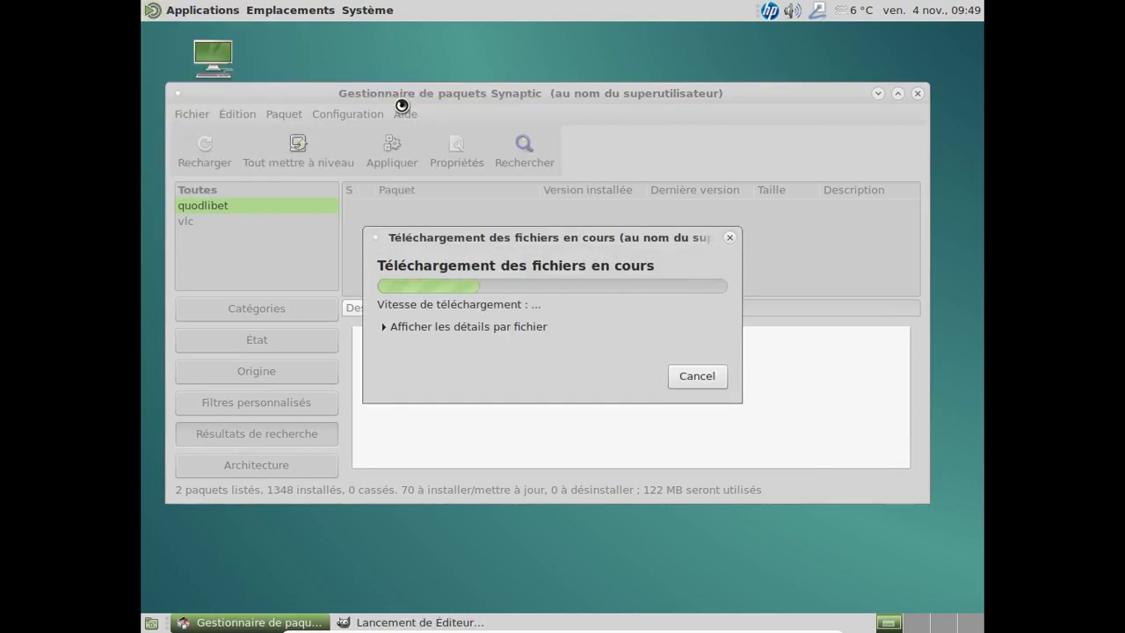
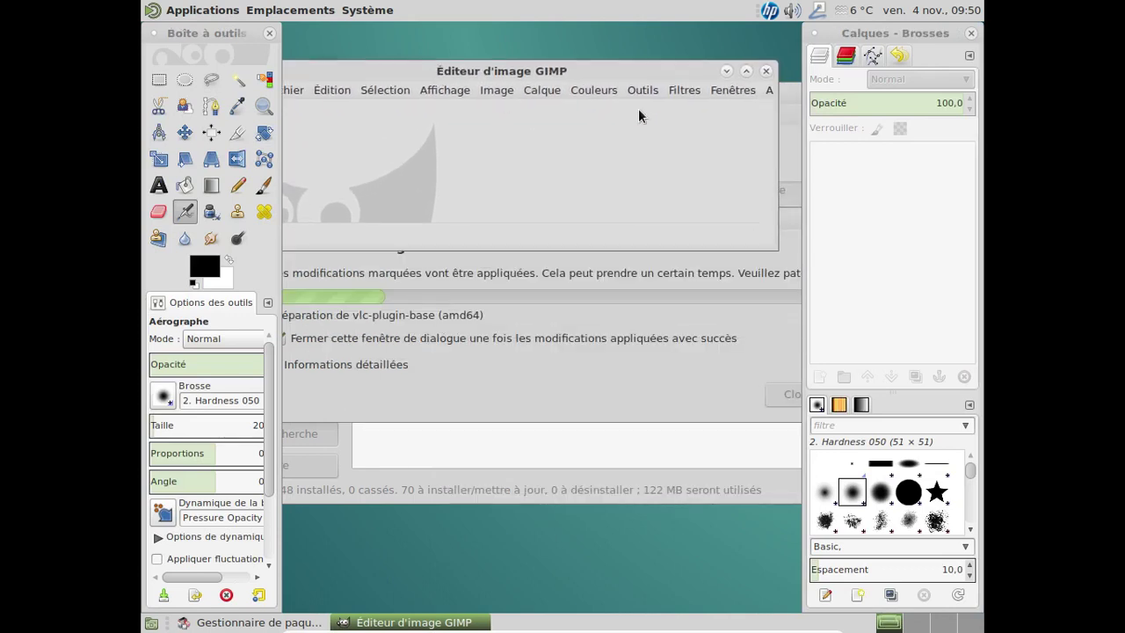
pyautogui.click(748, 100)
pyautogui.click(753, 220)
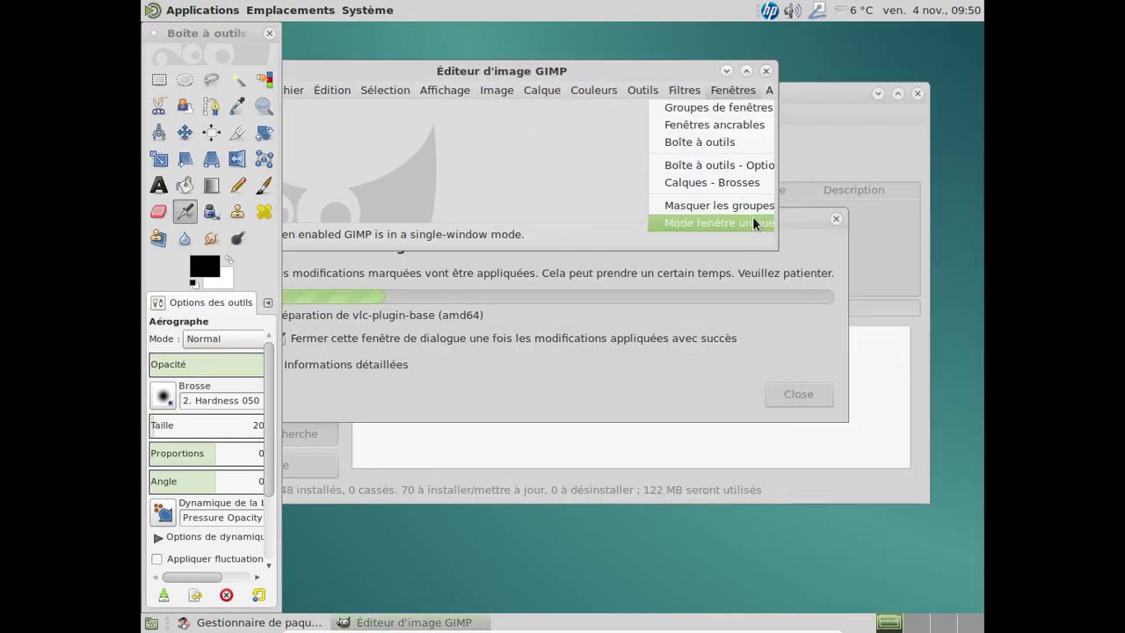
# Check GIMP's version in its About information, and close the image editor
pyautogui.click(673, 53)
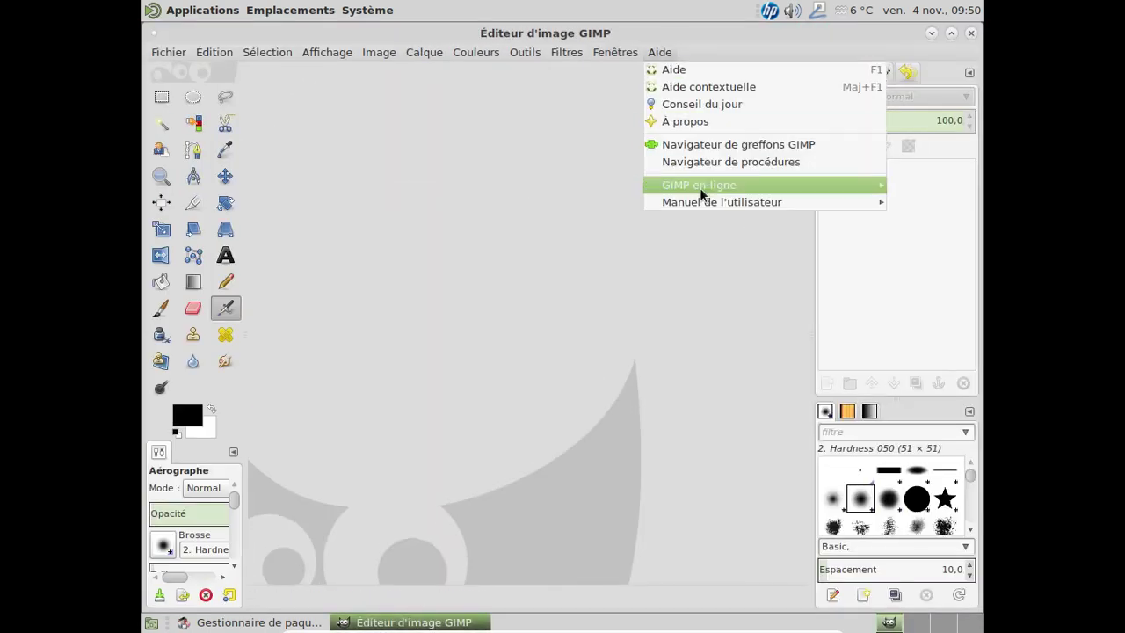
pyautogui.click(687, 125)
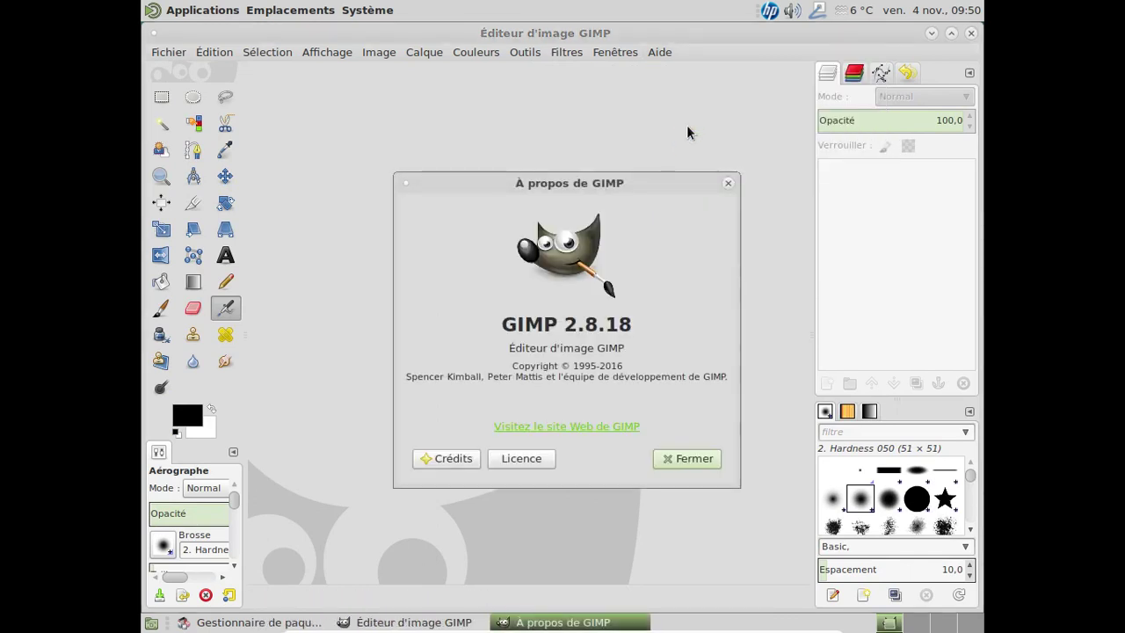
pyautogui.click(690, 458)
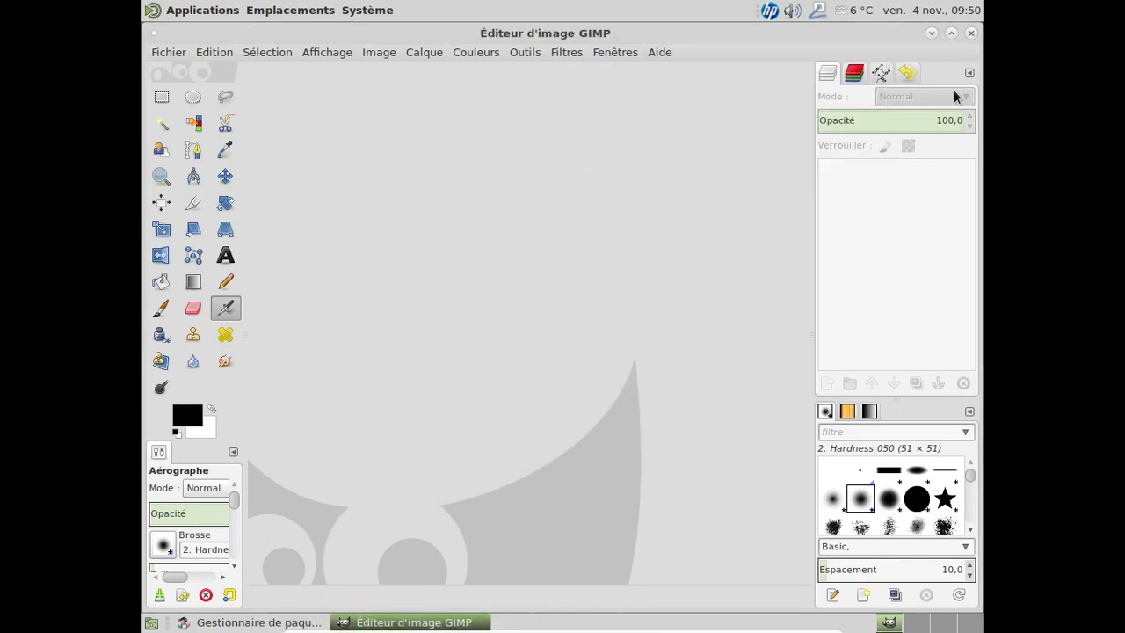
pyautogui.click(971, 33)
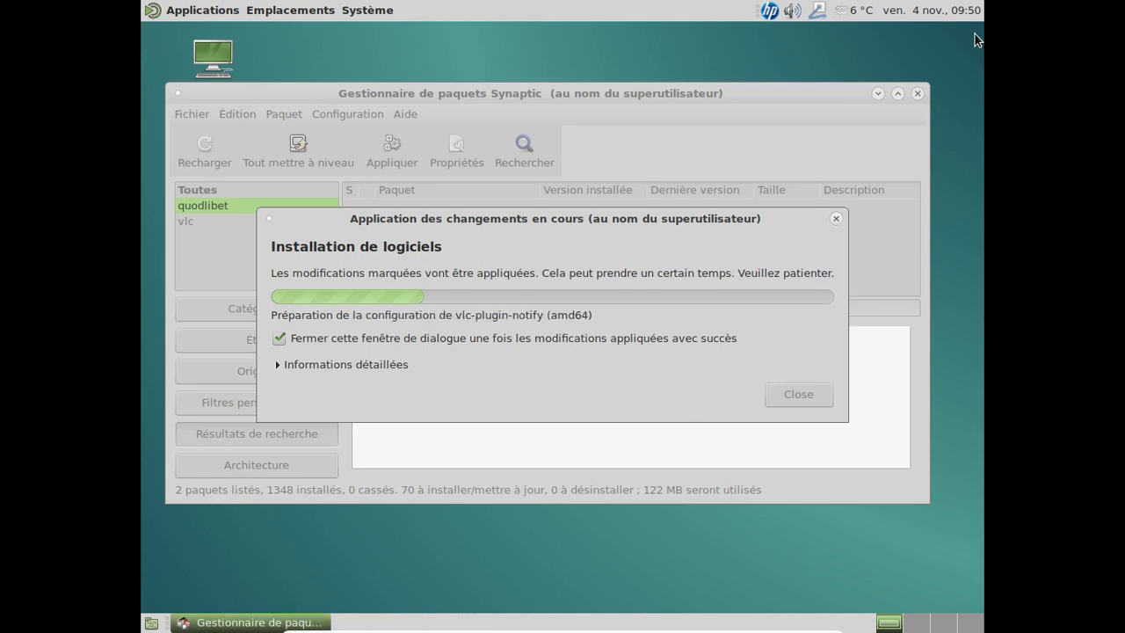
# Launch LibreOffice Writer from the office applications while the package installation continues
pyautogui.click(213, 13)
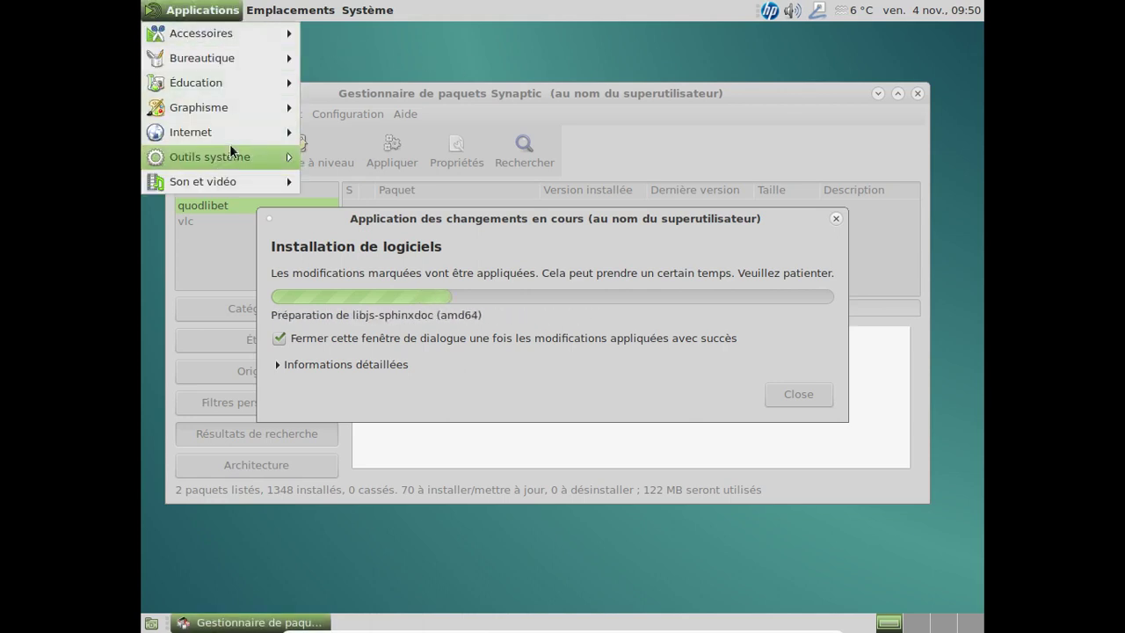
pyautogui.moveTo(226, 132)
pyautogui.moveTo(219, 109)
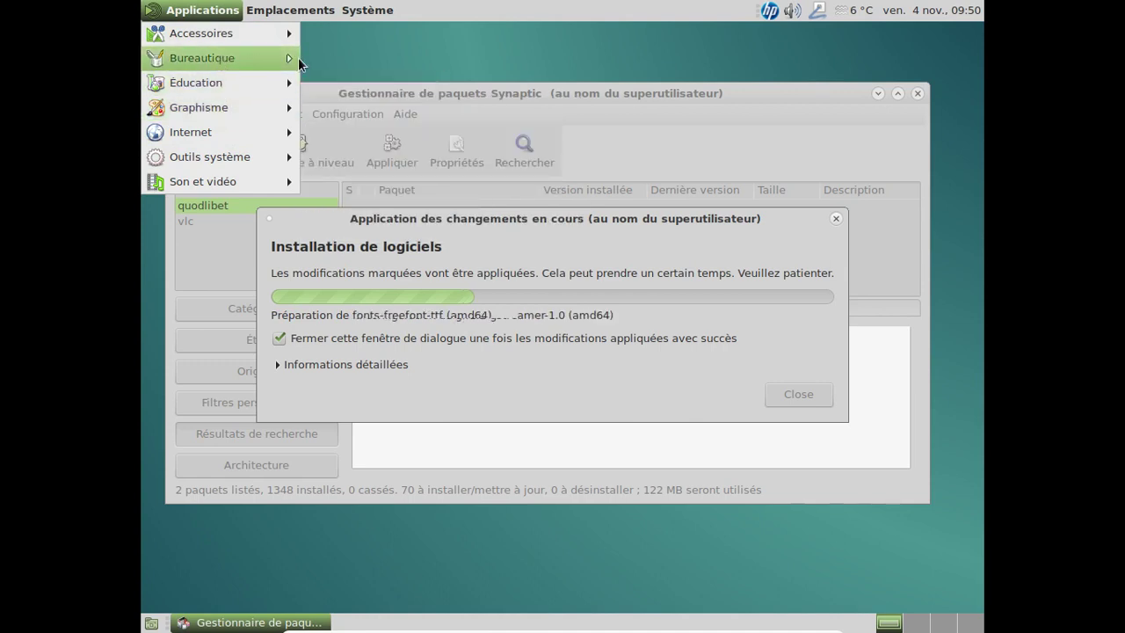
pyautogui.moveTo(268, 60)
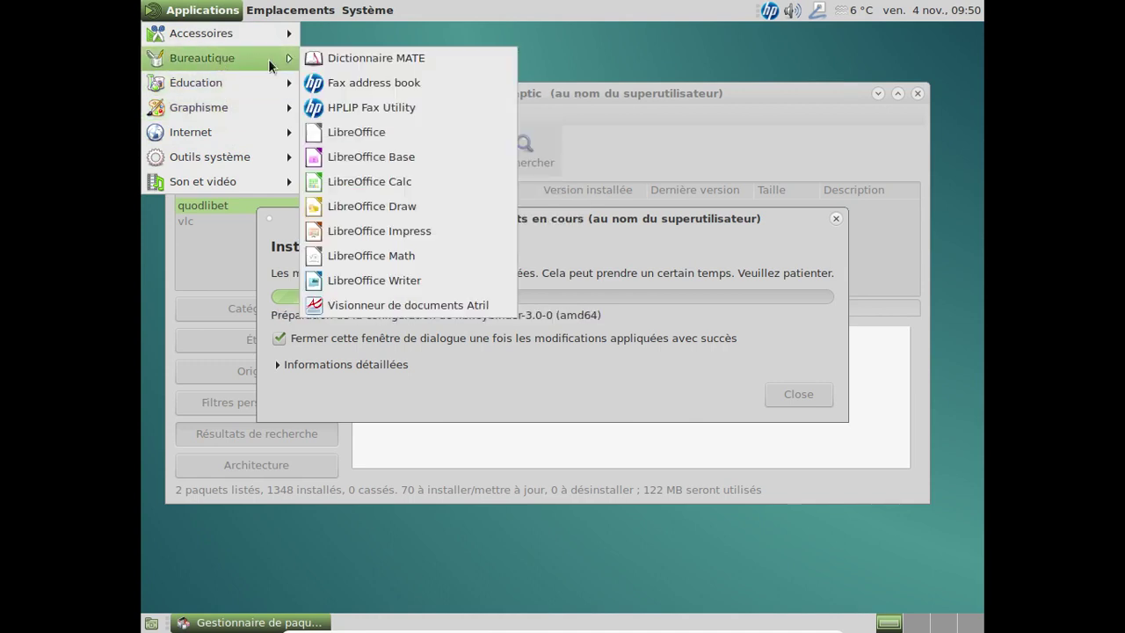
pyautogui.click(366, 279)
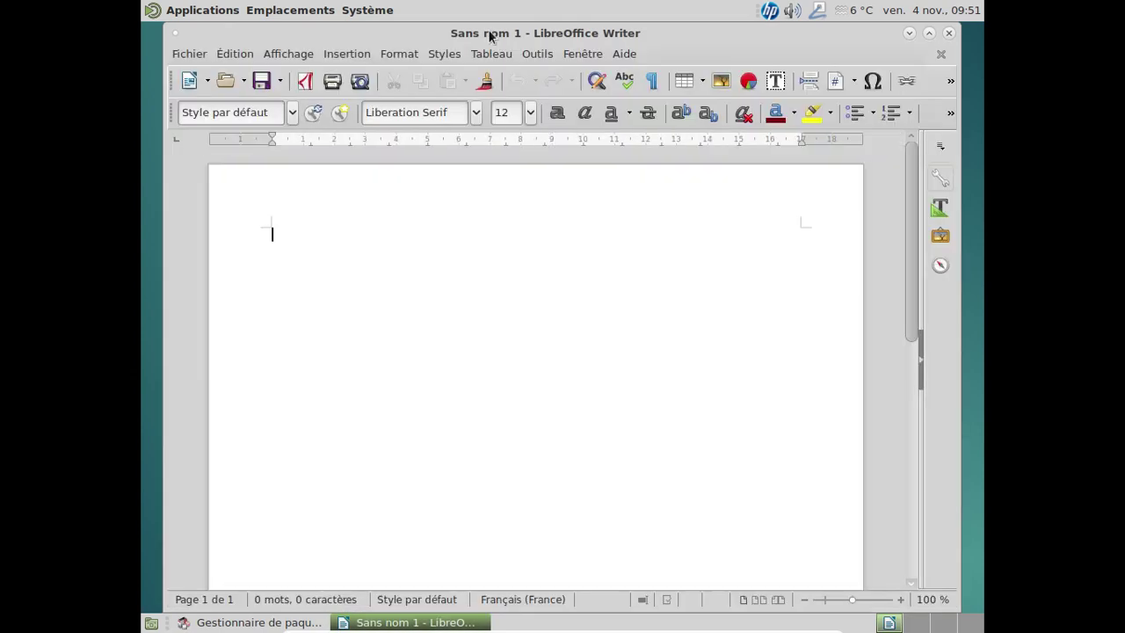
# Check the LibreOffice version in its About information, and close Writer
pyautogui.click(620, 56)
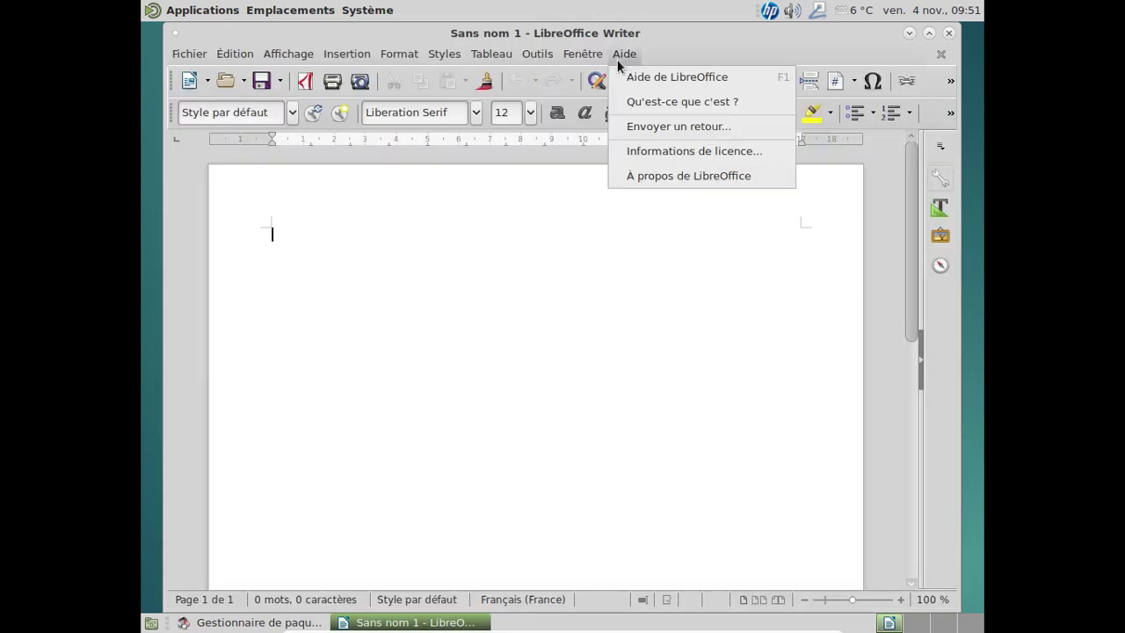
pyautogui.click(665, 175)
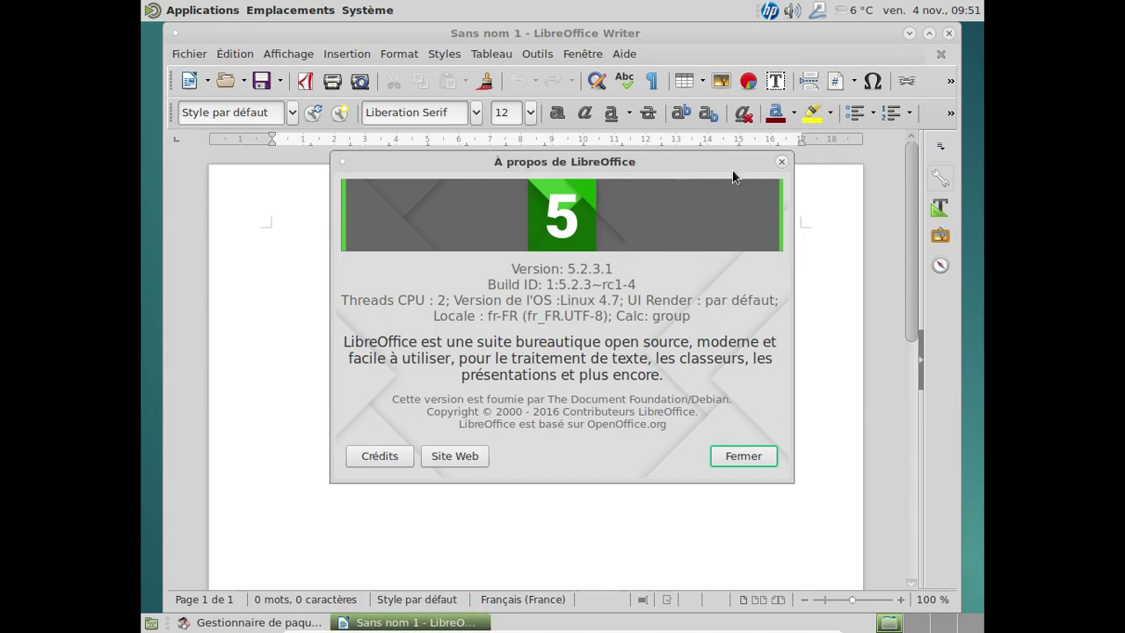
pyautogui.click(781, 163)
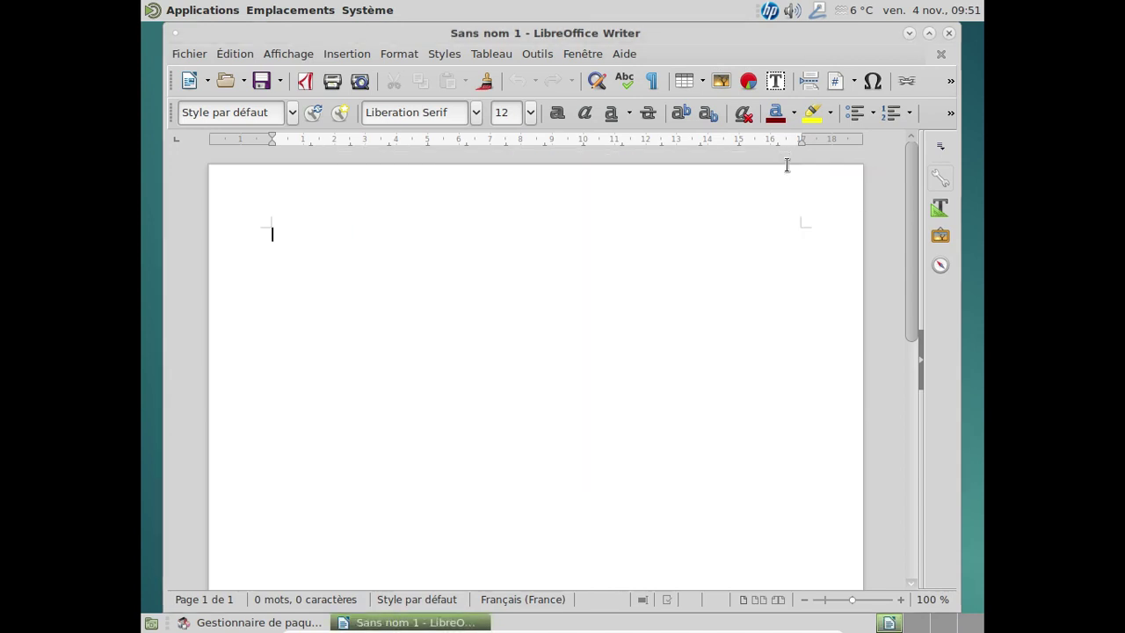
pyautogui.click(949, 33)
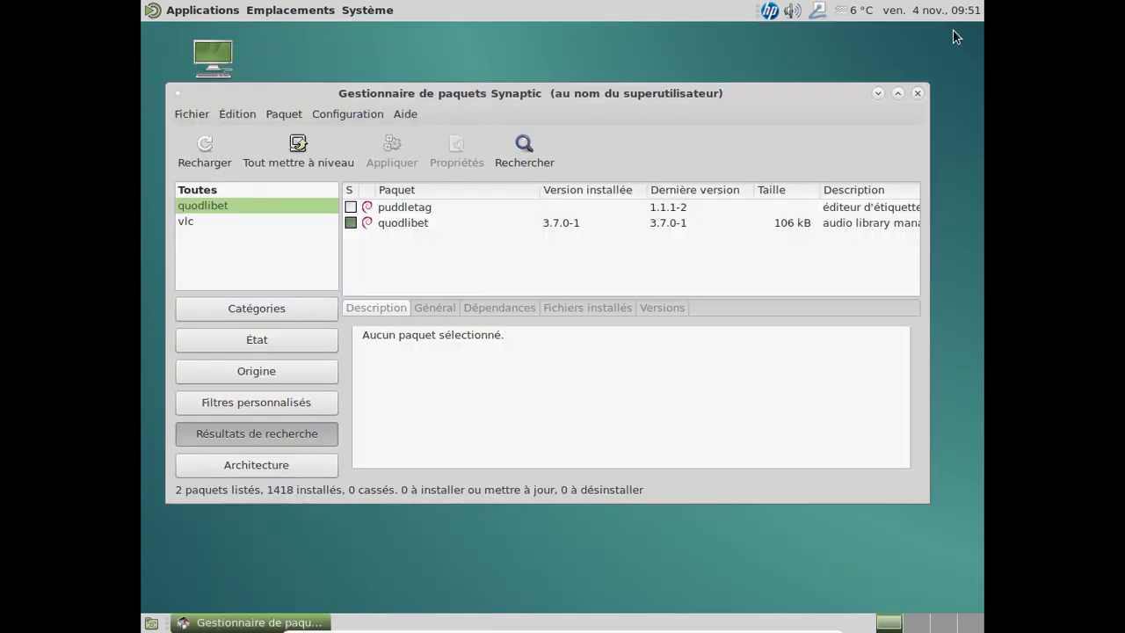
# Close the package manager and launch VLC from the sound and video applications, accepting network access for metadata
pyautogui.click(914, 88)
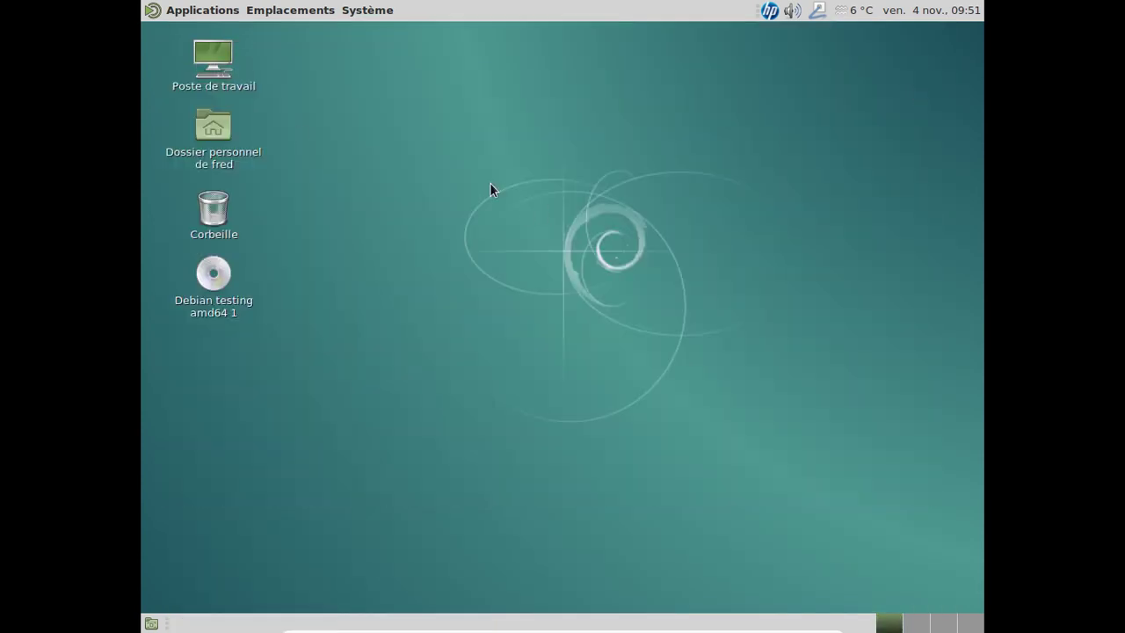
pyautogui.click(184, 14)
pyautogui.moveTo(189, 164)
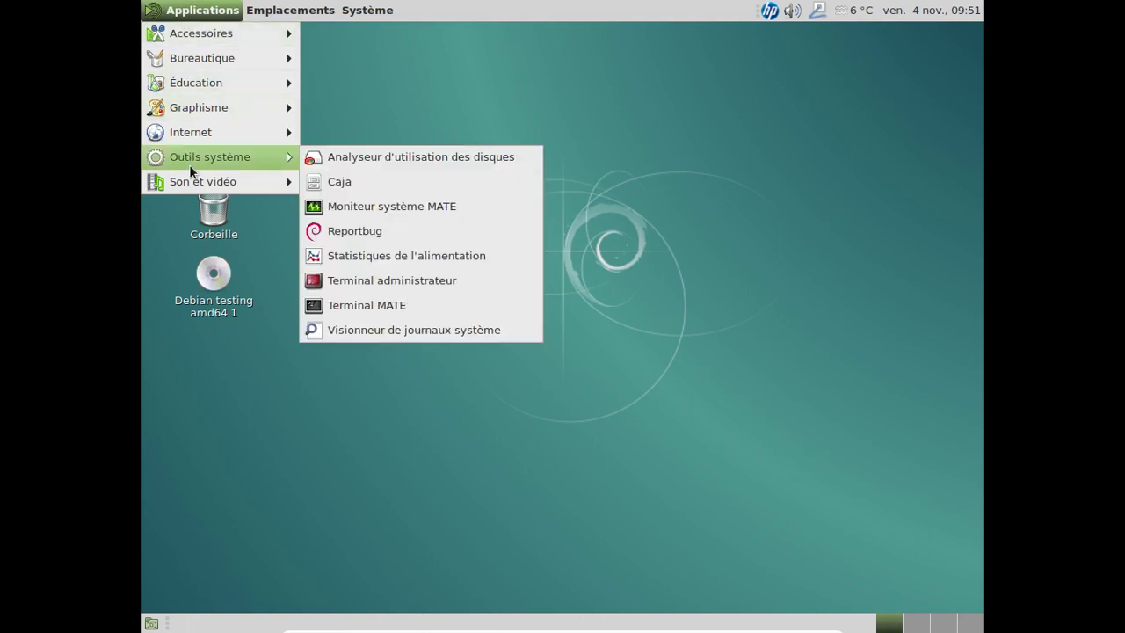
pyautogui.moveTo(182, 188)
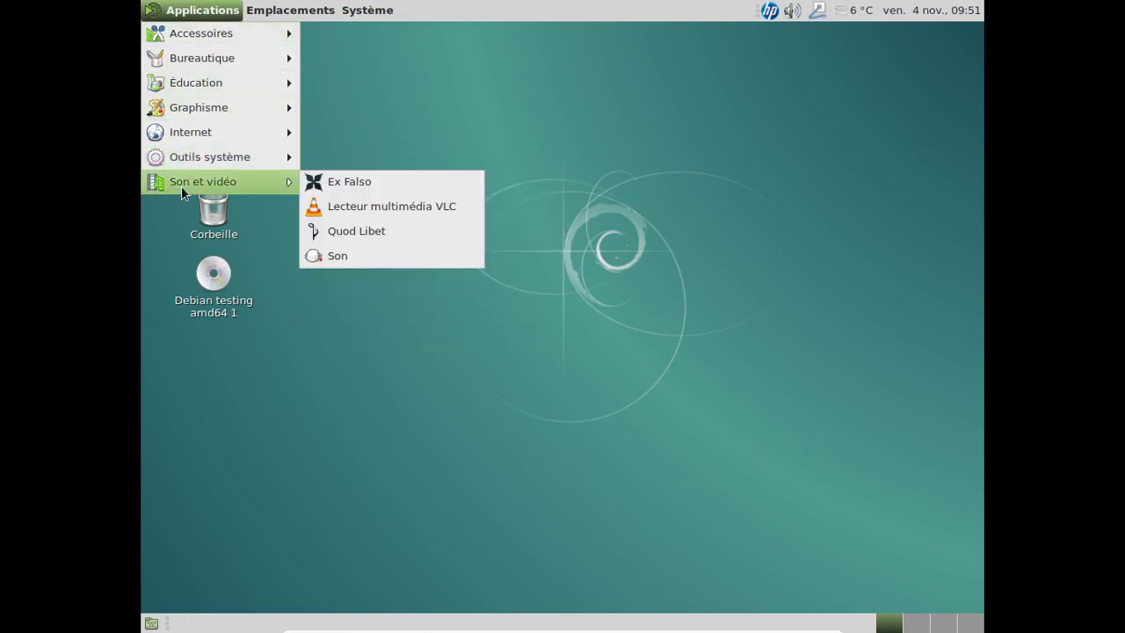
pyautogui.click(369, 207)
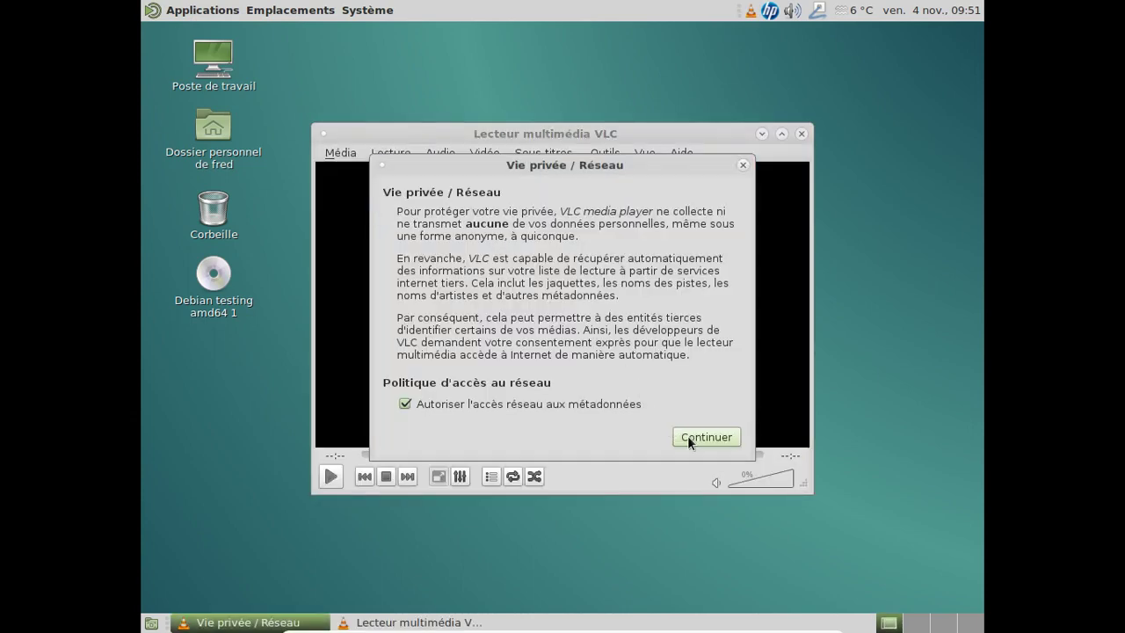
pyautogui.click(688, 437)
# Check VLC's version in its About information, and close the media player
pyautogui.click(683, 154)
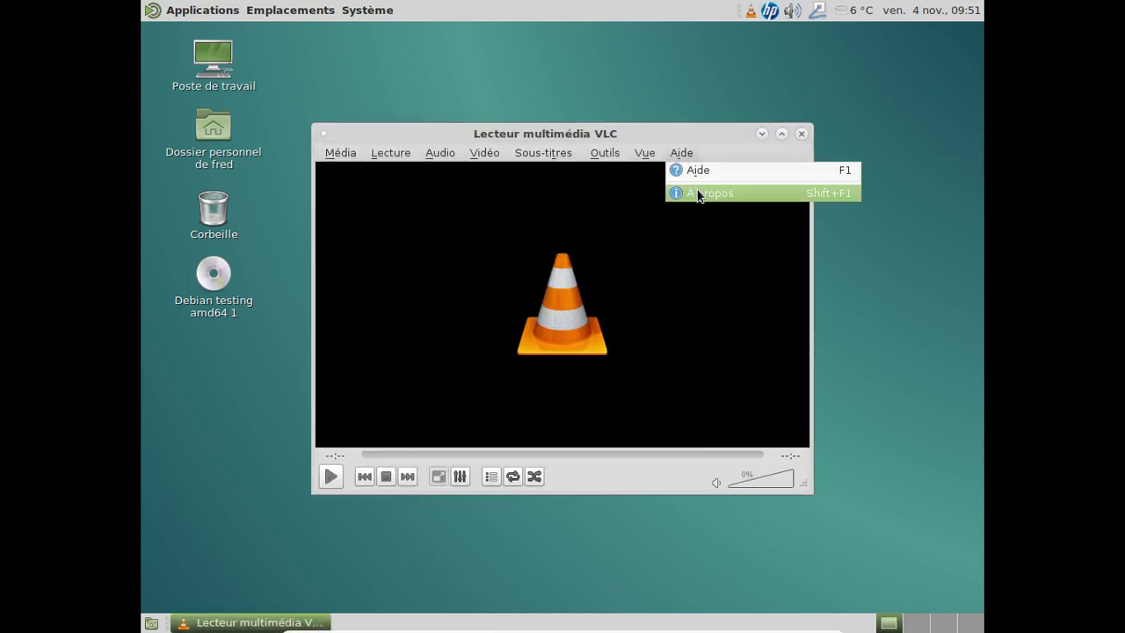
pyautogui.click(698, 193)
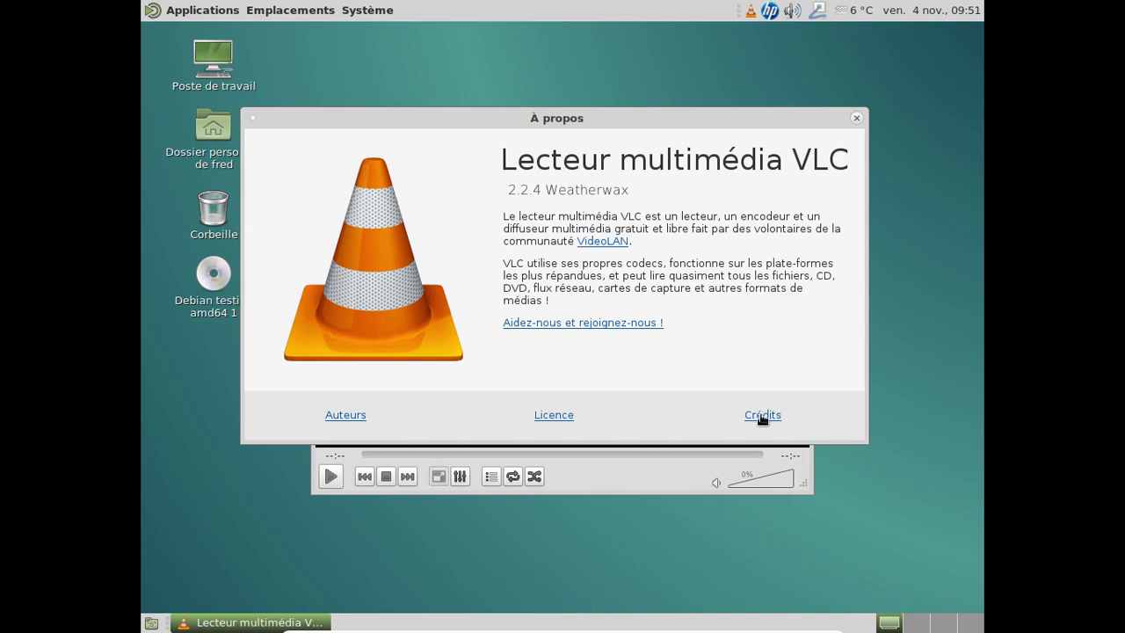
pyautogui.click(855, 118)
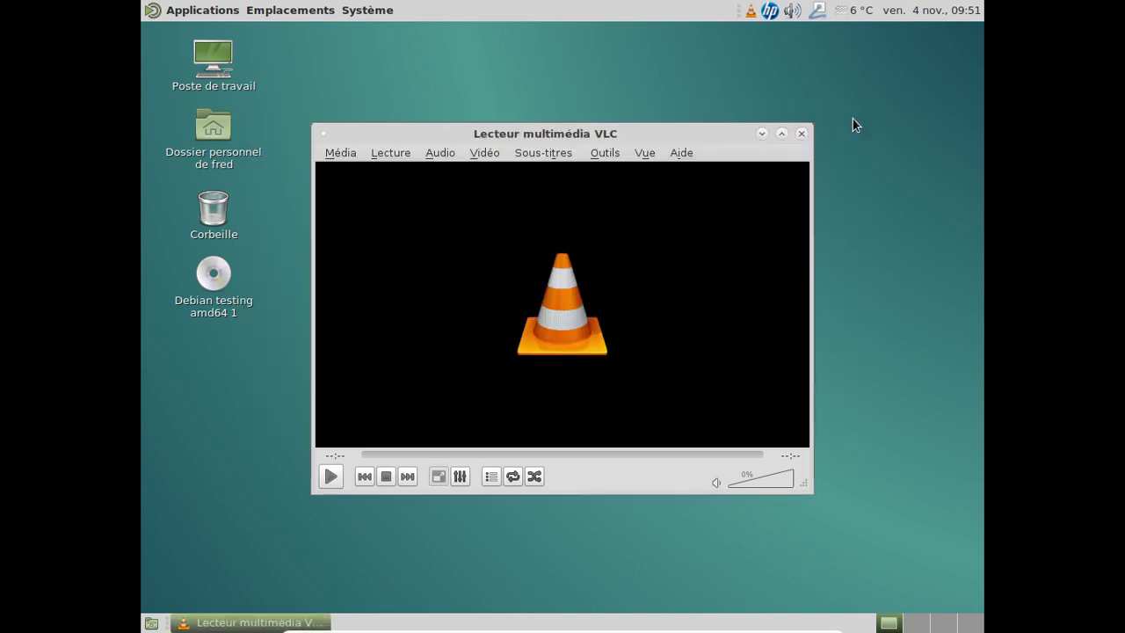
pyautogui.click(803, 130)
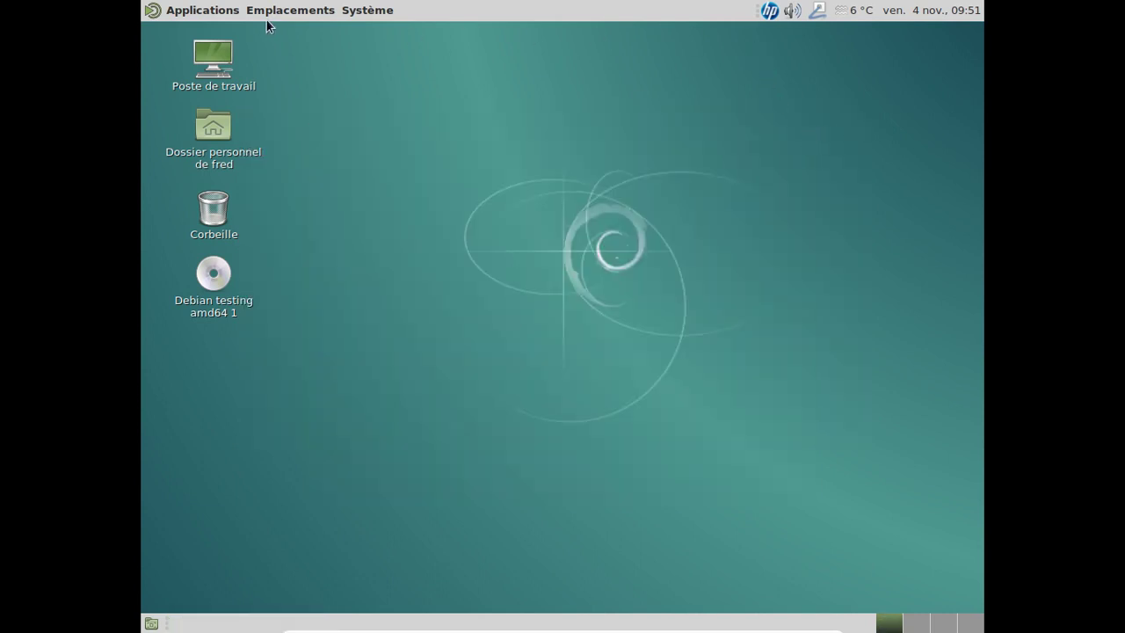
# Examine the installed applications in each category, from office and system tools to accessories, and the list of places
pyautogui.click(211, 11)
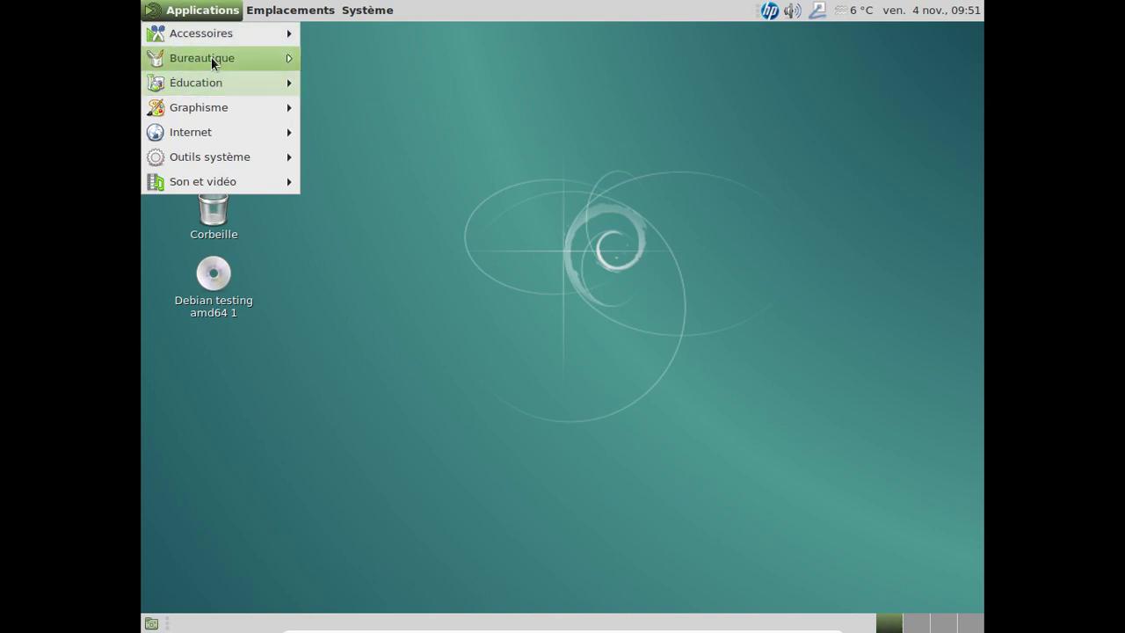
pyautogui.moveTo(211, 61)
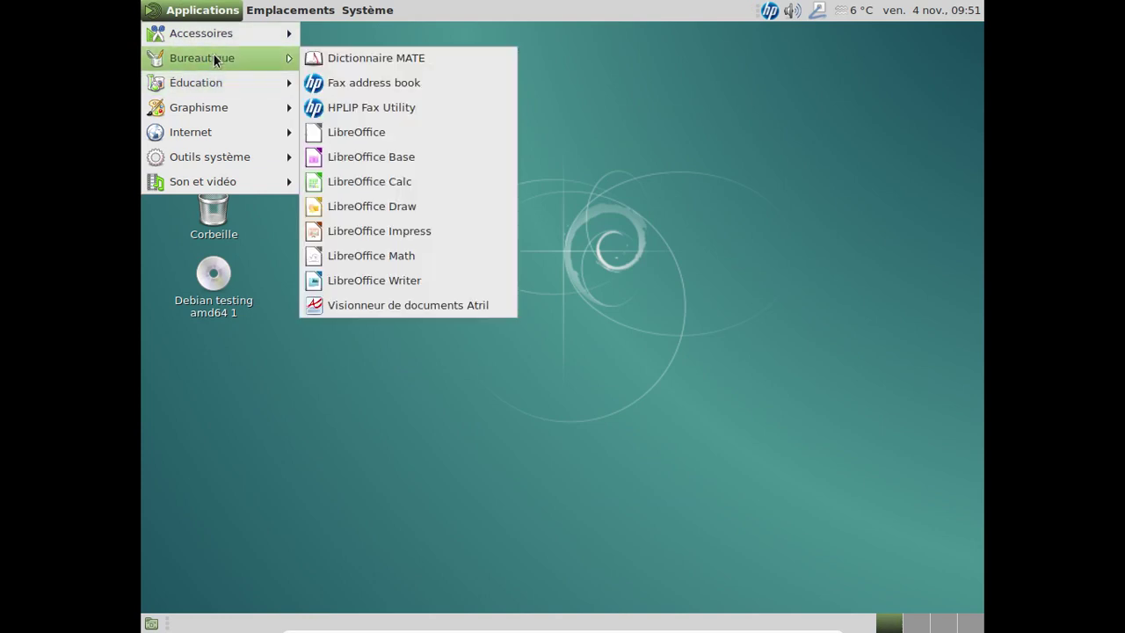
pyautogui.moveTo(209, 35)
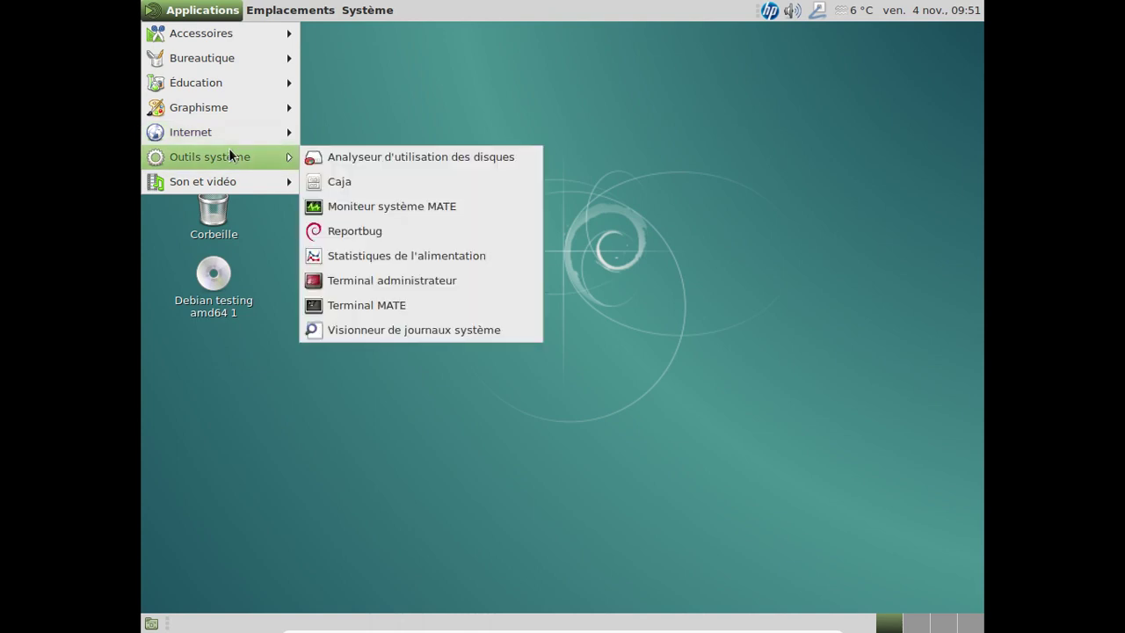
pyautogui.moveTo(232, 182)
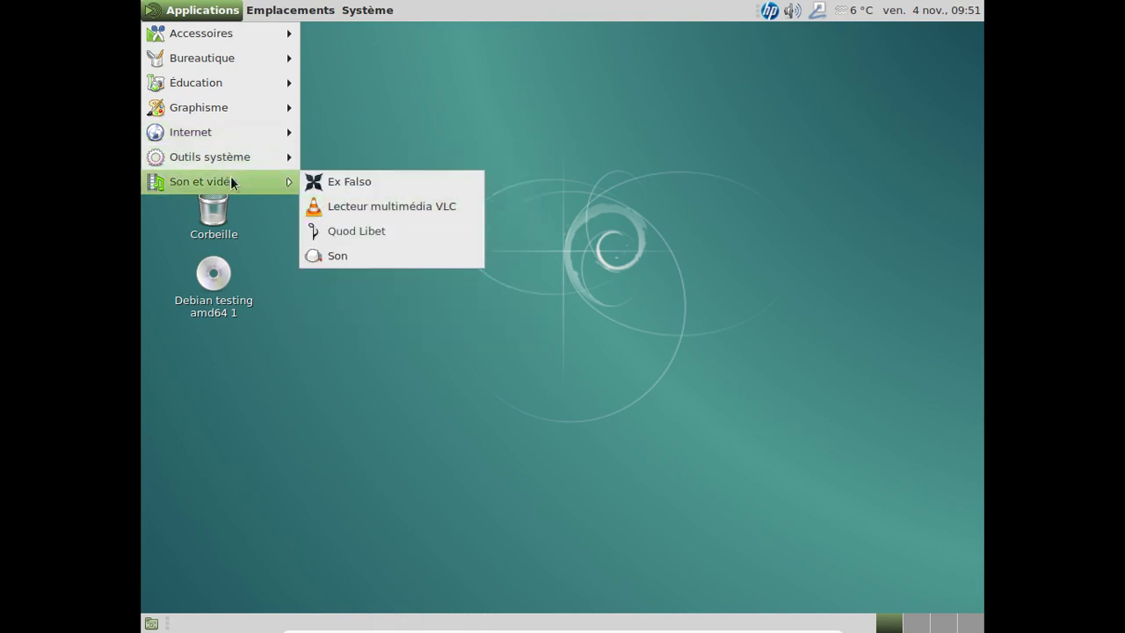
pyautogui.moveTo(227, 157)
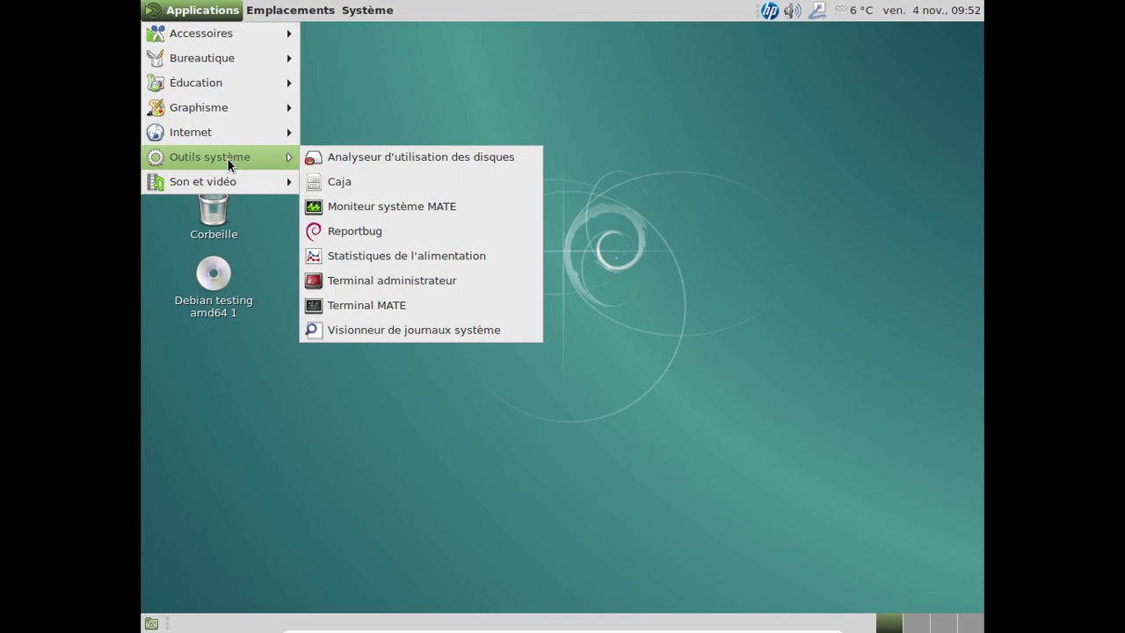
pyautogui.moveTo(215, 130)
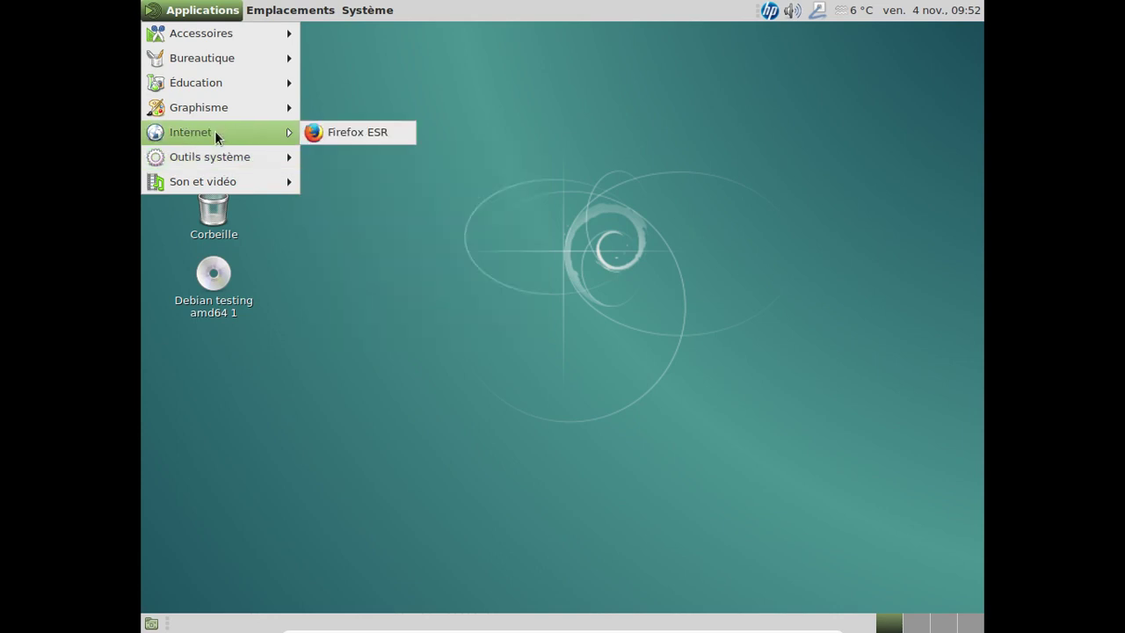
pyautogui.moveTo(211, 109)
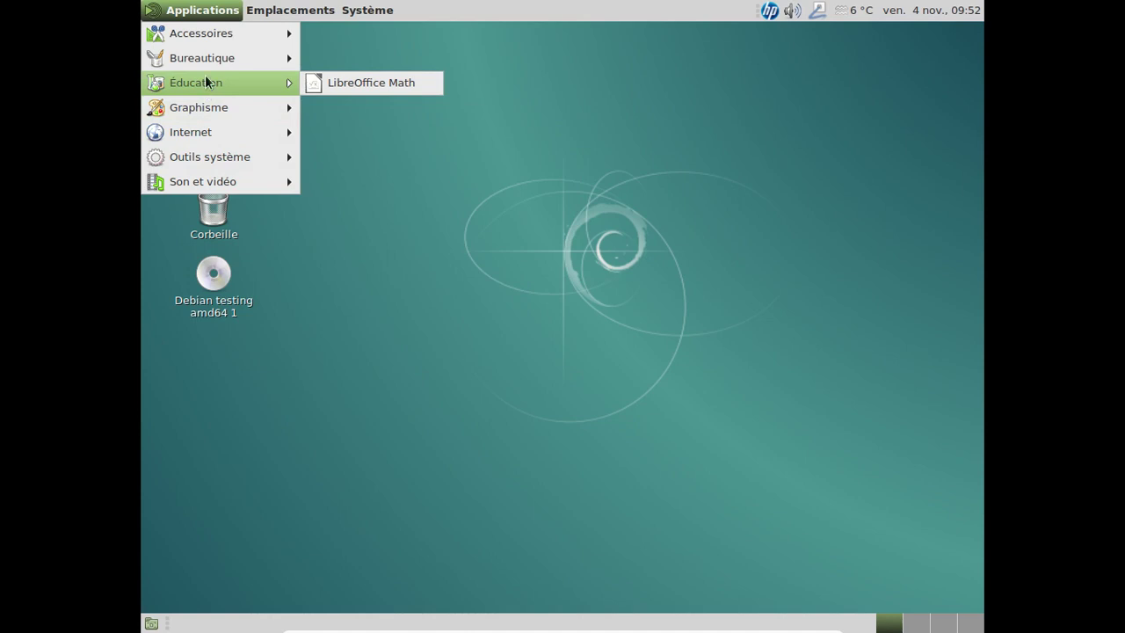
pyautogui.moveTo(205, 66)
pyautogui.moveTo(201, 40)
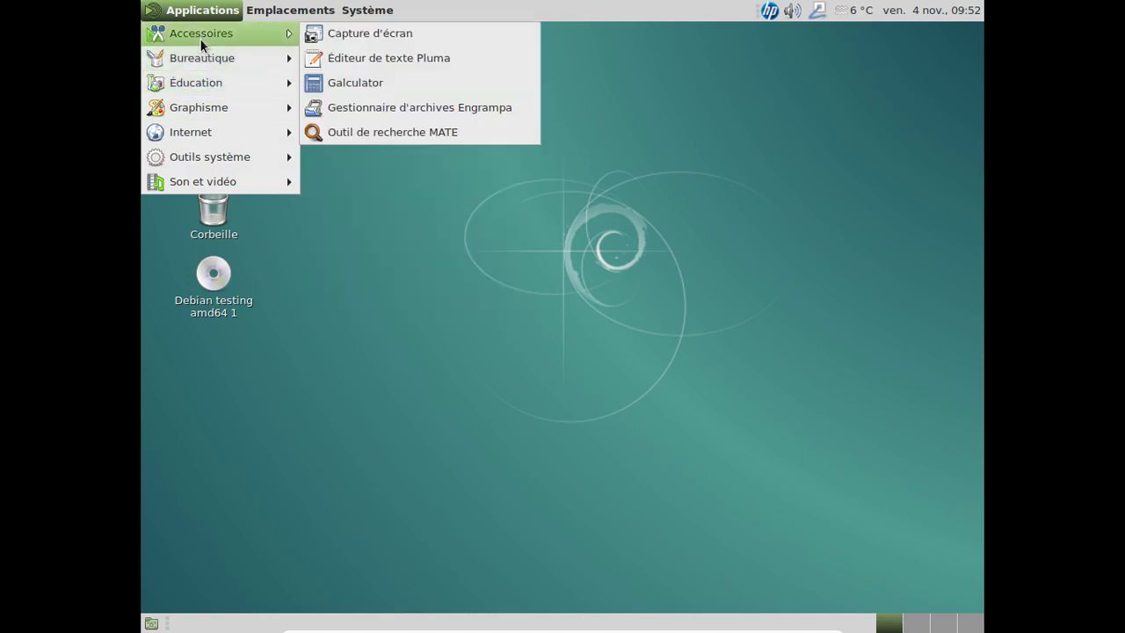
pyautogui.moveTo(278, 12)
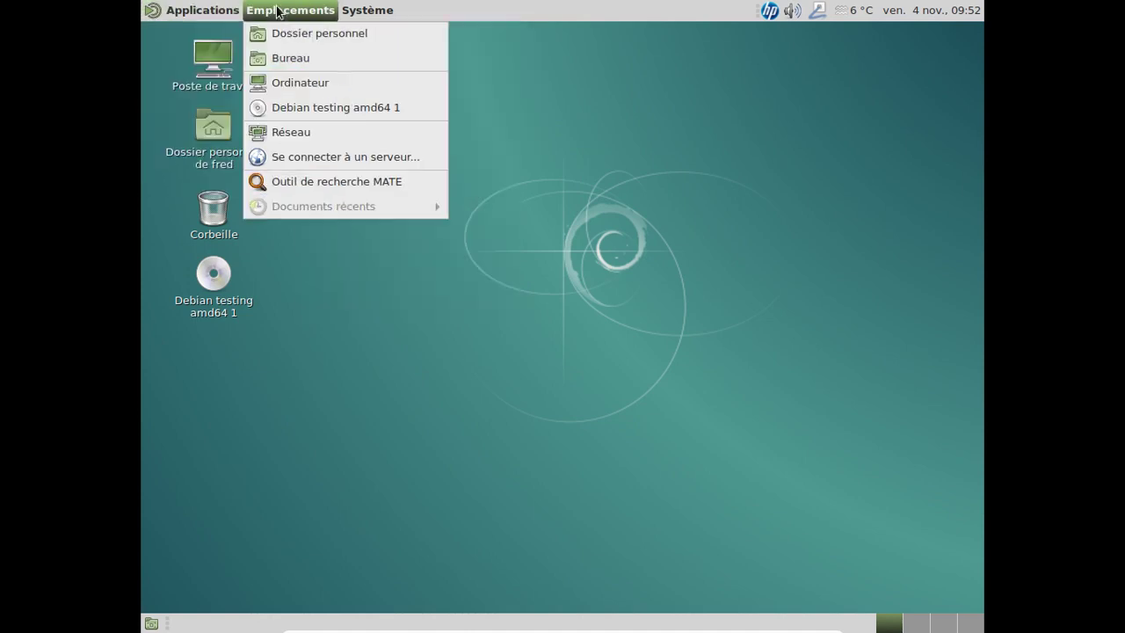
# Shut down the Debian Stretch system from the MATE session and confirm powering off
pyautogui.moveTo(369, 12)
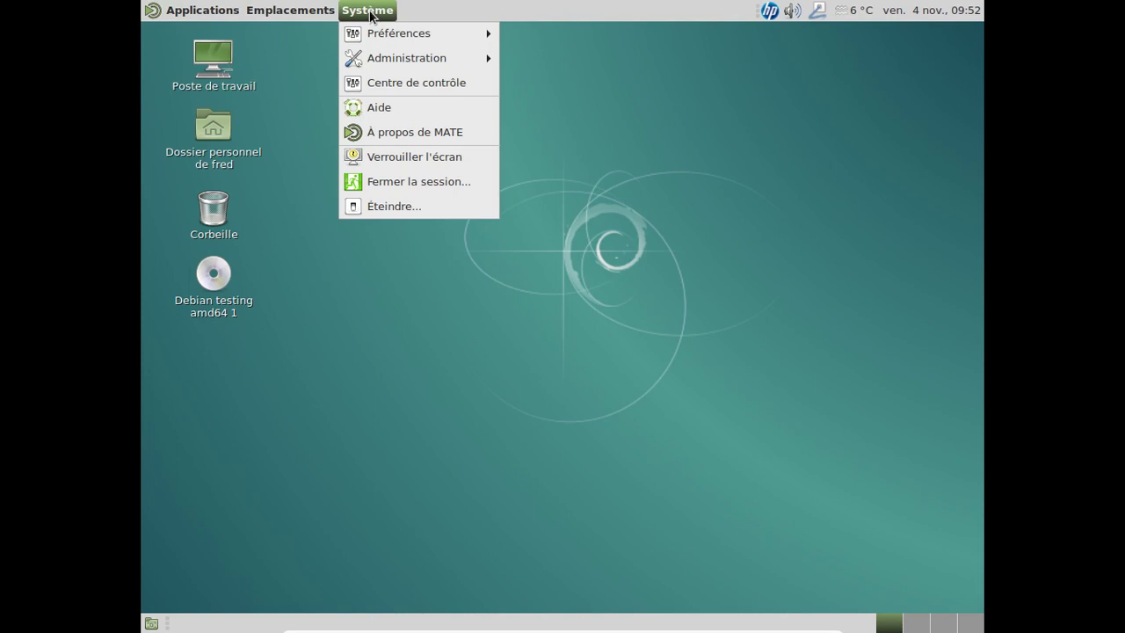
pyautogui.moveTo(392, 58)
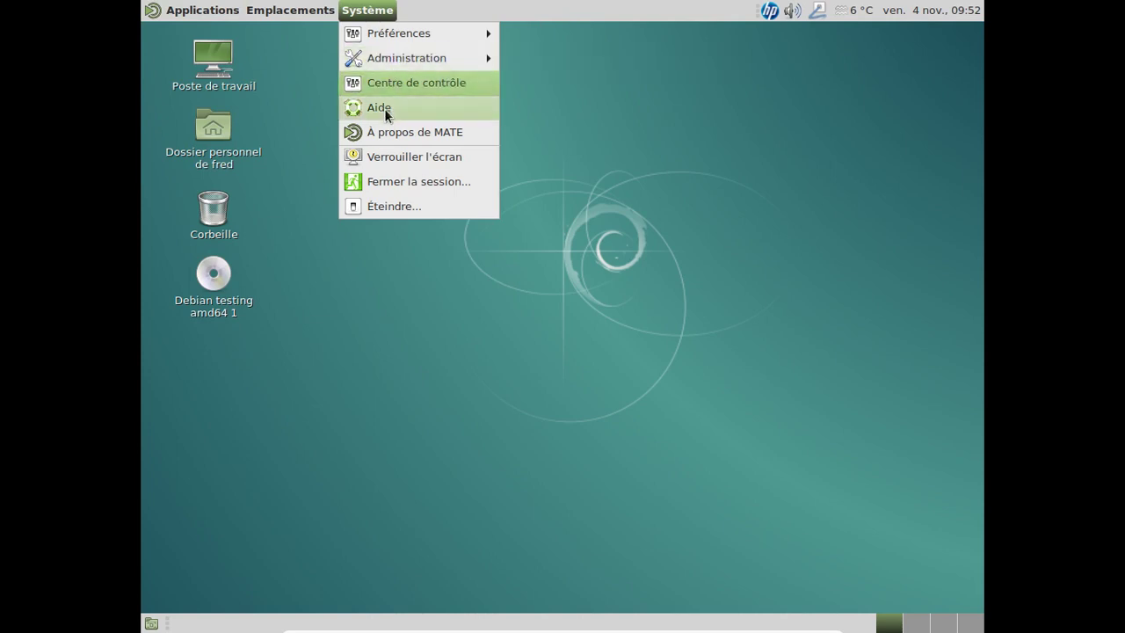
pyautogui.click(410, 205)
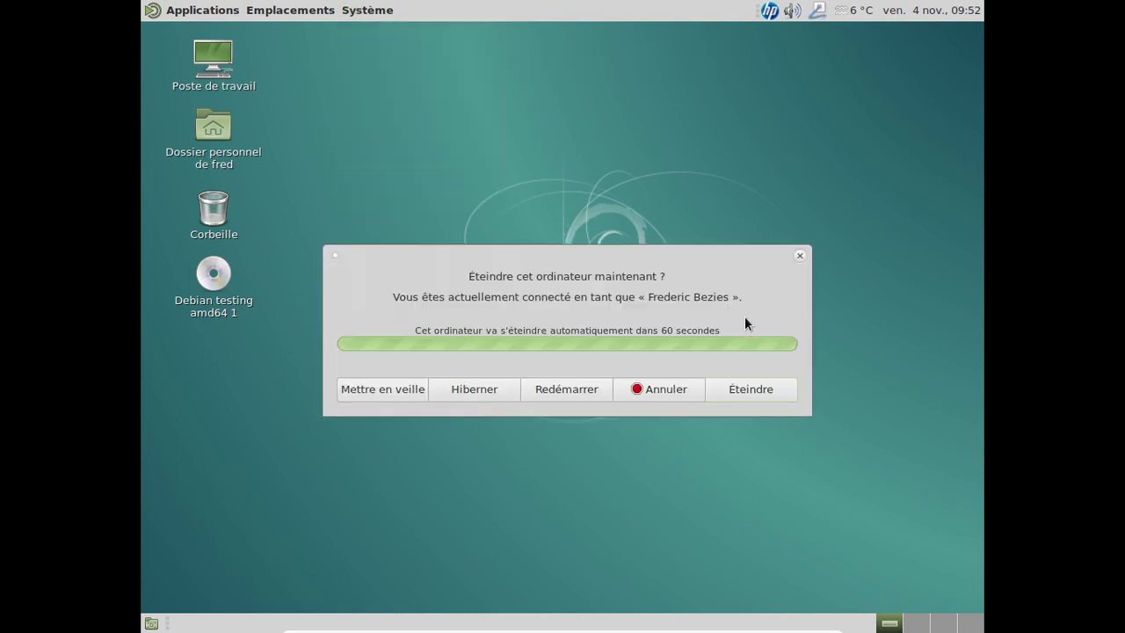
pyautogui.click(771, 389)
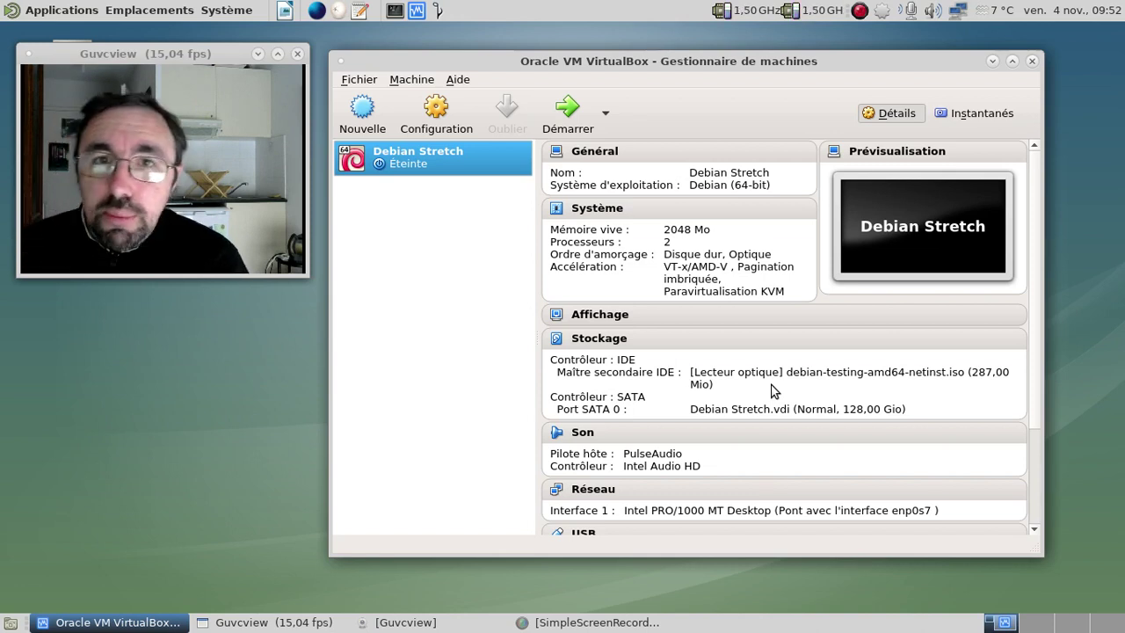
pyautogui.click(859, 11)
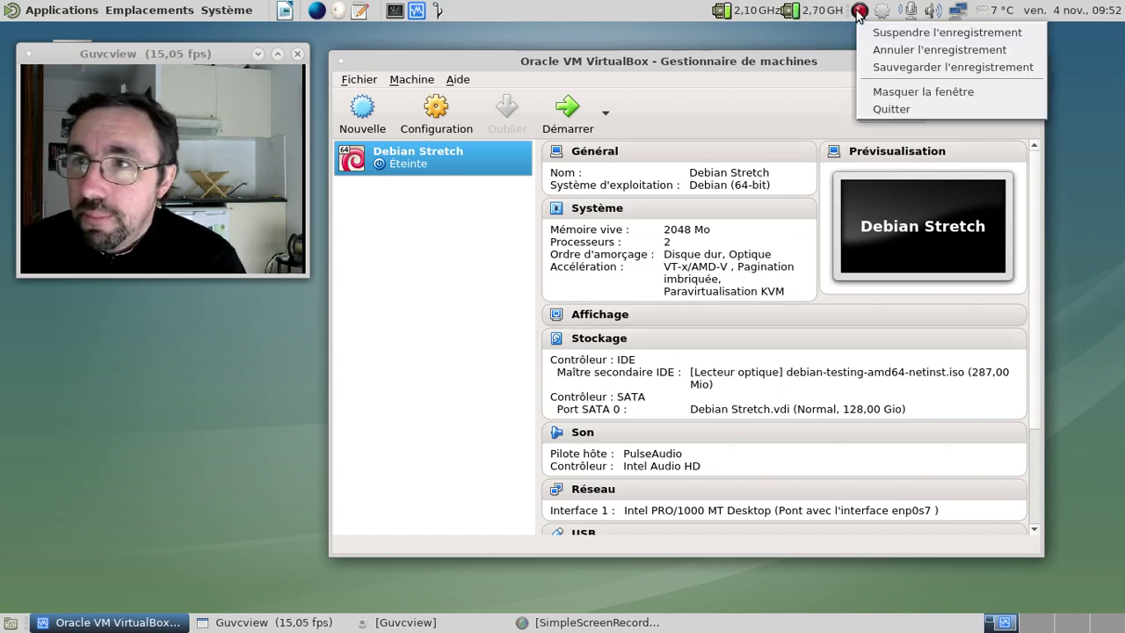